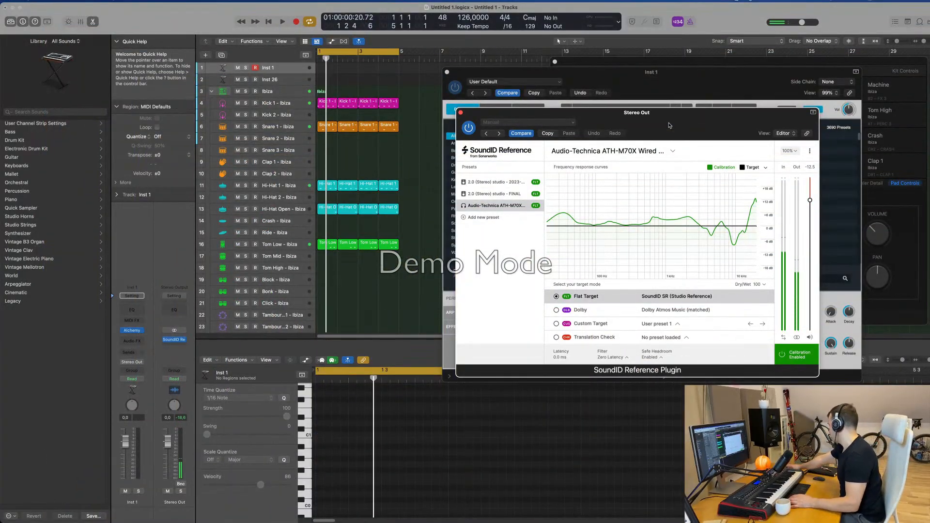
- Play the loop to check the output level, and disable Safe Headroom in the SoundID Reference plug-in
{"action": "key", "text": "space"}
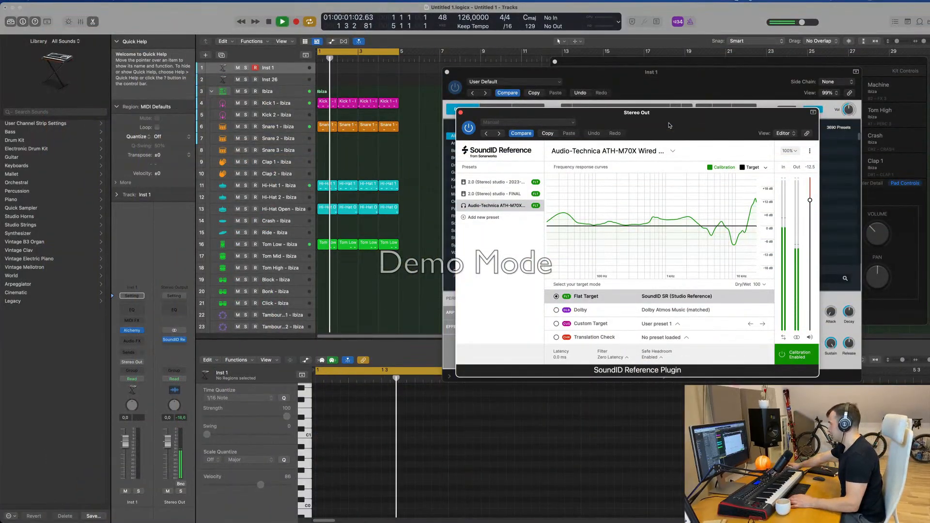
{"action": "key", "text": "space"}
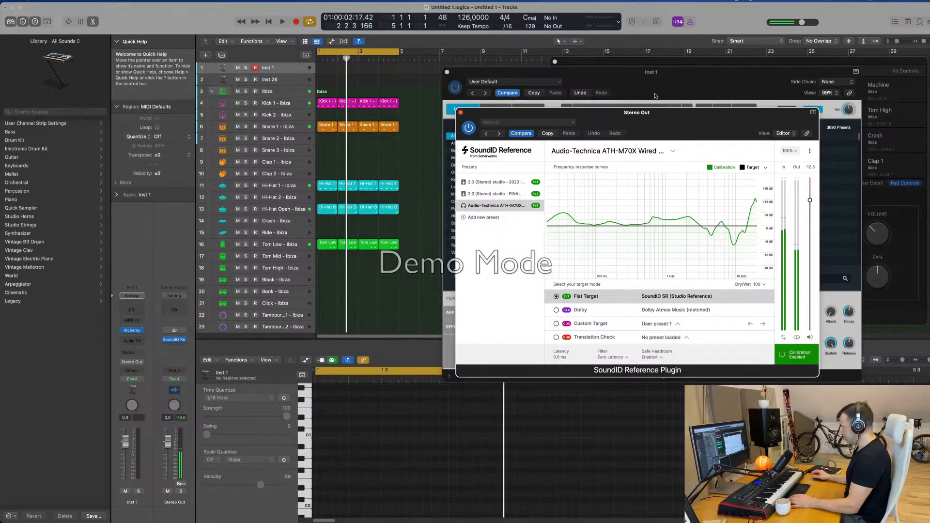
{"action": "key", "text": "space"}
{"action": "key", "text": "space"}
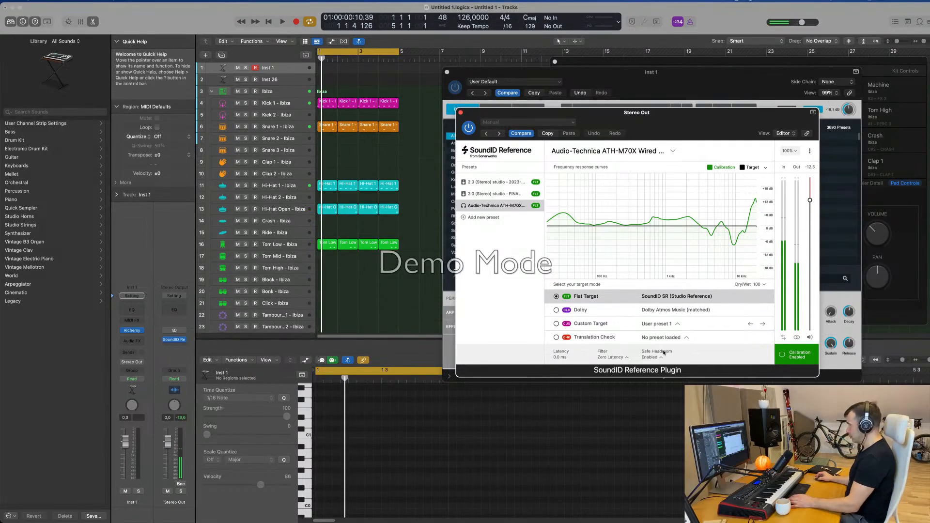
{"action": "left_click", "coordinate": [661, 356]}
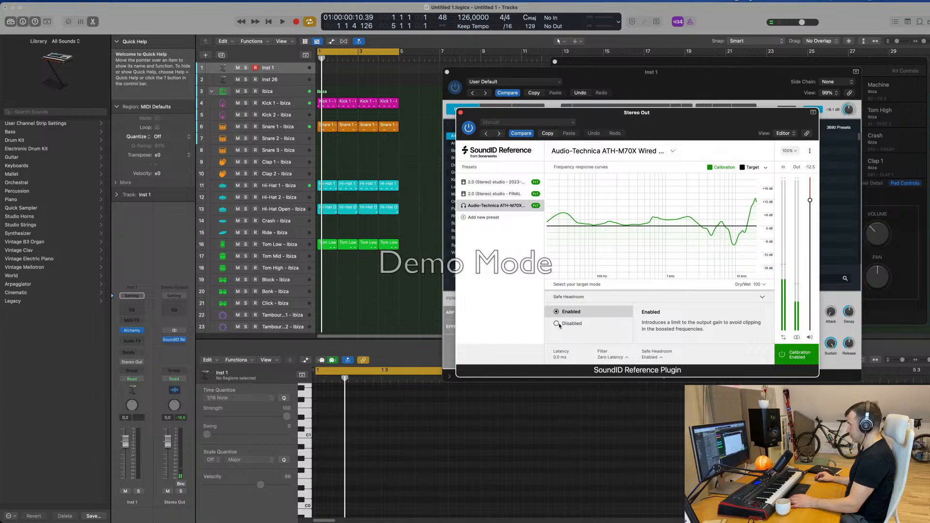
{"action": "left_click", "coordinate": [557, 323]}
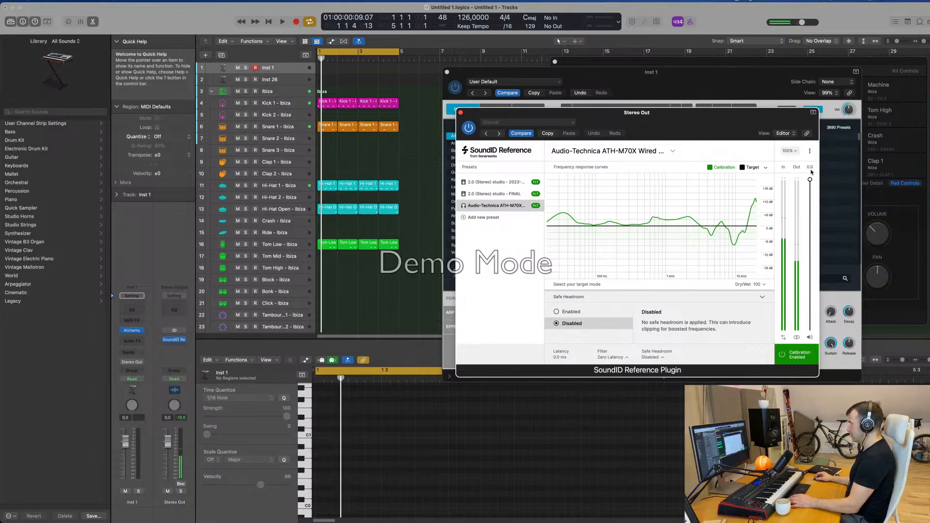
- Start playback and close the SoundID Reference and Alchemy plug-in windows to uncover the arrangement
{"action": "key", "text": "space"}
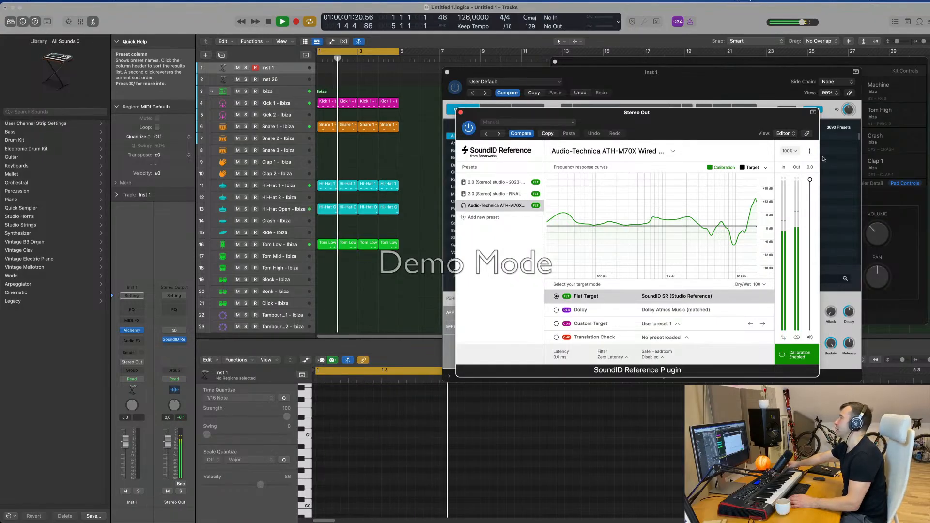
{"action": "left_click", "coordinate": [460, 114]}
{"action": "left_click_drag", "start_coordinate": [447, 76], "coordinate": [398, 108]}
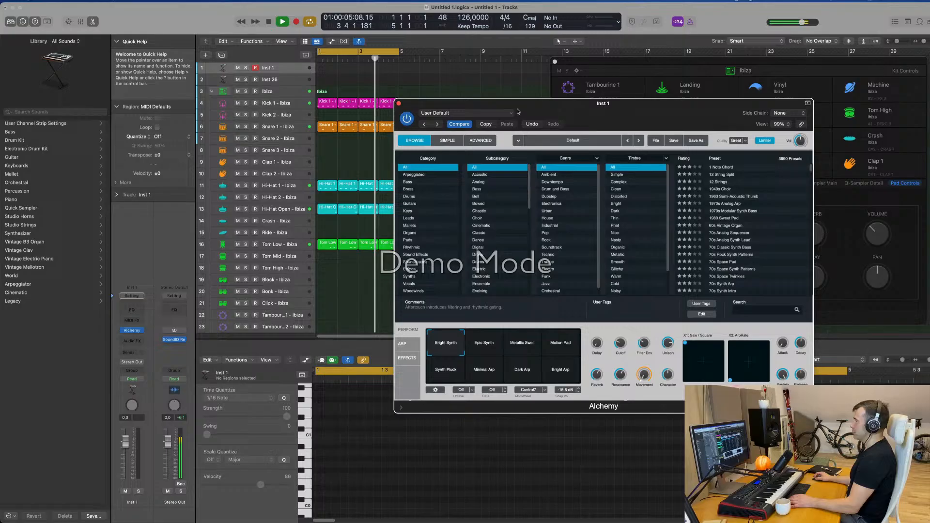
{"action": "left_click", "coordinate": [398, 102]}
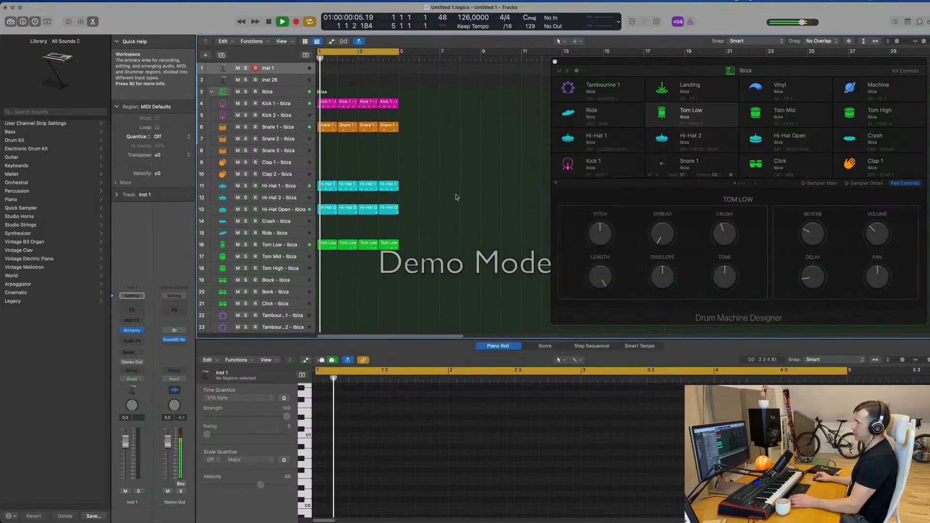
- Examine the Kick 1, Snare 1, Hi-Hat 1, Hi-Hat Open and Tom Low note patterns one after another in the Piano Roll
{"action": "key", "text": "super+Right"}
{"action": "left_click", "coordinate": [276, 103]}
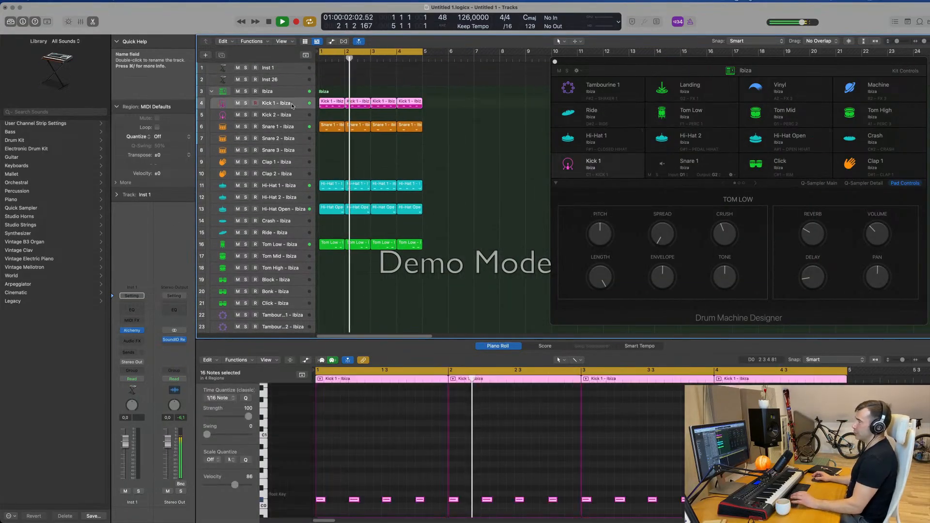
{"action": "scroll", "coordinate": [411, 480], "scroll_direction": "down", "scroll_amount": 3}
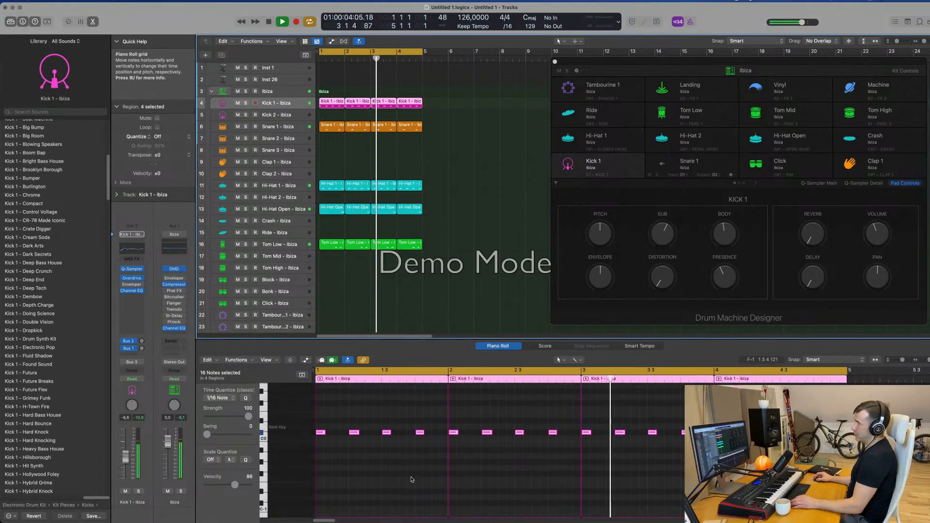
{"action": "key", "text": "Down"}
{"action": "key", "text": "Down"}
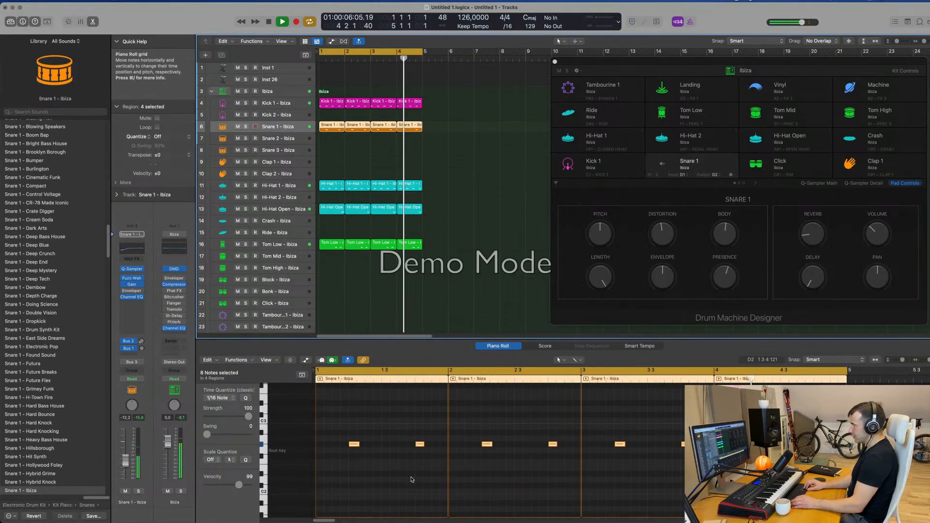
{"action": "key", "text": "Down"}
{"action": "key", "text": "Down"}
{"action": "key", "text": "Down"}
{"action": "key", "text": "Down"}
{"action": "key", "text": "Down"}
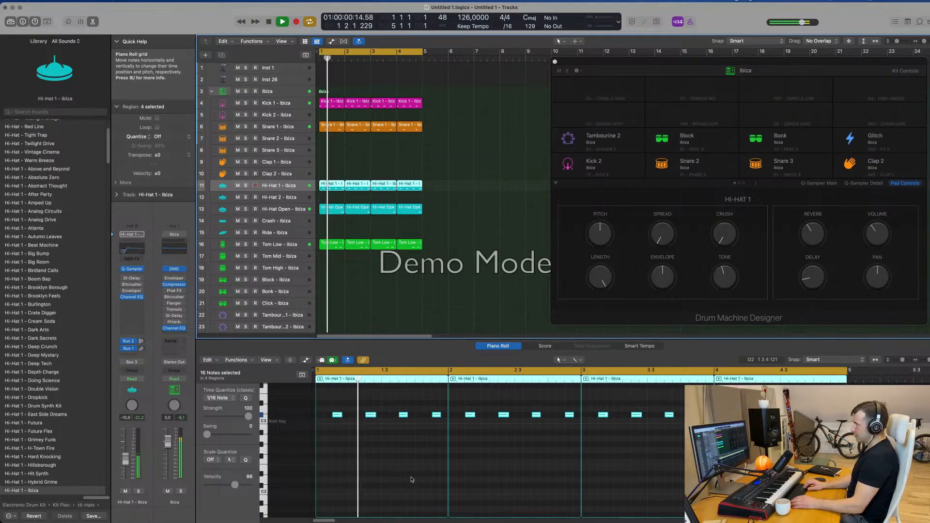
{"action": "key", "text": "Down"}
{"action": "key", "text": "Down"}
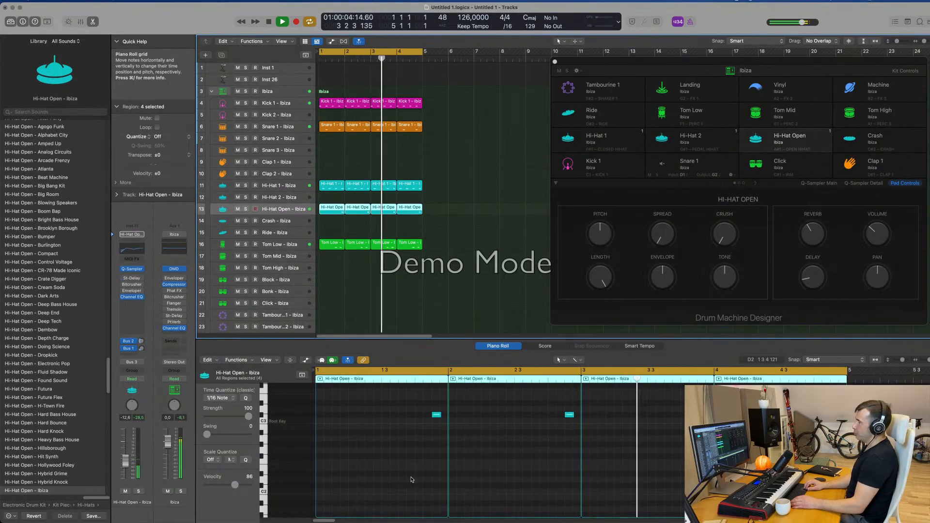
{"action": "key", "text": "Down"}
{"action": "key", "text": "Down"}
{"action": "key", "text": "Down"}
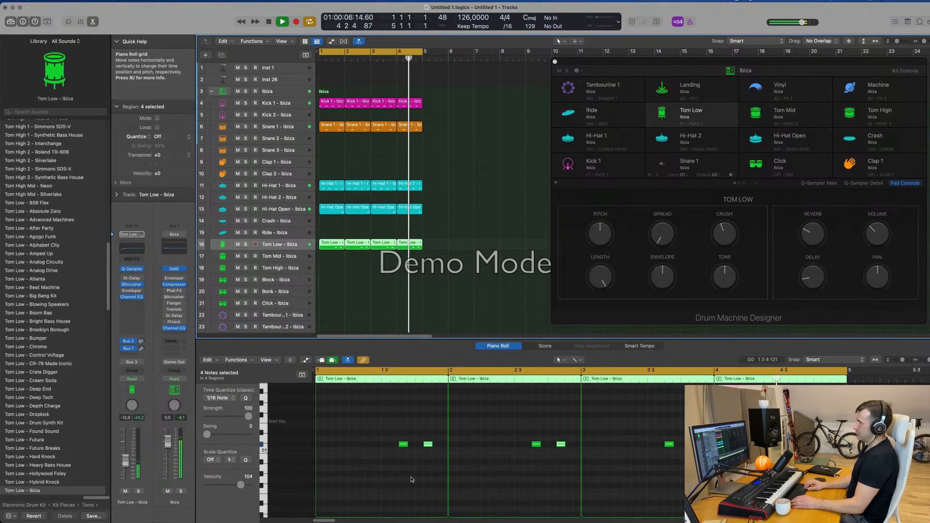
- Record a four-bar MIDI part on the Inst 1 track from bar 1 while the drum loop plays
{"action": "key", "text": "Up"}
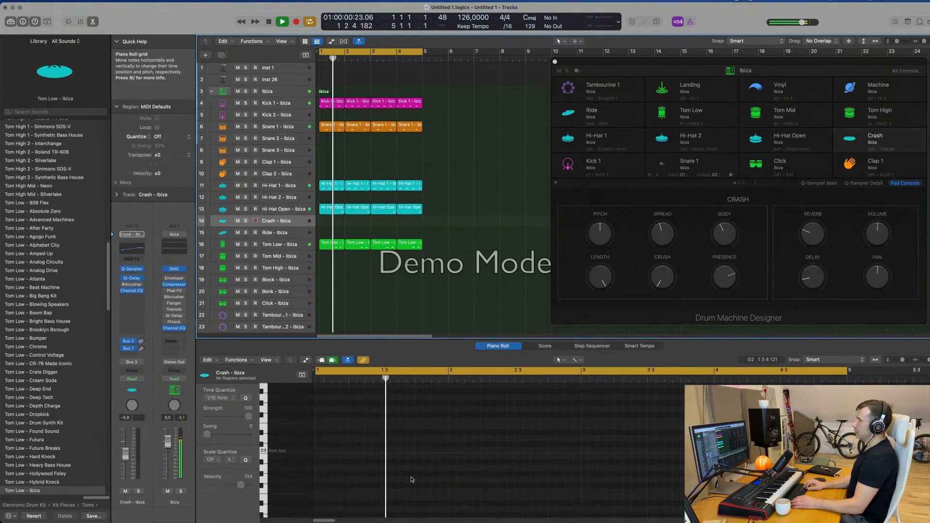
{"action": "key", "text": "Down"}
{"action": "key", "text": "Down"}
{"action": "key", "text": "Up"}
{"action": "key", "text": "Up"}
{"action": "key", "text": "Up"}
{"action": "key", "text": "Up"}
{"action": "key", "text": "Up"}
{"action": "key", "text": "Up"}
{"action": "key", "text": "Up"}
{"action": "key", "text": "Up"}
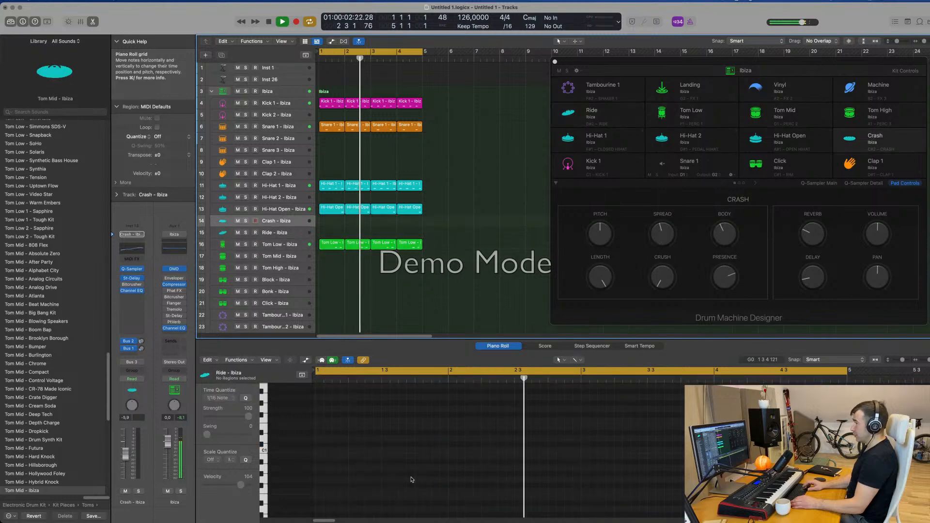
{"action": "key", "text": "Up"}
{"action": "key", "text": "Up"}
{"action": "key", "text": "Up"}
{"action": "key", "text": "Up"}
{"action": "key", "text": "Up"}
{"action": "key", "text": "Up"}
{"action": "key", "text": "Up"}
{"action": "key", "text": "Up"}
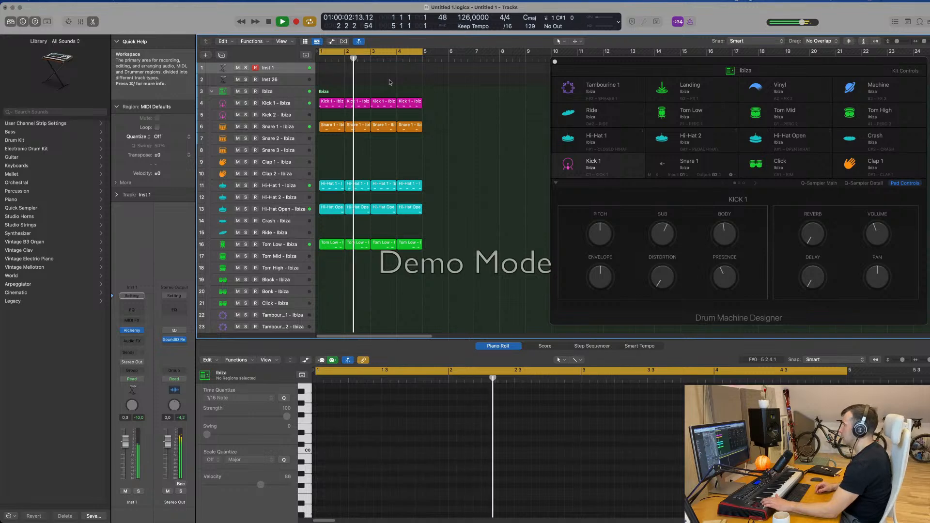
{"action": "key", "text": "r"}
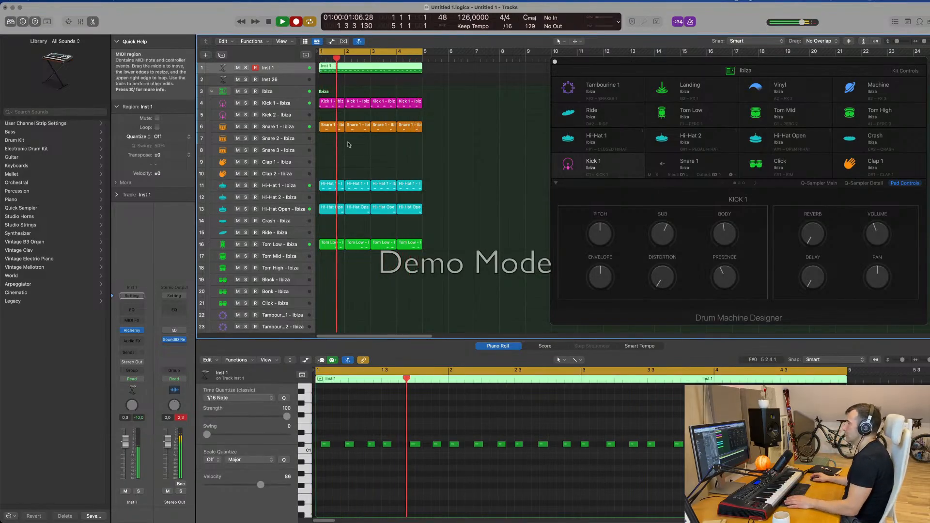
{"action": "key", "text": "space"}
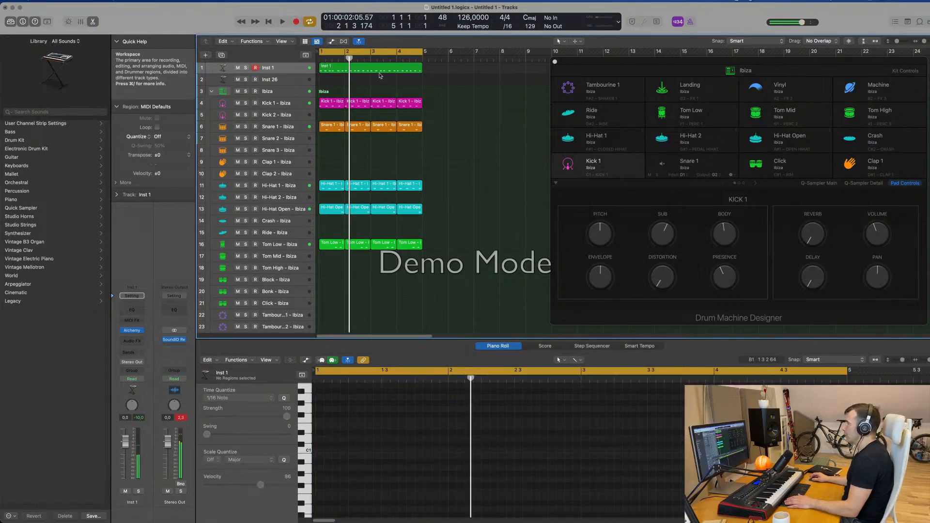
- Quantize all notes of the recorded Inst 1 region to 1/16 notes and listen to the result
{"action": "left_click", "coordinate": [397, 475]}
{"action": "key", "text": "super+a"}
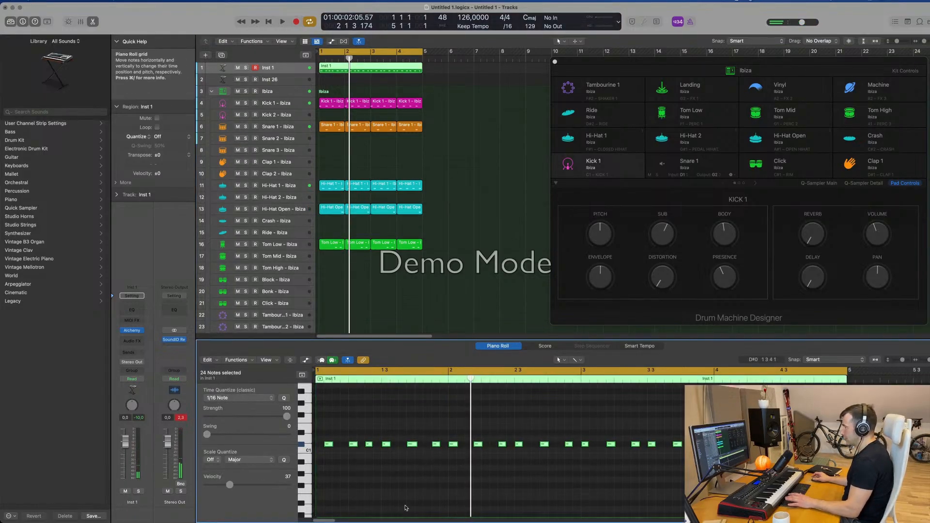
{"action": "key", "text": "space"}
{"action": "scroll", "coordinate": [404, 505], "scroll_direction": "up", "scroll_amount": 1}
{"action": "scroll", "coordinate": [405, 504], "scroll_direction": "down", "scroll_amount": 2}
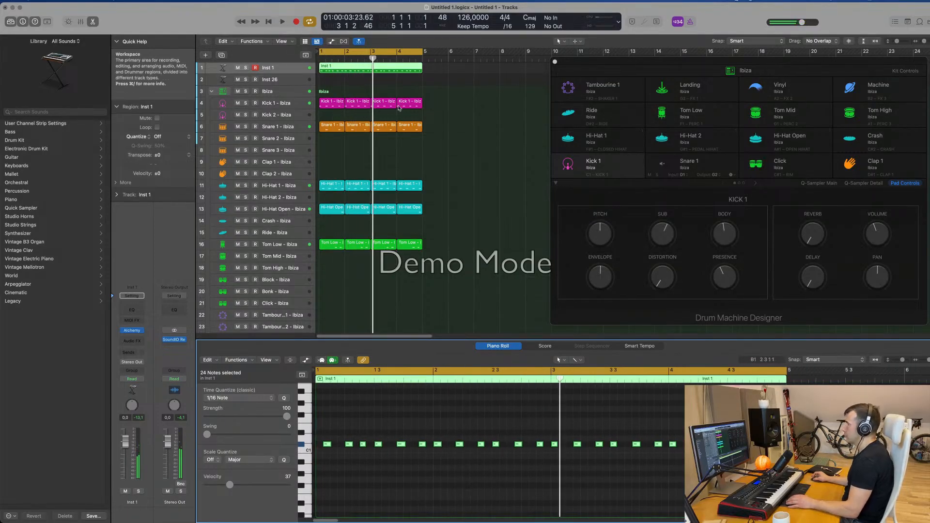
- Split the Inst 1 region at bar 2 and delete its first bar
{"action": "double_click", "coordinate": [343, 67], "text": "super"}
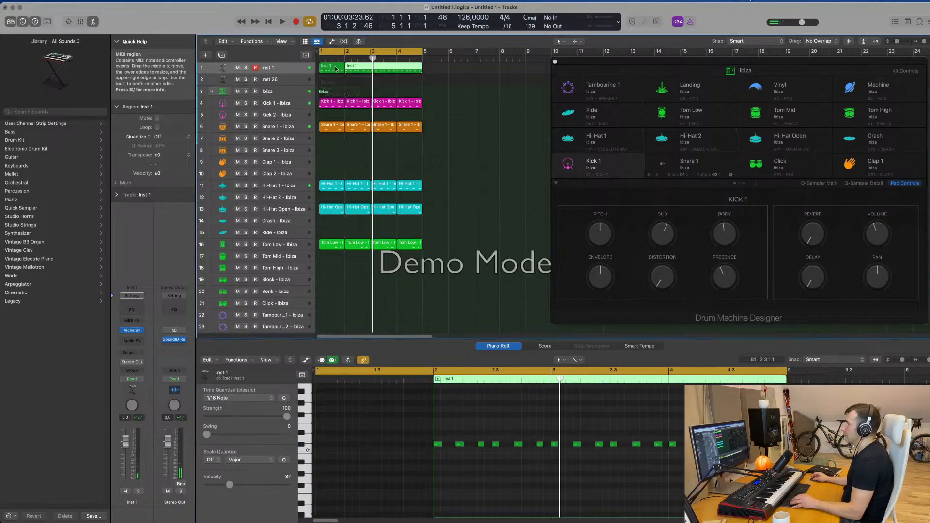
{"action": "left_click", "coordinate": [337, 67]}
{"action": "key", "text": "BackSpace"}
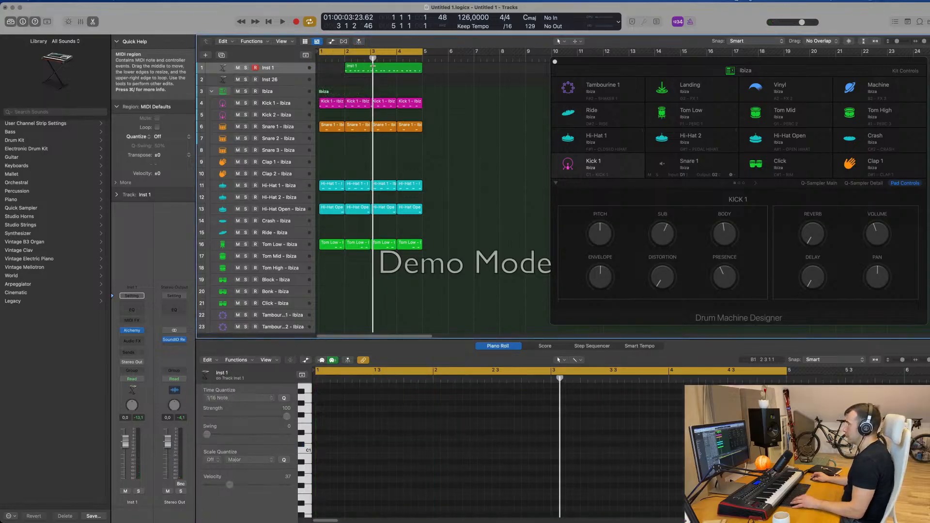
- Split the remaining Inst 1 region just after bar 3 and move its first part to bar 1
{"action": "double_click", "coordinate": [372, 66], "text": "super"}
{"action": "left_click_drag", "start_coordinate": [360, 68], "coordinate": [334, 67]}
{"action": "key", "text": "space"}
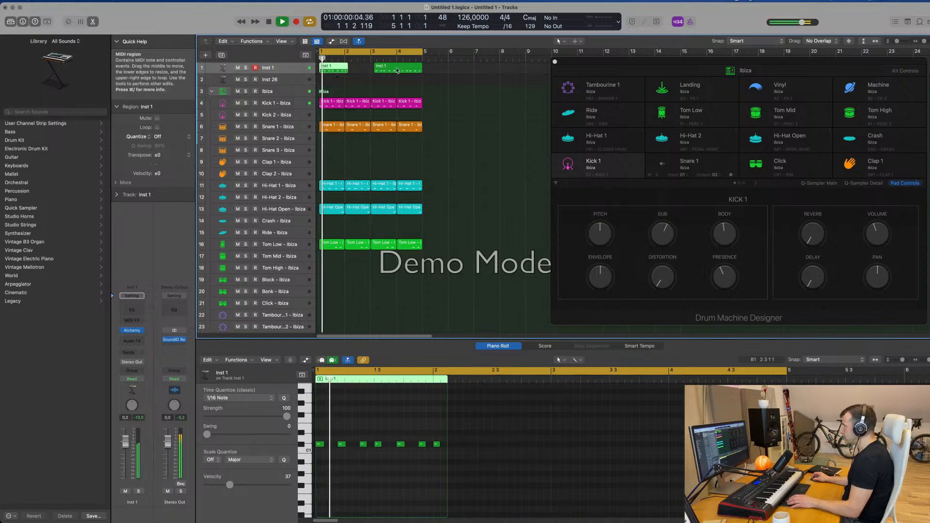
{"action": "key", "text": "space"}
- Delete the leftover Inst 1 region after bar 3 and audition the short region with the drums
{"action": "left_click", "coordinate": [402, 70]}
{"action": "key", "text": "Delete"}
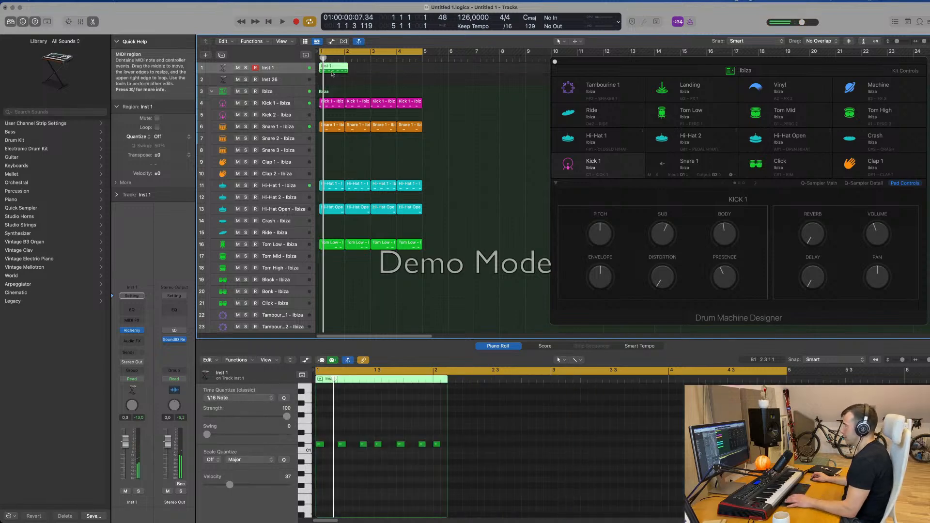
{"action": "key", "text": "space"}
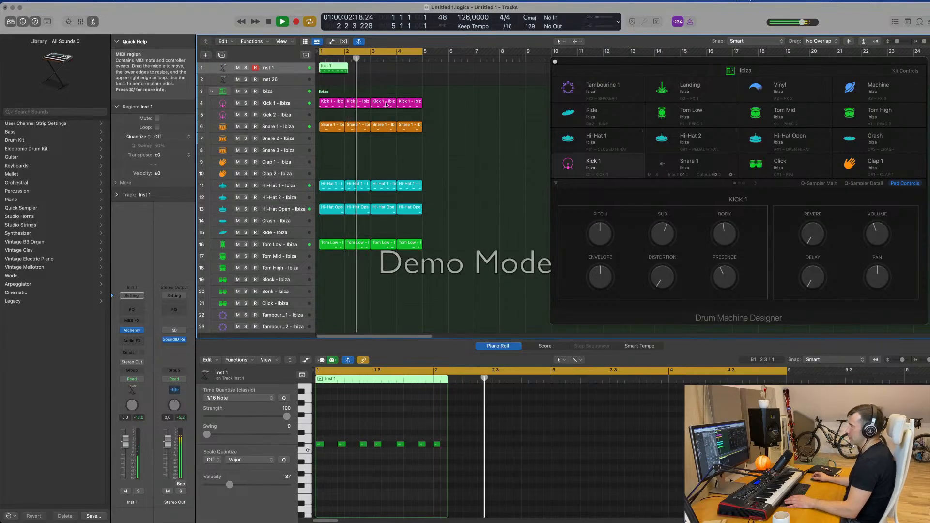
{"action": "key", "text": "space"}
{"action": "key", "text": "space"}
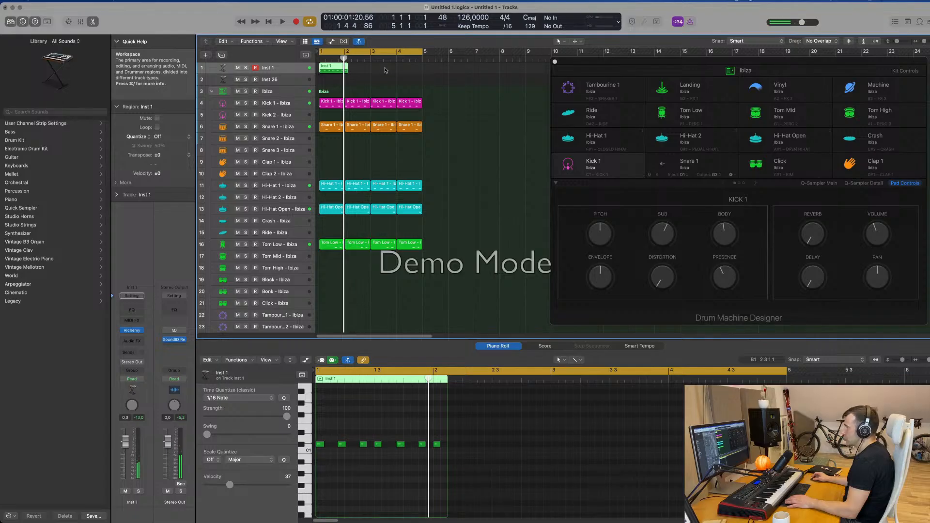
- Repeat the short Inst 1 region twice along the track and play the result
{"action": "left_click", "coordinate": [336, 74]}
{"action": "key", "text": "super+r"}
{"action": "key", "text": "super+r"}
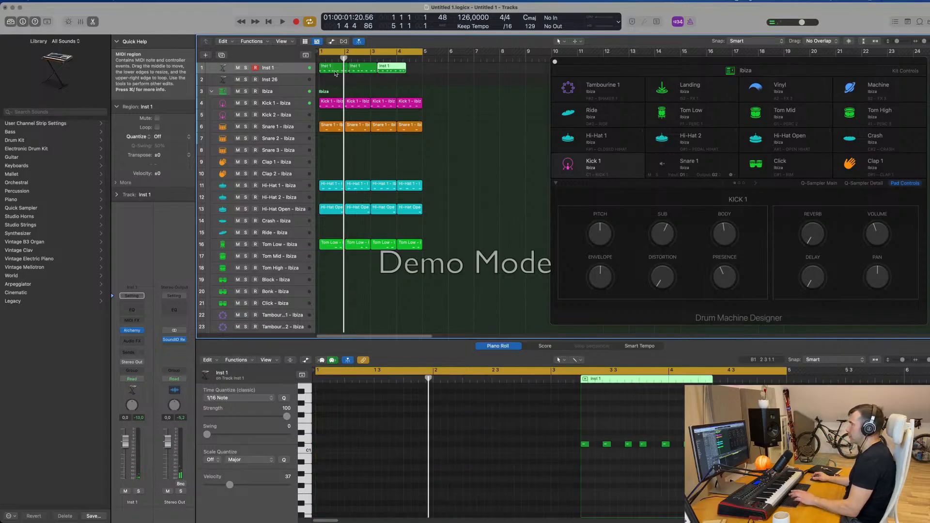
{"action": "key", "text": "space"}
- Enlarge the Inst 1 track's height and delete the two repeated regions, keeping only the first one
{"action": "left_click", "coordinate": [290, 69]}
{"action": "left_click_drag", "start_coordinate": [313, 73], "coordinate": [313, 108]}
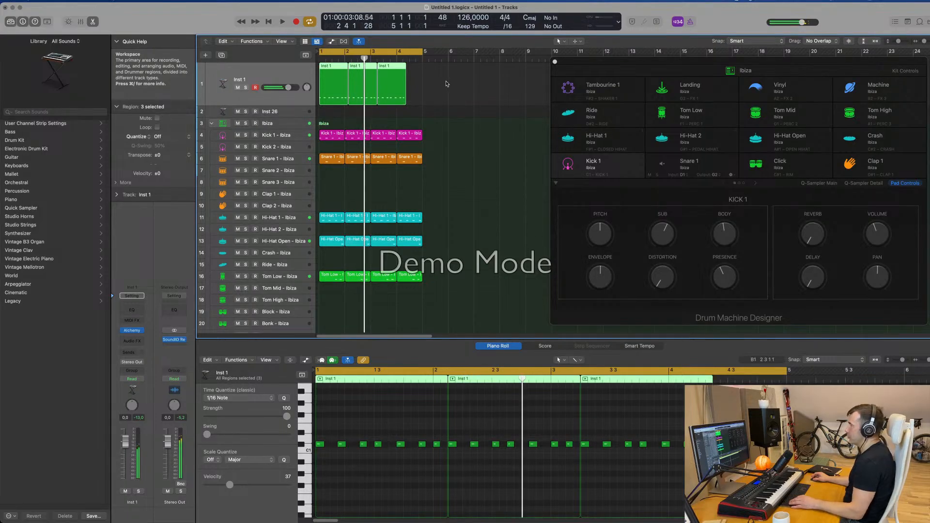
{"action": "left_click_drag", "start_coordinate": [446, 84], "coordinate": [363, 105]}
{"action": "key", "text": "BackSpace"}
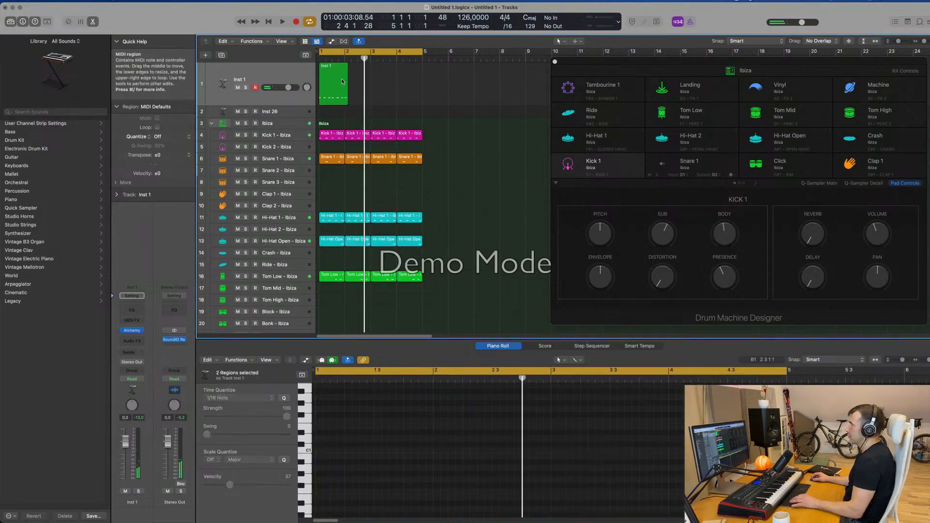
- Trim the Inst 1 region to exactly one bar and repeat it three times to fill bars 1 to 4
{"action": "left_click", "coordinate": [342, 81]}
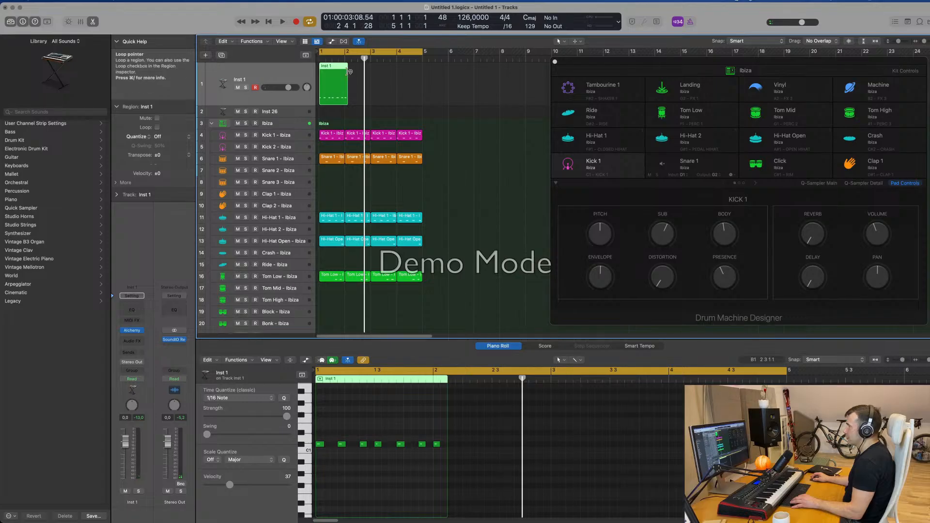
{"action": "left_click_drag", "start_coordinate": [347, 101], "coordinate": [344, 101]}
{"action": "key", "text": "super+r"}
{"action": "key", "text": "super+r"}
{"action": "key", "text": "super+r"}
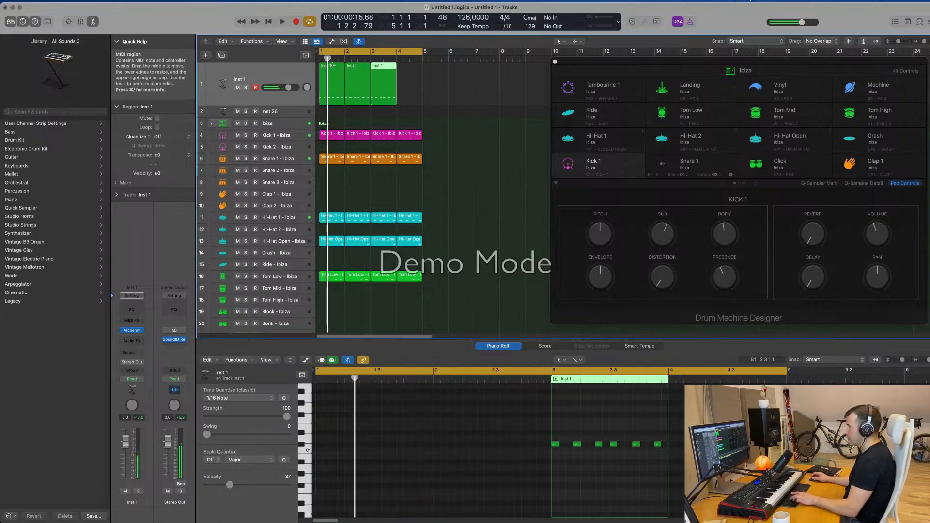
{"action": "key", "text": "space"}
- Open the Inst 1 track's Alchemy instrument during playback and move its window over the arrangement
{"action": "left_click", "coordinate": [301, 75]}
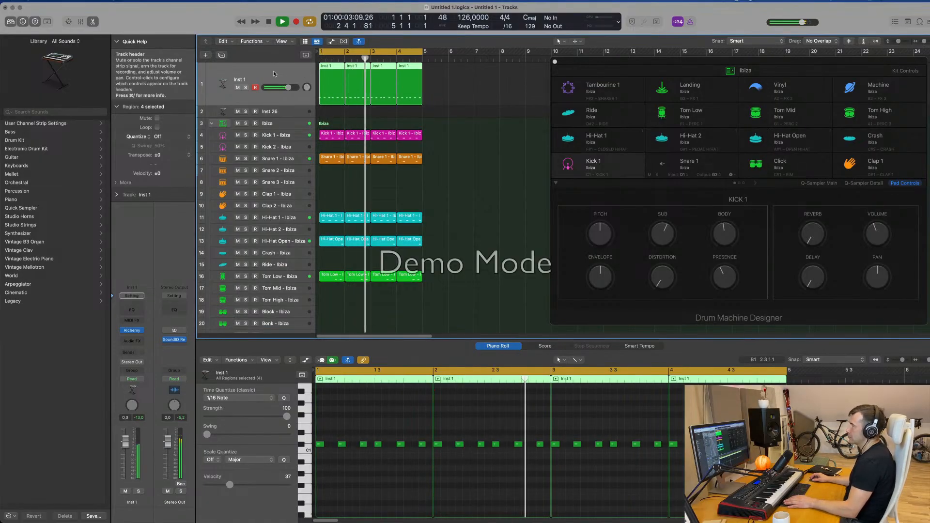
{"action": "key", "text": "Return"}
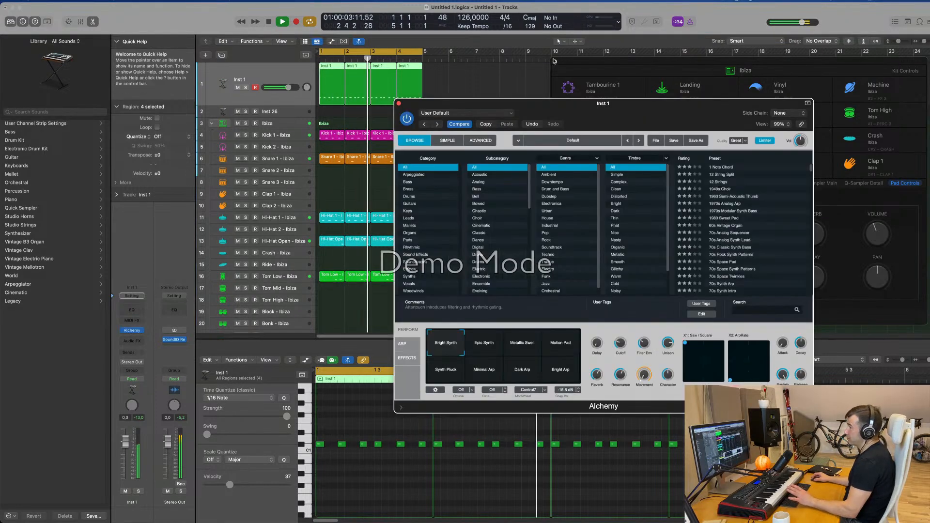
{"action": "left_click_drag", "start_coordinate": [594, 106], "coordinate": [493, 66]}
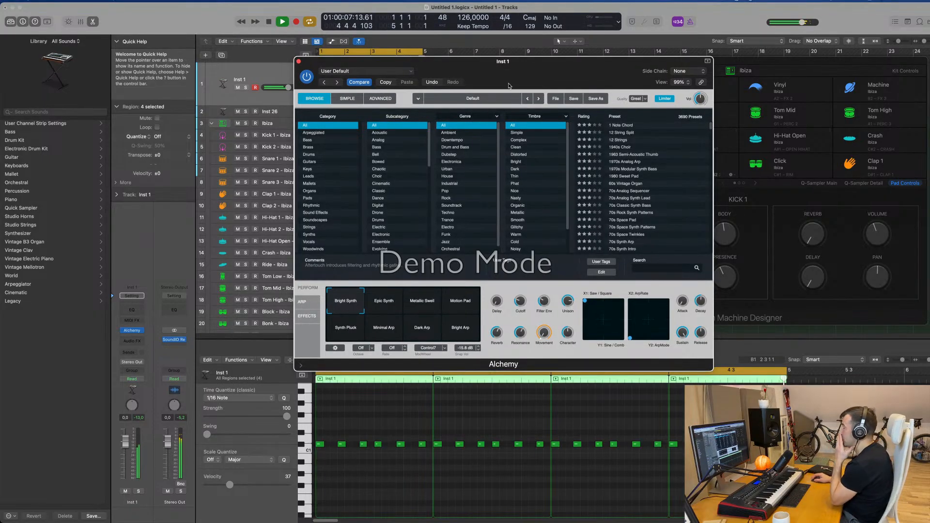
- Shape the Inst 1 Alchemy sound with both XY pads and the Cutoff control during playback, and close the instrument
{"action": "mouse_move", "coordinate": [496, 334]}
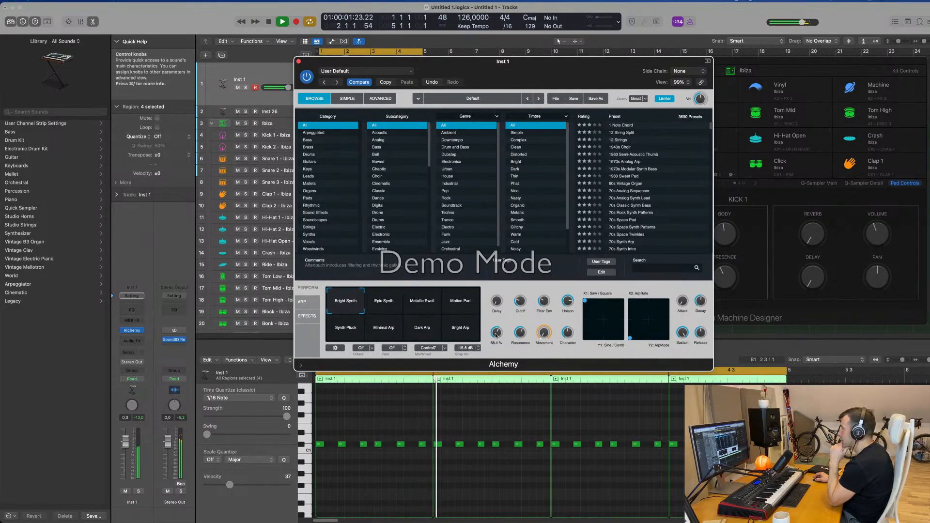
{"action": "mouse_move", "coordinate": [534, 71]}
{"action": "left_mouse_down"}
{"action": "mouse_move", "coordinate": [484, 106]}
{"action": "mouse_move", "coordinate": [541, 76]}
{"action": "left_mouse_up"}
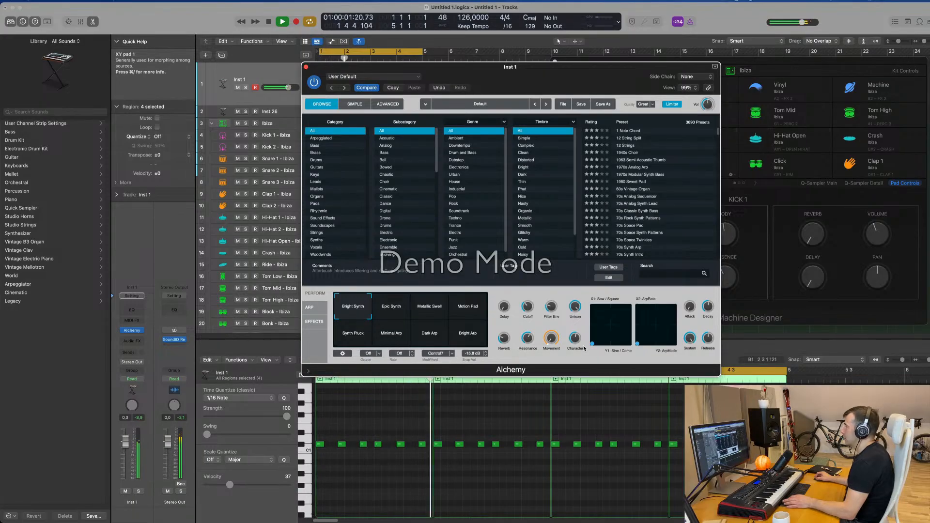
{"action": "left_click_drag", "start_coordinate": [591, 344], "coordinate": [634, 347]}
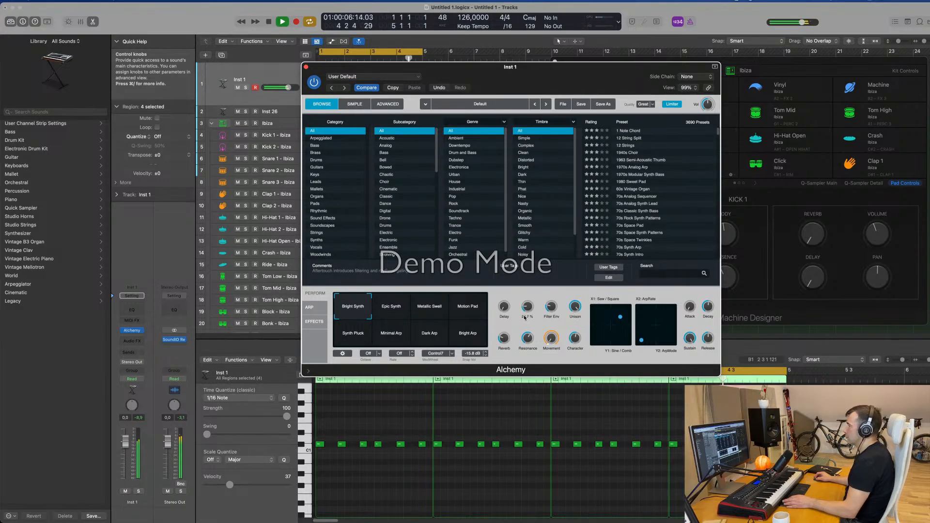
{"action": "left_click_drag", "start_coordinate": [559, 80], "coordinate": [597, 73]}
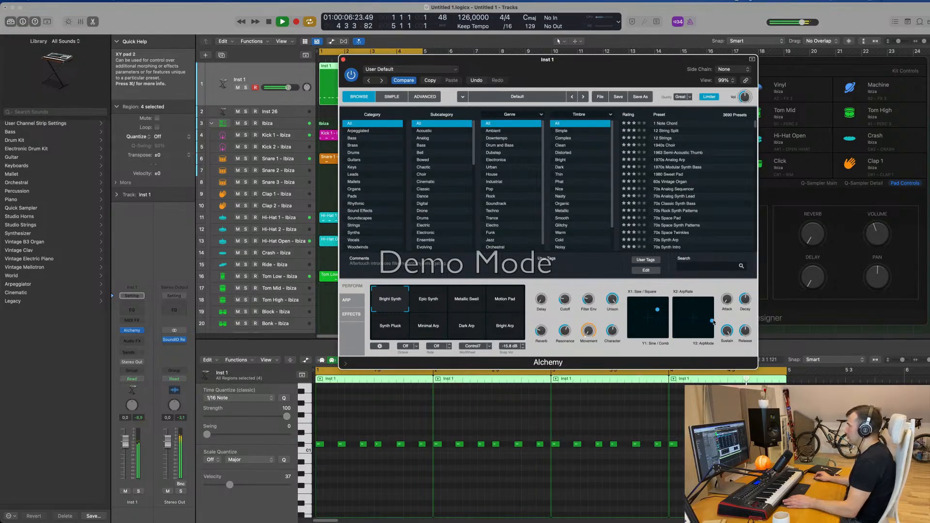
{"action": "left_click_drag", "start_coordinate": [713, 321], "coordinate": [681, 322]}
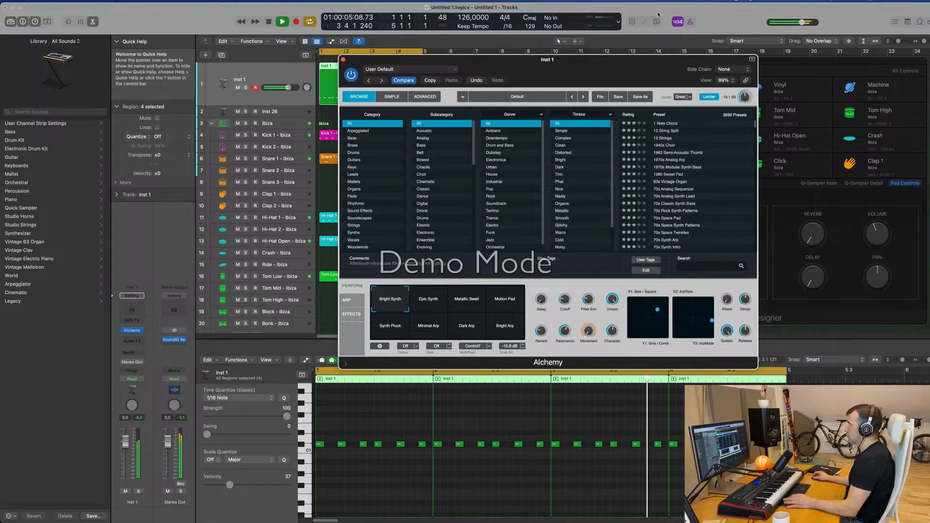
{"action": "mouse_move", "coordinate": [640, 60]}
{"action": "left_mouse_down"}
{"action": "mouse_move", "coordinate": [651, 44]}
{"action": "mouse_move", "coordinate": [643, 55]}
{"action": "left_mouse_up"}
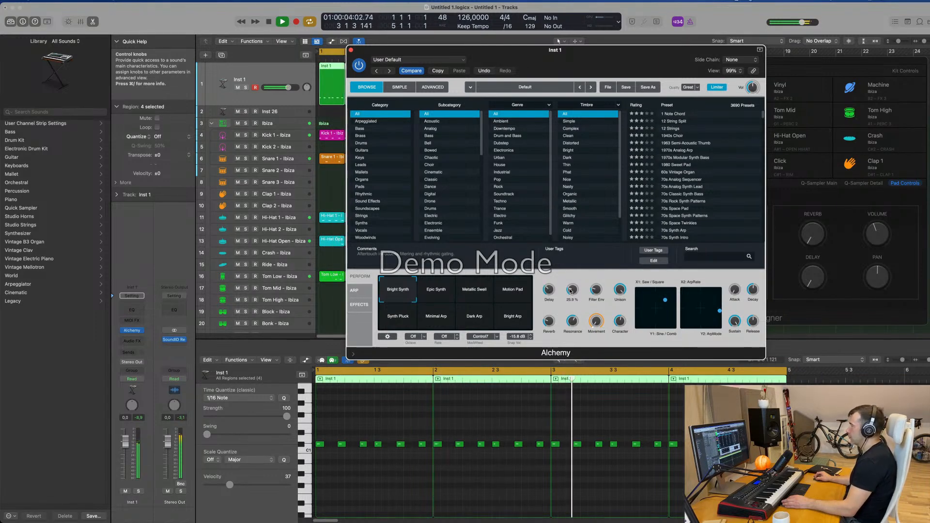
{"action": "left_click_drag", "start_coordinate": [596, 65], "coordinate": [612, 114]}
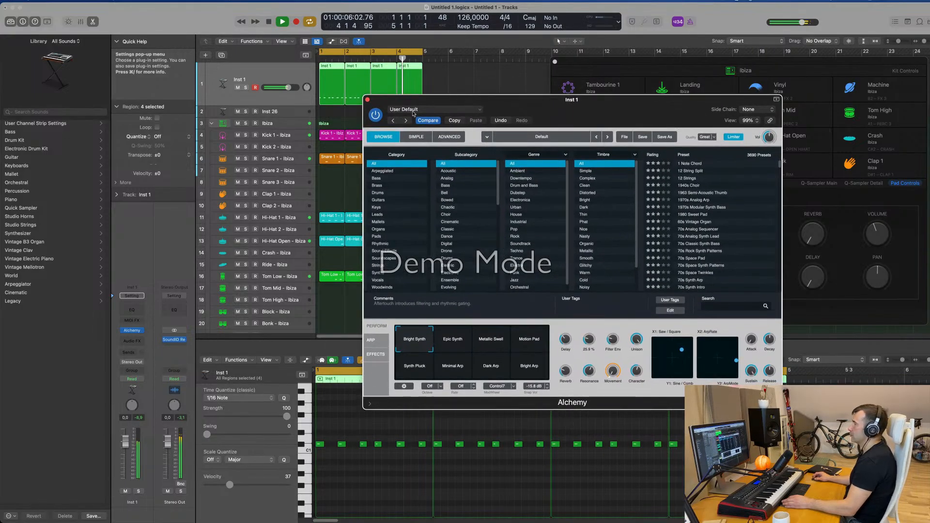
{"action": "left_click", "coordinate": [367, 100]}
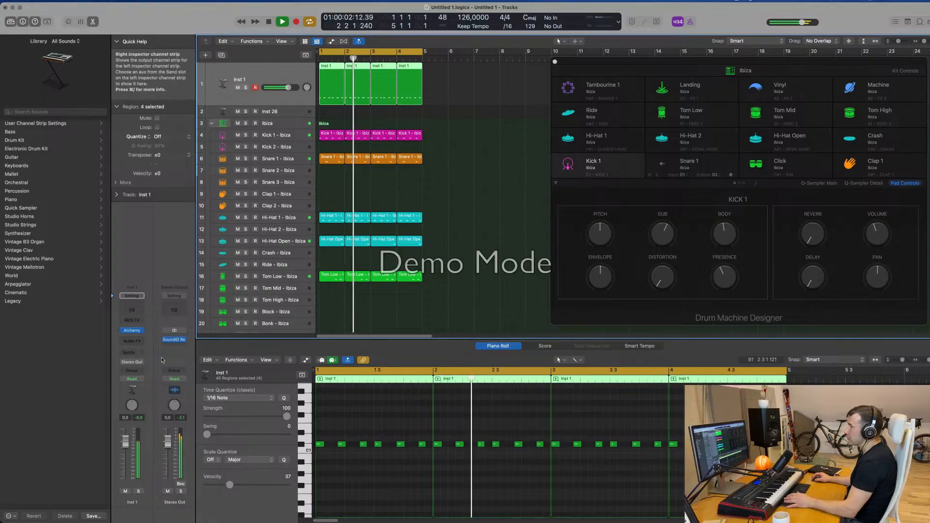
- Insert a Compressor on the Inst 1 channel strip and set its side chain source to Inst 2
{"action": "left_click", "coordinate": [139, 320]}
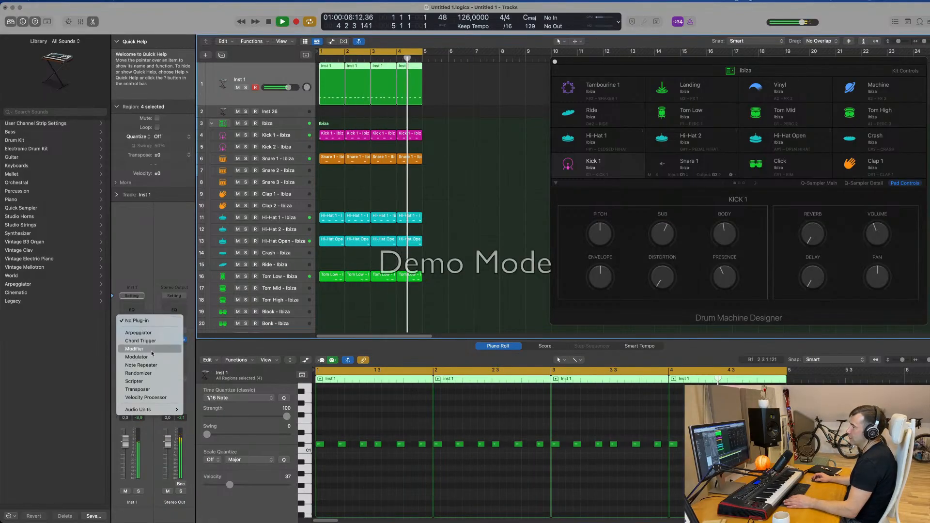
{"action": "left_click", "coordinate": [186, 347]}
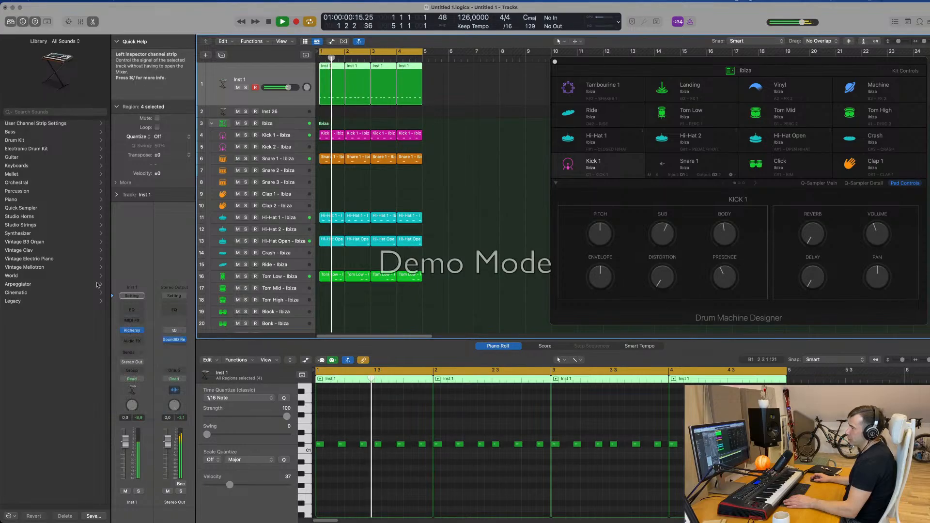
{"action": "left_click", "coordinate": [138, 343]}
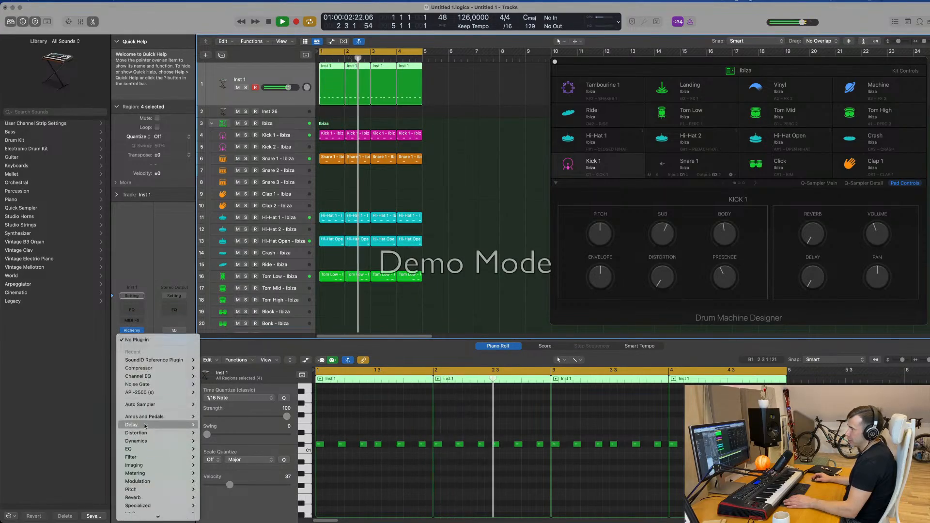
{"action": "mouse_move", "coordinate": [155, 368]}
{"action": "left_click", "coordinate": [211, 368]}
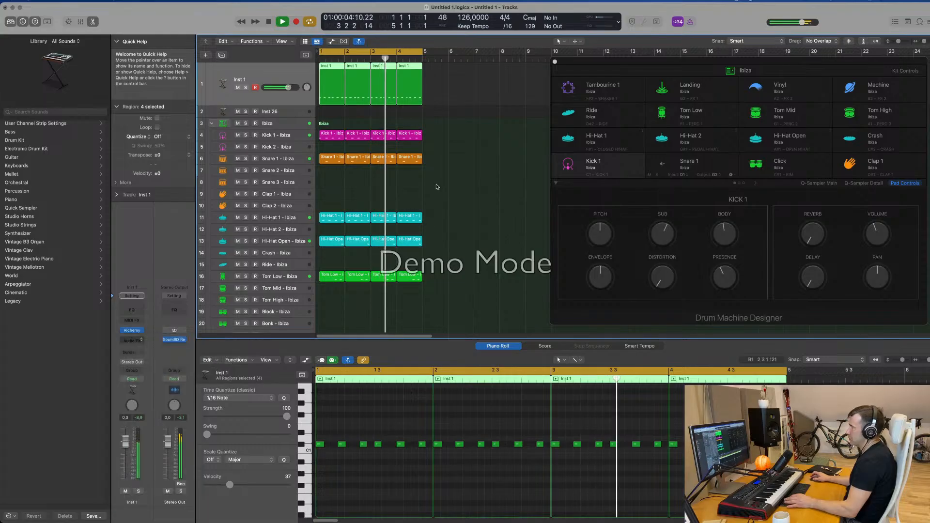
{"action": "left_click_drag", "start_coordinate": [489, 106], "coordinate": [501, 106]}
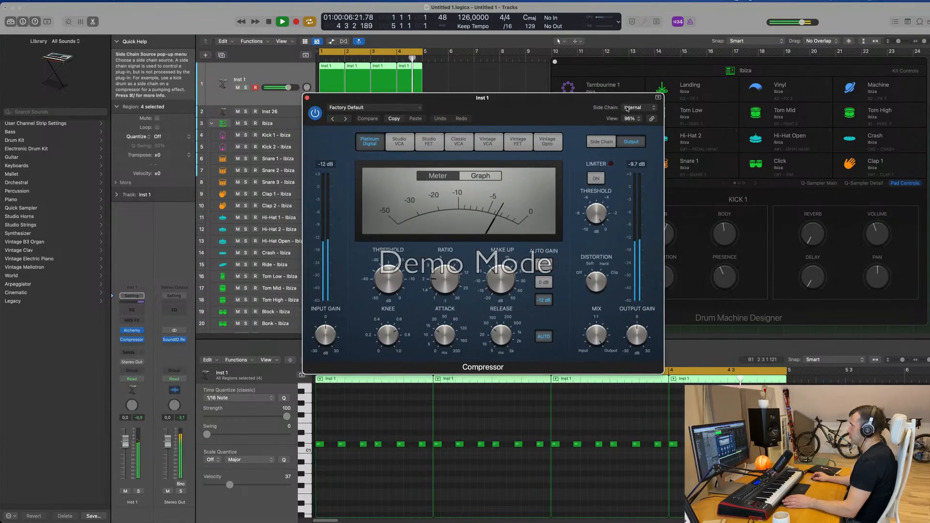
{"action": "left_click", "coordinate": [634, 107]}
{"action": "mouse_move", "coordinate": [634, 123]}
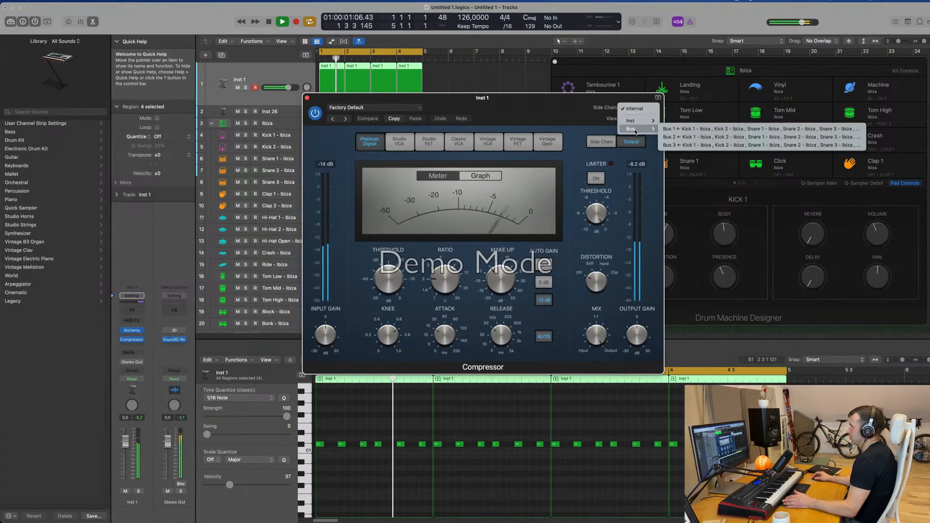
{"action": "left_click", "coordinate": [699, 121]}
- Raise the compressor's ratio to about 4.1, compare the sound with the compressor bypassed, and close its window
{"action": "left_click_drag", "start_coordinate": [565, 110], "coordinate": [609, 112]}
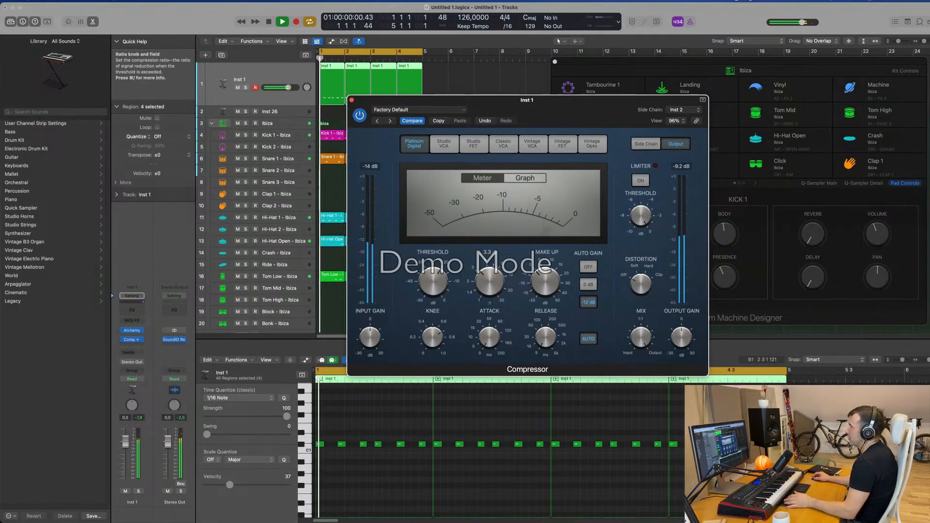
{"action": "left_click_drag", "start_coordinate": [494, 265], "coordinate": [495, 261]}
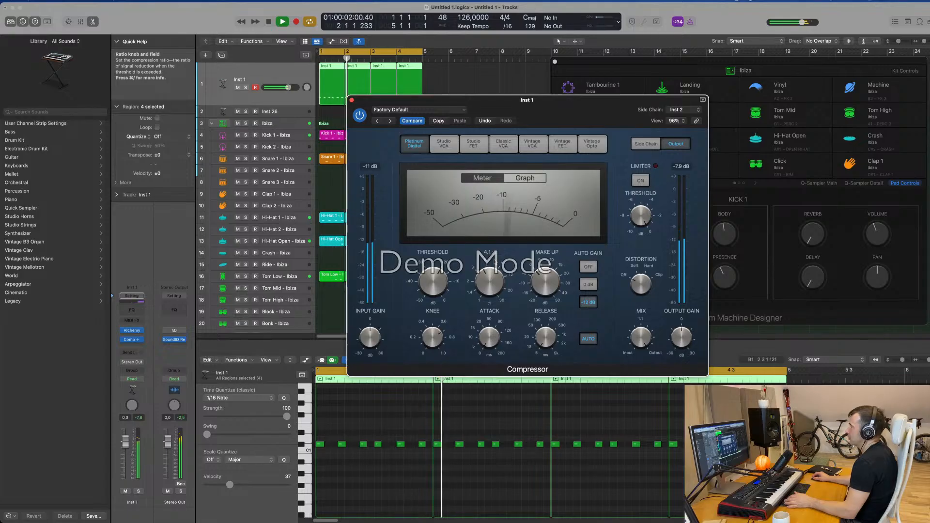
{"action": "mouse_move", "coordinate": [420, 283]}
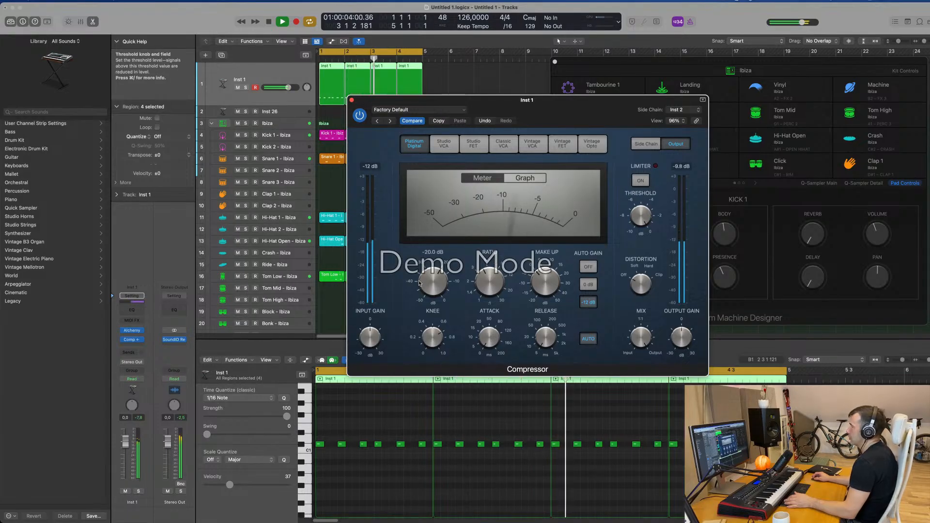
{"action": "left_click", "coordinate": [362, 118]}
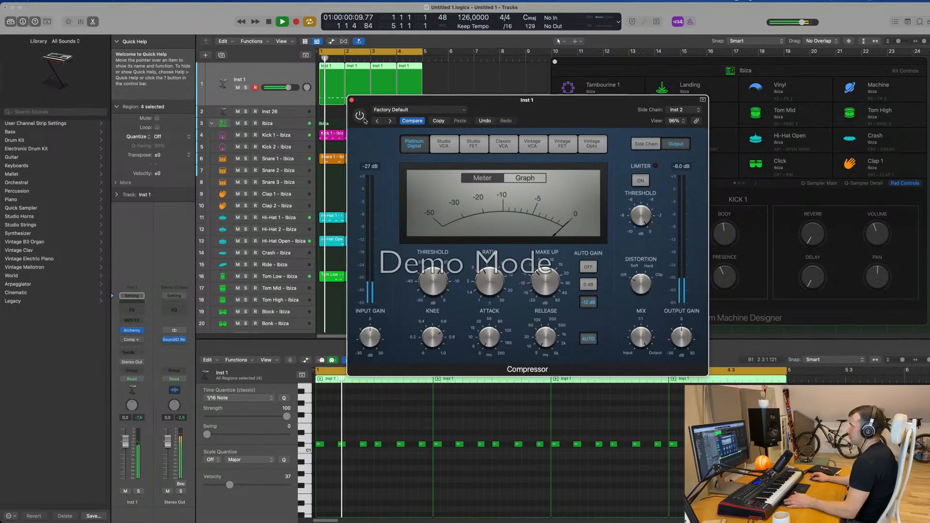
{"action": "mouse_move", "coordinate": [575, 108]}
{"action": "left_mouse_down"}
{"action": "mouse_move", "coordinate": [562, 111]}
{"action": "mouse_move", "coordinate": [571, 114]}
{"action": "left_mouse_up"}
{"action": "left_click", "coordinate": [346, 106]}
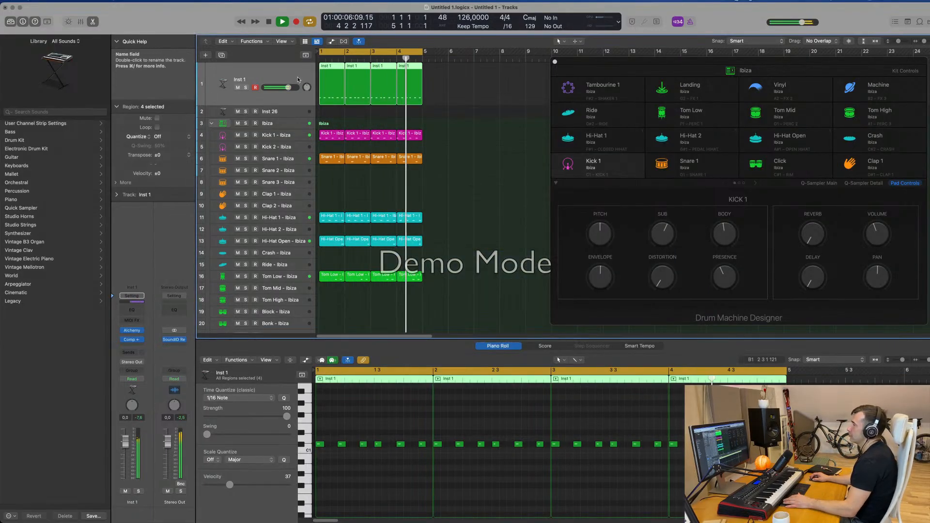
- Duplicate the Inst 1 track with its settings and copy the first Inst 1 region onto the new track at bar 1
{"action": "left_click", "coordinate": [222, 55]}
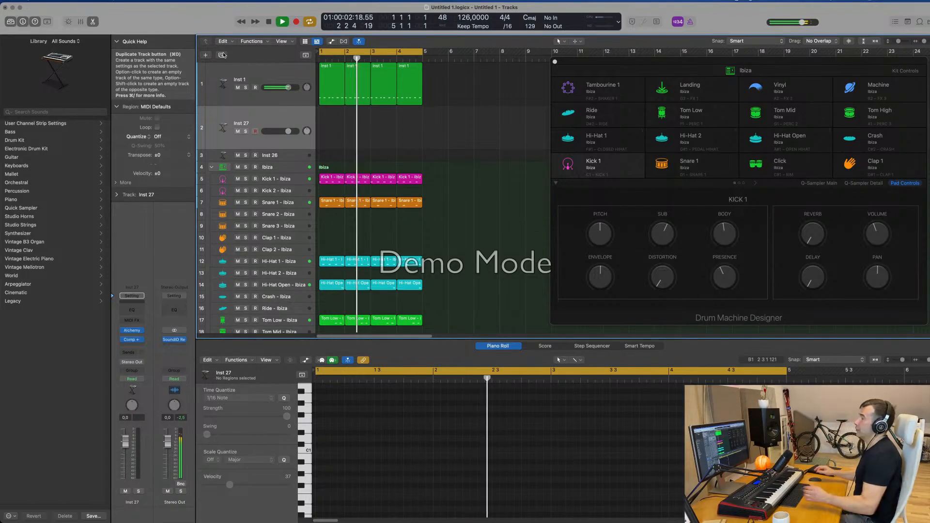
{"action": "scroll", "coordinate": [371, 61], "scroll_direction": "down", "scroll_amount": 1}
{"action": "scroll", "coordinate": [370, 61], "scroll_direction": "up", "scroll_amount": 1}
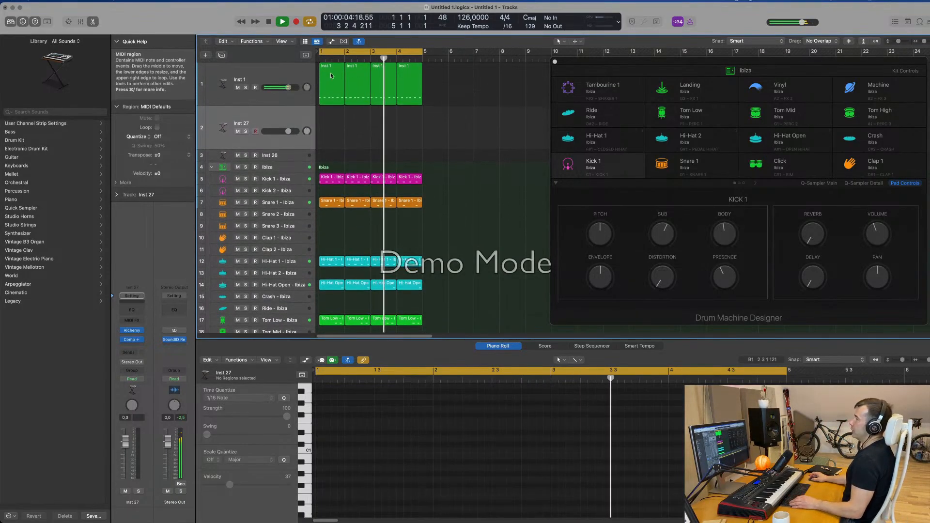
{"action": "left_click", "coordinate": [332, 84]}
{"action": "left_click_drag", "start_coordinate": [332, 85], "coordinate": [332, 128]}
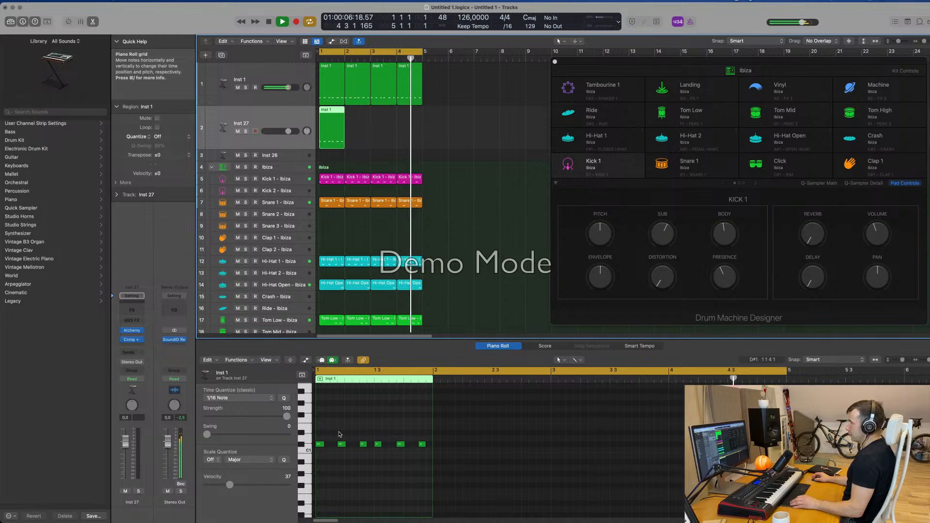
- Delete every note except the first in the copied region on Inst 27 and play the result
{"action": "left_click_drag", "start_coordinate": [339, 433], "coordinate": [422, 455]}
{"action": "key", "text": "Delete"}
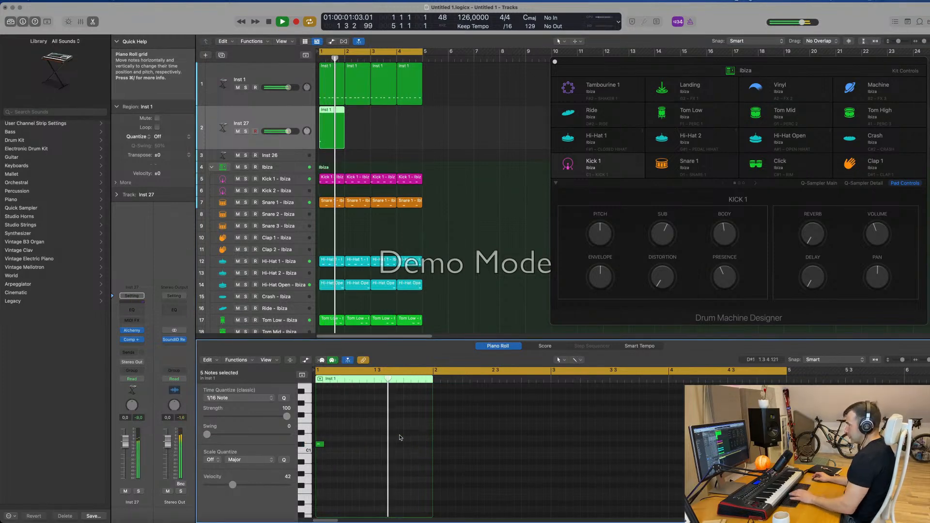
{"action": "left_click", "coordinate": [456, 151]}
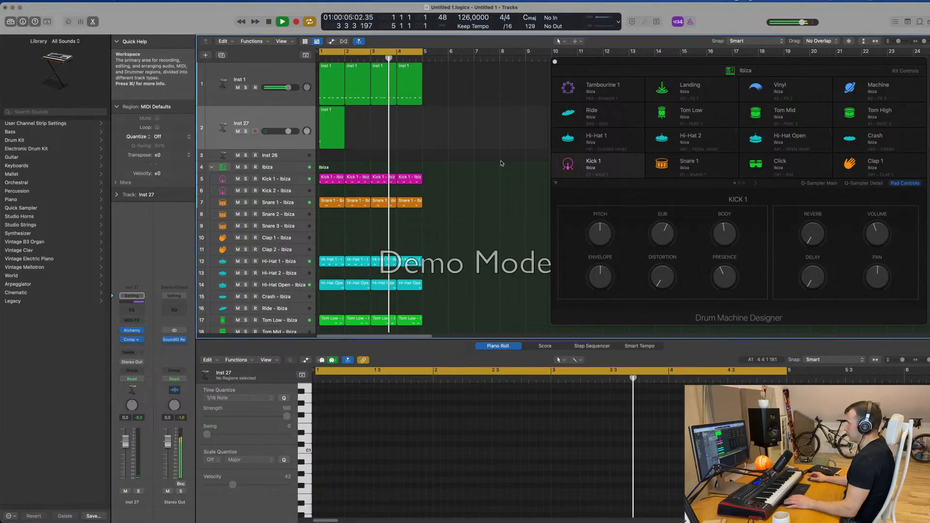
{"action": "left_click", "coordinate": [331, 127]}
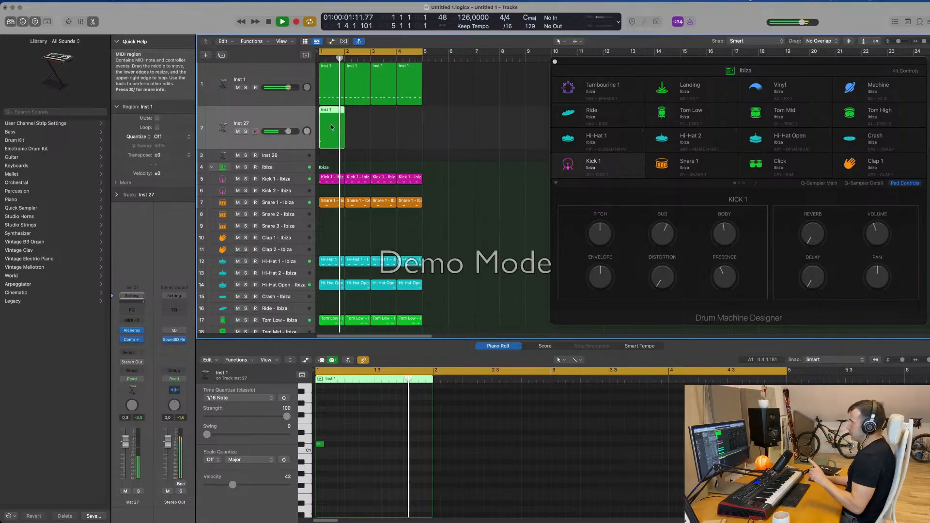
{"action": "key", "text": "space"}
{"action": "key", "text": "space"}
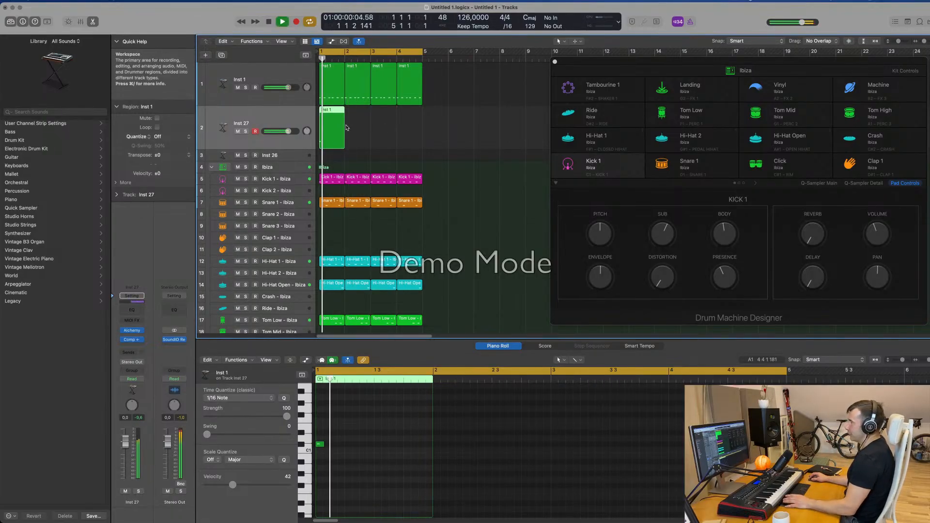
{"action": "key", "text": "space"}
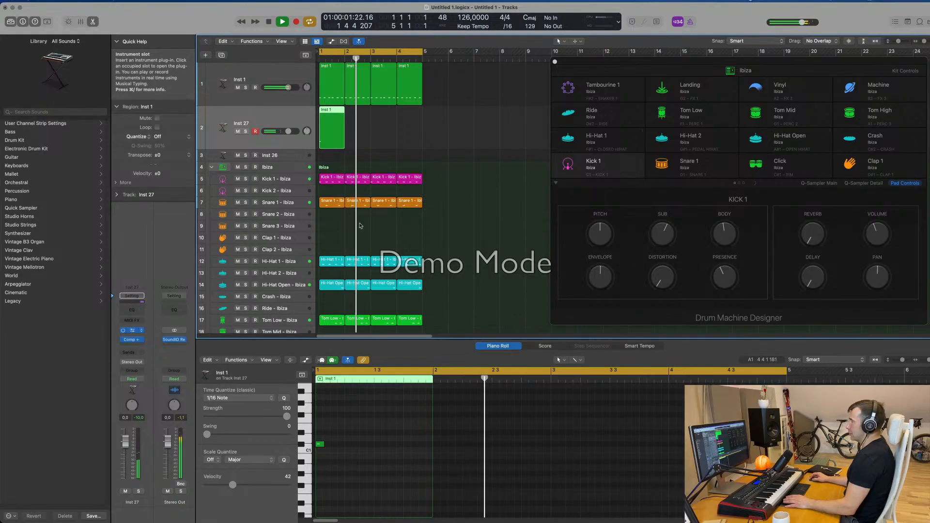
- Open the Inst 27 track's Alchemy instrument and move its window clear of the region's notes
{"action": "left_click", "coordinate": [132, 334]}
{"action": "key", "text": "space"}
{"action": "left_click_drag", "start_coordinate": [518, 110], "coordinate": [542, 146]}
{"action": "key", "text": "space"}
{"action": "key", "text": "space"}
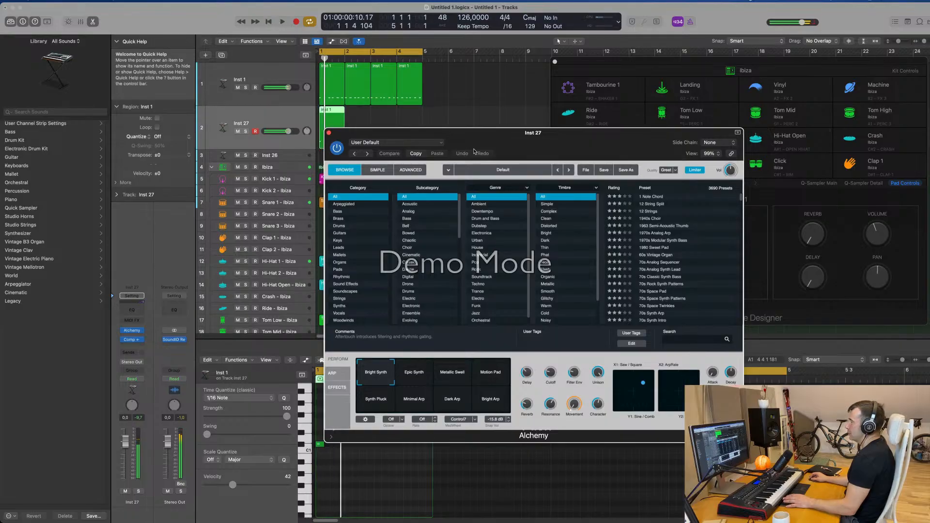
{"action": "left_click_drag", "start_coordinate": [475, 151], "coordinate": [583, 145]}
- Raise the remaining note in the Inst 27 region by an octave to C#2 and lengthen it to one beat
{"action": "left_click", "coordinate": [319, 444]}
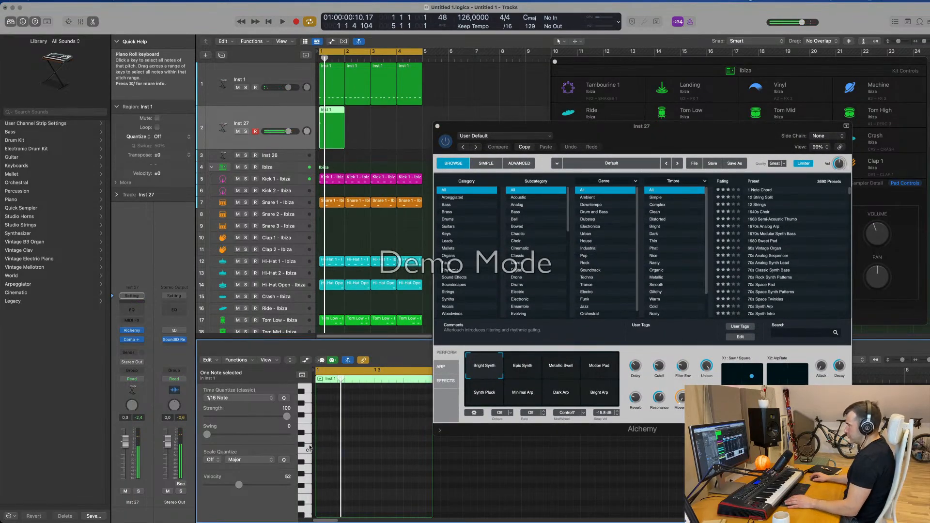
{"action": "scroll", "coordinate": [359, 427], "scroll_direction": "up", "scroll_amount": 3}
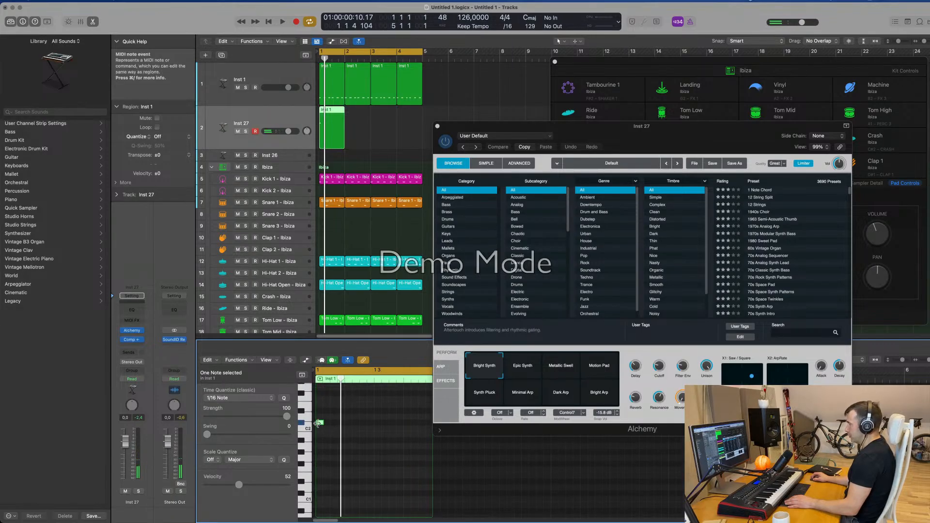
{"action": "left_click_drag", "start_coordinate": [321, 422], "coordinate": [333, 423]}
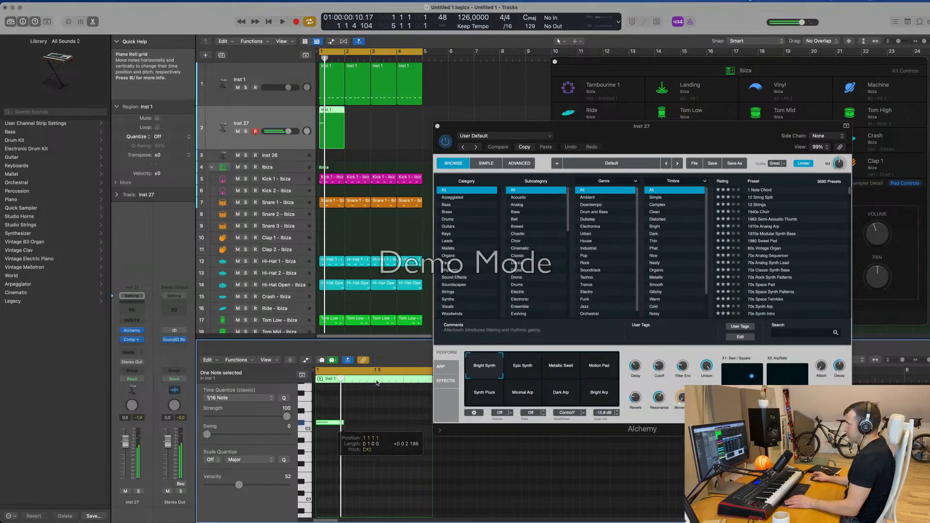
- Filter the Inst 27 Alchemy presets to the Brass category and play the loop with the window moved aside
{"action": "left_click_drag", "start_coordinate": [523, 167], "coordinate": [464, 150]}
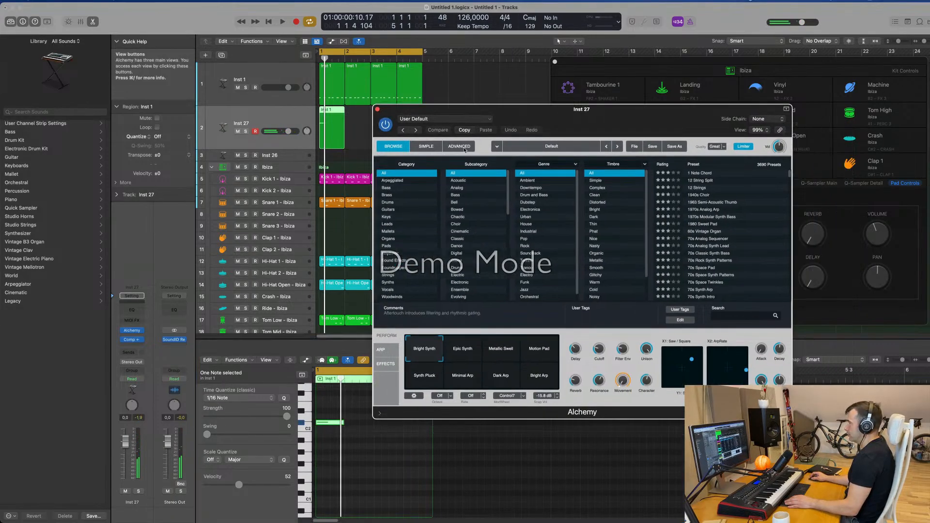
{"action": "left_click", "coordinate": [382, 196]}
{"action": "left_click", "coordinate": [584, 99]}
{"action": "left_click", "coordinate": [525, 113]}
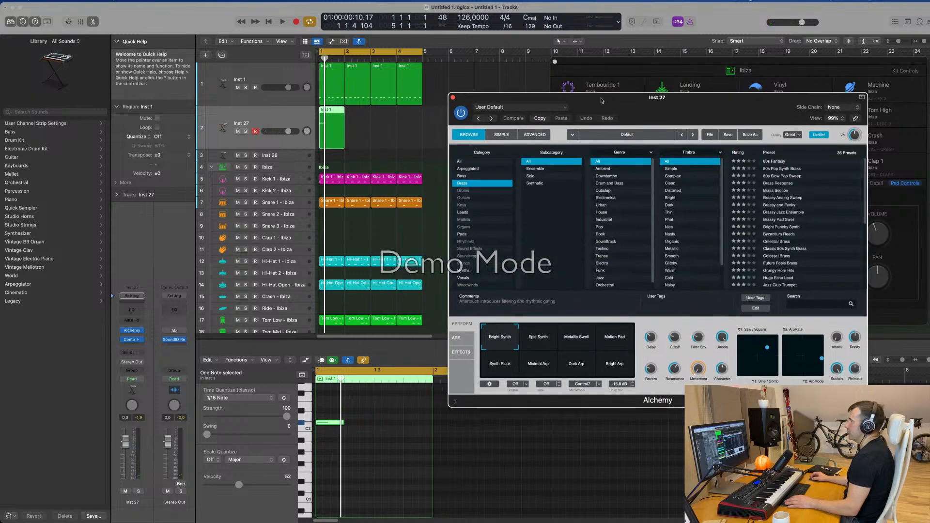
{"action": "key", "text": "space"}
{"action": "left_click_drag", "start_coordinate": [525, 112], "coordinate": [568, 90]}
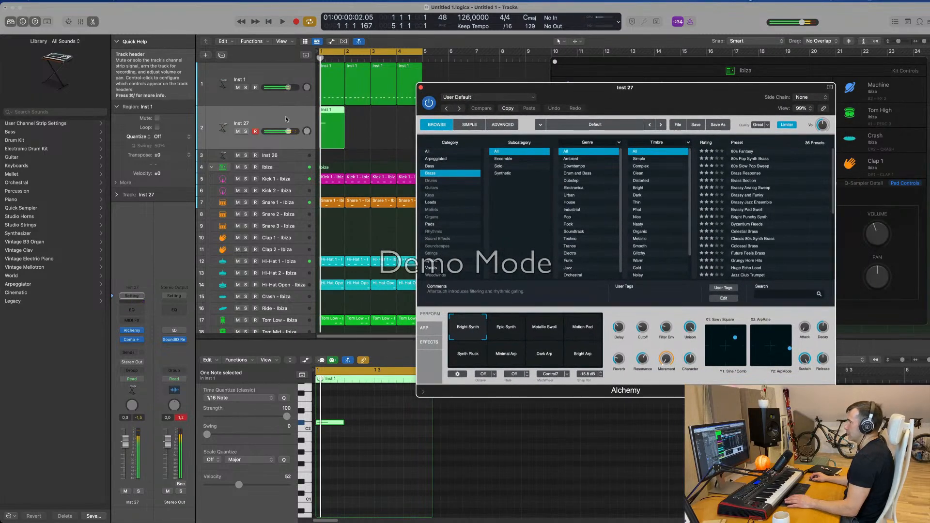
{"action": "left_click_drag", "start_coordinate": [623, 100], "coordinate": [604, 119]}
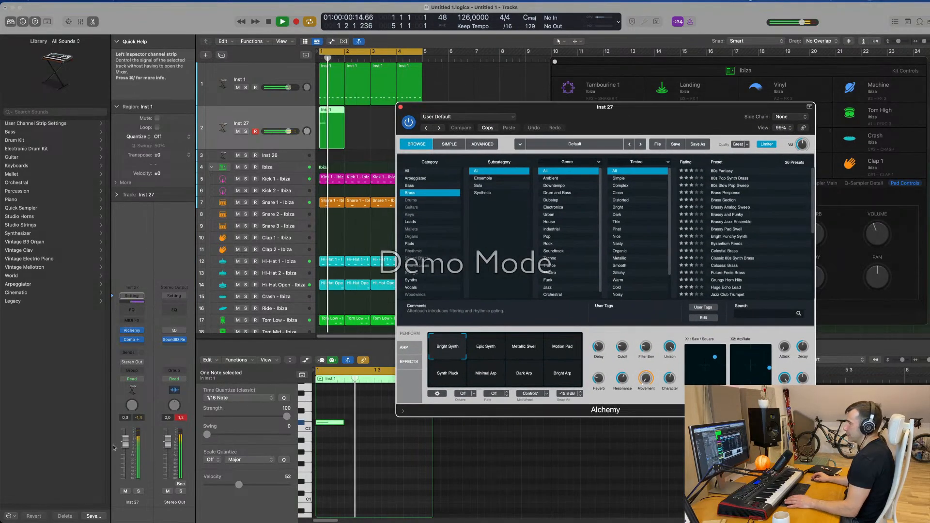
- Lower the Inst 27 track's volume to about -7 dB and set its Alchemy Cutoff to about 30%
{"action": "left_click_drag", "start_coordinate": [125, 442], "coordinate": [124, 454]}
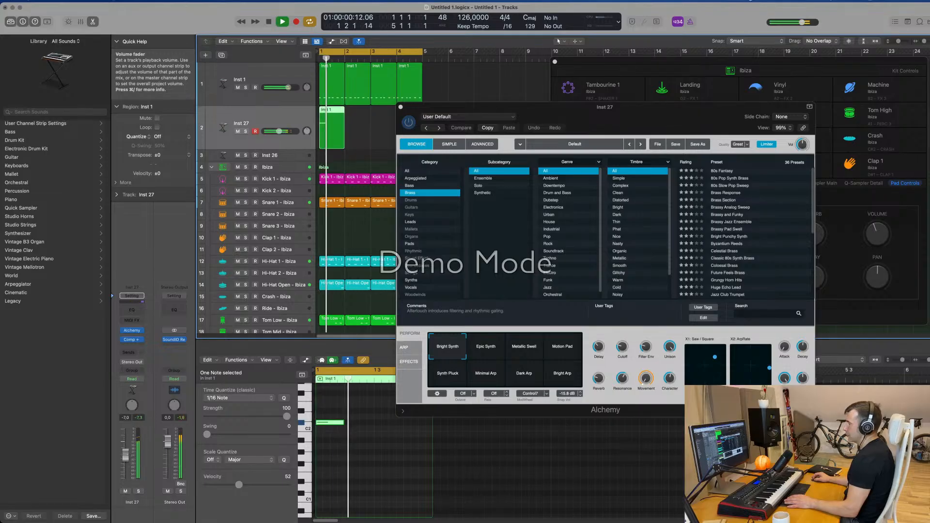
{"action": "key", "text": "space"}
{"action": "left_click_drag", "start_coordinate": [619, 349], "coordinate": [621, 352]}
{"action": "key", "text": "space"}
{"action": "key", "text": "Return"}
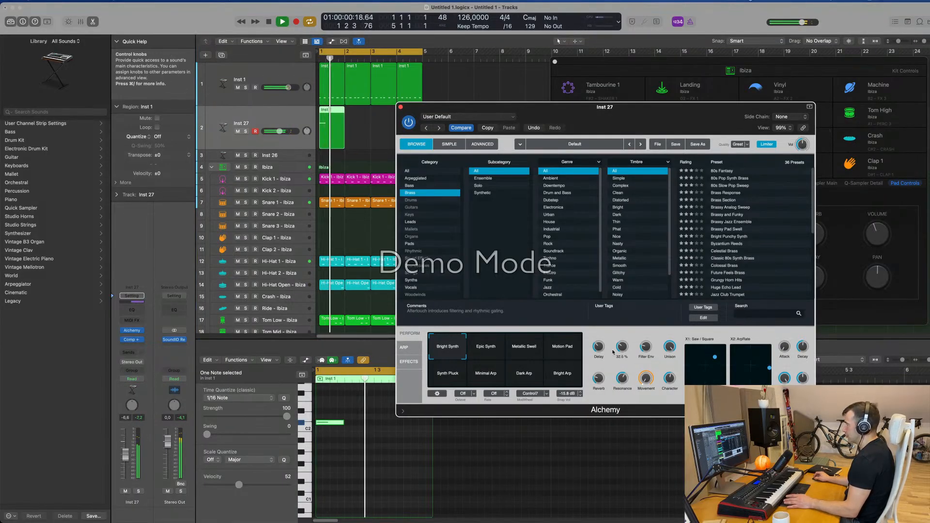
- Close the Inst 27 Alchemy window and replay the loop from the start
{"action": "left_click_drag", "start_coordinate": [404, 102], "coordinate": [512, 113]}
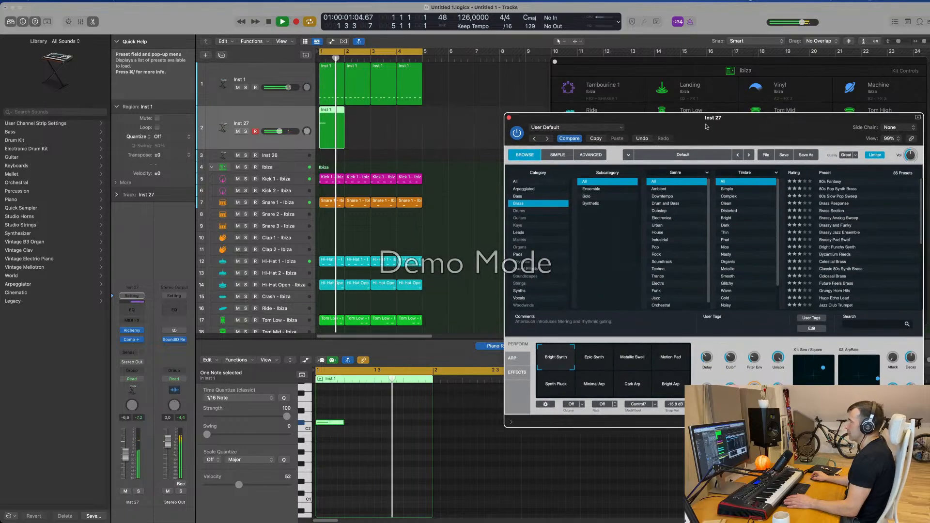
{"action": "left_click", "coordinate": [508, 117]}
{"action": "key", "text": "space"}
{"action": "key", "text": "space"}
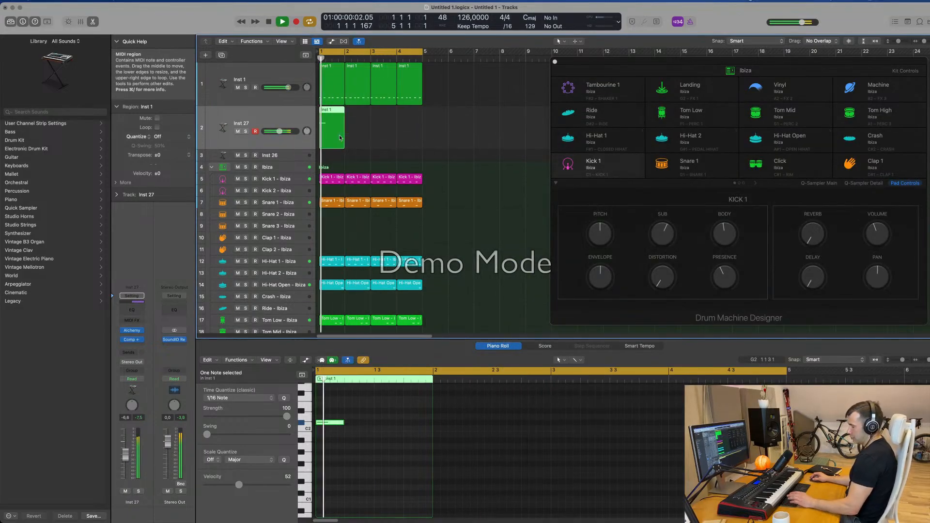
- Repeat the Inst 27 region three times so it fills bars 1 to 4
{"action": "key", "text": "super+r"}
{"action": "key", "text": "super+r"}
{"action": "key", "text": "super+r"}
{"action": "left_click", "coordinate": [456, 141]}
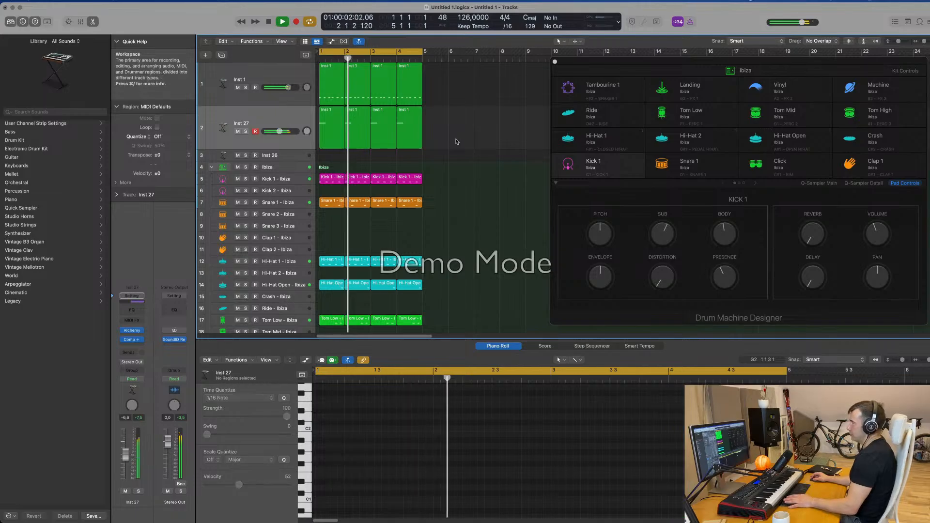
- Delete the Inst 27 regions in bars 2 and 4, keeping those in bars 1 and 3
{"action": "left_click", "coordinate": [358, 121]}
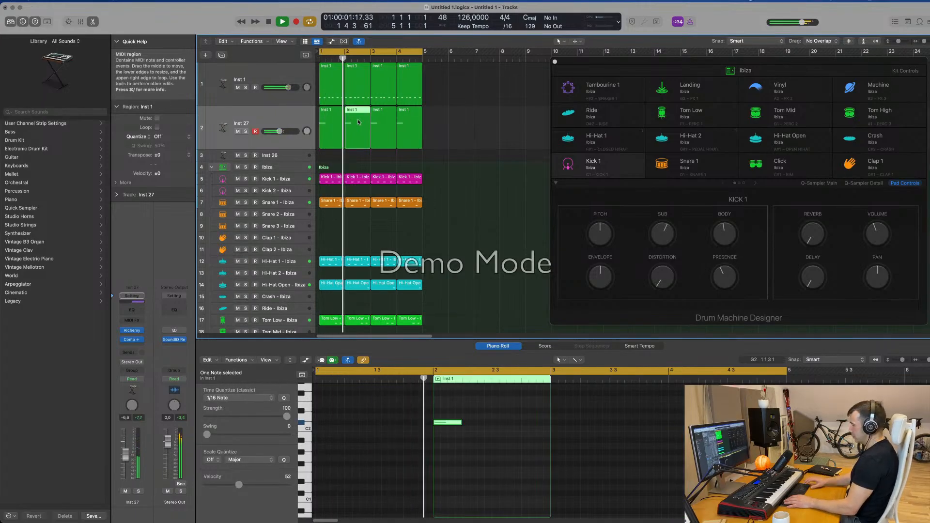
{"action": "key", "text": "Delete"}
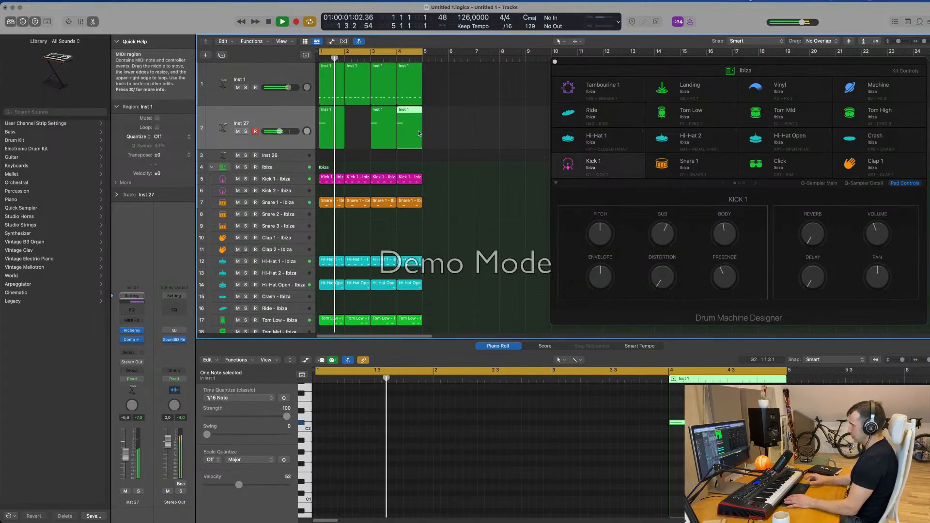
{"action": "left_click", "coordinate": [418, 134]}
{"action": "key", "text": "Delete"}
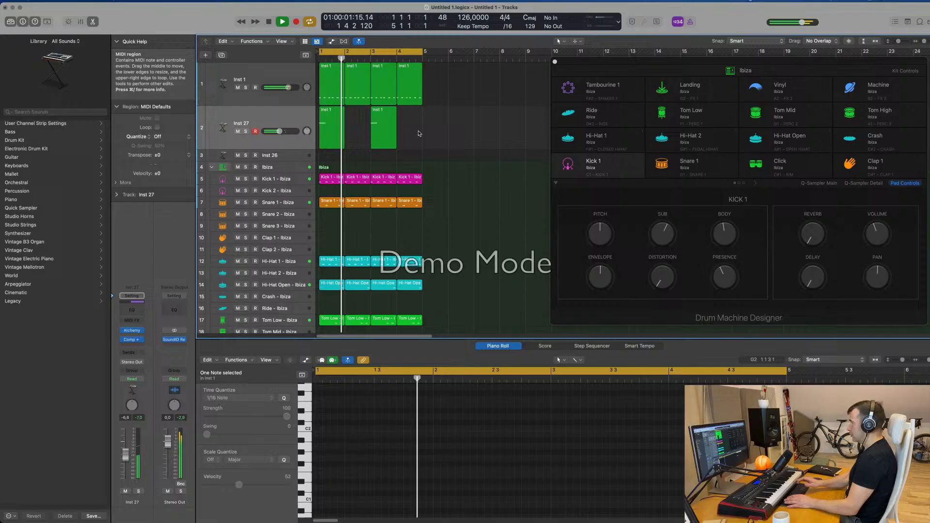
{"action": "left_click", "coordinate": [294, 120]}
{"action": "left_click", "coordinate": [477, 134]}
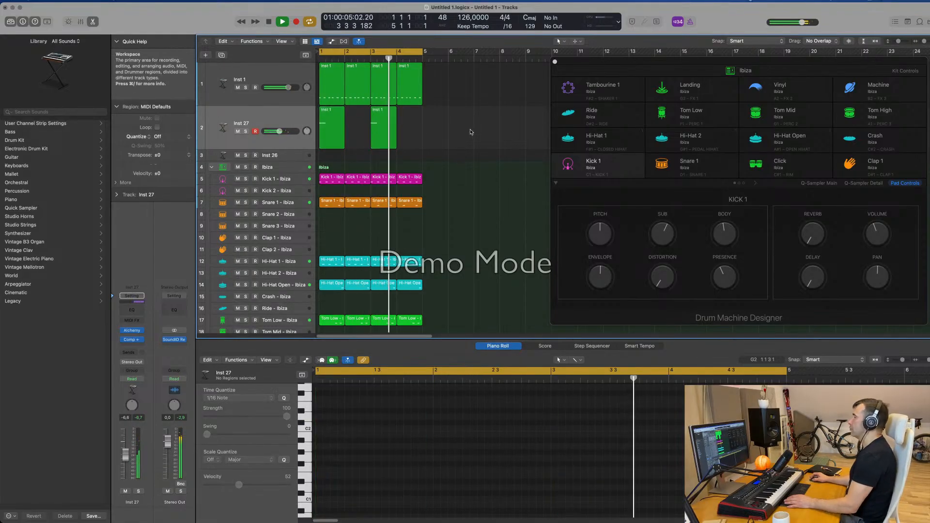
- Duplicate the Inst 27 track with its settings and copy its bar 1 region onto the new track
{"action": "scroll", "coordinate": [478, 134], "scroll_direction": "down", "scroll_amount": 1}
{"action": "left_click", "coordinate": [331, 130]}
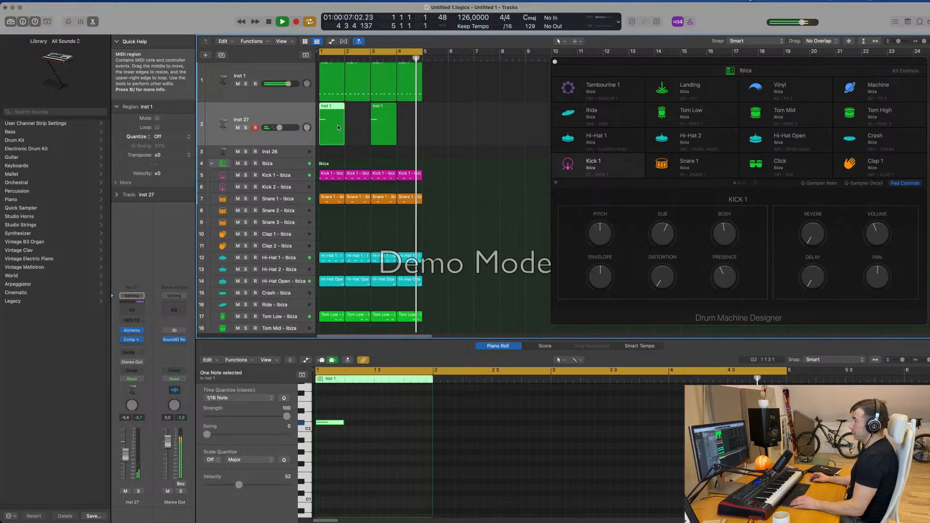
{"action": "left_click_drag", "start_coordinate": [329, 145], "coordinate": [331, 127]}
{"action": "left_click", "coordinate": [281, 114]}
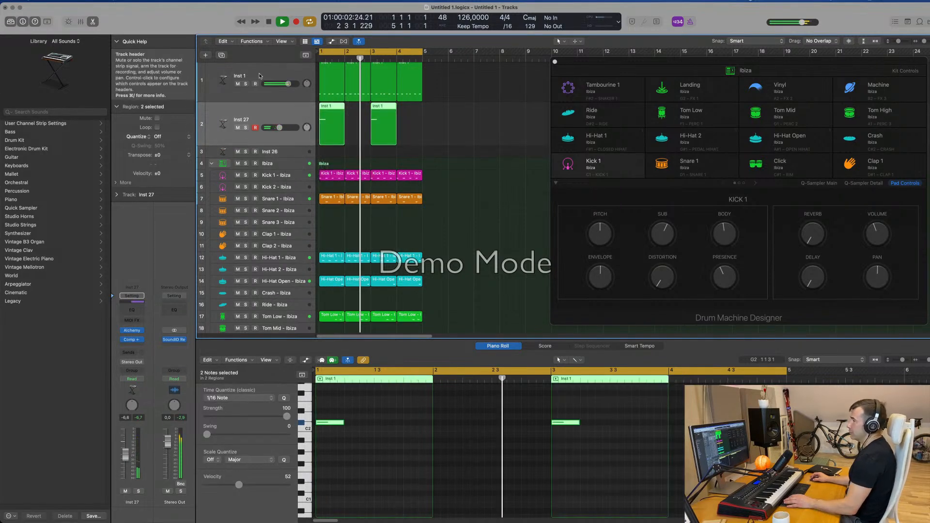
{"action": "left_click", "coordinate": [221, 55]}
{"action": "left_click_drag", "start_coordinate": [332, 111], "coordinate": [325, 164]}
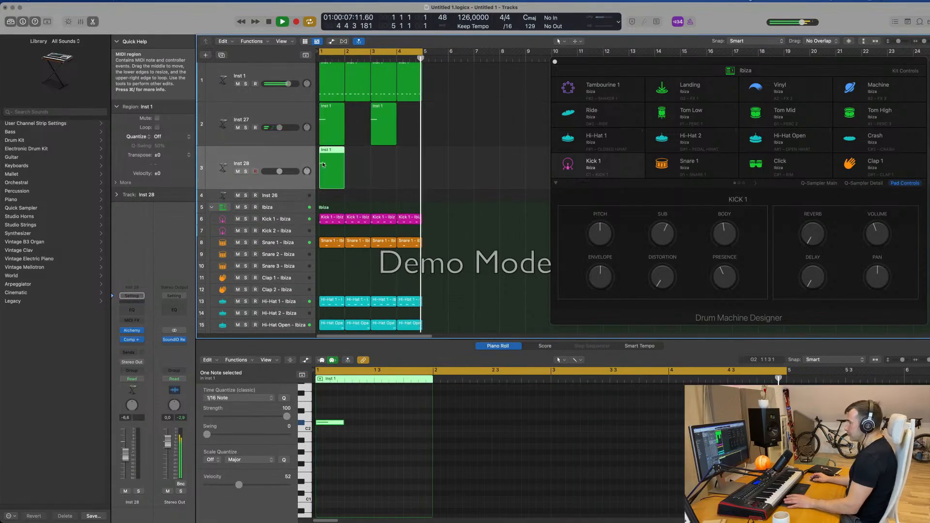
- Transpose the note in the Inst 28 region away from C#2 and play it briefly
{"action": "key", "text": "space"}
{"action": "left_click", "coordinate": [340, 431]}
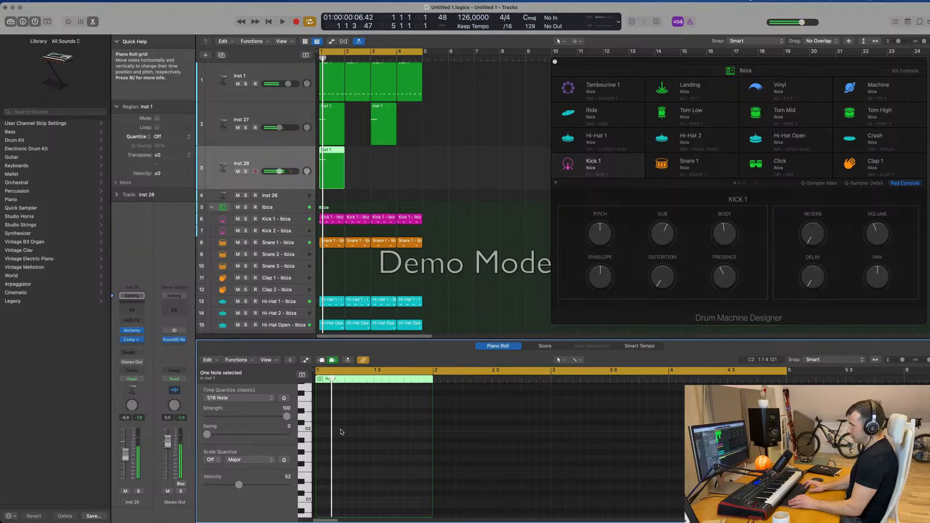
{"action": "key", "text": "space"}
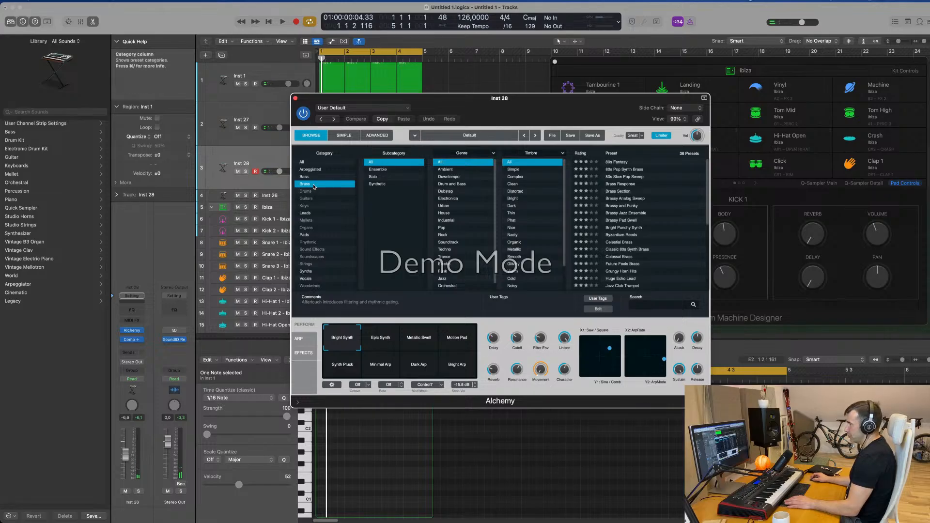
- Filter the Inst 28 Alchemy presets to the Brass category, move the window aside and play the loop
{"action": "left_click", "coordinate": [314, 186]}
{"action": "left_click", "coordinate": [313, 184]}
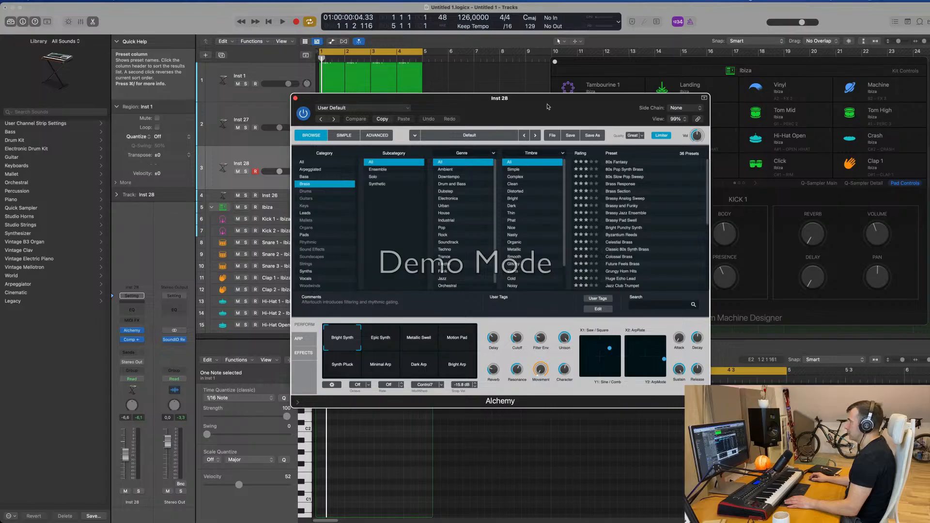
{"action": "left_click_drag", "start_coordinate": [547, 106], "coordinate": [659, 105]}
{"action": "key", "text": "space"}
- Try the Brass Response preset with the track volume at -4.4 dB and adjusted Delay and Unison controls
{"action": "left_click_drag", "start_coordinate": [279, 171], "coordinate": [282, 171]}
{"action": "left_click", "coordinate": [597, 335]}
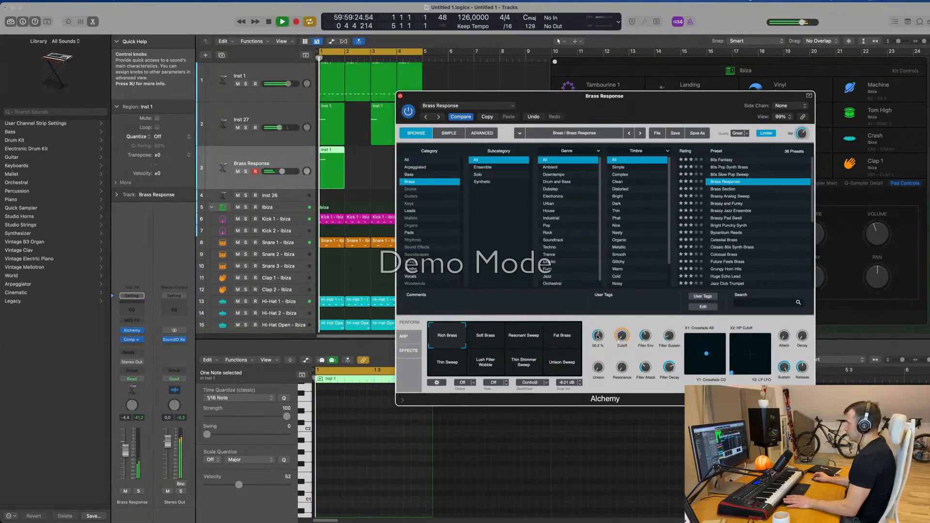
{"action": "mouse_move", "coordinate": [598, 370]}
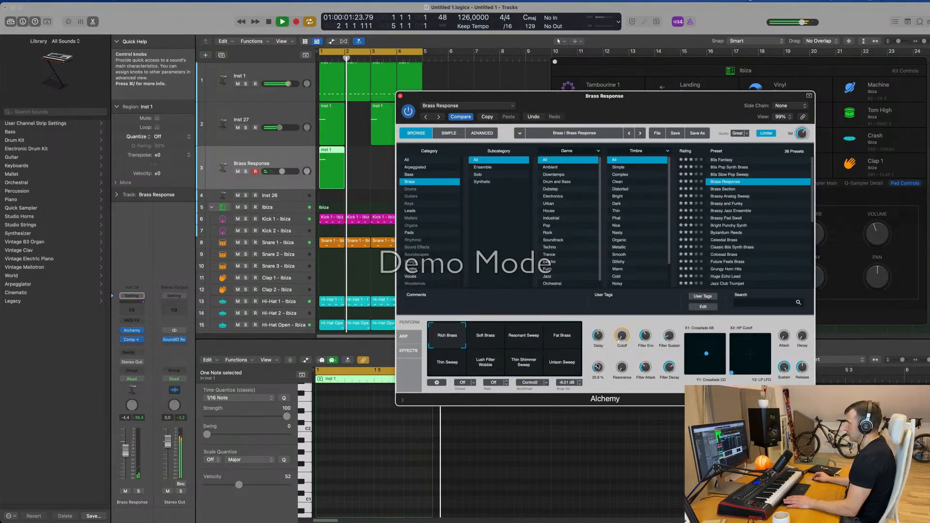
{"action": "left_click_drag", "start_coordinate": [598, 366], "coordinate": [598, 364]}
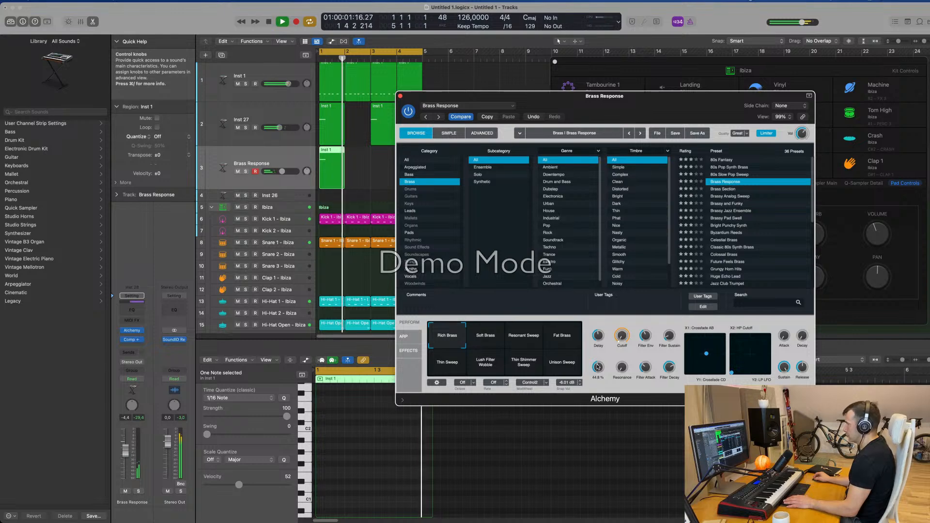
- Move the Brass Response track's region to bar 2 and place a copy of it in bar 4
{"action": "left_click_drag", "start_coordinate": [632, 98], "coordinate": [750, 84]}
{"action": "key", "text": "space"}
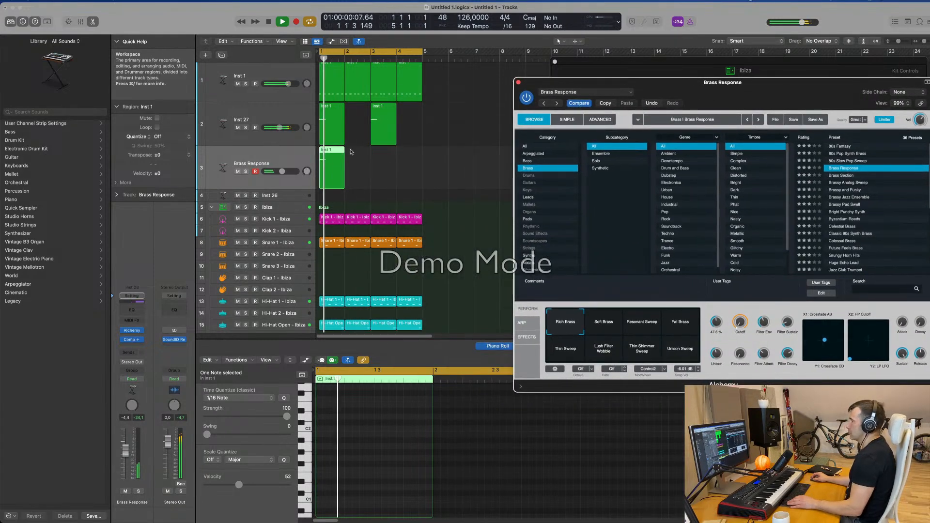
{"action": "left_click_drag", "start_coordinate": [327, 153], "coordinate": [356, 156]}
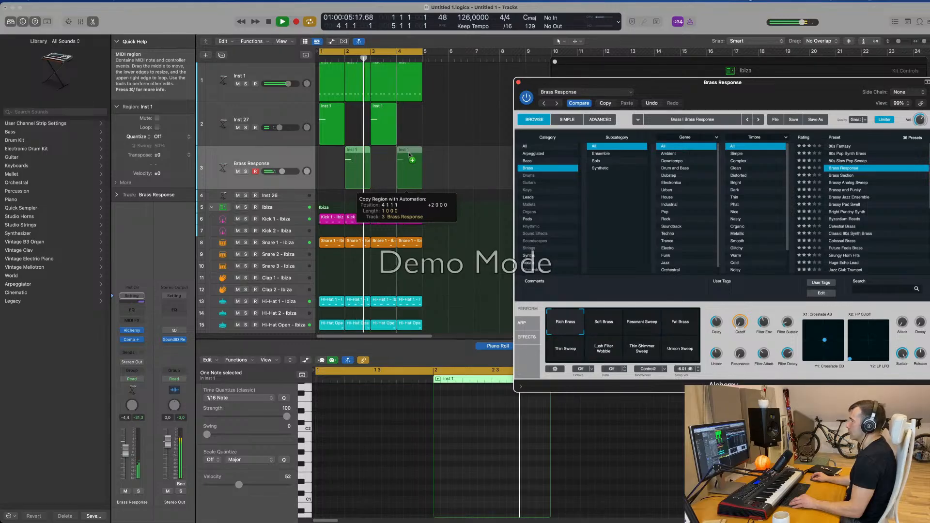
- Audition other Brass presets such as Brassy Jazz Ensemble over the loop and load Byzantium Reeds
{"action": "left_click_drag", "start_coordinate": [724, 96], "coordinate": [651, 70]}
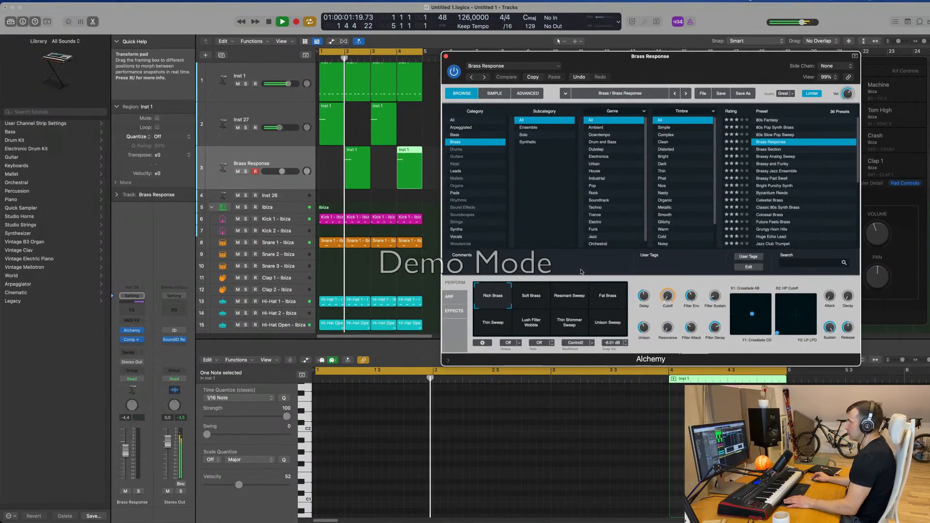
{"action": "left_click", "coordinate": [582, 303]}
{"action": "key", "text": "space"}
{"action": "key", "text": "space"}
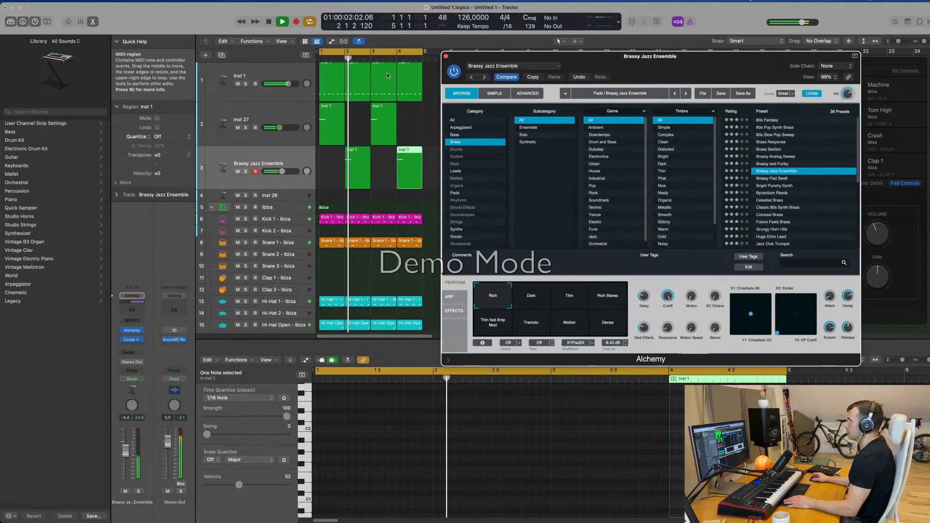
{"action": "left_click", "coordinate": [771, 193]}
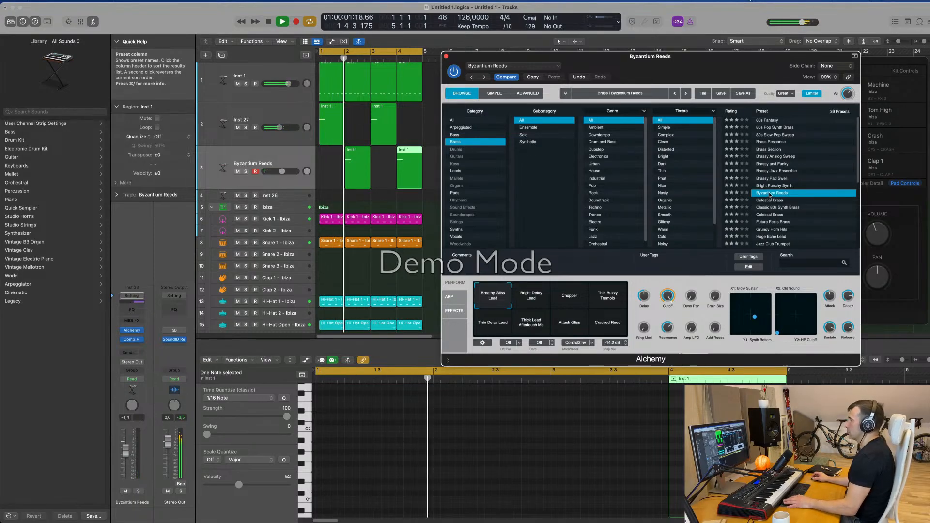
- Audition the Byzantium Reeds performance snapshots over the loop and choose Thick Lead Aftertouch Me
{"action": "scroll", "coordinate": [809, 217], "scroll_direction": "down", "scroll_amount": 3}
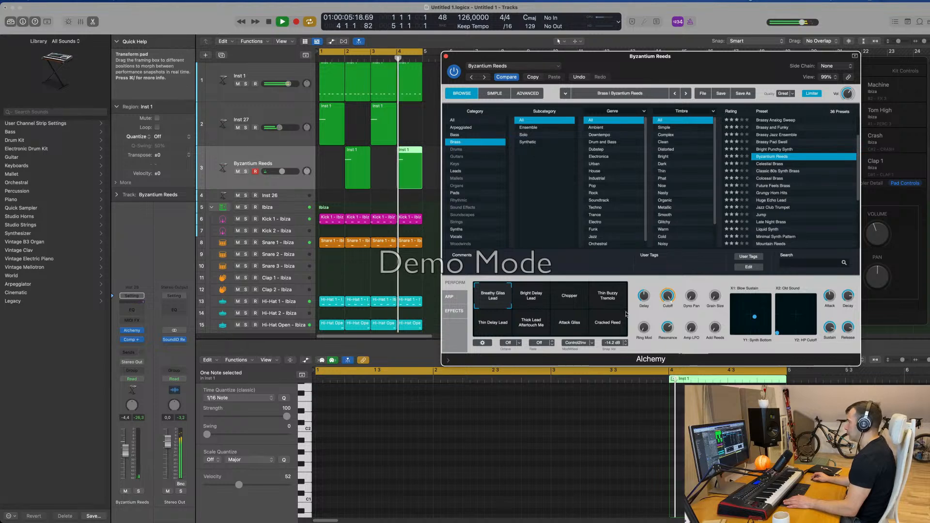
{"action": "left_click", "coordinate": [532, 299]}
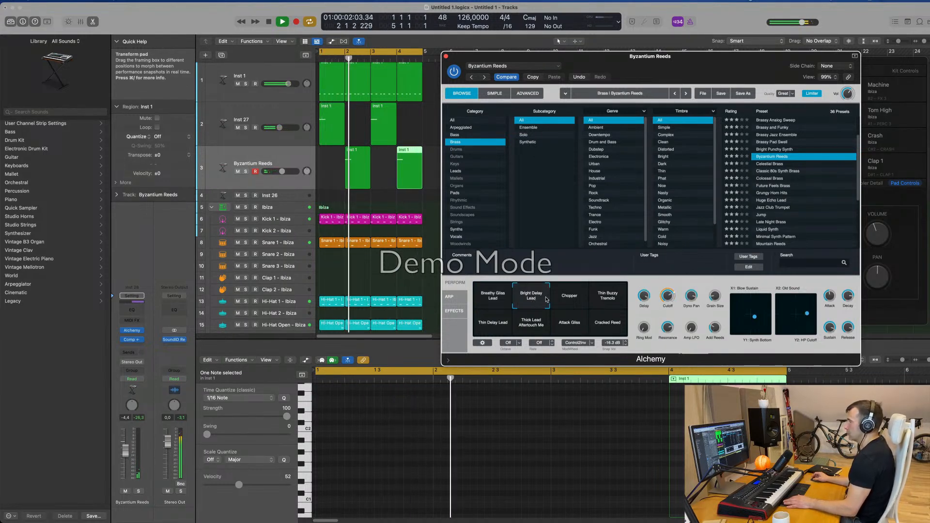
{"action": "left_click", "coordinate": [578, 302]}
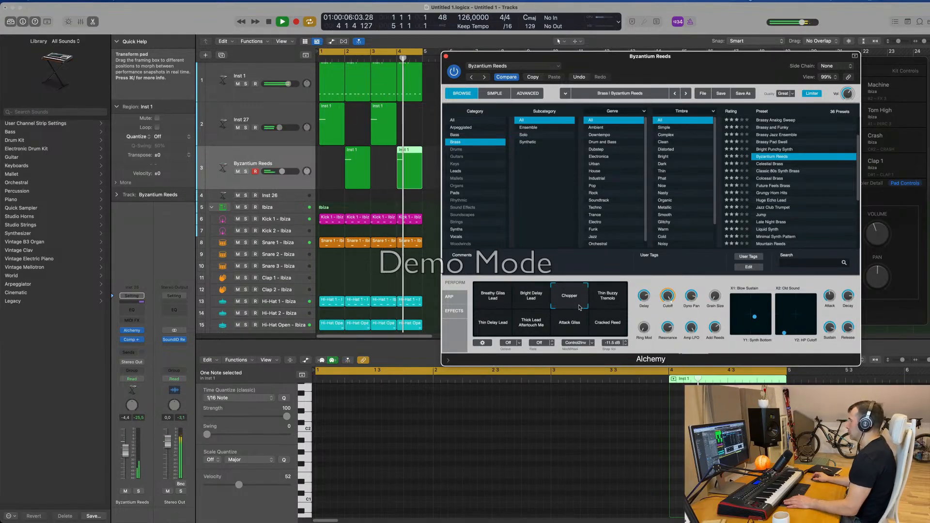
{"action": "left_click", "coordinate": [598, 303]}
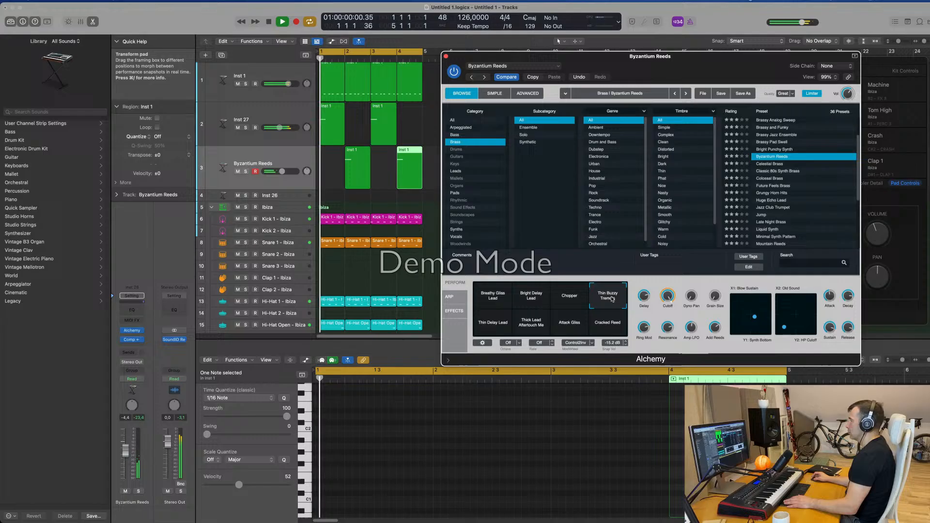
{"action": "left_click", "coordinate": [496, 329]}
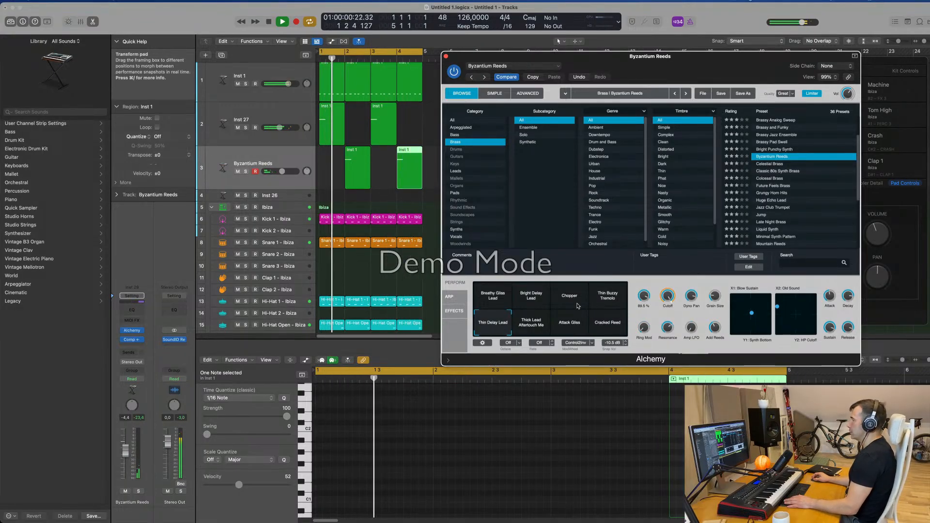
{"action": "left_click", "coordinate": [529, 324]}
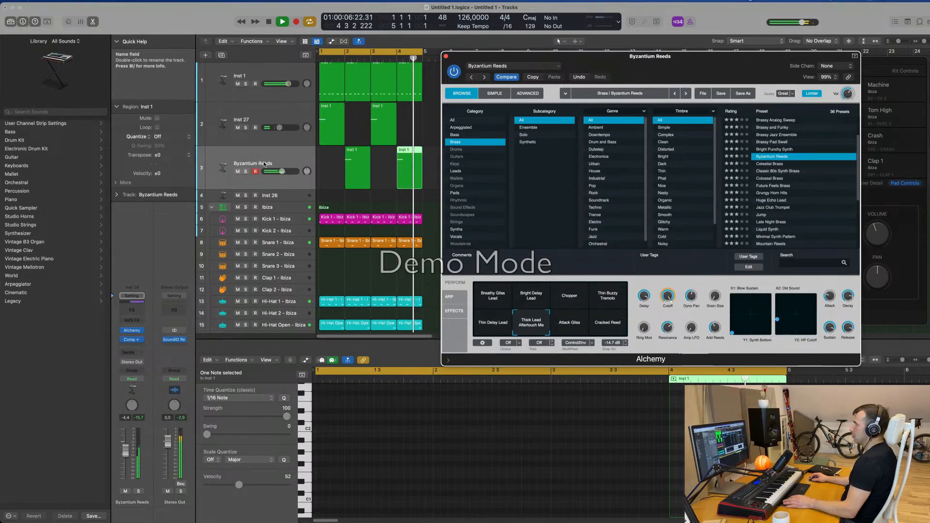
- Lower the Byzantium Reeds track's volume and close the Alchemy and Drum Machine Designer windows
{"action": "left_click", "coordinate": [276, 155]}
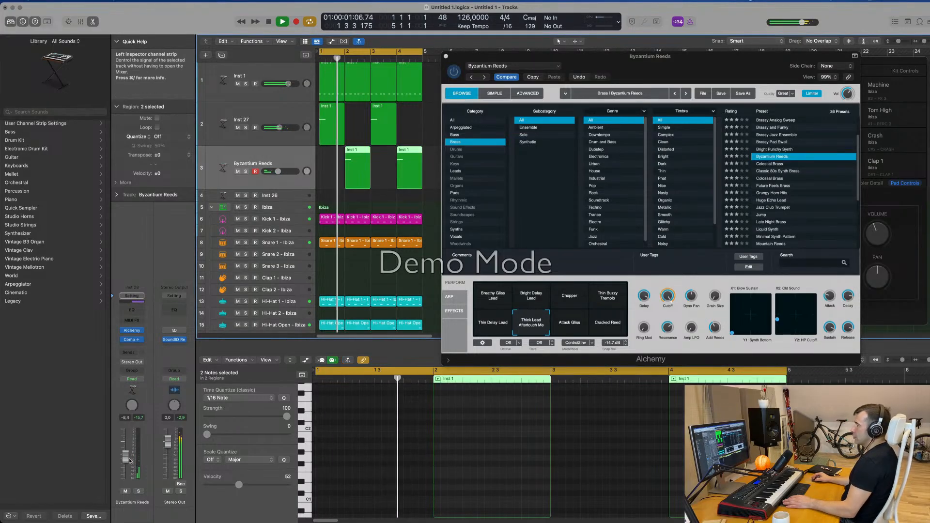
{"action": "left_click_drag", "start_coordinate": [125, 450], "coordinate": [125, 456]}
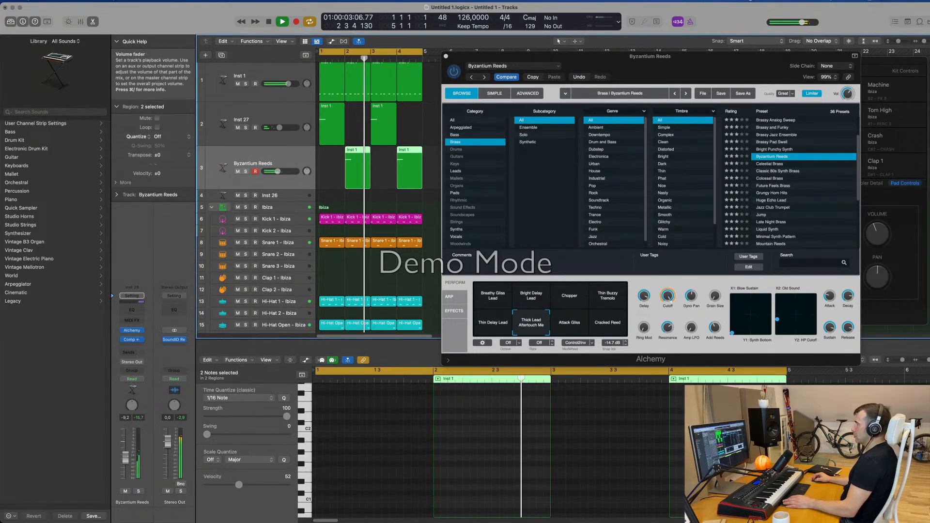
{"action": "left_click_drag", "start_coordinate": [727, 71], "coordinate": [622, 179]}
{"action": "key", "text": "space"}
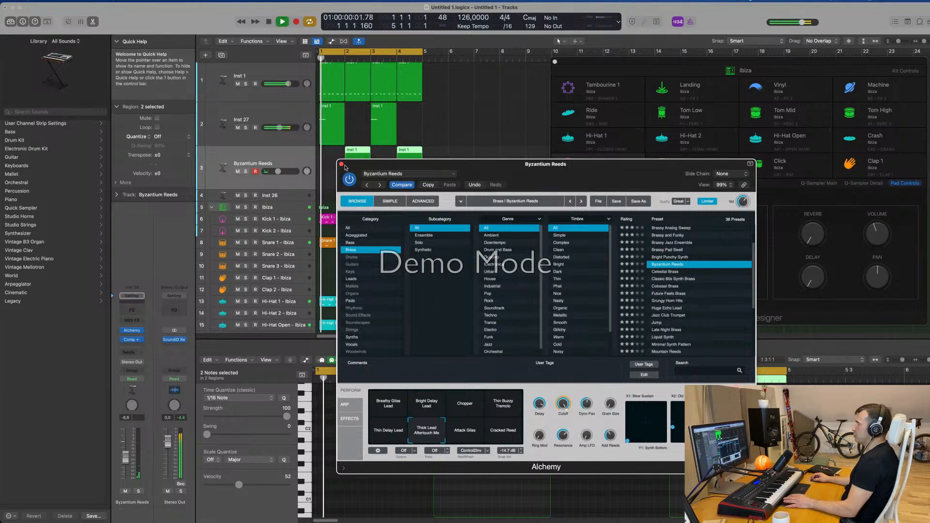
{"action": "left_click", "coordinate": [341, 164]}
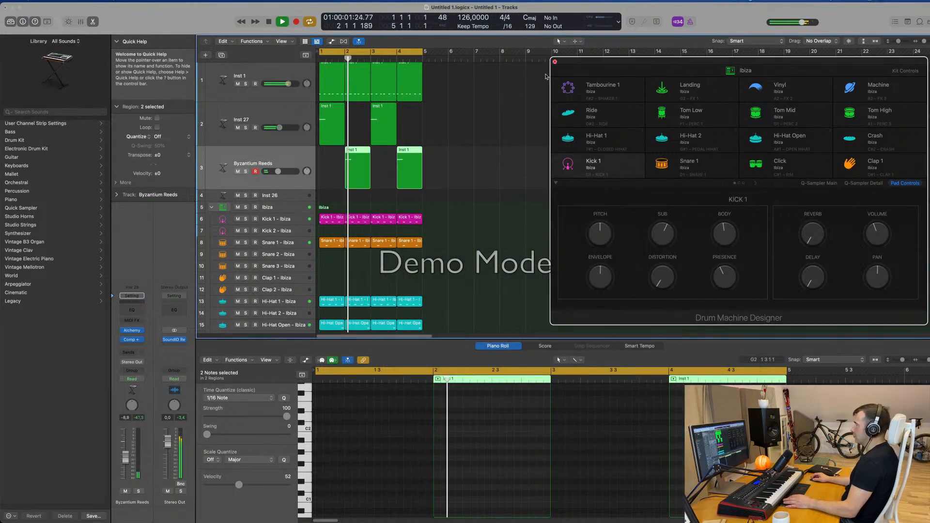
{"action": "left_click", "coordinate": [555, 61]}
- Repeat all regions on every track once so the four-bar arrangement continues through bars 5 to 8
{"action": "scroll", "coordinate": [512, 179], "scroll_direction": "down", "scroll_amount": 5}
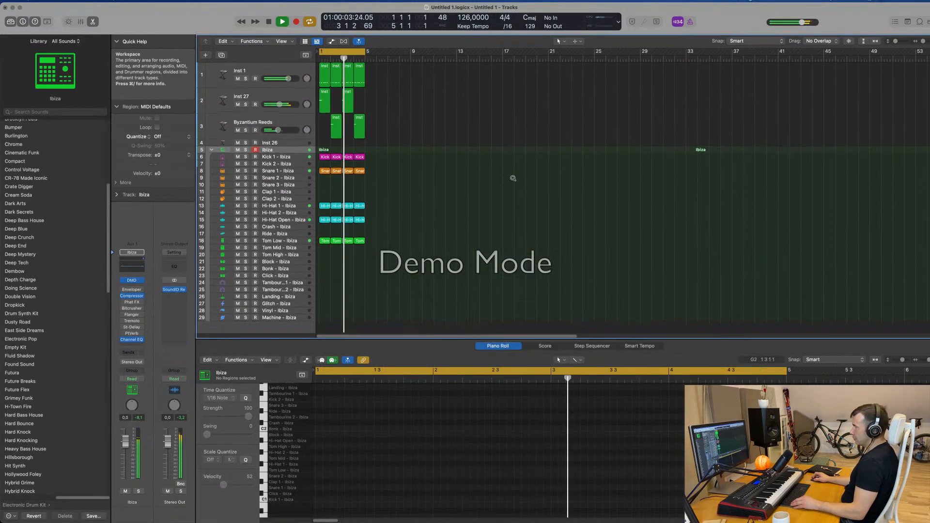
{"action": "left_click", "coordinate": [513, 178], "text": "ctrl+alt"}
{"action": "key", "text": "super+a"}
{"action": "key", "text": "super+r"}
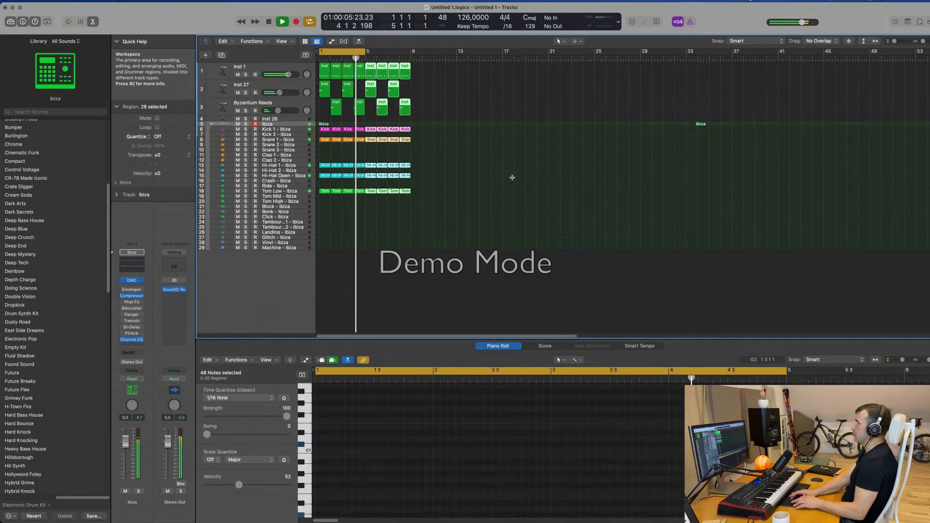
- Repeat all regions on every track twice more through bar 16 and extend the cycle range to bar 17
{"action": "key", "text": "super+r"}
{"action": "key", "text": "super+r"}
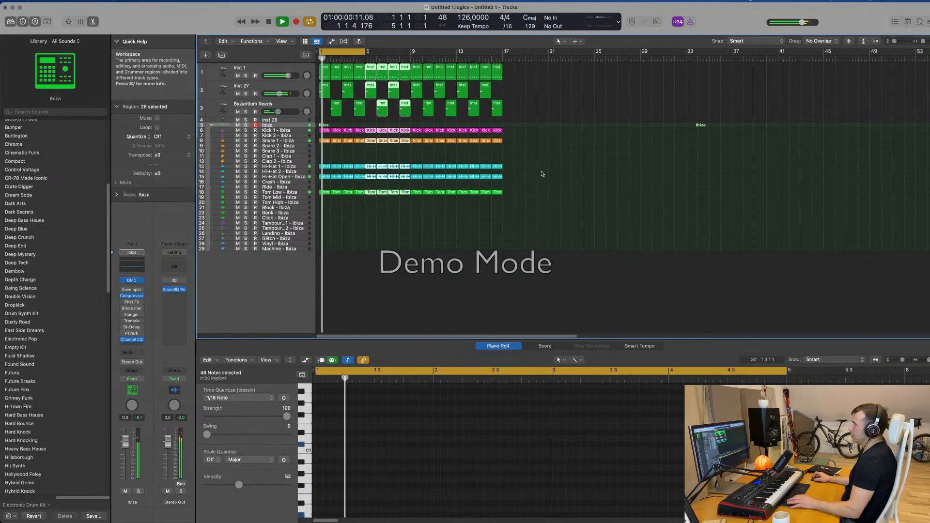
{"action": "left_click", "coordinate": [542, 174]}
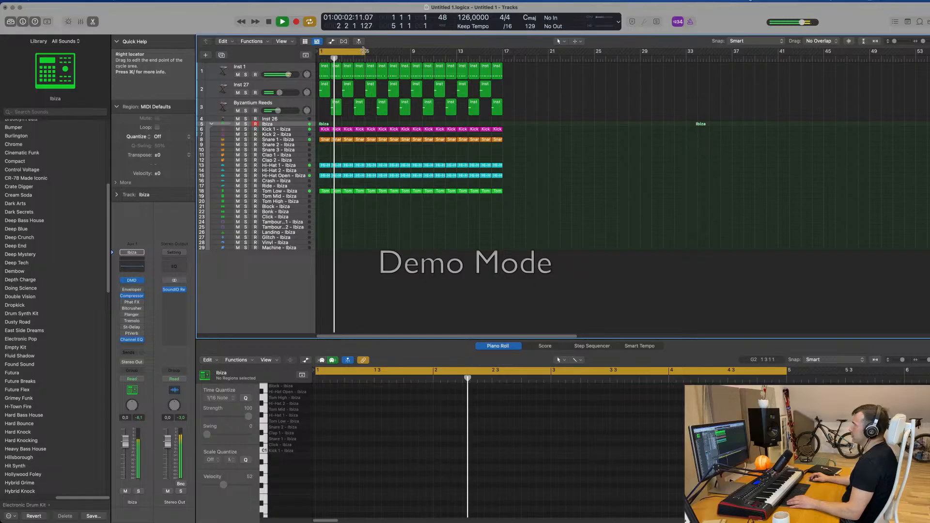
{"action": "left_click_drag", "start_coordinate": [359, 49], "coordinate": [499, 61]}
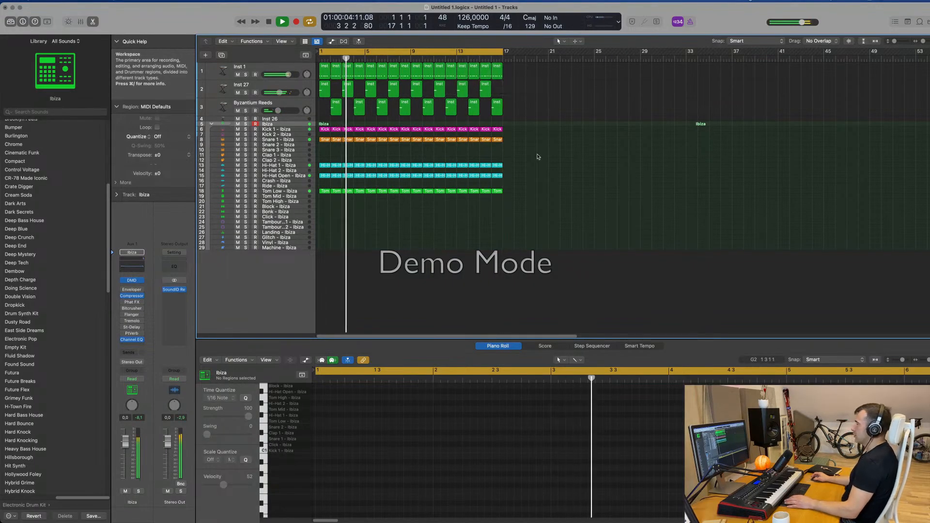
- Enlarge the track rows and add a Bus 4 send to the Inst 26 track
{"action": "scroll", "coordinate": [537, 154], "scroll_direction": "up", "scroll_amount": 5}
{"action": "scroll", "coordinate": [561, 157], "scroll_direction": "up", "scroll_amount": 2}
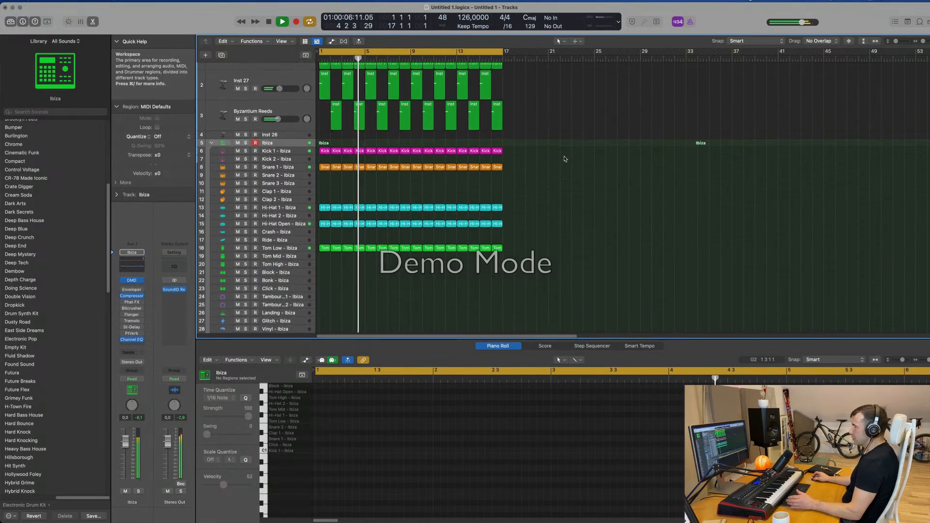
{"action": "scroll", "coordinate": [565, 162], "scroll_direction": "up", "scroll_amount": 2}
{"action": "left_click", "coordinate": [284, 135]}
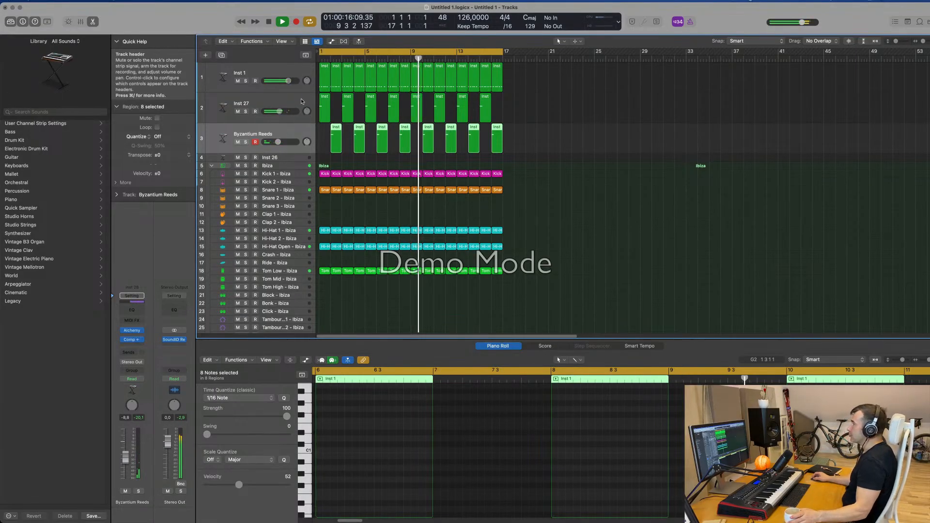
{"action": "left_click", "coordinate": [288, 115]}
{"action": "left_click", "coordinate": [281, 157]}
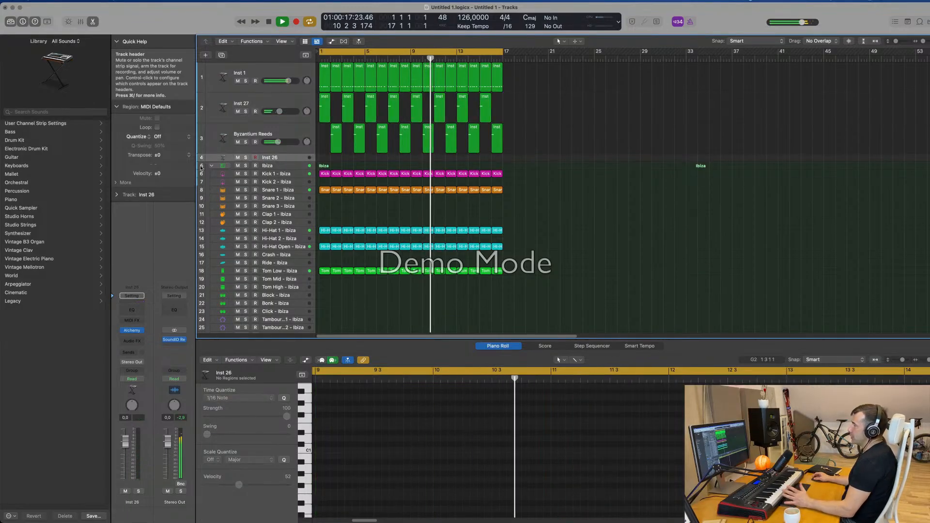
{"action": "left_click", "coordinate": [127, 353]}
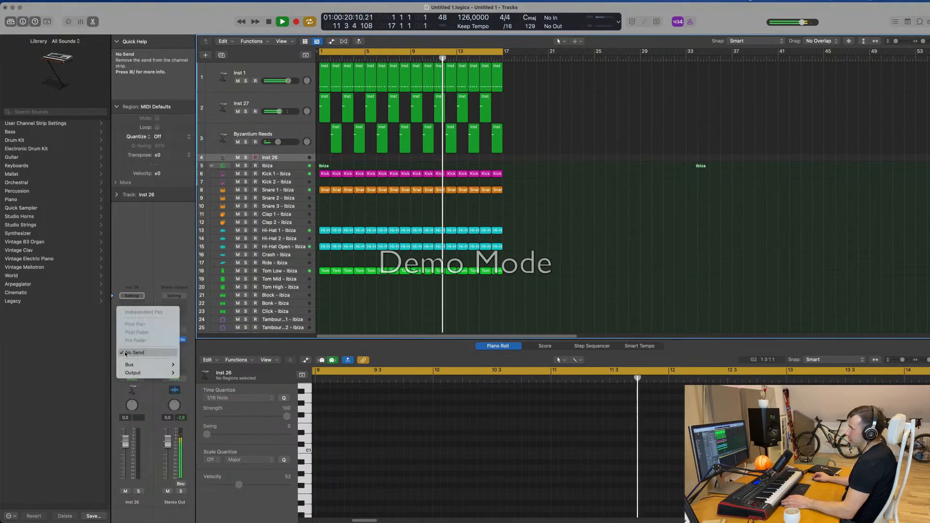
{"action": "mouse_move", "coordinate": [128, 365]}
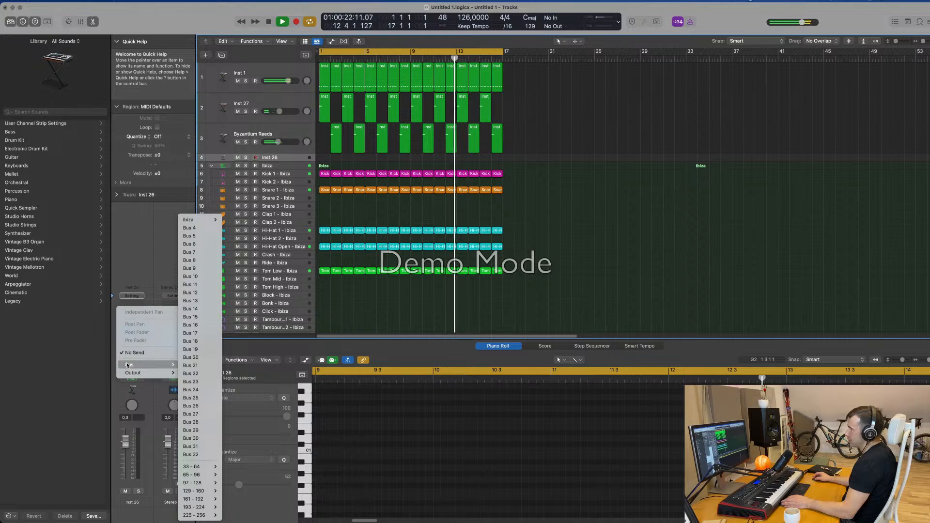
{"action": "left_click", "coordinate": [197, 226]}
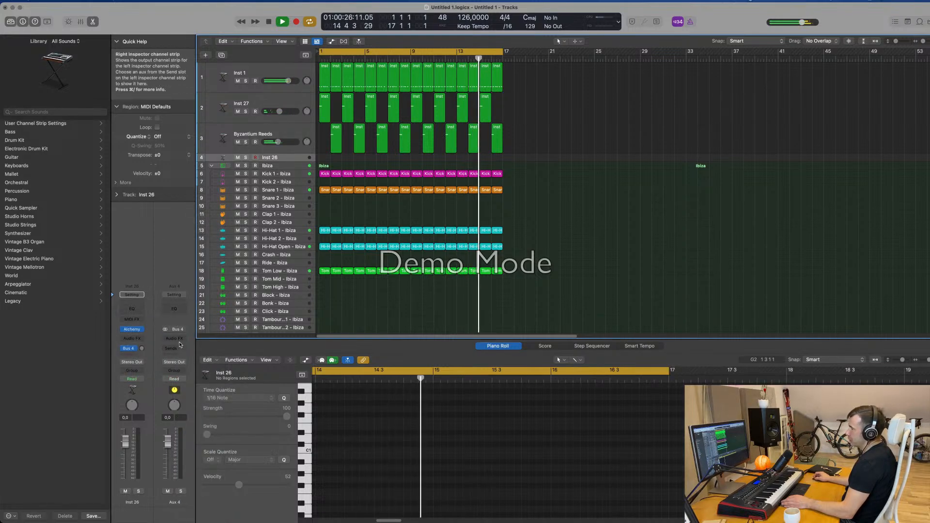
- Insert a stereo SilverVerb on Aux 4 and load its grandiose preset
{"action": "left_click", "coordinate": [180, 342]}
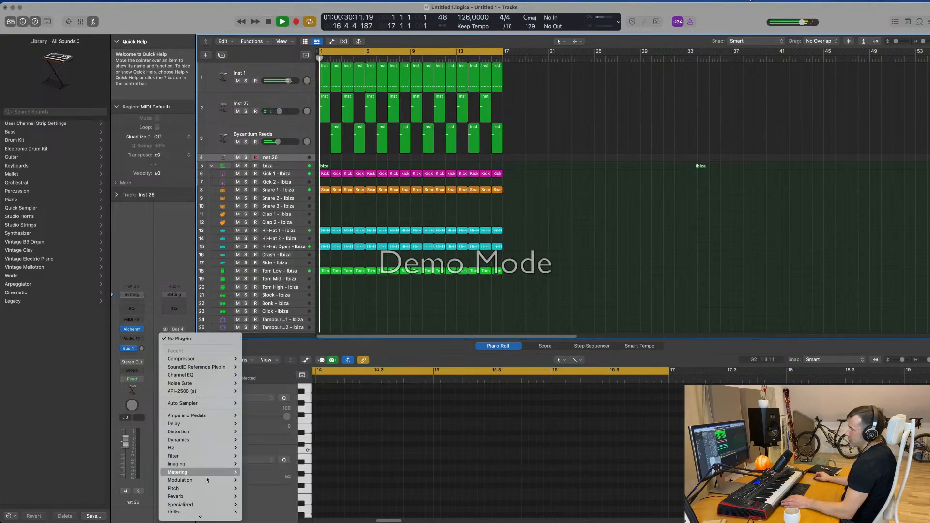
{"action": "mouse_move", "coordinate": [210, 496]}
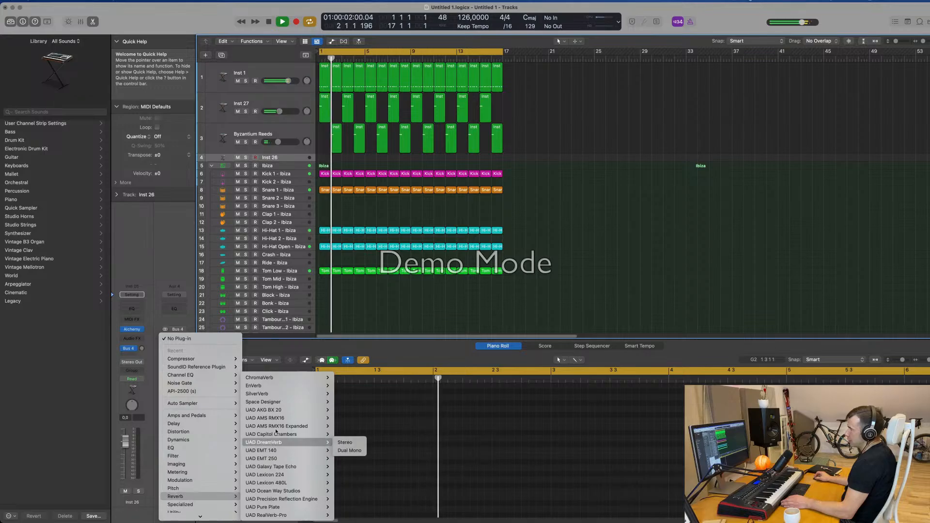
{"action": "mouse_move", "coordinate": [281, 396]}
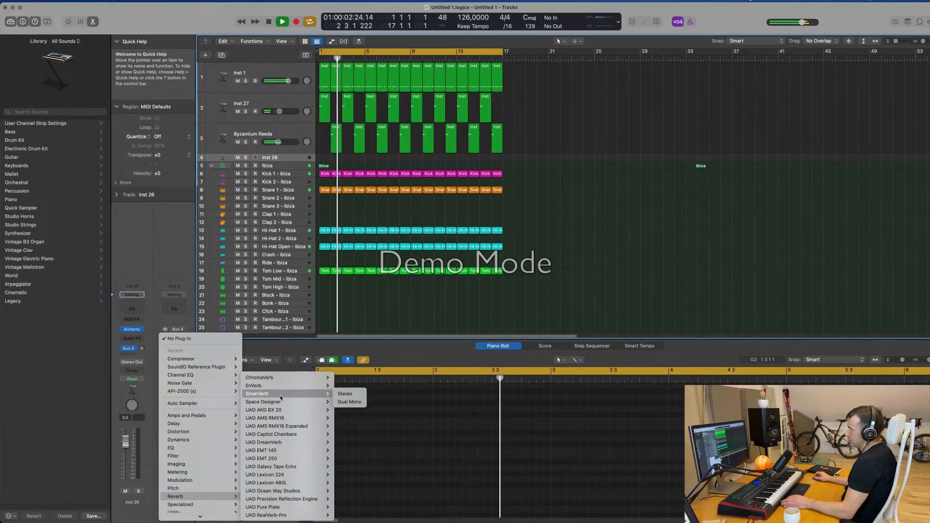
{"action": "left_click", "coordinate": [345, 394]}
{"action": "left_click_drag", "start_coordinate": [379, 97], "coordinate": [428, 98]}
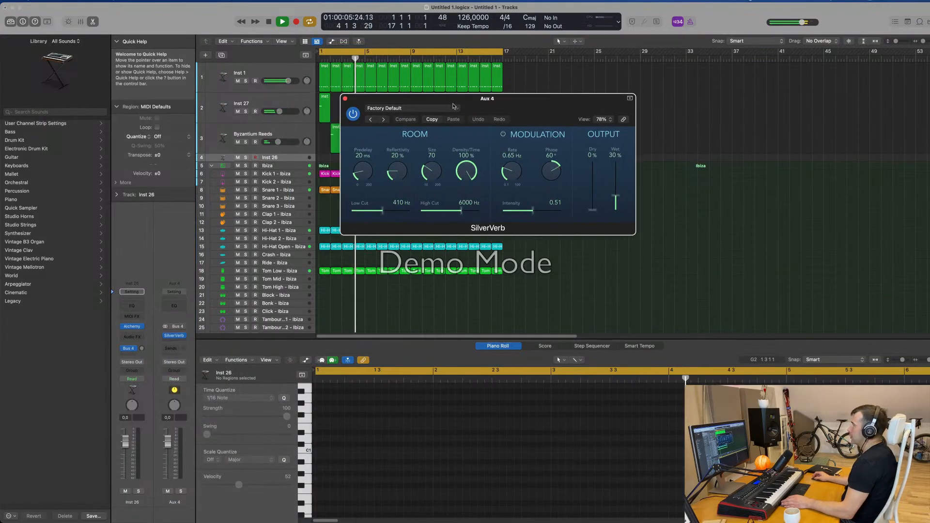
{"action": "left_click", "coordinate": [428, 108]}
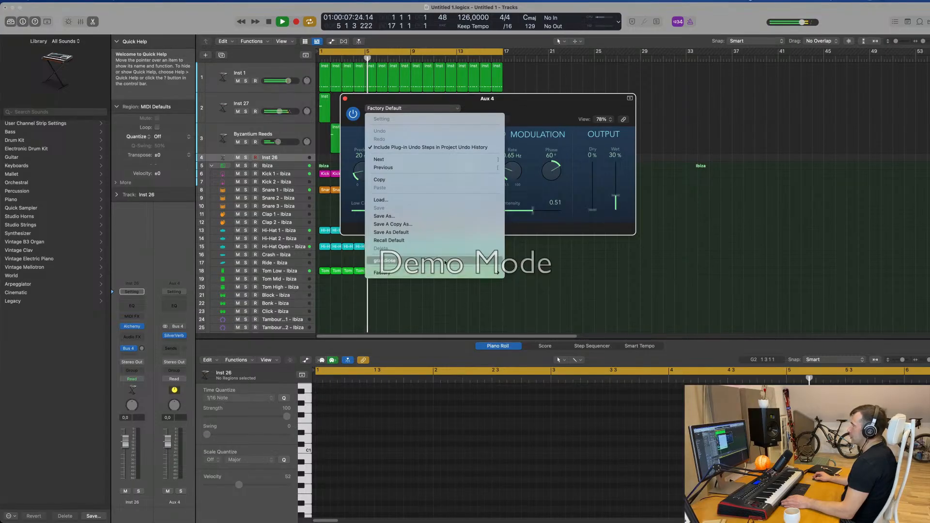
{"action": "left_click", "coordinate": [385, 260]}
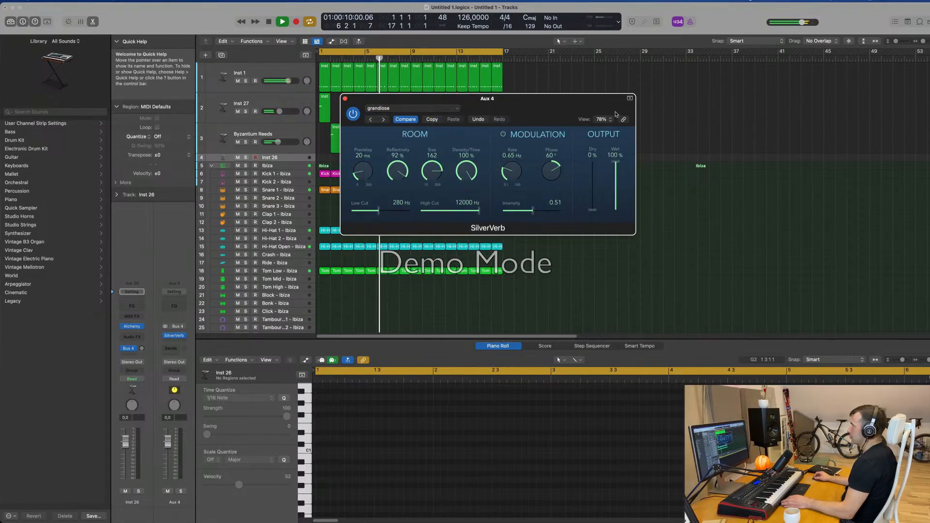
{"action": "left_click_drag", "start_coordinate": [556, 102], "coordinate": [888, 88]}
- Add a Bus 4 send to the Byzantium Reeds track and raise its send level while the loop plays
{"action": "left_click", "coordinate": [232, 140]}
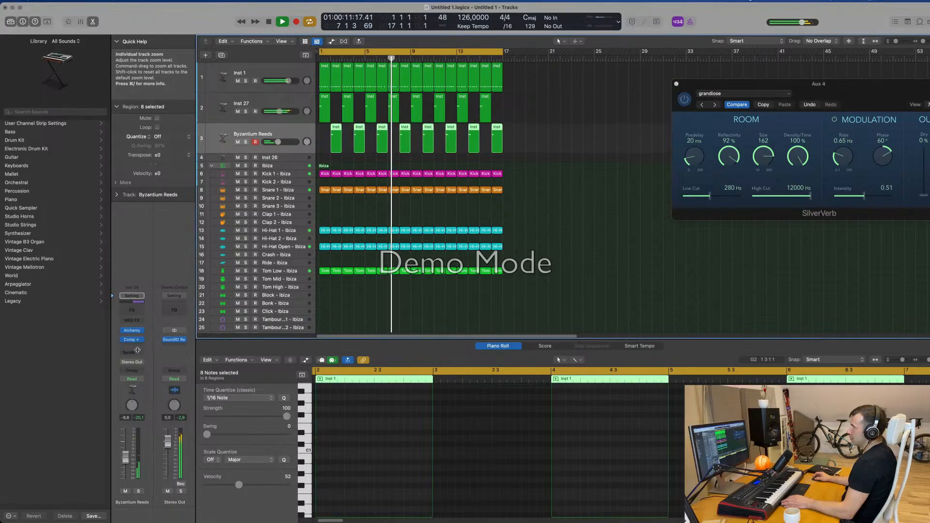
{"action": "left_click", "coordinate": [129, 352]}
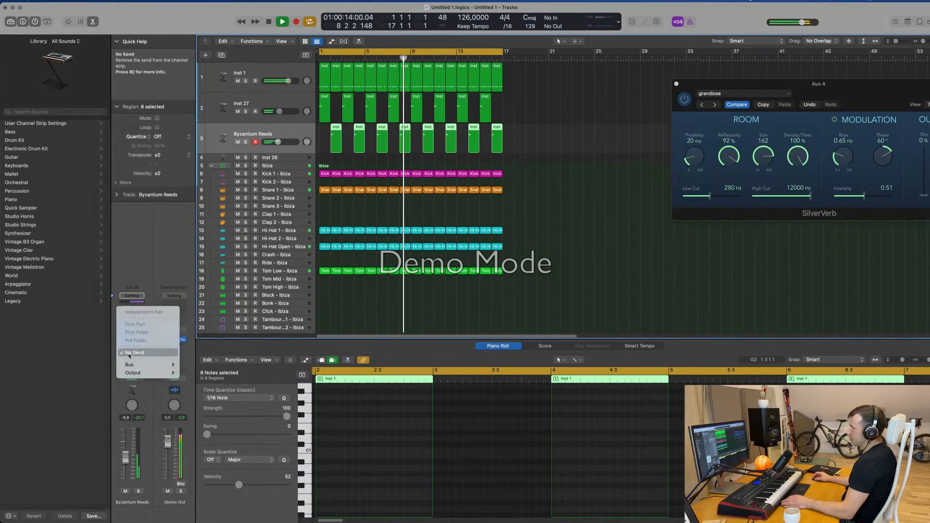
{"action": "mouse_move", "coordinate": [141, 364]}
{"action": "left_click", "coordinate": [205, 227]}
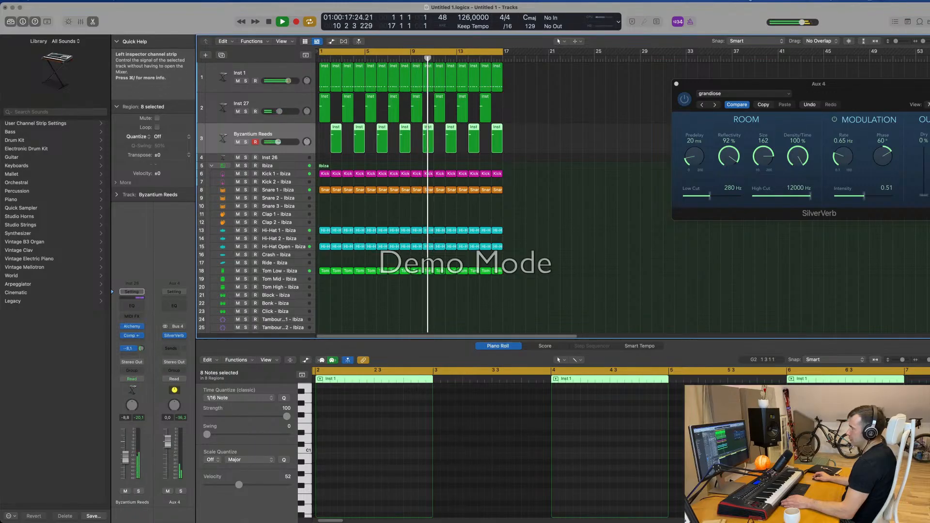
{"action": "left_click_drag", "start_coordinate": [140, 354], "coordinate": [142, 349]}
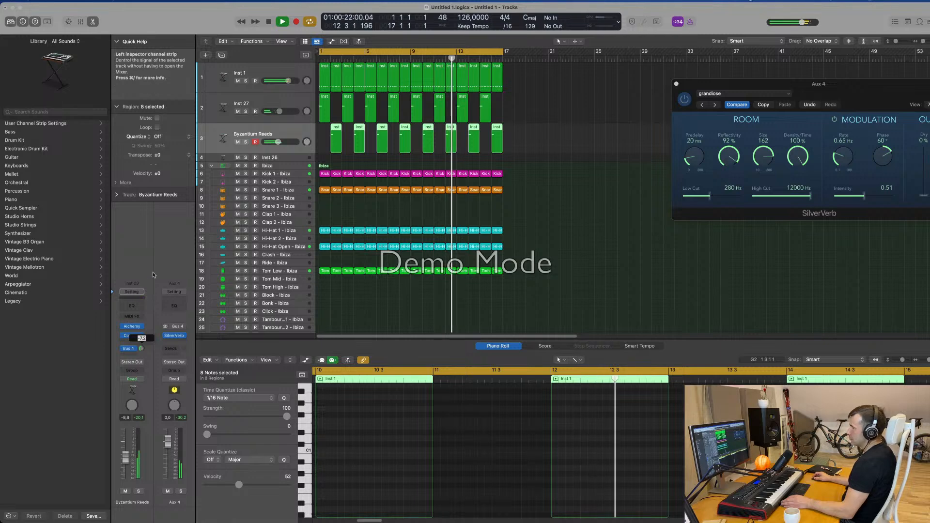
- Add a send from Inst 27 to Bus 4 and raise its level to about -6.7 dB
{"action": "left_click", "coordinate": [288, 100]}
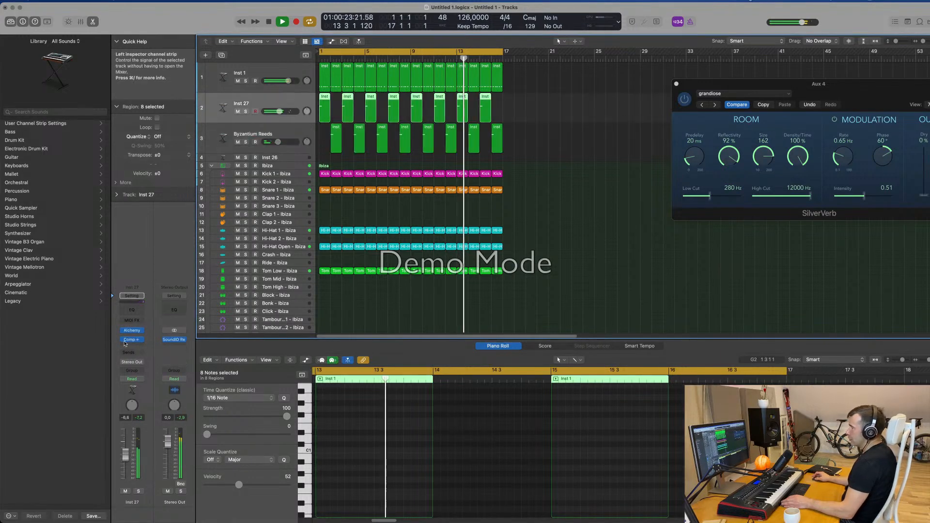
{"action": "left_click", "coordinate": [131, 351]}
{"action": "mouse_move", "coordinate": [134, 366]}
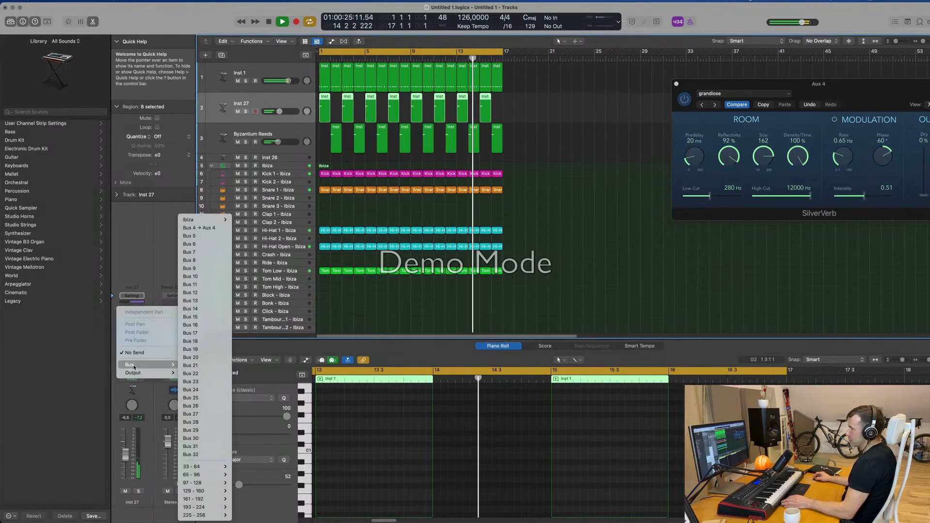
{"action": "left_click", "coordinate": [198, 228]}
{"action": "mouse_move", "coordinate": [142, 348]}
{"action": "left_mouse_down"}
{"action": "mouse_move", "coordinate": [146, 322]}
{"action": "mouse_move", "coordinate": [144, 348]}
{"action": "left_mouse_up"}
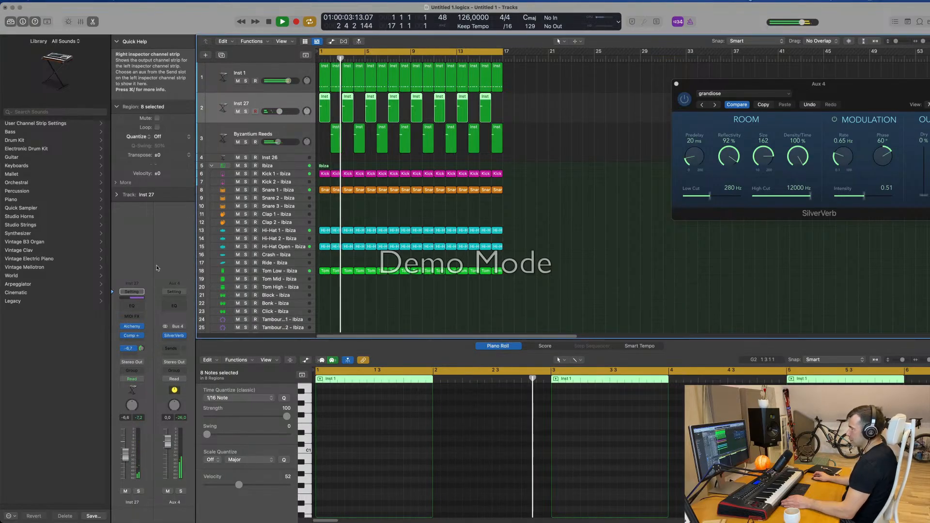
- Copy the Inst 27 Compressor to Aux 4 below SilverVerb and open its settings
{"action": "left_click_drag", "start_coordinate": [133, 338], "coordinate": [179, 344]}
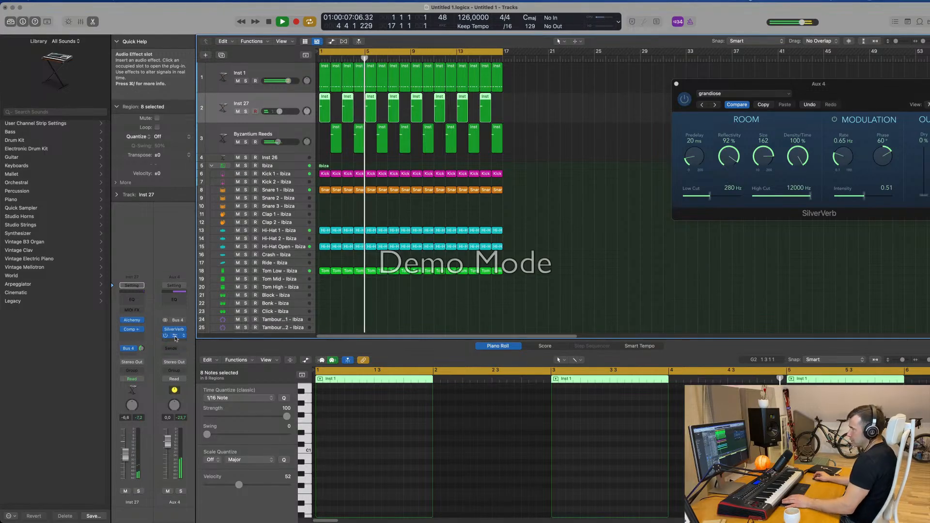
{"action": "left_click", "coordinate": [175, 337]}
{"action": "left_click_drag", "start_coordinate": [526, 109], "coordinate": [594, 177]}
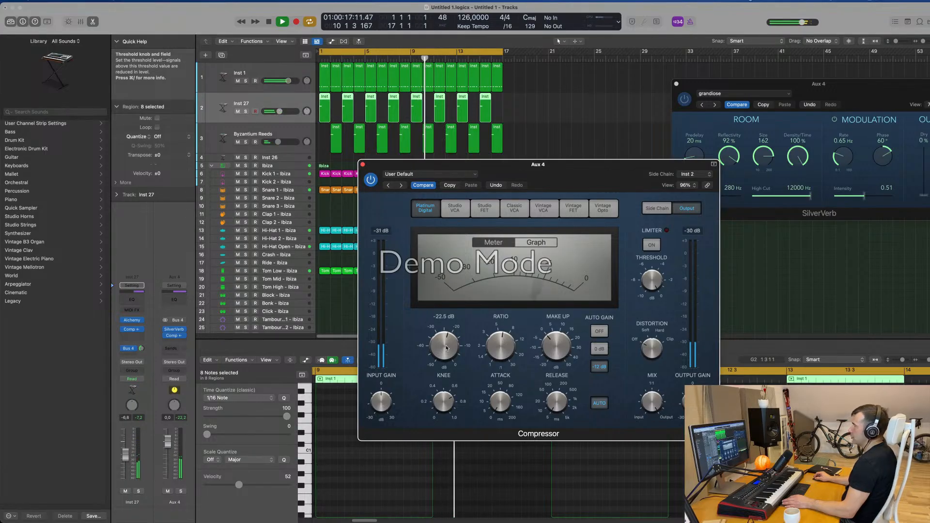
{"action": "left_click_drag", "start_coordinate": [576, 181], "coordinate": [573, 182]}
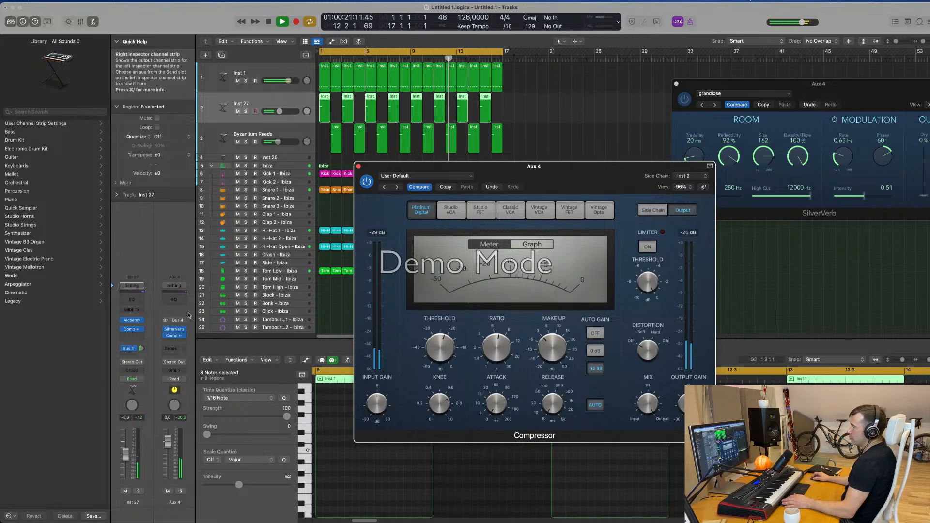
- Add a Channel EQ to Aux 4 and raise its low-cut filter to between 200 and 300 Hz
{"action": "left_click", "coordinate": [174, 300]}
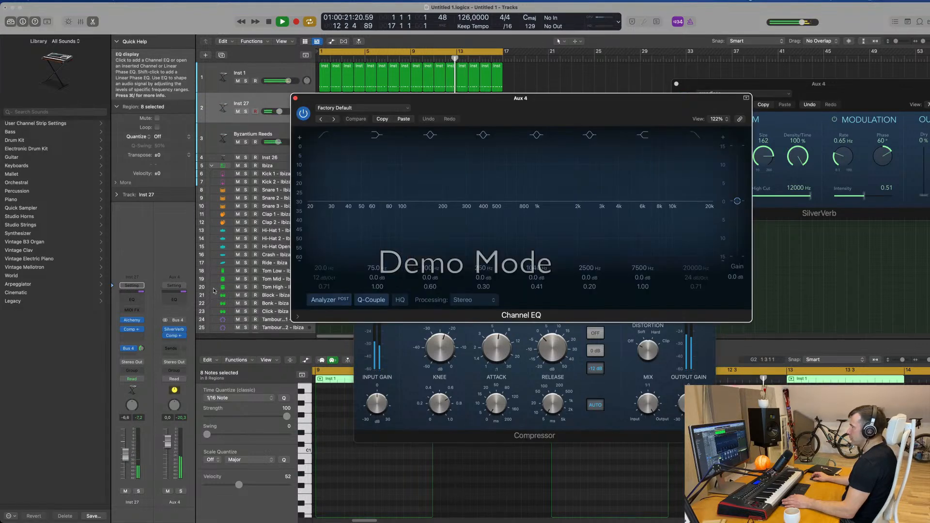
{"action": "left_click", "coordinate": [327, 138]}
{"action": "left_click_drag", "start_coordinate": [334, 200], "coordinate": [432, 200]}
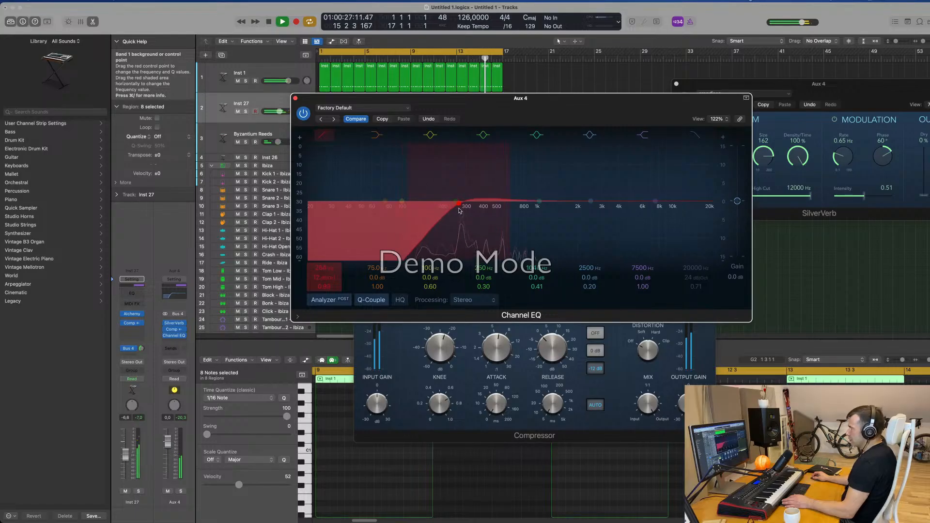
{"action": "left_click", "coordinate": [295, 98]}
- Lower the Aux 4 volume to about -1.6 dB and close the Compressor window
{"action": "left_click_drag", "start_coordinate": [561, 173], "coordinate": [607, 170]}
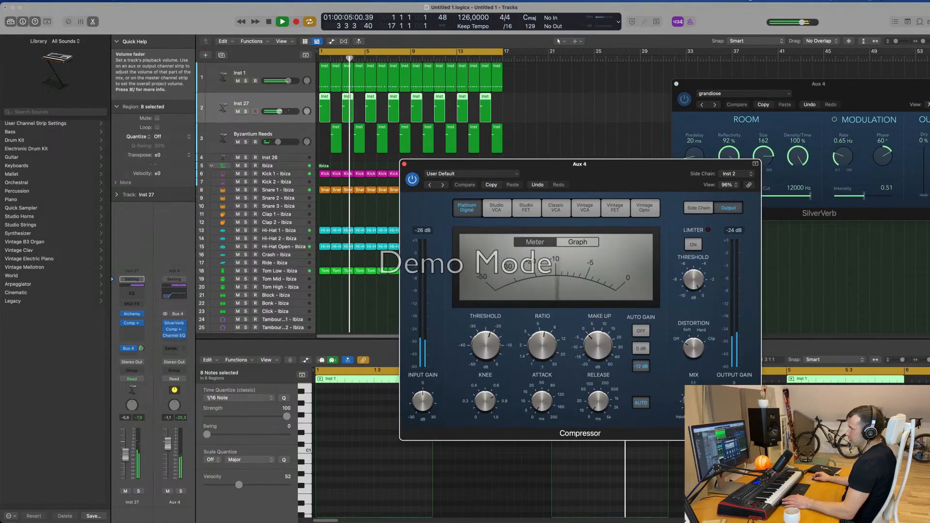
{"action": "left_click_drag", "start_coordinate": [168, 443], "coordinate": [167, 445]}
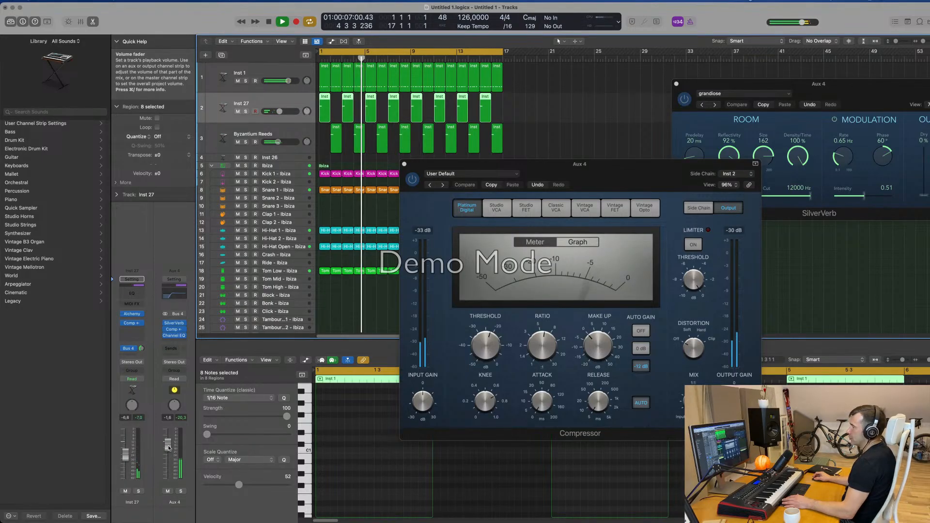
{"action": "left_click", "coordinate": [404, 163]}
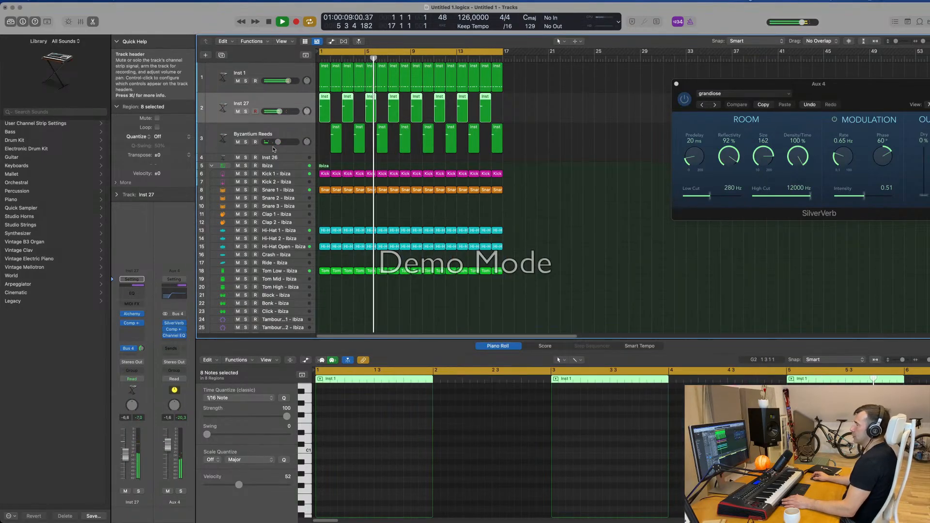
- Choose the Motion Pad snapshot in Inst 26's Alchemy and lower the track's volume to about -15 dB
{"action": "left_click", "coordinate": [278, 158]}
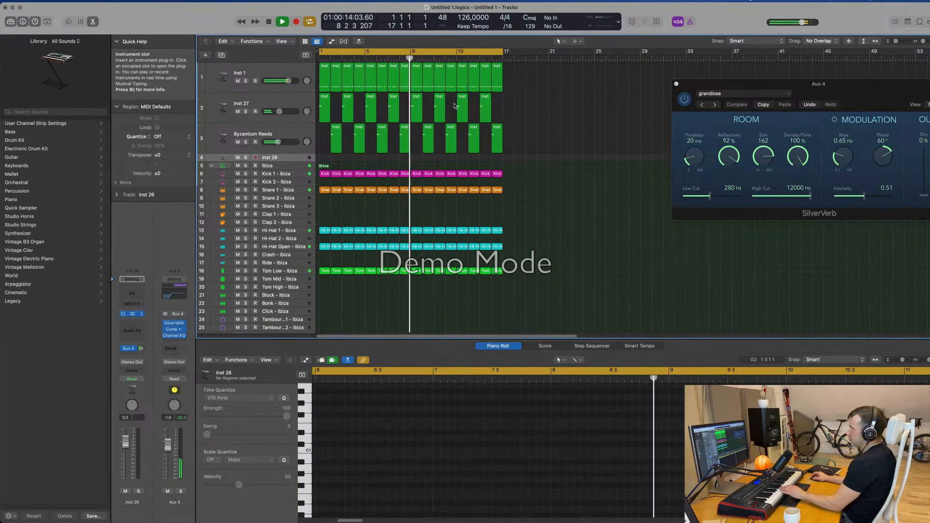
{"action": "left_click", "coordinate": [129, 316]}
{"action": "left_click_drag", "start_coordinate": [501, 107], "coordinate": [469, 116]}
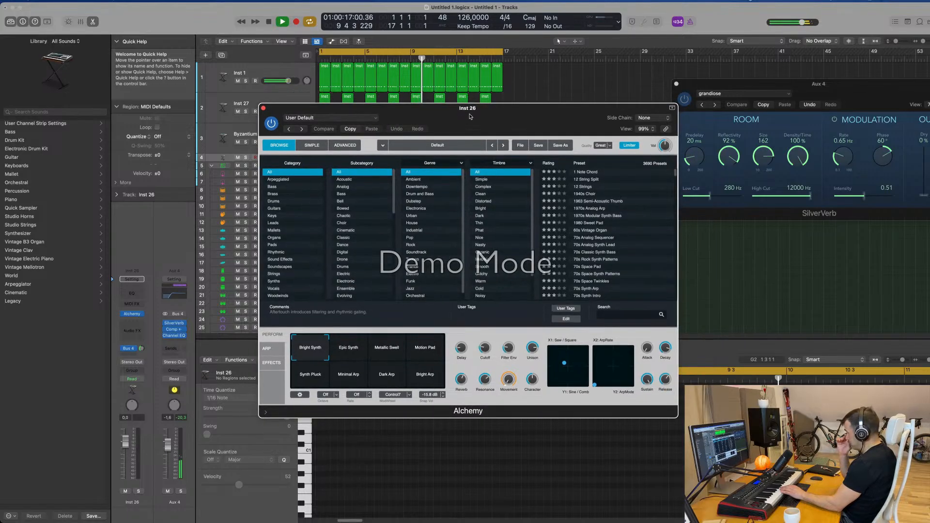
{"action": "left_click", "coordinate": [419, 354]}
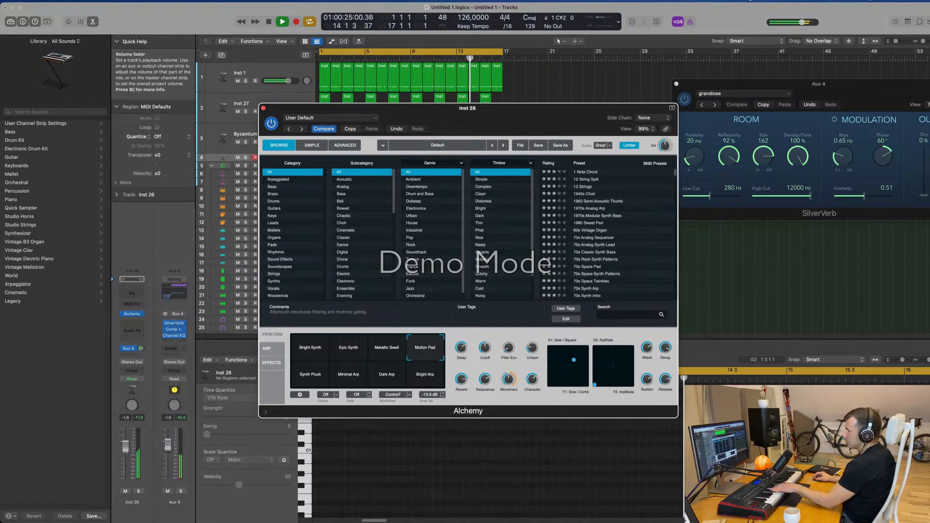
{"action": "left_click_drag", "start_coordinate": [125, 453], "coordinate": [126, 455]}
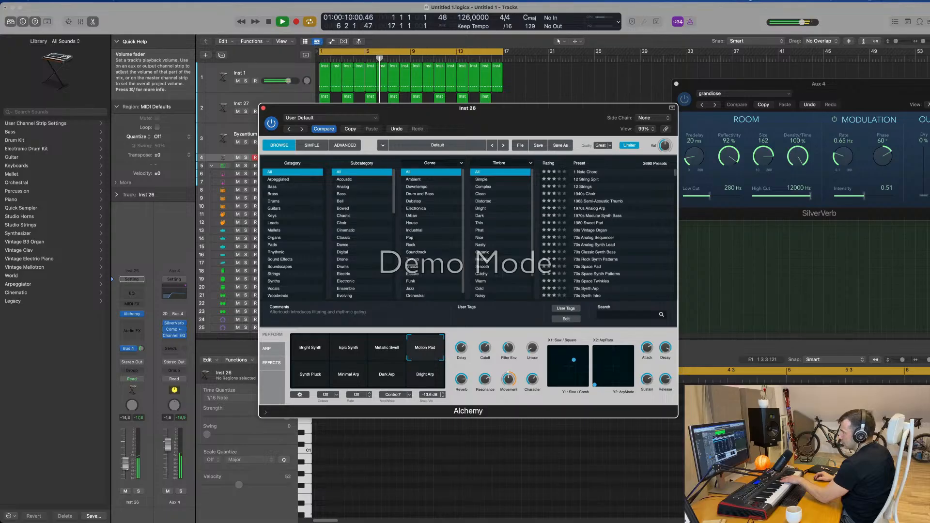
{"action": "left_click_drag", "start_coordinate": [127, 466], "coordinate": [129, 473]}
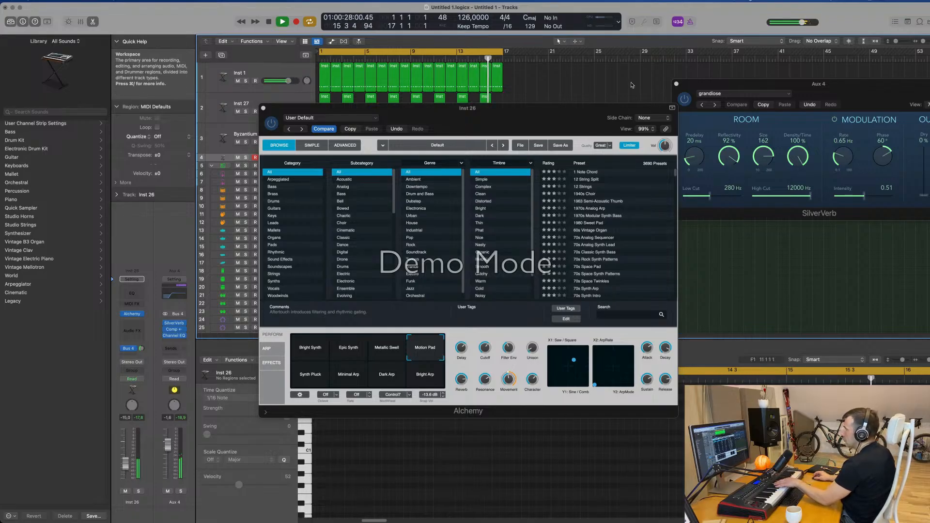
- Record an eight-bar, three-note part on Inst 26 and move the recorded region to start at bar 1
{"action": "left_click_drag", "start_coordinate": [557, 112], "coordinate": [882, 176]}
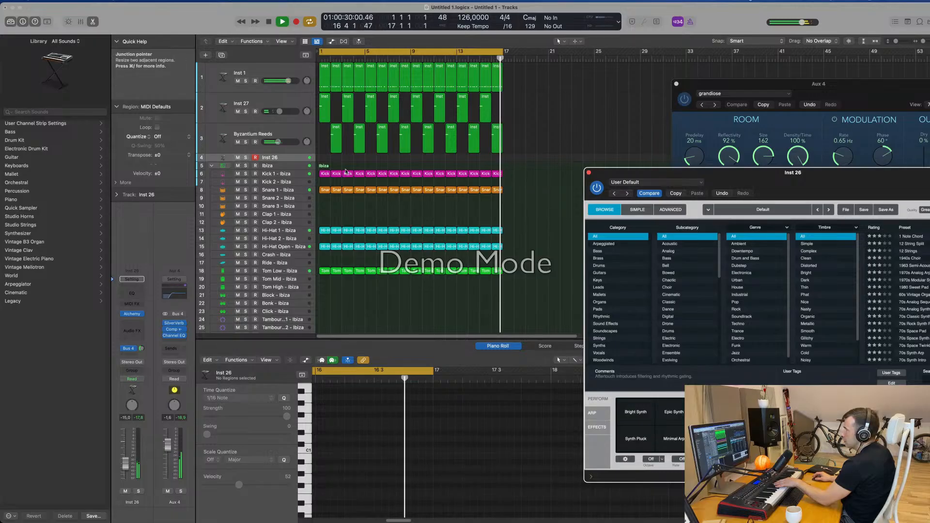
{"action": "key", "text": "r"}
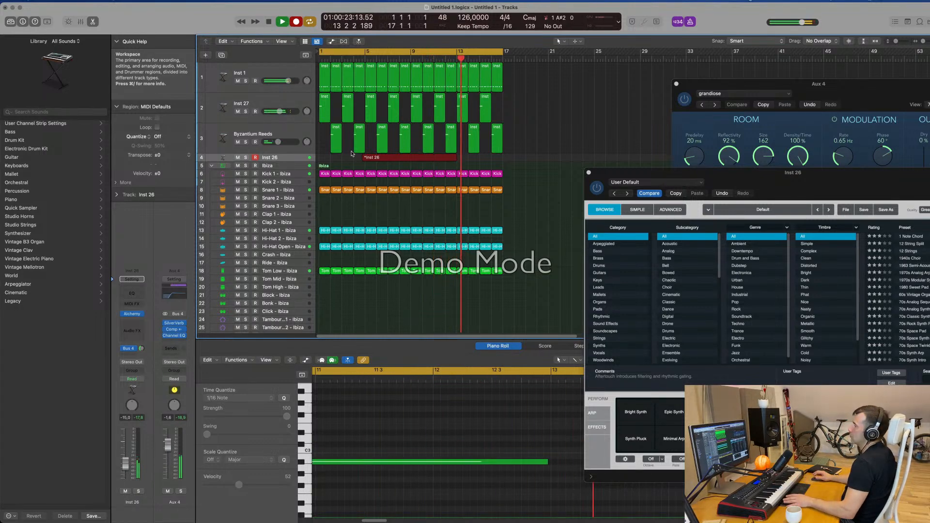
{"action": "key", "text": "space"}
{"action": "left_click_drag", "start_coordinate": [405, 160], "coordinate": [358, 160]}
{"action": "key", "text": "e"}
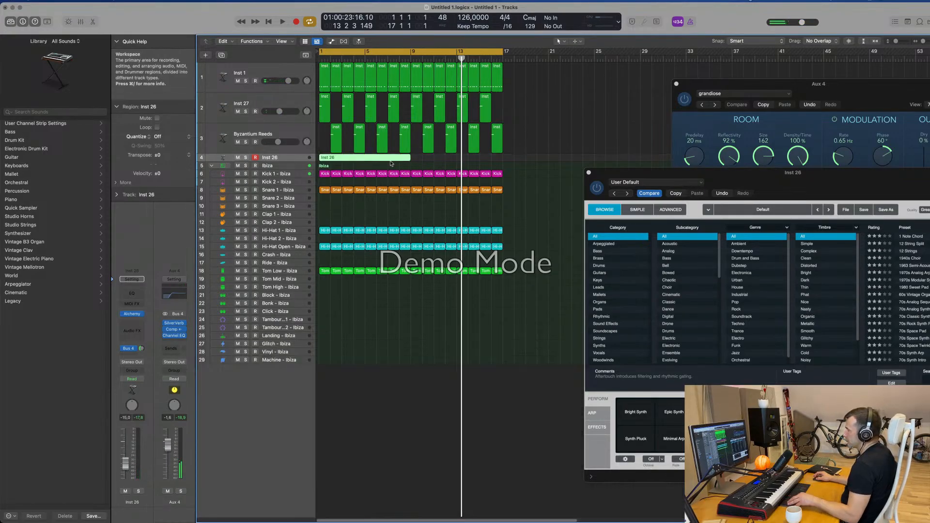
{"action": "key", "text": "e"}
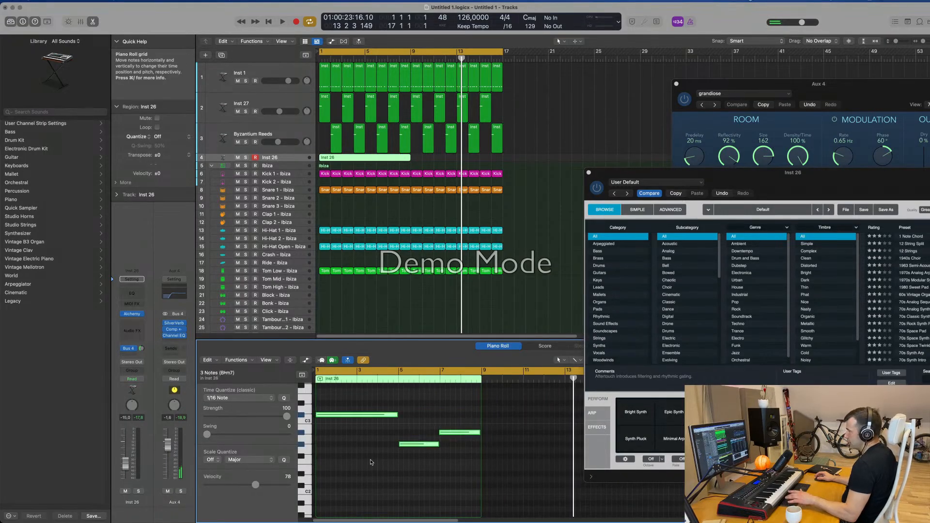
- Play back the Inst 26 part and shift its last note, A#2, to start exactly at bar 7
{"action": "key", "text": "space"}
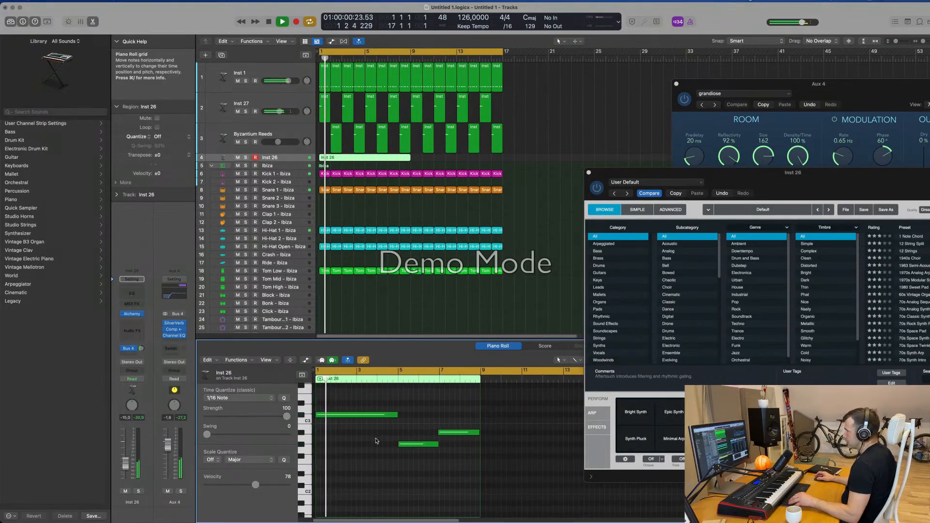
{"action": "key", "text": "super+Right"}
{"action": "scroll", "coordinate": [382, 443], "scroll_direction": "up", "scroll_amount": 4}
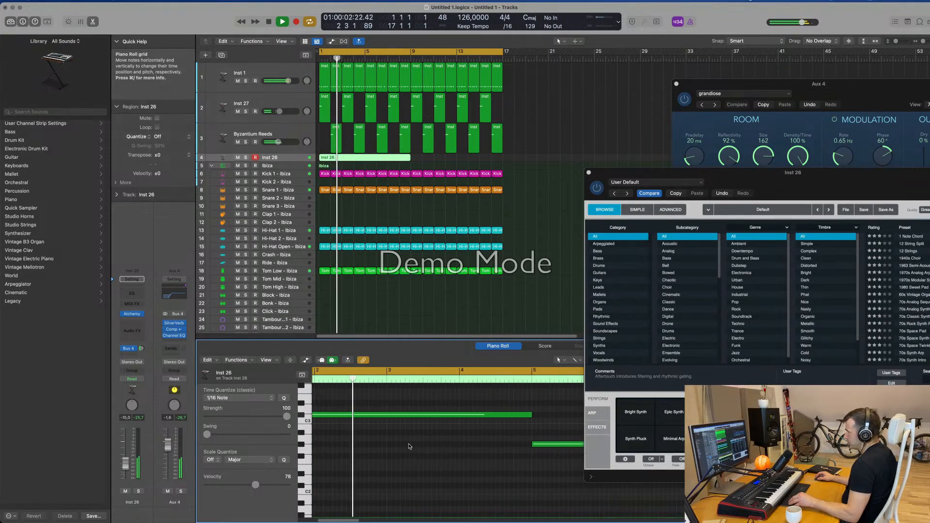
{"action": "scroll", "coordinate": [410, 446], "scroll_direction": "right", "scroll_amount": 5}
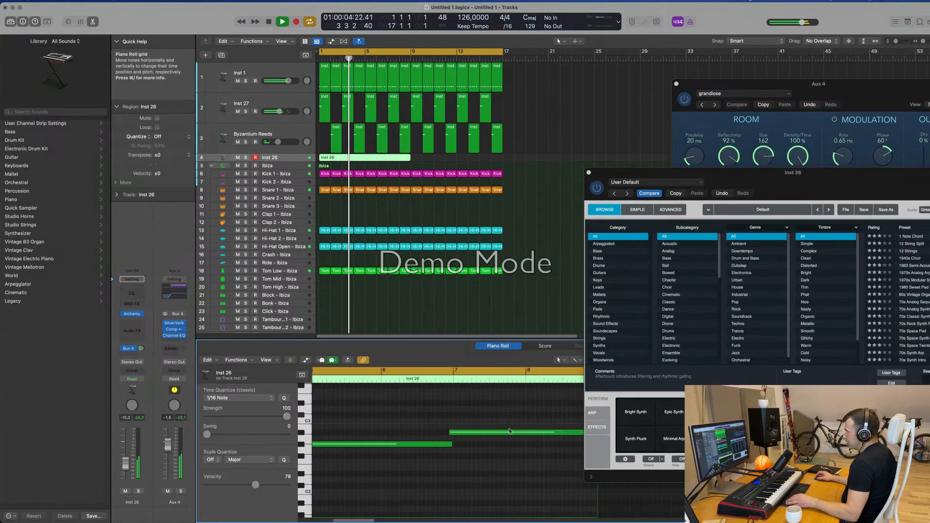
{"action": "scroll", "coordinate": [480, 438], "scroll_direction": "right", "scroll_amount": 3}
{"action": "left_click_drag", "start_coordinate": [466, 434], "coordinate": [470, 434]}
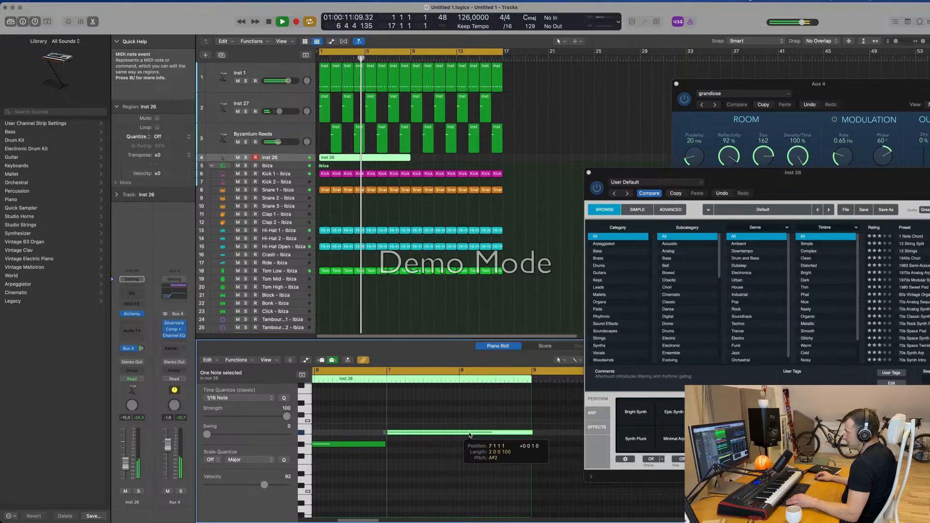
{"action": "scroll", "coordinate": [455, 435], "scroll_direction": "left", "scroll_amount": 5}
{"action": "key", "text": "super+Left"}
{"action": "scroll", "coordinate": [453, 435], "scroll_direction": "down", "scroll_amount": 3}
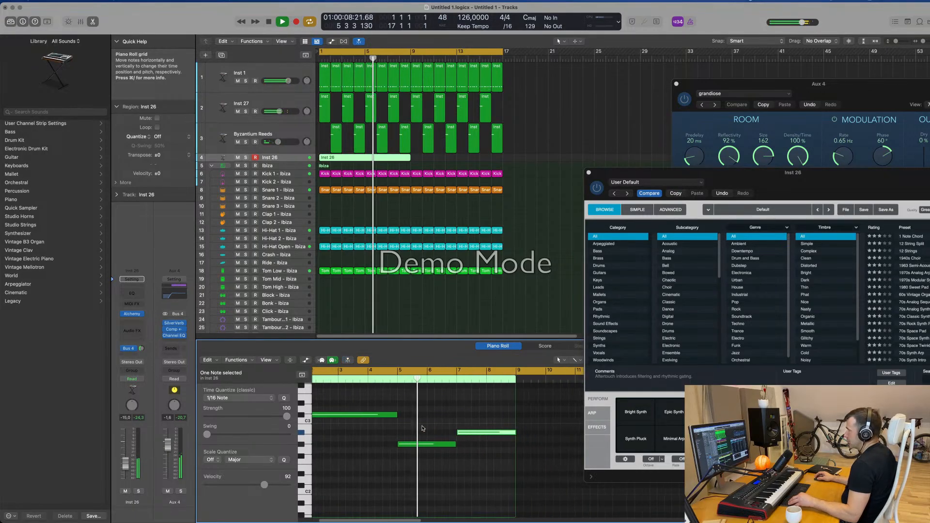
- Repeat the Inst 26 region once so the part fills bars 1 to 17, restarting playback from the beginning
{"action": "left_click_drag", "start_coordinate": [775, 181], "coordinate": [692, 152]}
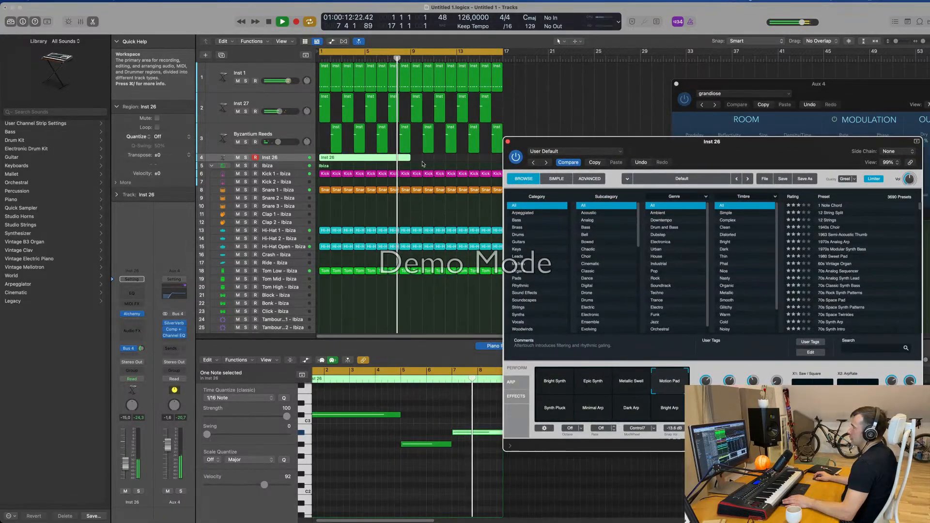
{"action": "key", "text": "Return"}
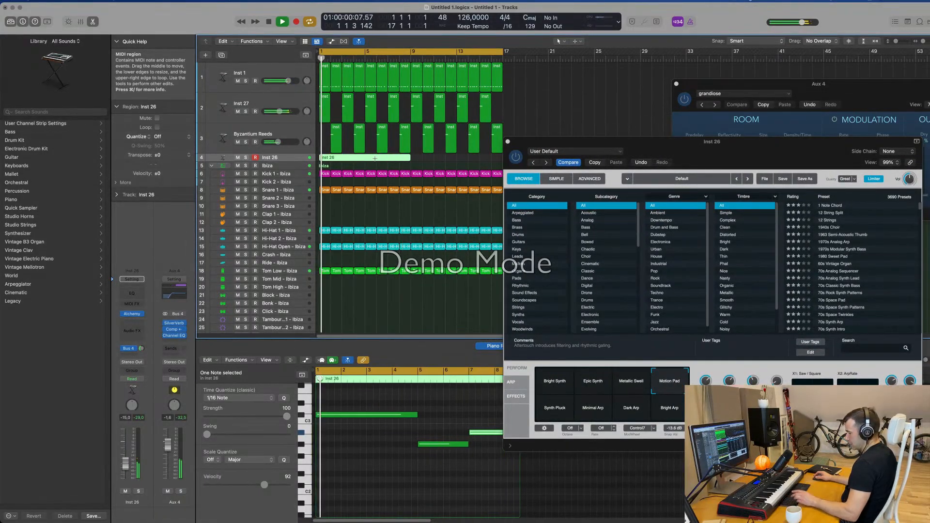
{"action": "key", "text": "super+r"}
- Adjust the Unison amount of Inst 26's Motion Pad sound and raise its Movement to nearly 90% during playback
{"action": "left_click_drag", "start_coordinate": [708, 152], "coordinate": [631, 142]}
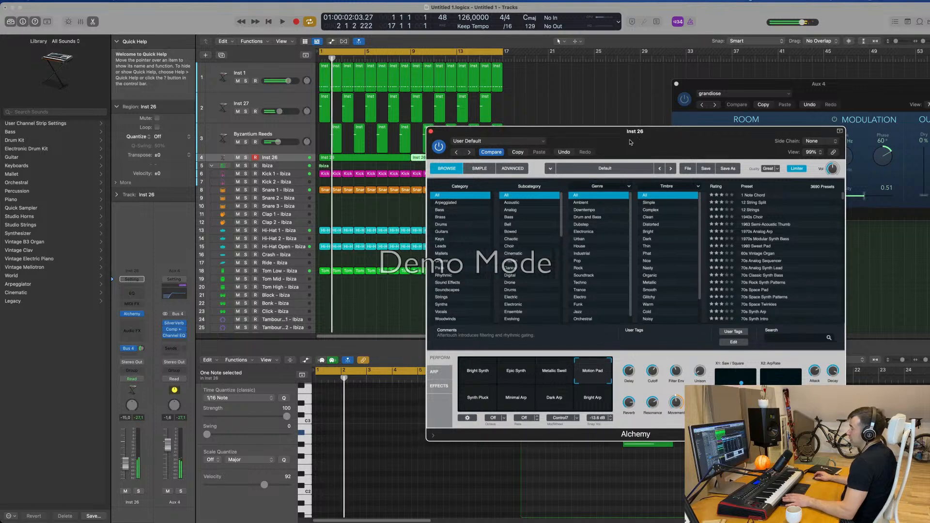
{"action": "left_click_drag", "start_coordinate": [701, 362], "coordinate": [699, 369]}
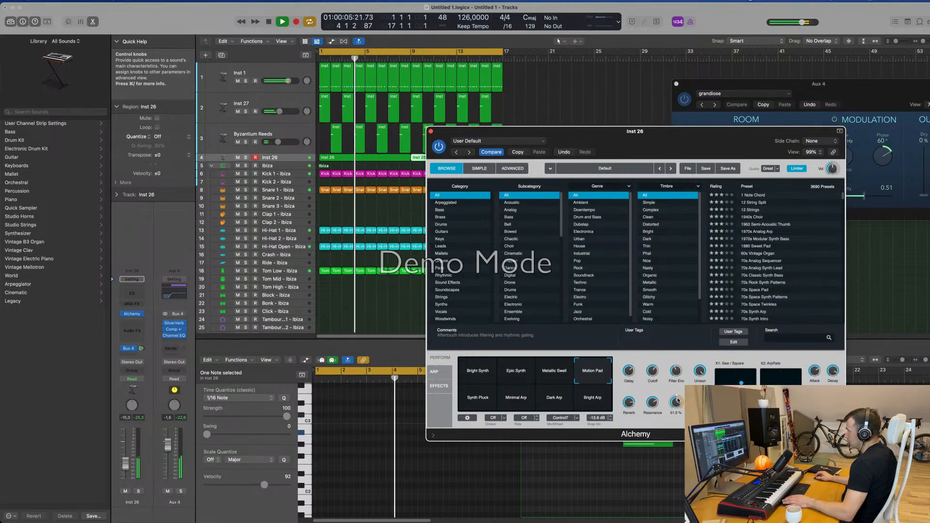
{"action": "left_click_drag", "start_coordinate": [676, 400], "coordinate": [679, 382]}
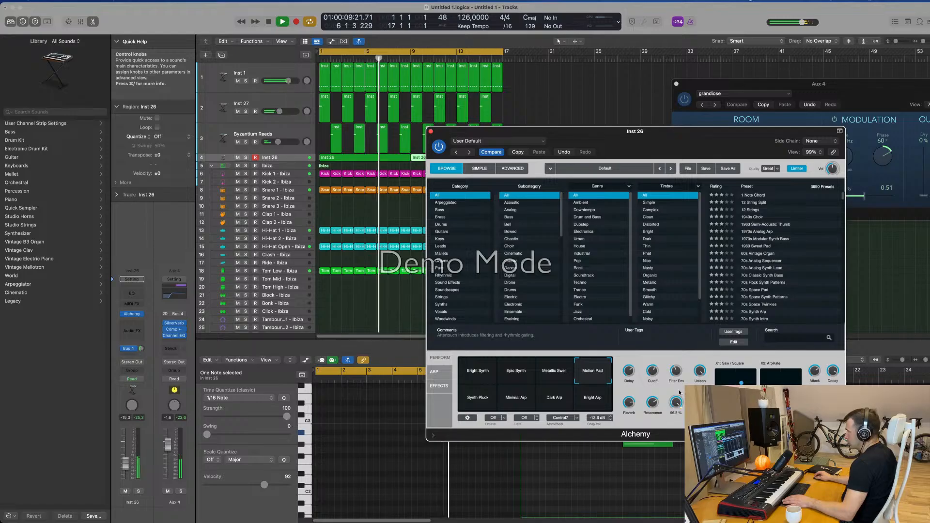
{"action": "mouse_move", "coordinate": [695, 139]}
{"action": "left_mouse_down"}
{"action": "mouse_move", "coordinate": [709, 149]}
{"action": "mouse_move", "coordinate": [681, 146]}
{"action": "left_mouse_up"}
{"action": "key", "text": "Return"}
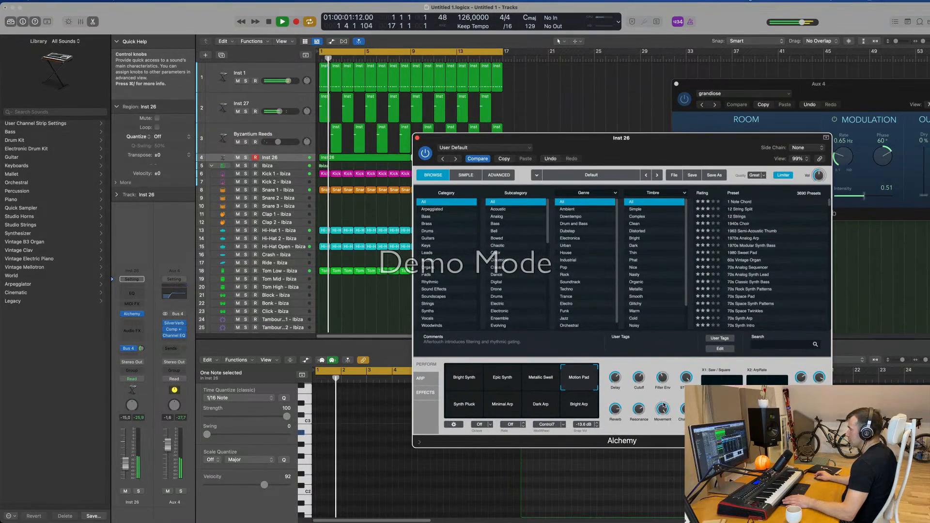
- Fine-tune the Motion Pad's Movement and Reverb, setting Filter Env to about 48% and Resonance to about 70%
{"action": "left_click_drag", "start_coordinate": [659, 440], "coordinate": [680, 353]}
{"action": "left_click_drag", "start_coordinate": [615, 408], "coordinate": [617, 371]}
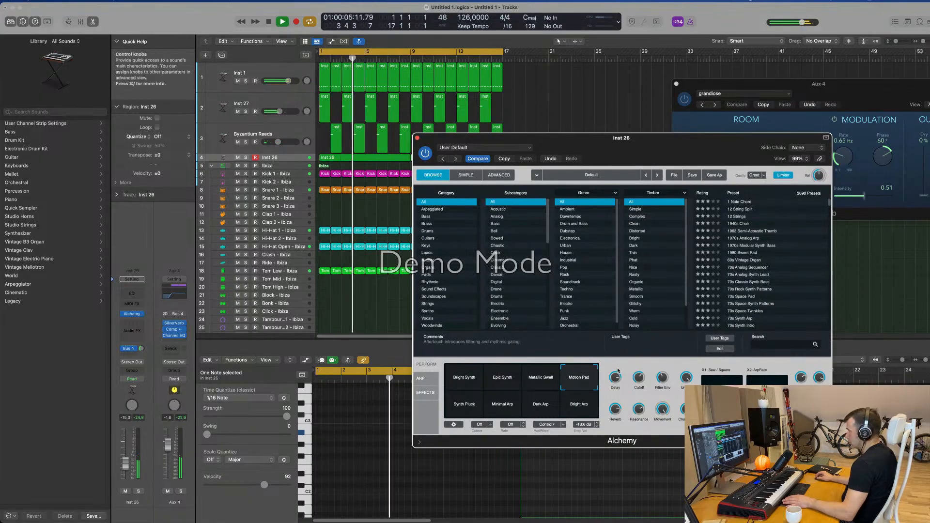
{"action": "mouse_move", "coordinate": [639, 386]}
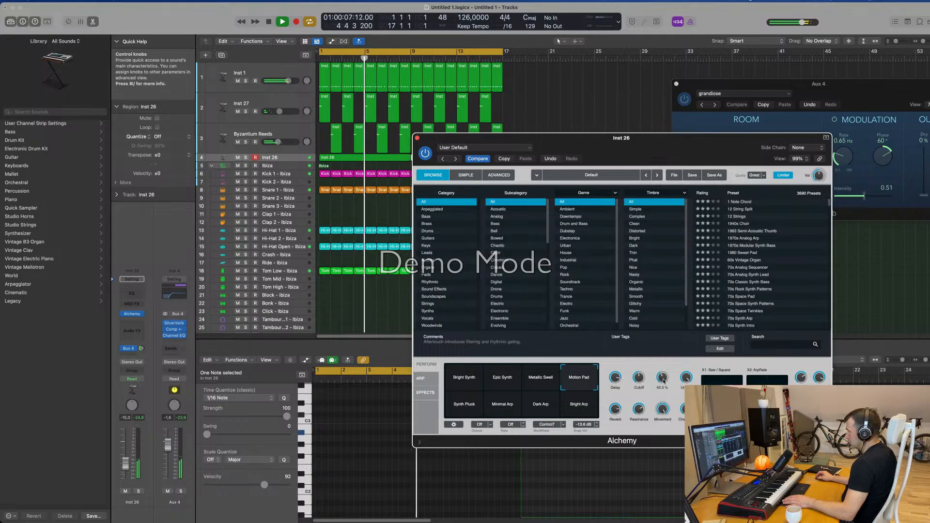
{"action": "mouse_move", "coordinate": [665, 362]}
{"action": "left_mouse_down"}
{"action": "mouse_move", "coordinate": [662, 414]}
{"action": "mouse_move", "coordinate": [666, 365]}
{"action": "left_mouse_up"}
{"action": "key", "text": "Return"}
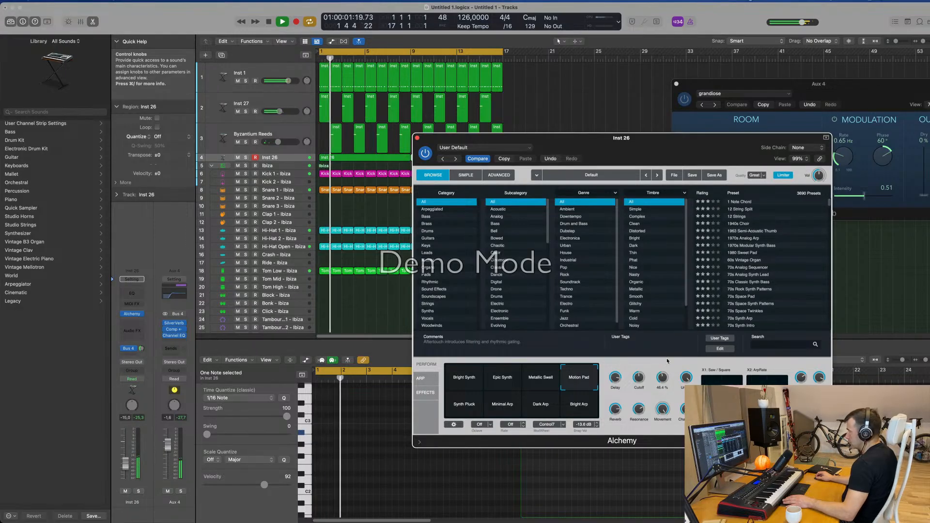
{"action": "left_click_drag", "start_coordinate": [663, 411], "coordinate": [663, 413]}
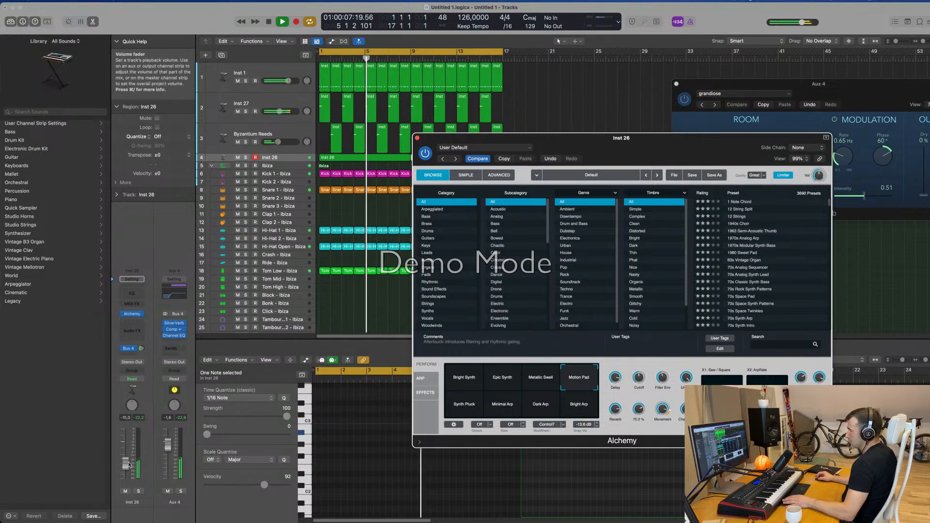
- Copy the Aux 4 Compressor to Inst 26, set the track's volume to about -15.6 dB and close the Compressor window
{"action": "left_click_drag", "start_coordinate": [125, 462], "coordinate": [126, 456]}
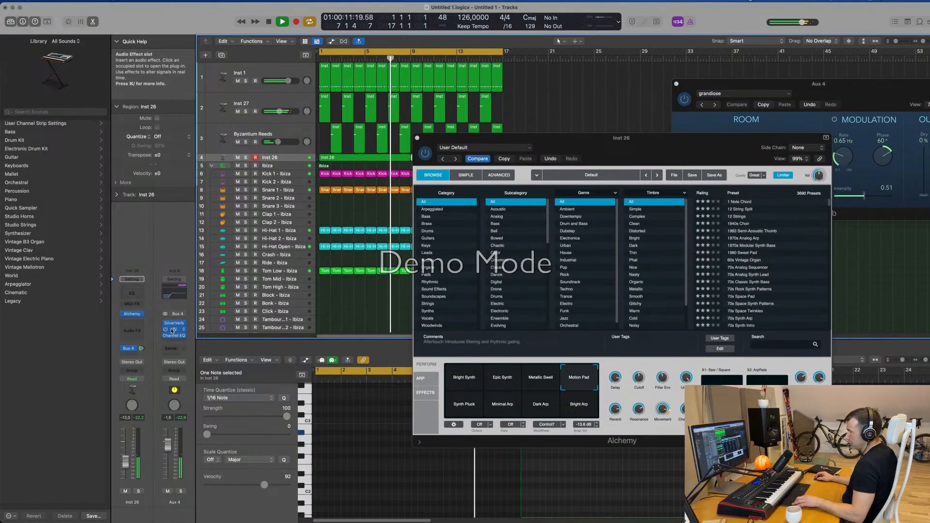
{"action": "left_click", "coordinate": [130, 325]}
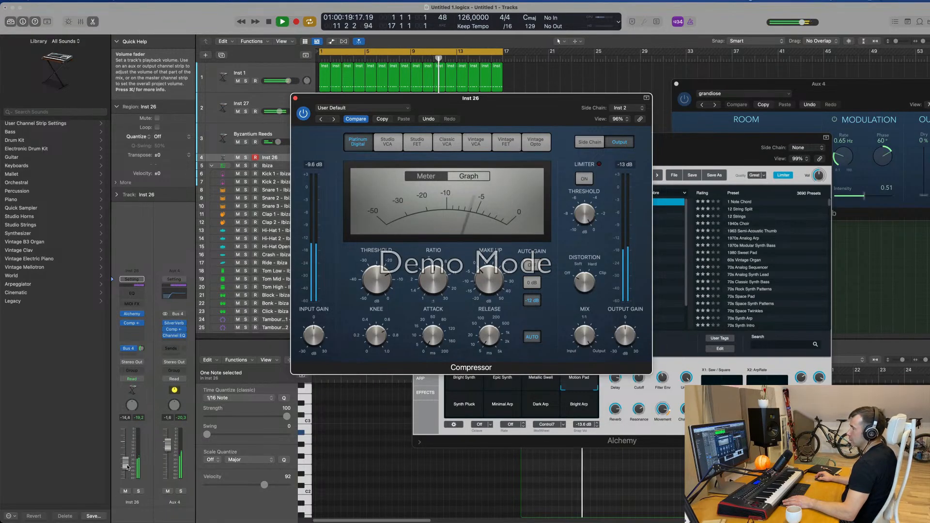
{"action": "left_click_drag", "start_coordinate": [127, 467], "coordinate": [127, 469]}
{"action": "left_click", "coordinate": [295, 97]}
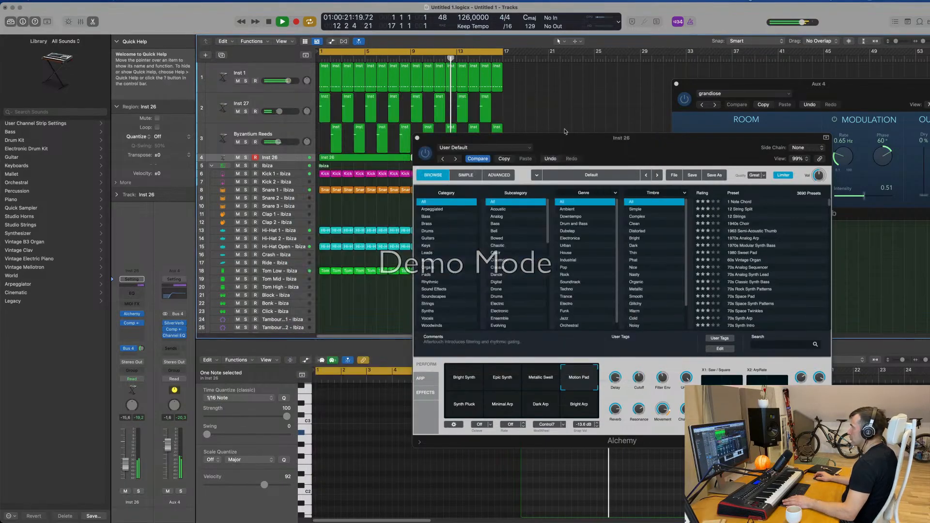
- Set the Cutoff of Inst 26's Motion Pad sound to about 49% and raise its Filter Env above 90%
{"action": "left_click_drag", "start_coordinate": [607, 141], "coordinate": [516, 148]}
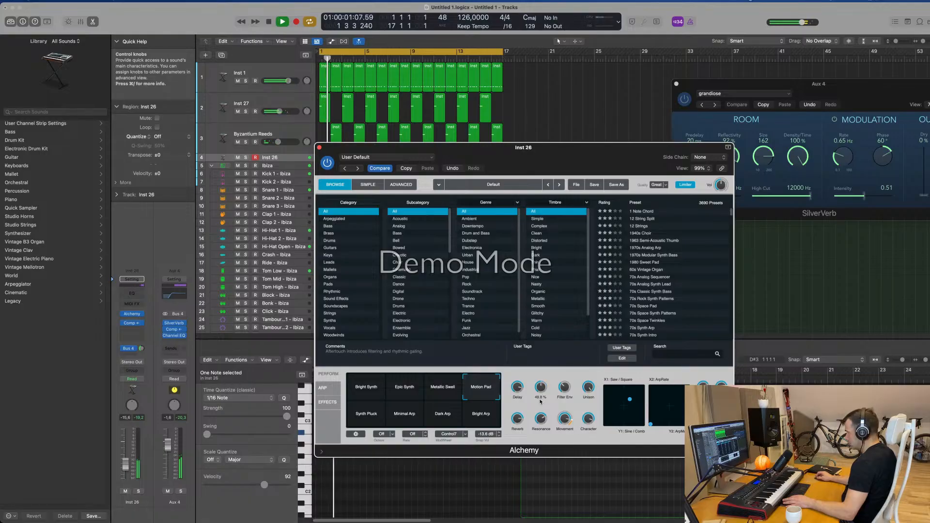
{"action": "left_click_drag", "start_coordinate": [559, 398], "coordinate": [565, 382]}
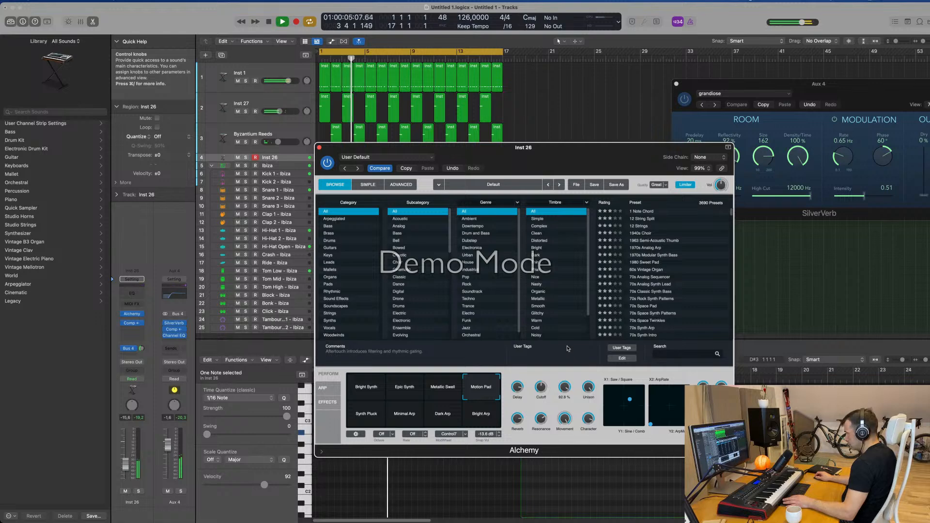
{"action": "left_click_drag", "start_coordinate": [567, 349], "coordinate": [567, 347]}
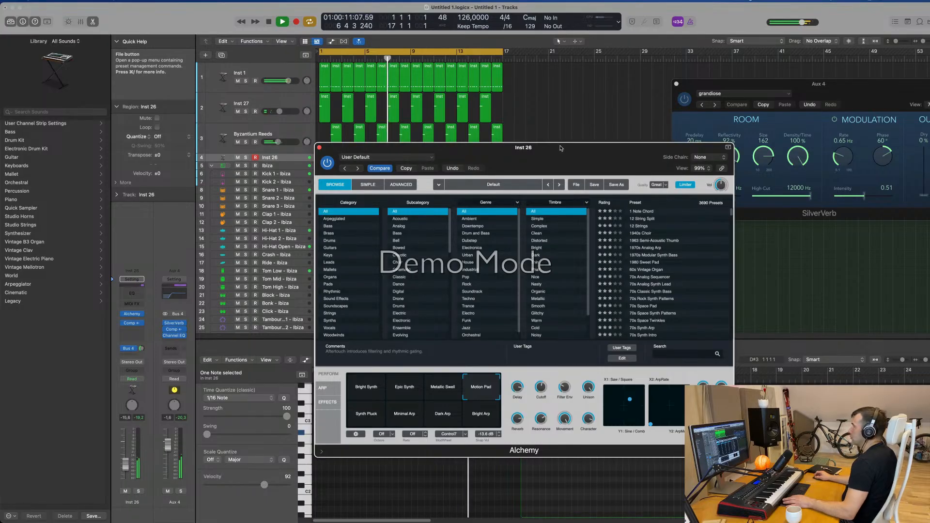
- Restart playback and check the arpeggiator settings in Inst 26's Alchemy, returning to the performance controls
{"action": "left_click_drag", "start_coordinate": [572, 147], "coordinate": [679, 135]}
{"action": "key", "text": "Return"}
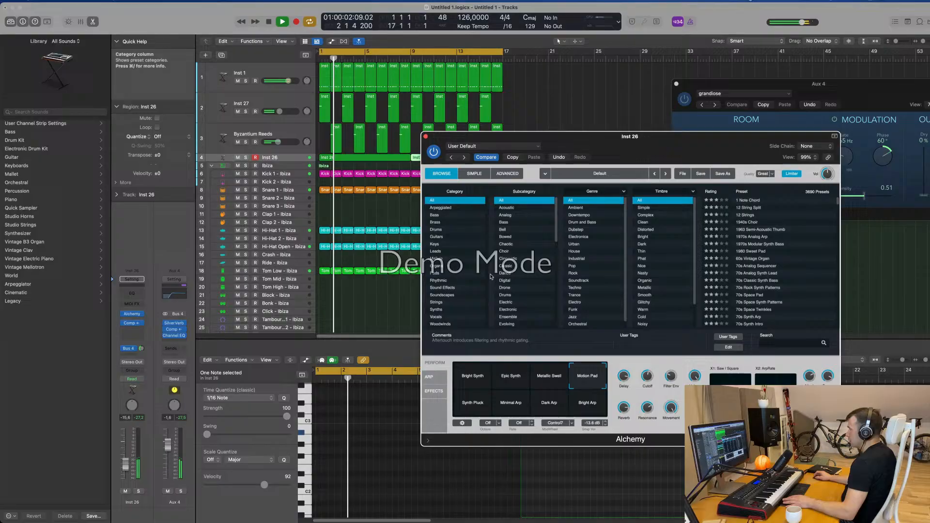
{"action": "left_click", "coordinate": [429, 376]}
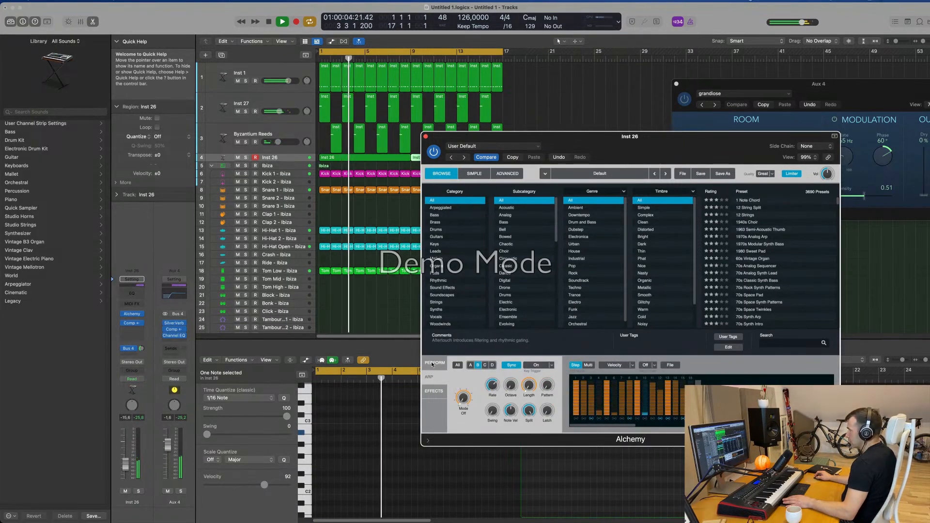
{"action": "left_click", "coordinate": [433, 362]}
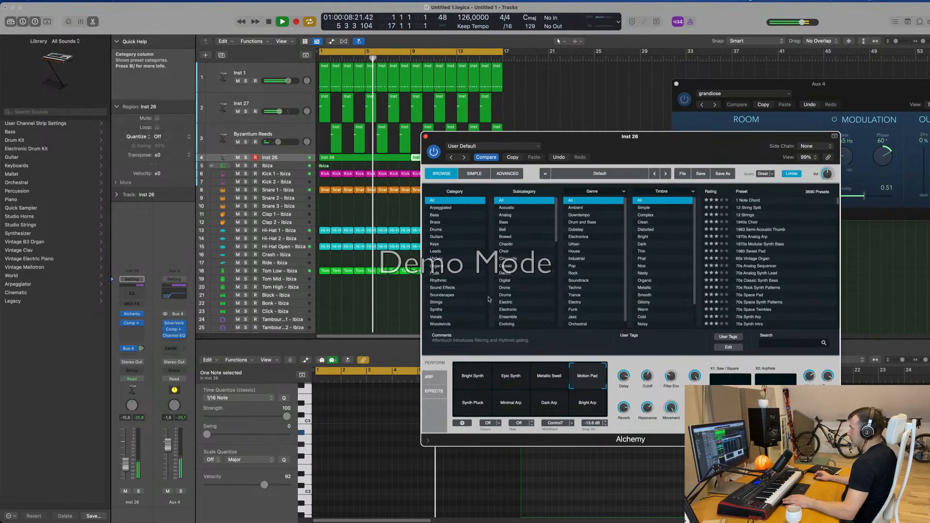
- Shift the first XY pad's point toward Saw in Inst 26's Alchemy, keeping it near mid-height
{"action": "left_click_drag", "start_coordinate": [644, 136], "coordinate": [606, 94]}
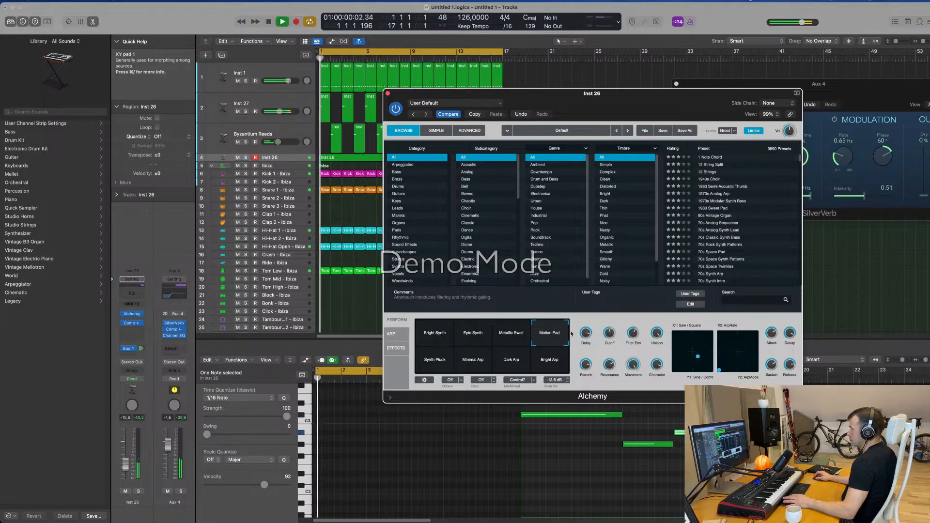
{"action": "mouse_move", "coordinate": [696, 361]}
{"action": "left_mouse_down"}
{"action": "mouse_move", "coordinate": [689, 333]}
{"action": "mouse_move", "coordinate": [680, 334]}
{"action": "mouse_move", "coordinate": [704, 334]}
{"action": "mouse_move", "coordinate": [694, 353]}
{"action": "left_mouse_up"}
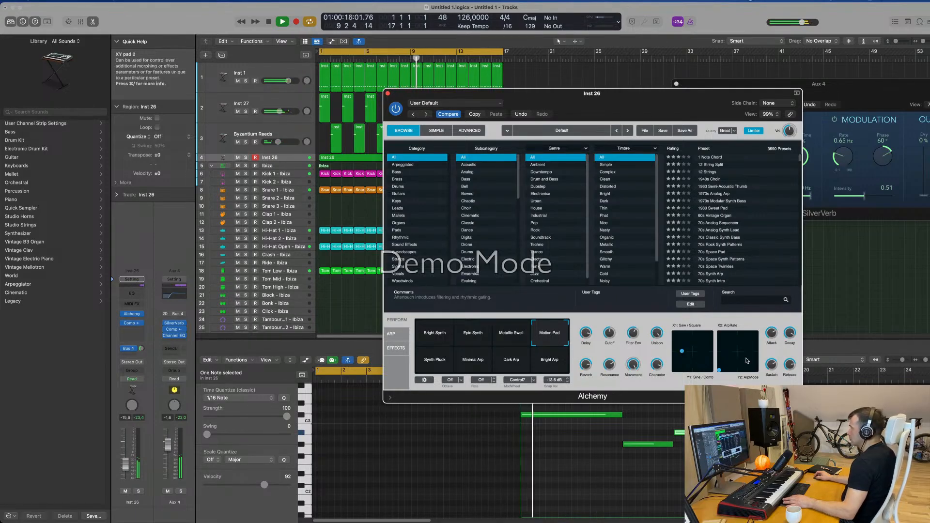
{"action": "left_click_drag", "start_coordinate": [694, 104], "coordinate": [763, 97]}
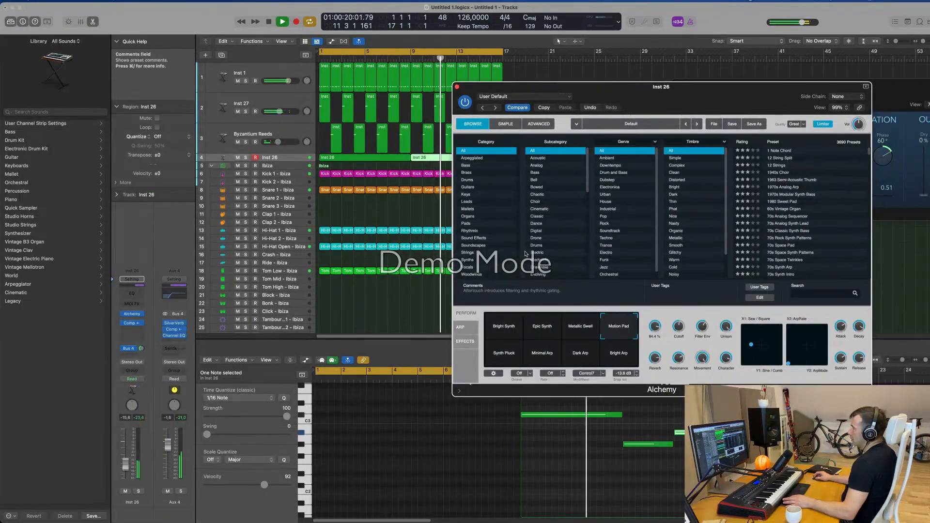
- Open Alchemy's advanced view, tune source A (Saw) to 12 semitones and restart playback to hear it
{"action": "left_click", "coordinate": [523, 125]}
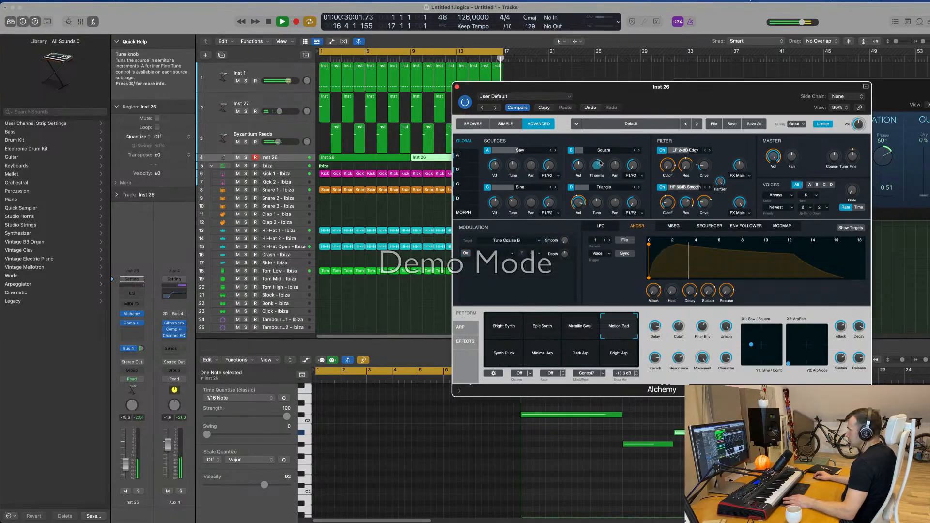
{"action": "left_click", "coordinate": [514, 163]}
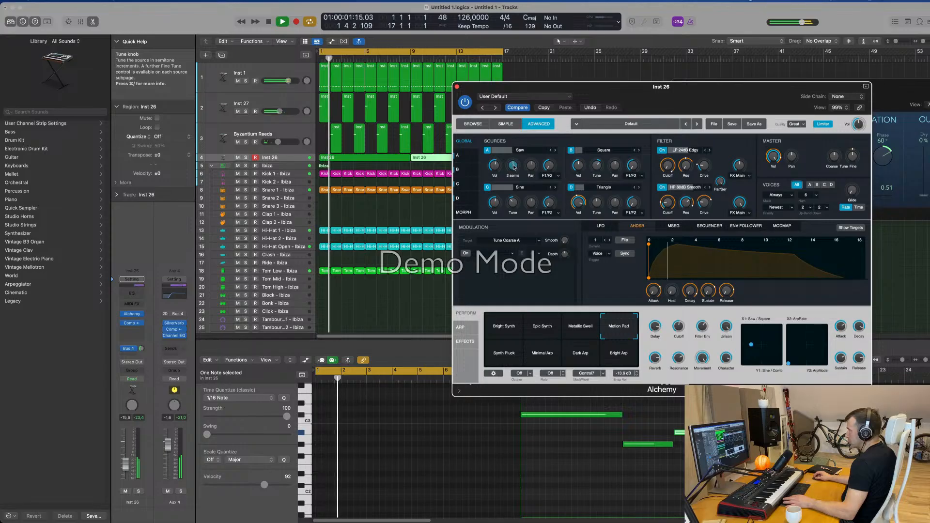
{"action": "left_click_drag", "start_coordinate": [515, 163], "coordinate": [514, 159]}
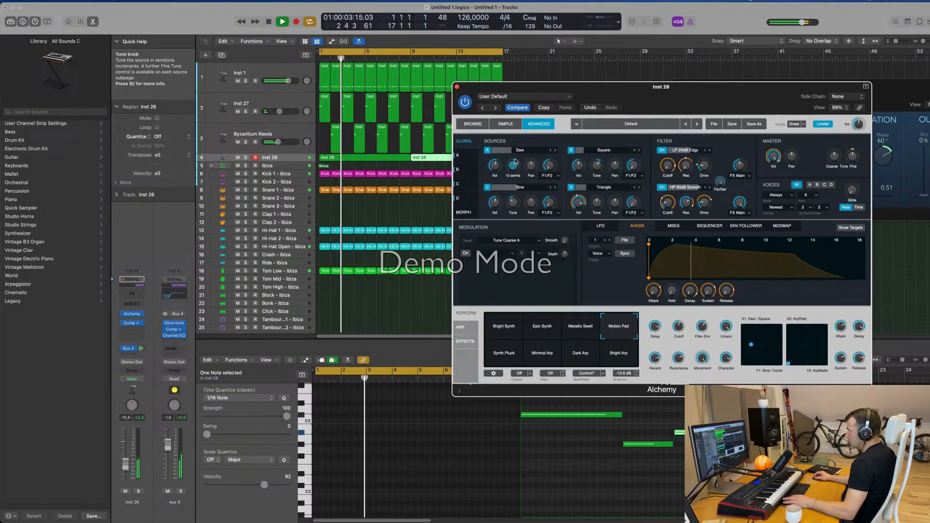
{"action": "key", "text": "space"}
{"action": "key", "text": "space"}
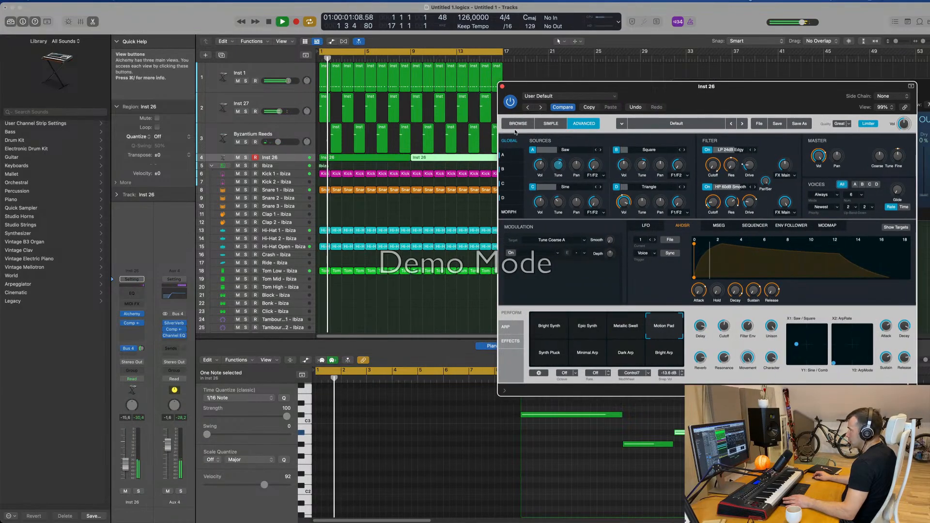
- Set the tuning of source C (Sine) to 0 semitones in Inst 26's Alchemy and restart playback to hear it
{"action": "left_click_drag", "start_coordinate": [664, 87], "coordinate": [709, 87]}
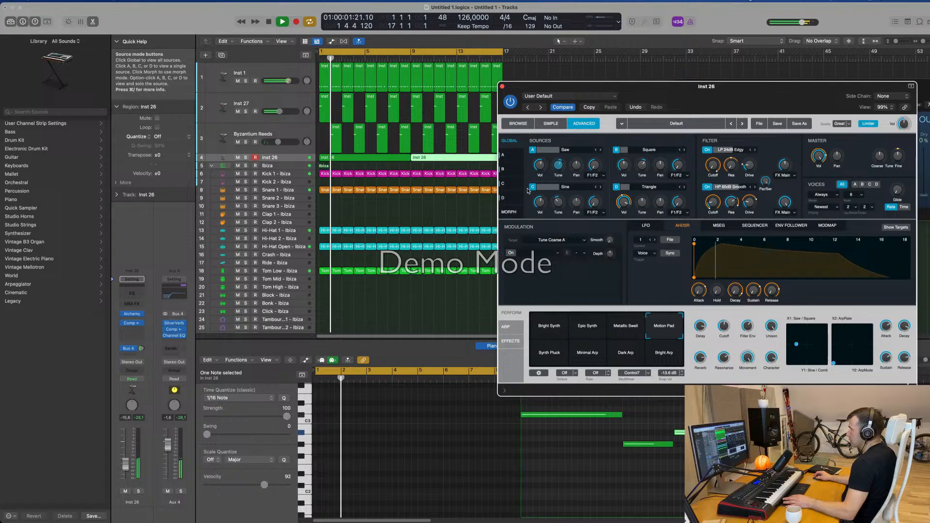
{"action": "left_click", "coordinate": [558, 199]}
{"action": "left_click_drag", "start_coordinate": [559, 197], "coordinate": [561, 201]}
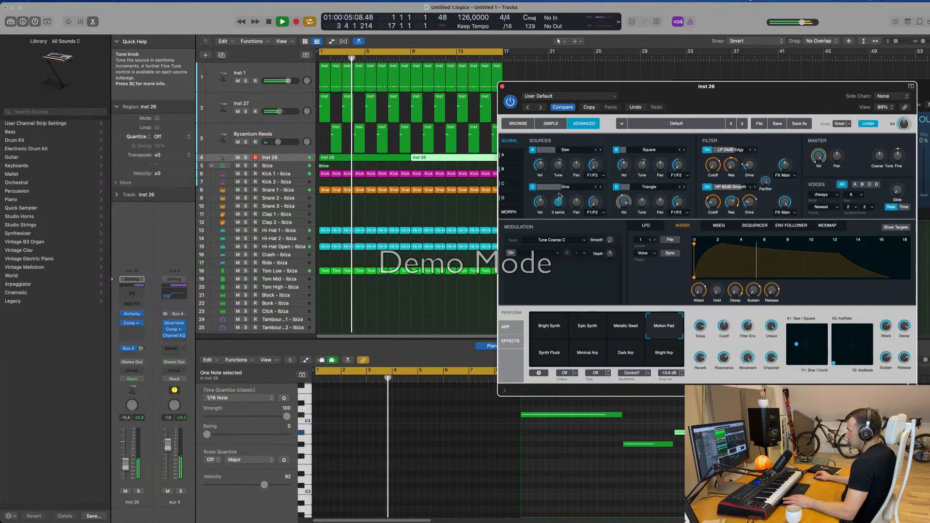
{"action": "key", "text": "Return"}
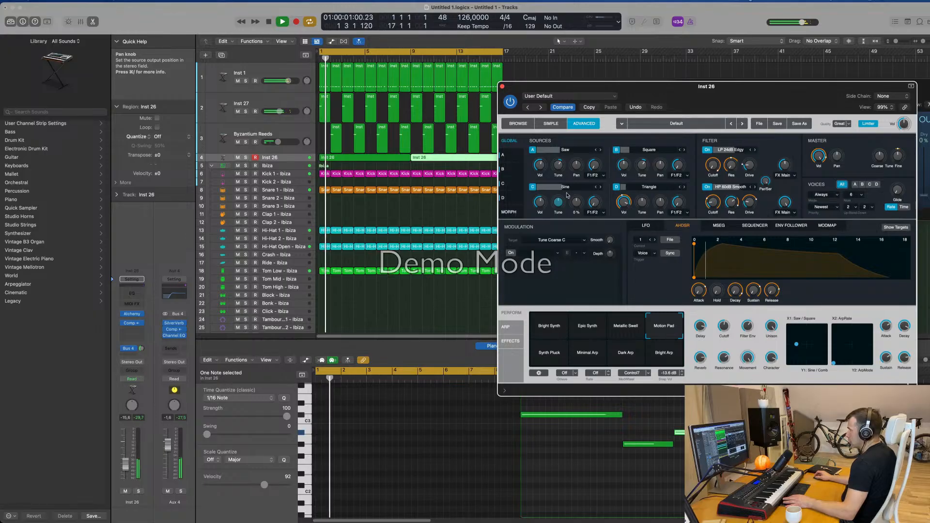
{"action": "left_click_drag", "start_coordinate": [731, 104], "coordinate": [670, 116]}
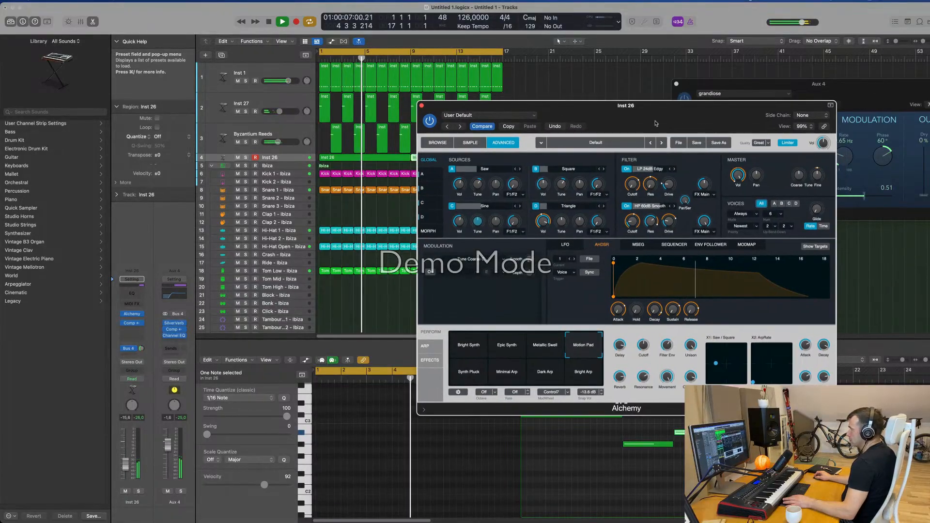
{"action": "left_click_drag", "start_coordinate": [450, 146], "coordinate": [436, 146]}
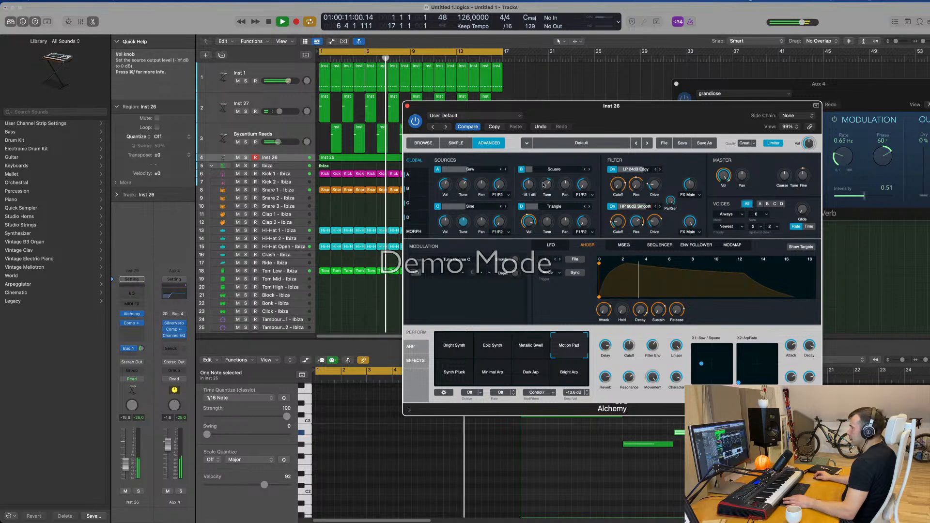
- Open Alchemy's preset browser for Inst 26 and filter the presets to the Pads category
{"action": "left_click", "coordinate": [423, 143]}
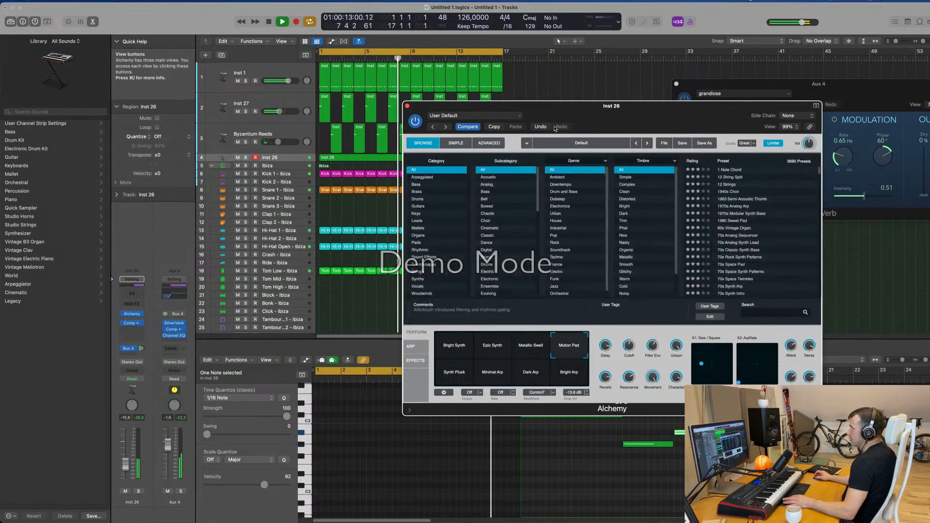
{"action": "left_click_drag", "start_coordinate": [620, 116], "coordinate": [599, 111]}
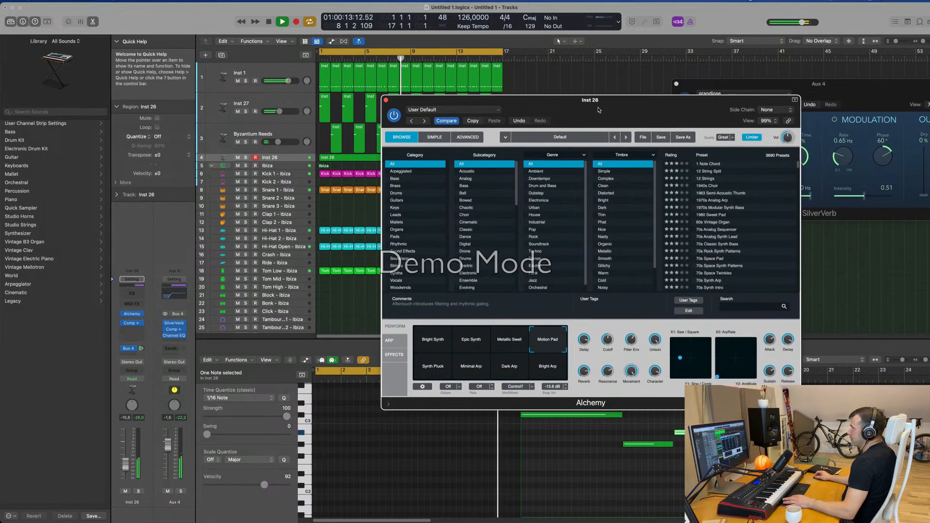
{"action": "left_click", "coordinate": [396, 237]}
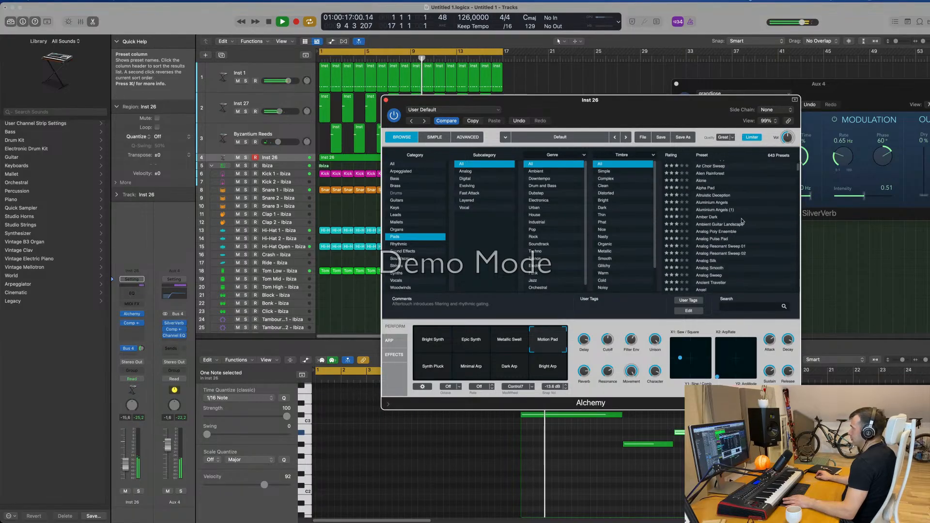
- Load the Aluminium Angels pad preset, restart playback and raise the track's channel fader to about -11.5 dB
{"action": "left_click", "coordinate": [712, 202]}
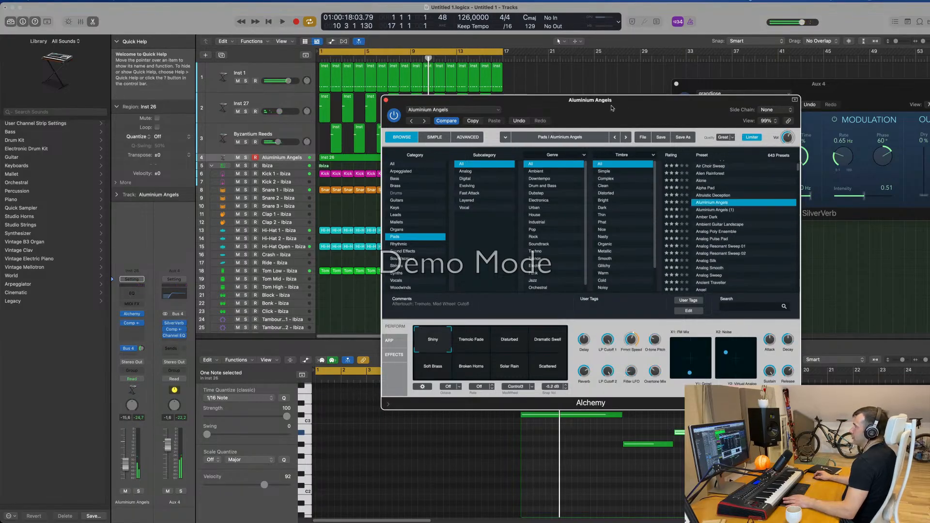
{"action": "mouse_move", "coordinate": [611, 108]}
{"action": "left_mouse_down"}
{"action": "mouse_move", "coordinate": [697, 112]}
{"action": "mouse_move", "coordinate": [603, 120]}
{"action": "left_mouse_up"}
{"action": "key", "text": "space"}
{"action": "left_click_drag", "start_coordinate": [130, 455], "coordinate": [129, 448]}
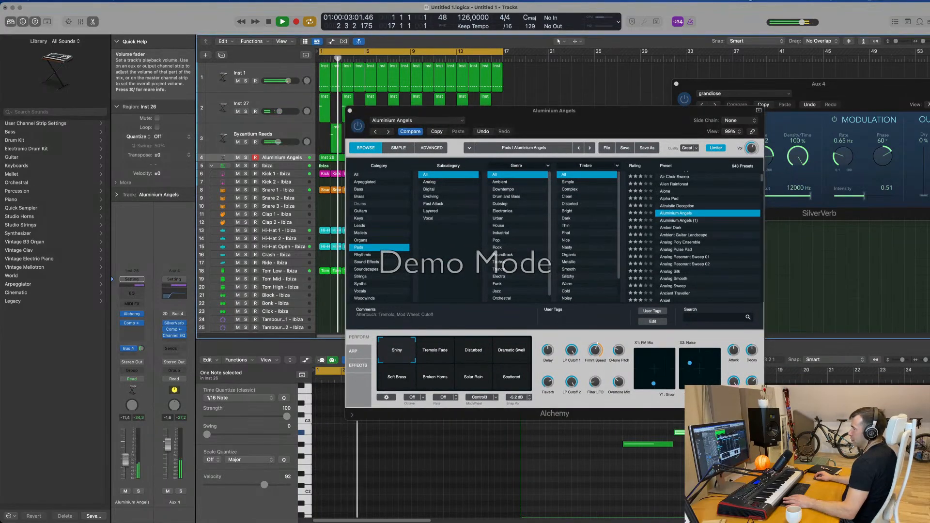
- Search Alchemy's pad presets for "space", load Mercury Lake and restart playback from the beginning
{"action": "scroll", "coordinate": [723, 207], "scroll_direction": "down", "scroll_amount": 4}
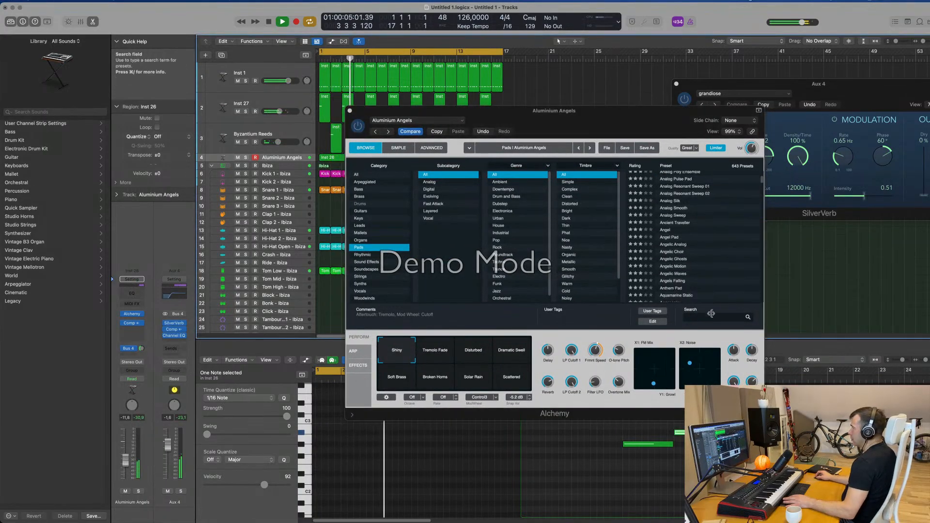
{"action": "left_click", "coordinate": [711, 317]}
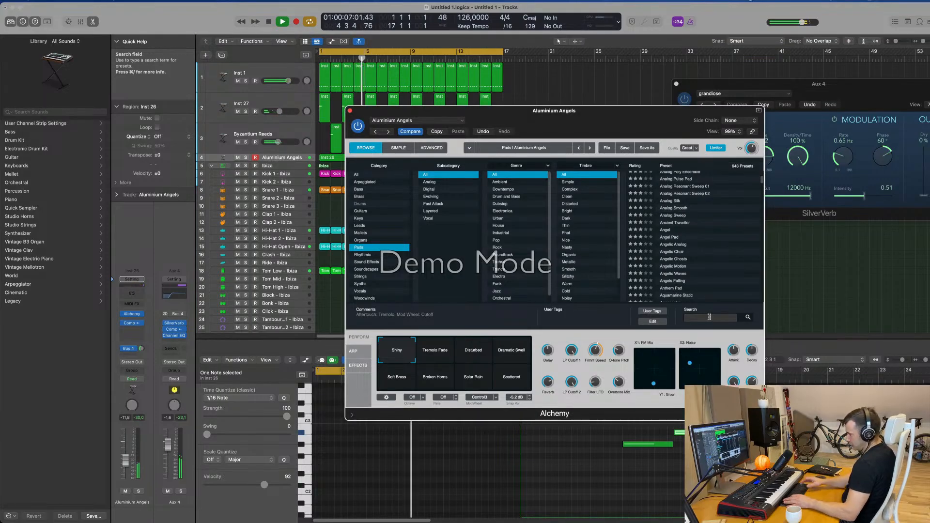
{"action": "type", "text": "space"}
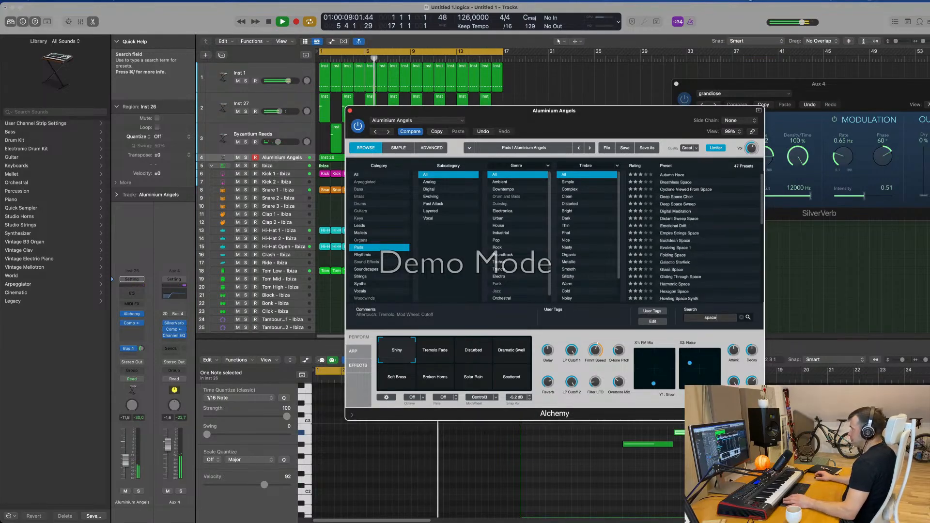
{"action": "scroll", "coordinate": [692, 233], "scroll_direction": "down", "scroll_amount": 5}
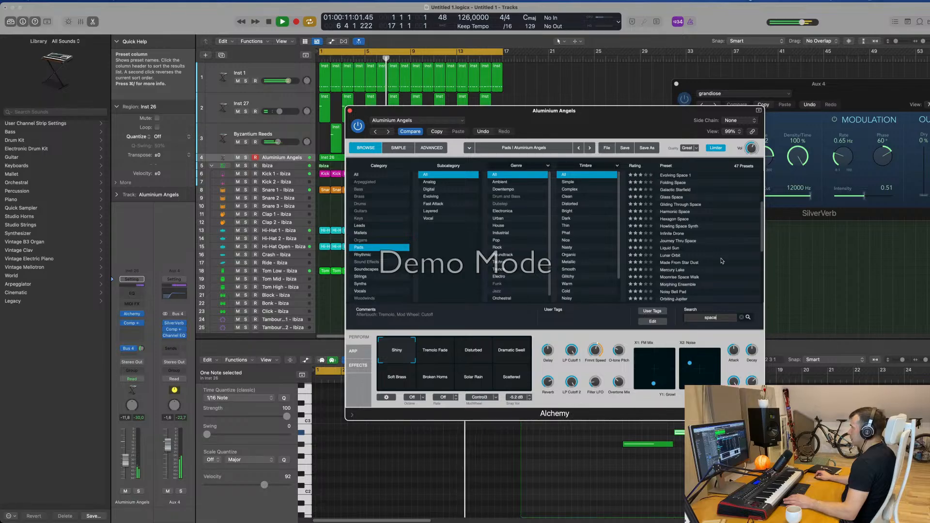
{"action": "left_click", "coordinate": [672, 271]}
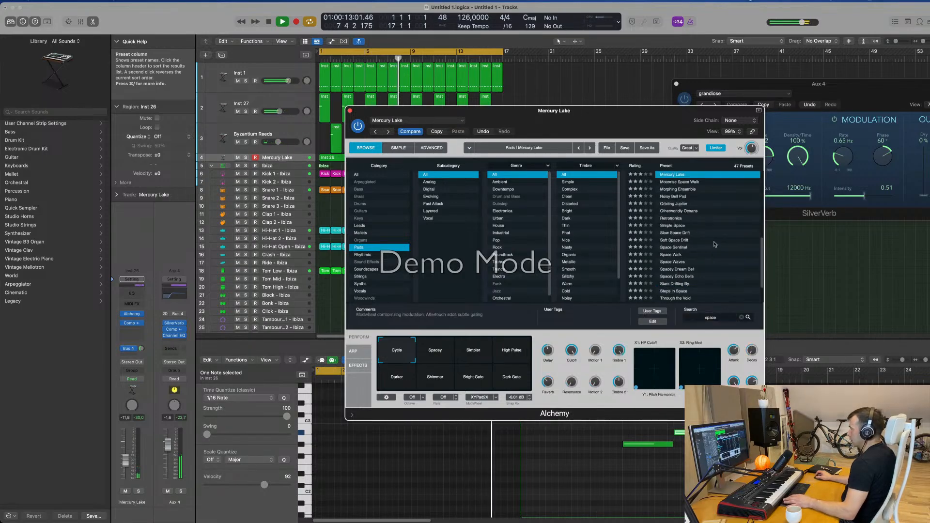
{"action": "key", "text": "Return"}
- Raise the Mercury Lake channel fader to about -10.6 dB and adjust its Bus 4 reverb send
{"action": "left_click_drag", "start_coordinate": [623, 122], "coordinate": [736, 113]}
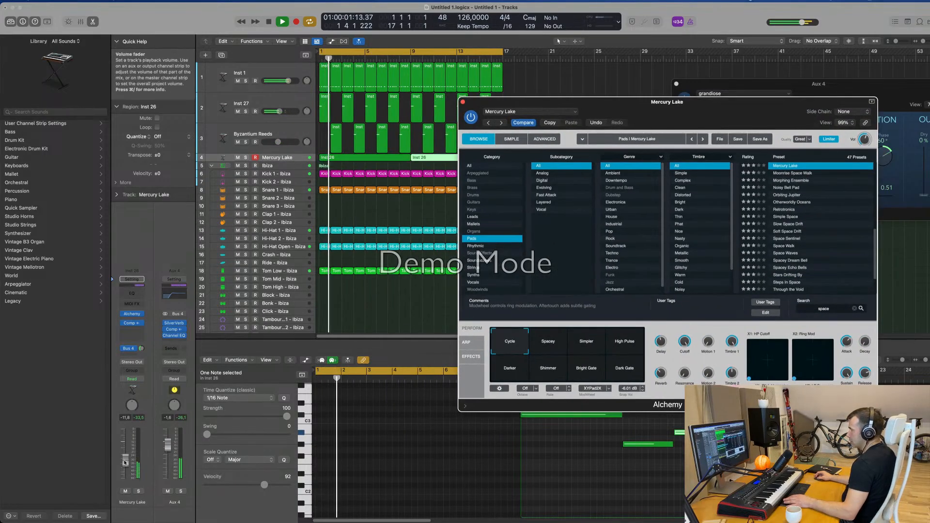
{"action": "left_click_drag", "start_coordinate": [124, 462], "coordinate": [125, 461]}
{"action": "left_click_drag", "start_coordinate": [141, 348], "coordinate": [143, 339]}
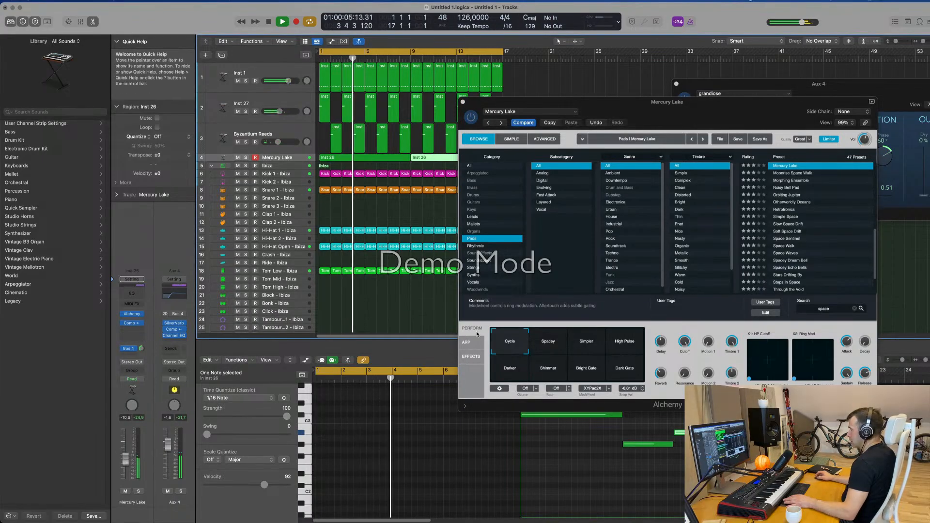
- Audition Mercury Lake's Spacey performance snapshot, choose High Pulse instead and close the Alchemy window
{"action": "left_click", "coordinate": [548, 341]}
{"action": "key", "text": "space"}
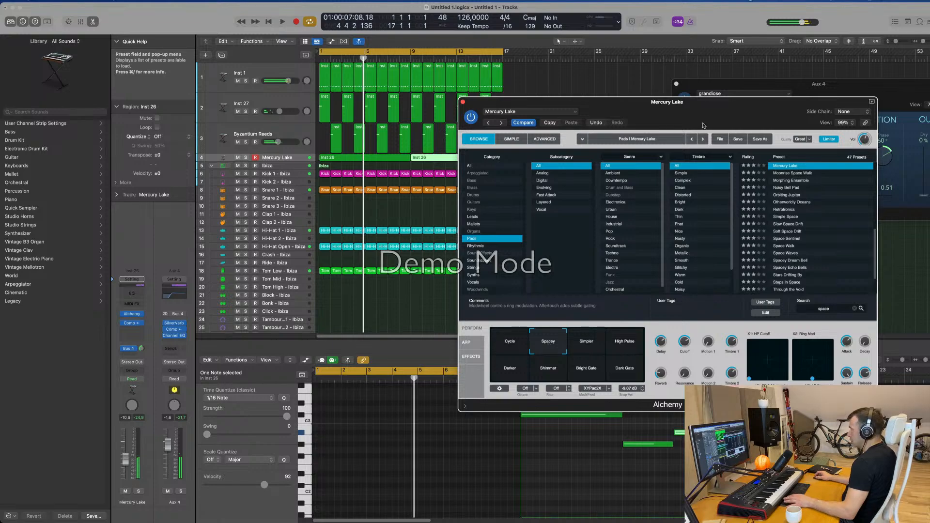
{"action": "key", "text": "space"}
{"action": "left_click_drag", "start_coordinate": [709, 108], "coordinate": [689, 125]}
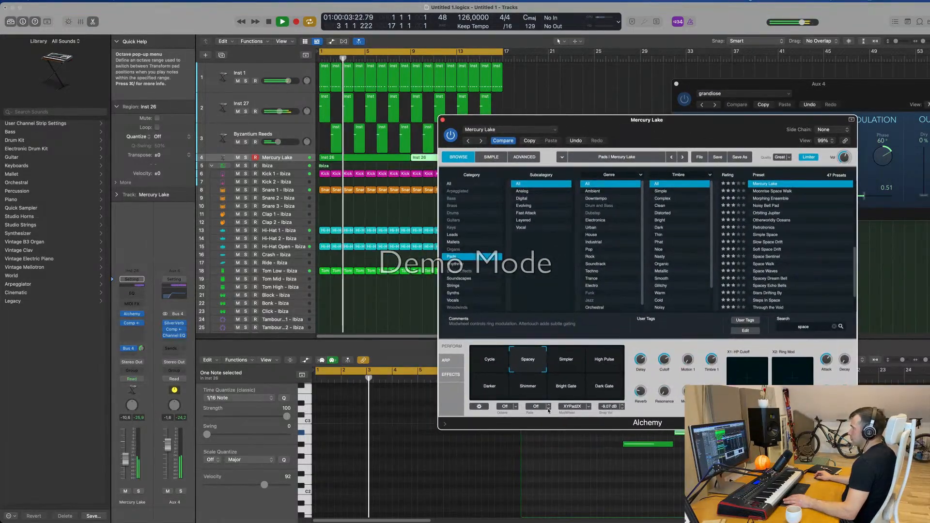
{"action": "left_click", "coordinate": [609, 362]}
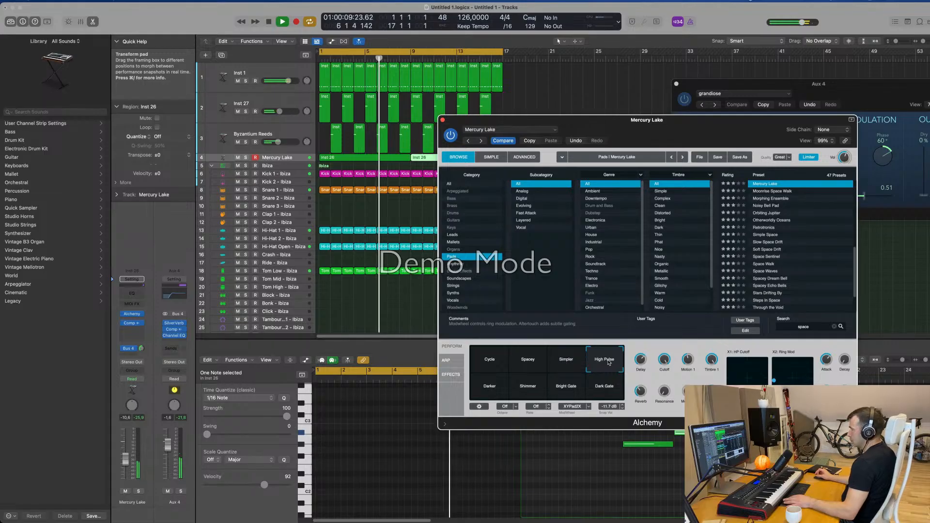
{"action": "left_click_drag", "start_coordinate": [442, 120], "coordinate": [392, 154]}
{"action": "left_click", "coordinate": [392, 154]}
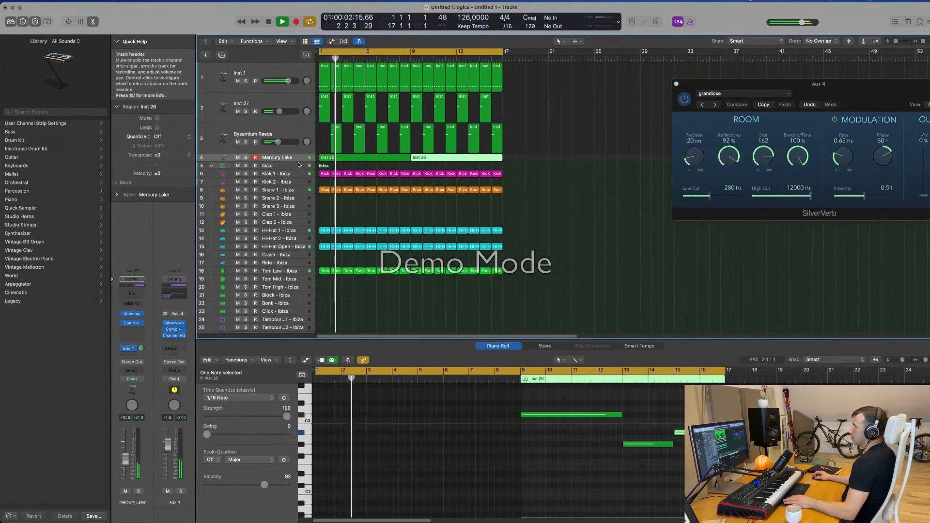
- Enlarge the Mercury Lake track's height and close the Aux 4 SilverVerb window
{"action": "left_click_drag", "start_coordinate": [297, 161], "coordinate": [298, 210]}
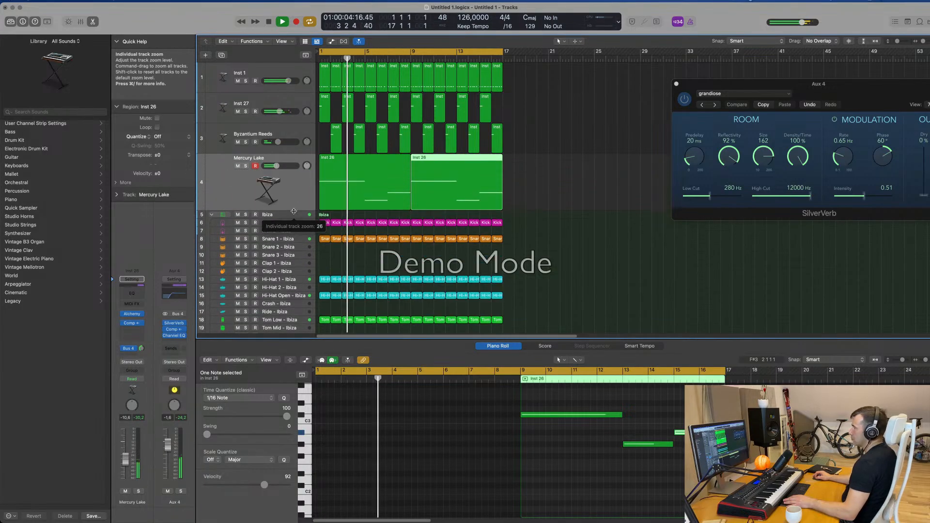
{"action": "left_click", "coordinate": [676, 84]}
{"action": "scroll", "coordinate": [647, 121], "scroll_direction": "down", "scroll_amount": 5}
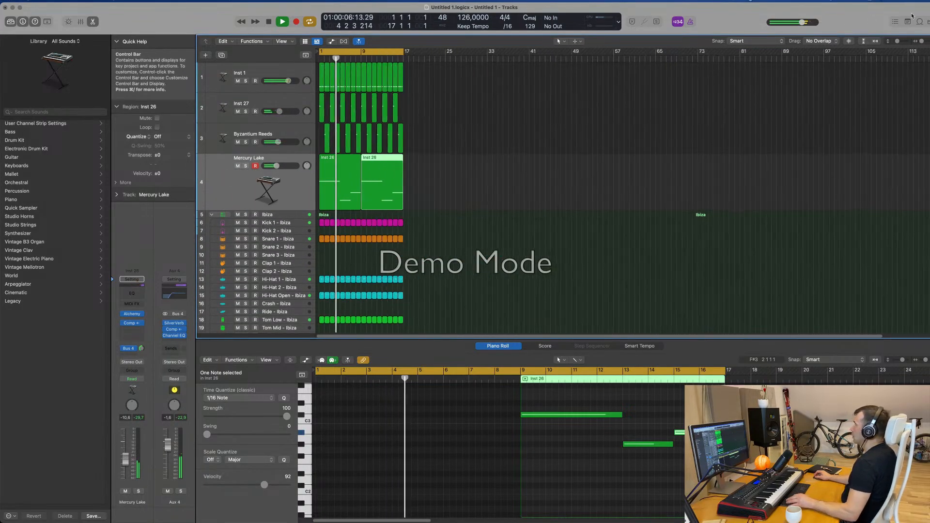
- Open the Loop Browser, search for "space" and filter the loops by the Jingles instrument keyword
{"action": "left_click", "coordinate": [919, 21]}
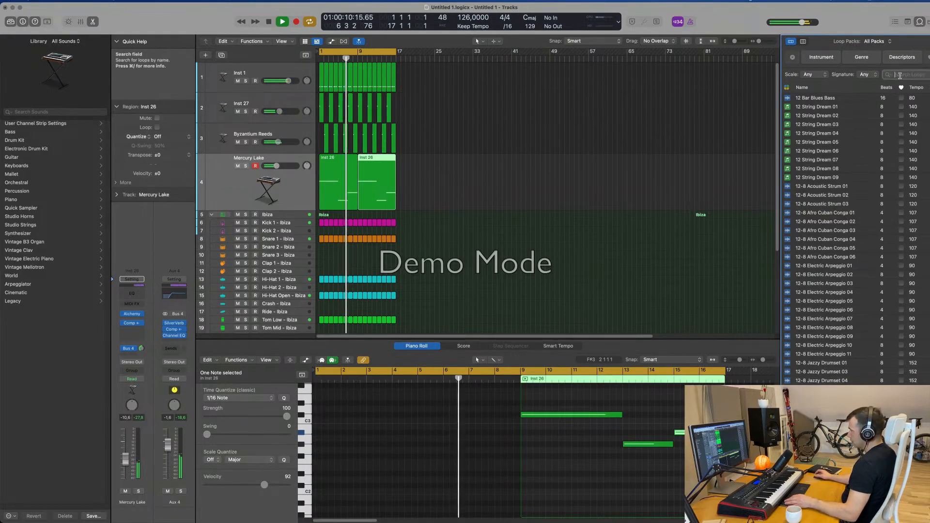
{"action": "type", "text": "space"}
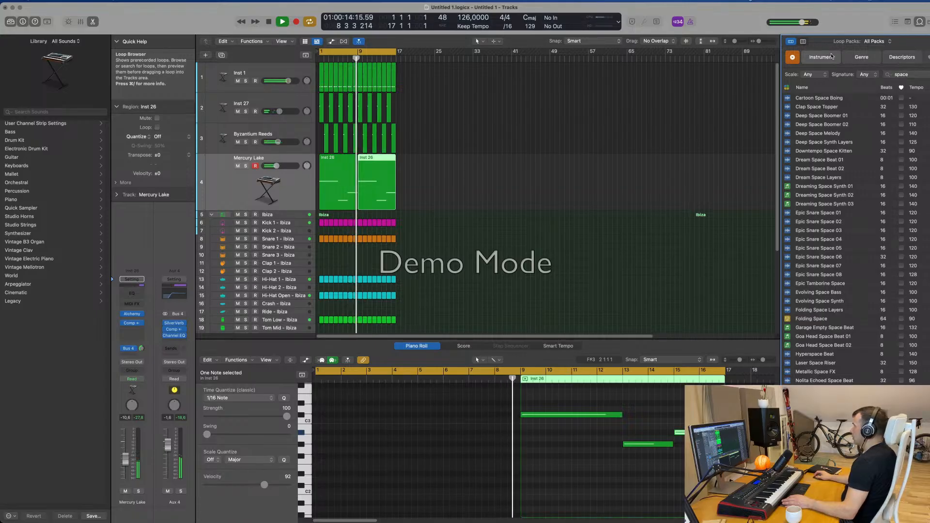
{"action": "left_click", "coordinate": [820, 57]}
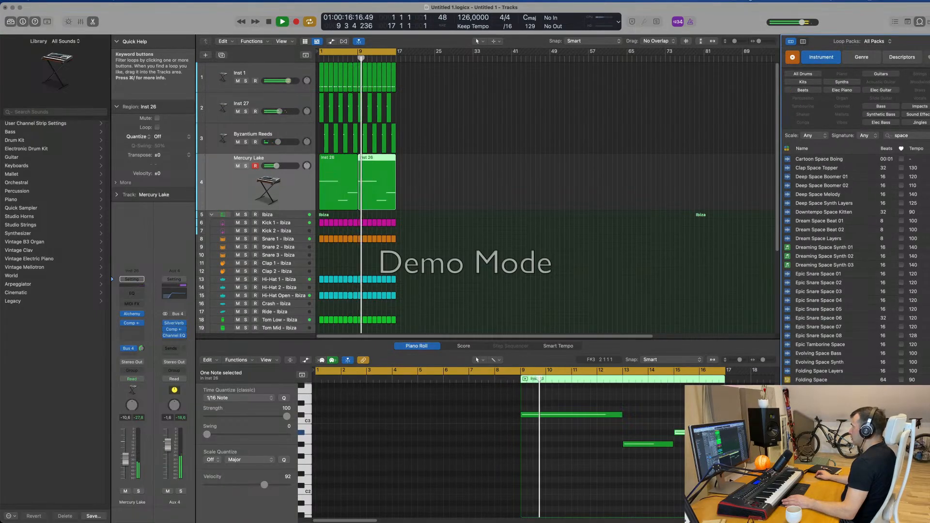
{"action": "left_click", "coordinate": [925, 122]}
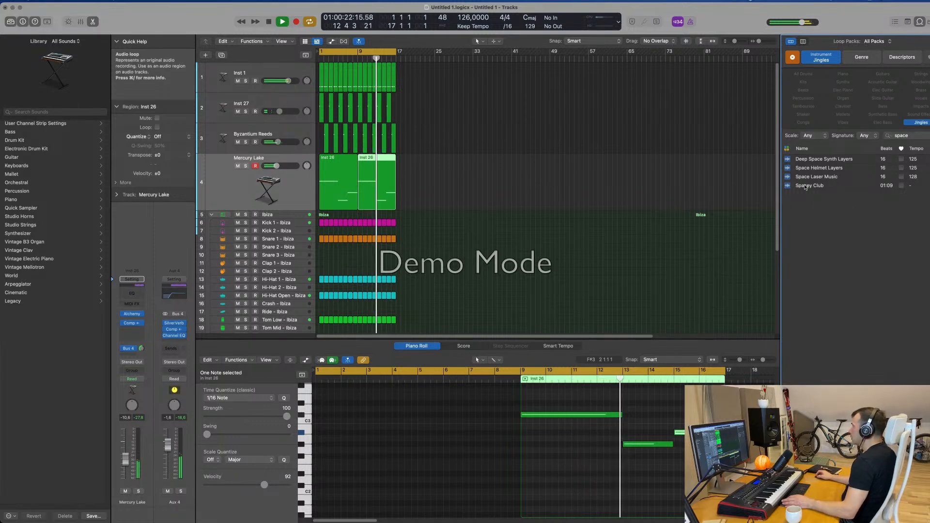
- Audition the Spacey Club, Deep Space Synth Layers and Space Helmet Layers loops, and clear the loop filters and search
{"action": "left_click", "coordinate": [809, 185]}
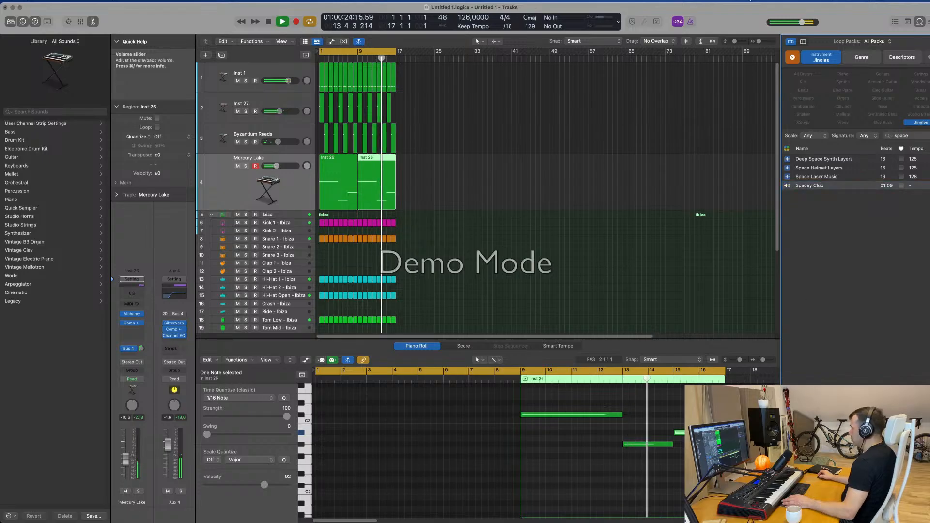
{"action": "left_click", "coordinate": [824, 160]}
{"action": "left_click", "coordinate": [820, 168]}
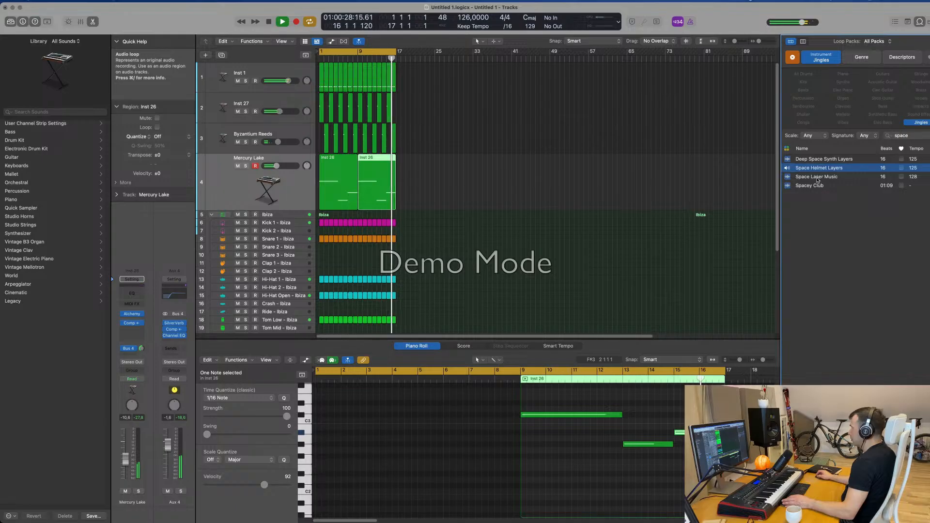
{"action": "left_click", "coordinate": [917, 121]}
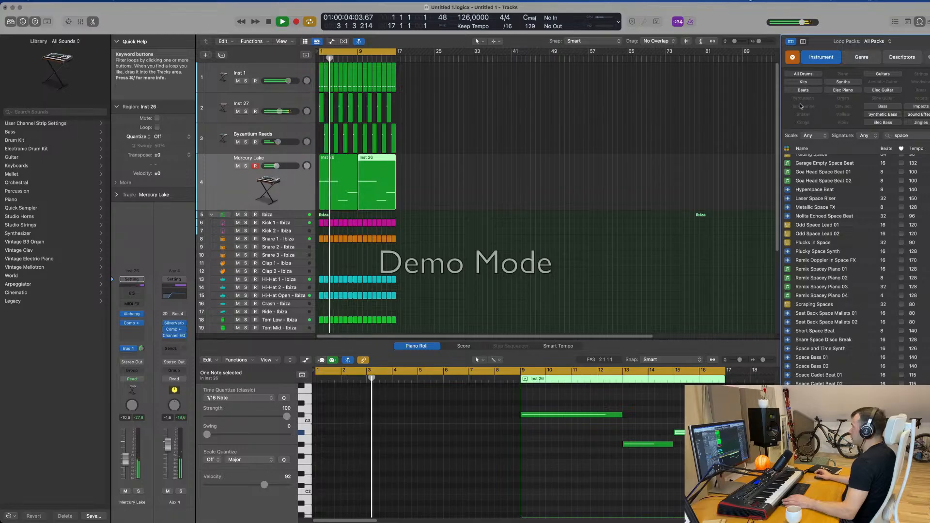
{"action": "left_click", "coordinate": [793, 58]}
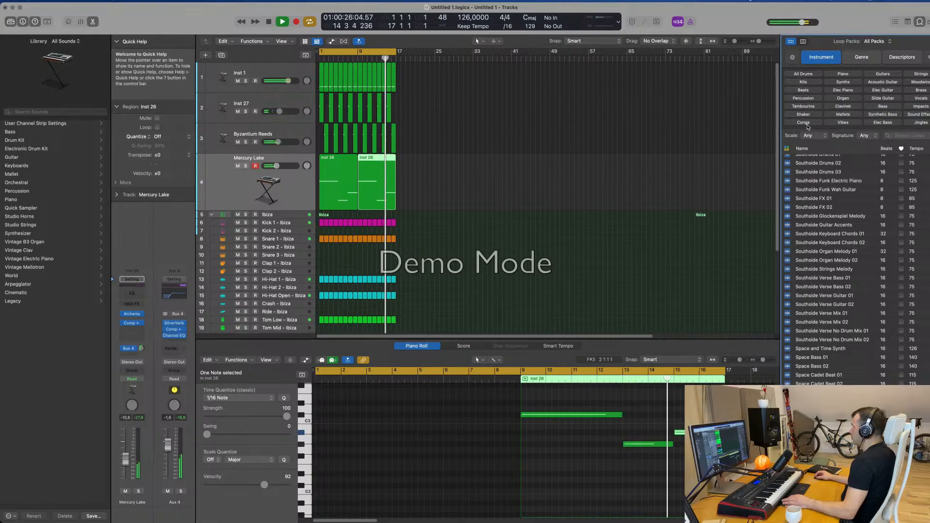
- Check the genre and descriptor keywords for loops, and filter the loops by the Vocals instrument keyword
{"action": "left_click", "coordinate": [867, 61]}
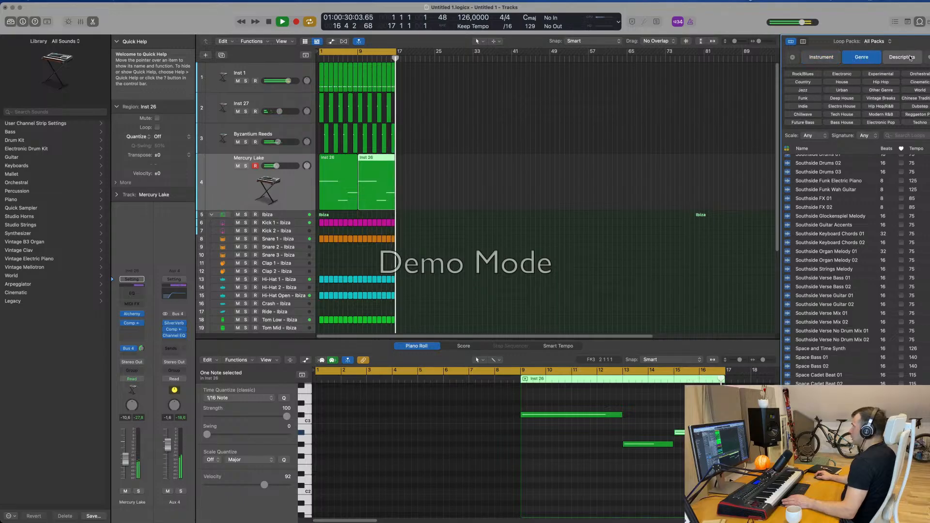
{"action": "left_click", "coordinate": [909, 58]}
{"action": "left_click", "coordinate": [863, 57]}
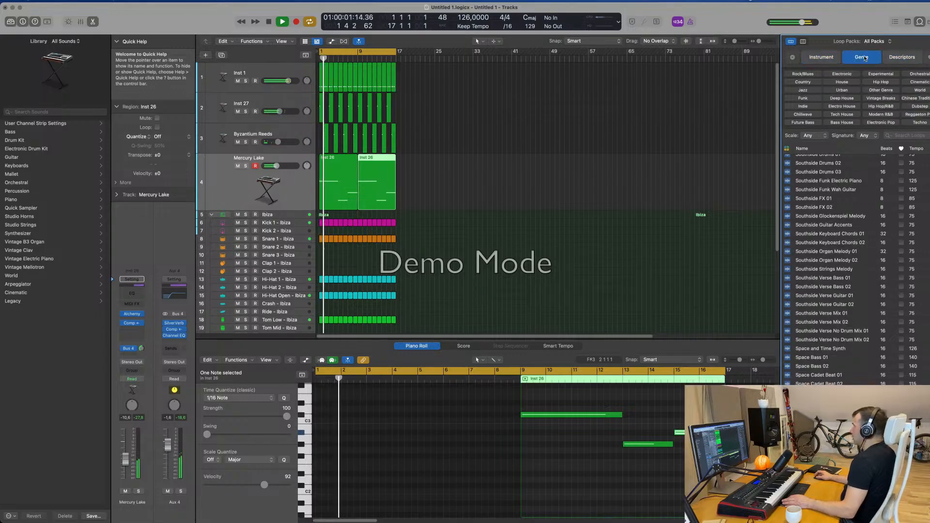
{"action": "left_click", "coordinate": [823, 57]}
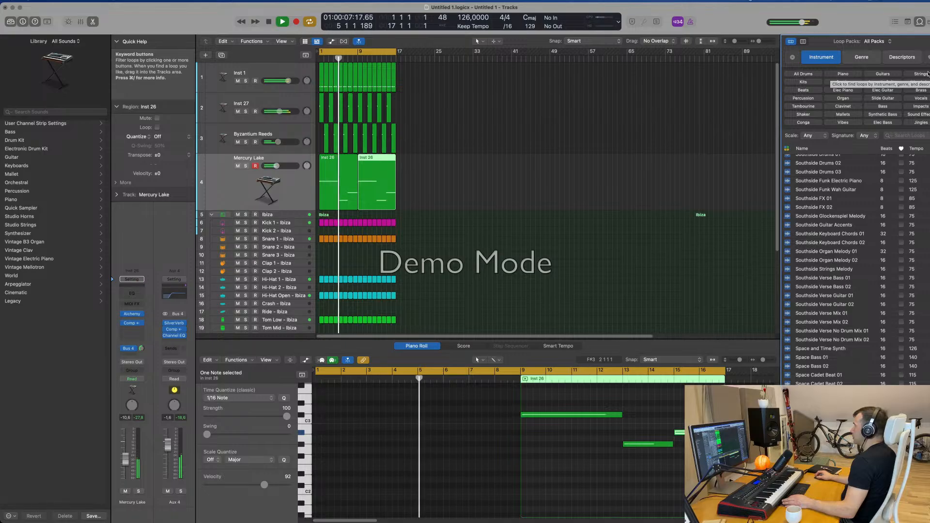
{"action": "left_click", "coordinate": [920, 98]}
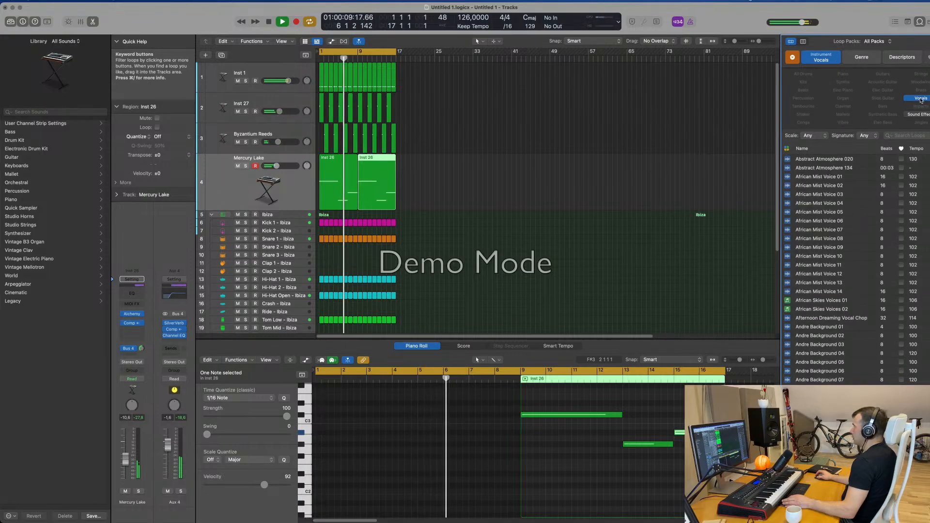
- Audition the vocal loops Abstract Atmosphere 020, Abstract Atmosphere 134 and Afternoon Dreaming Vocal Chop over the arrangement
{"action": "left_click", "coordinate": [825, 160]}
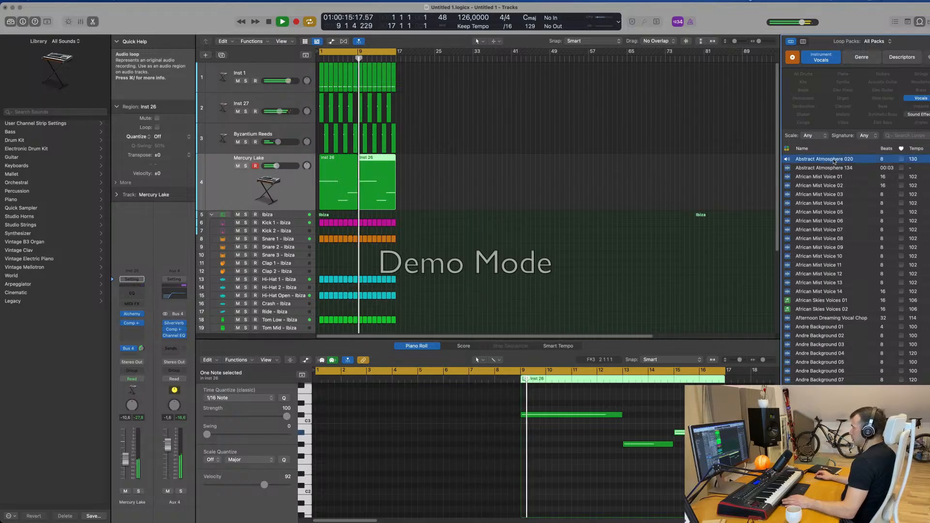
{"action": "left_click", "coordinate": [823, 168]}
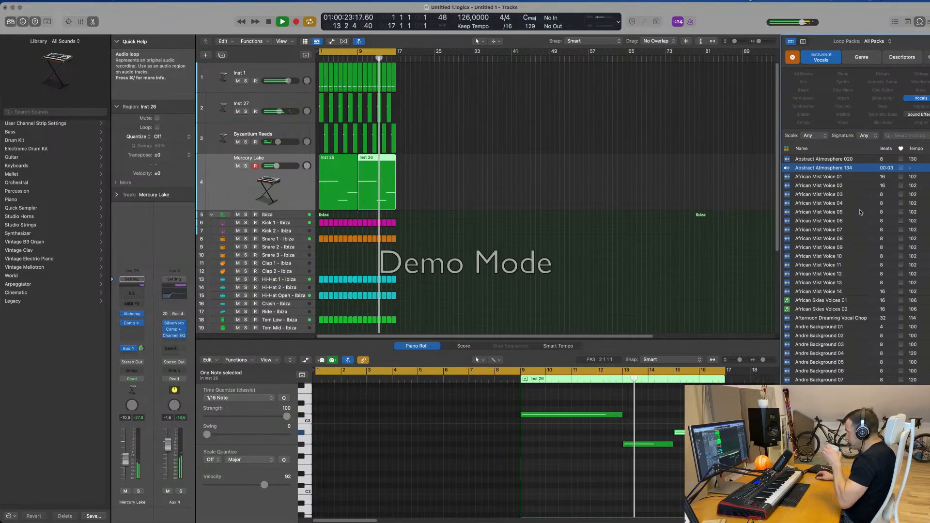
{"action": "scroll", "coordinate": [860, 212], "scroll_direction": "down", "scroll_amount": 3}
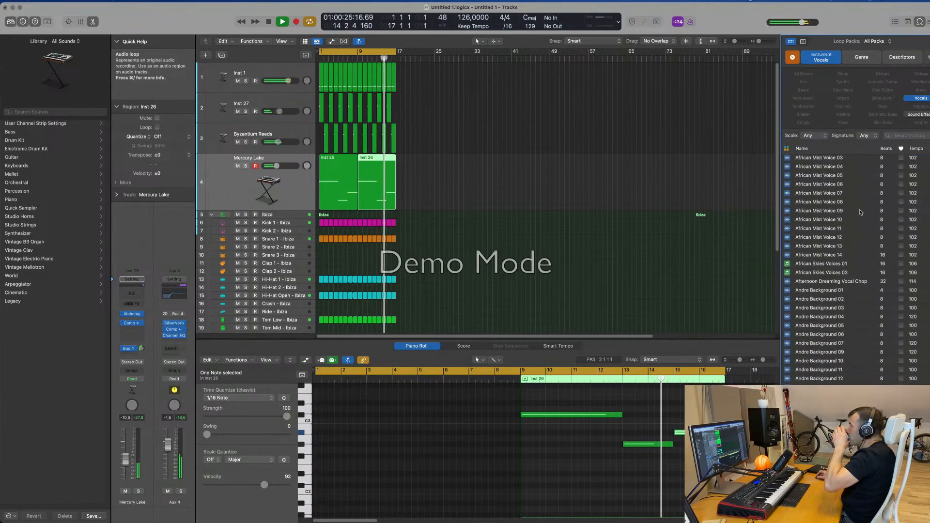
{"action": "left_click", "coordinate": [855, 266]}
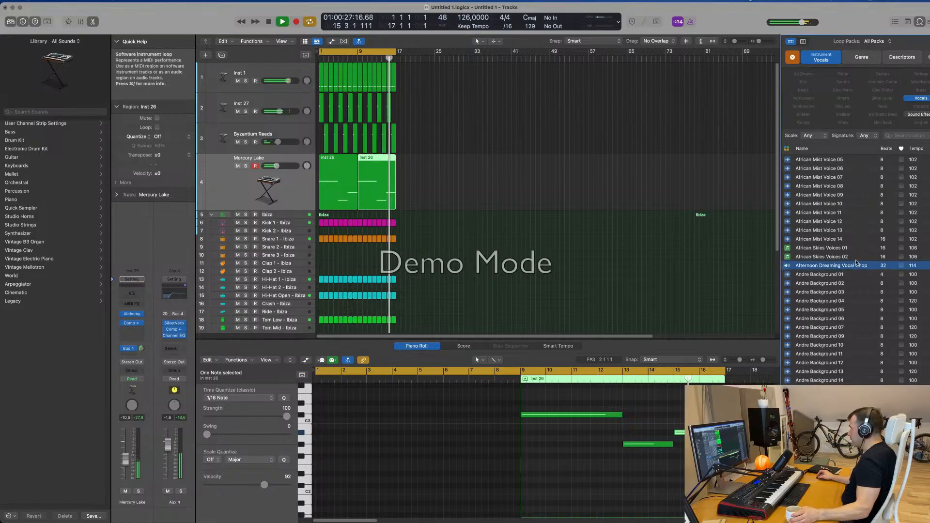
- Browse the vocal loops and preview Around Midnight Vox Melody 01, Around Midnight Vox Melody 02 and Artificial Shriek FX over the playing track
{"action": "scroll", "coordinate": [858, 247], "scroll_direction": "down", "scroll_amount": 3}
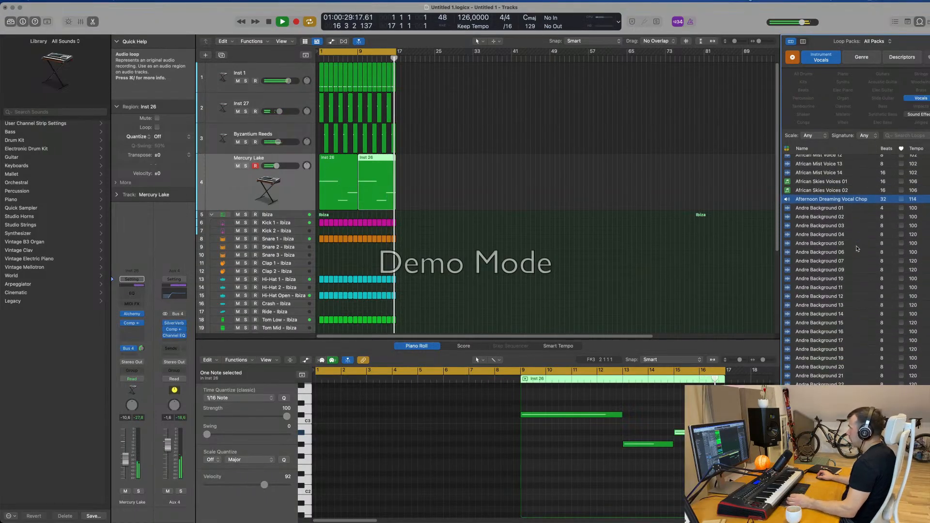
{"action": "scroll", "coordinate": [857, 249], "scroll_direction": "down", "scroll_amount": 2}
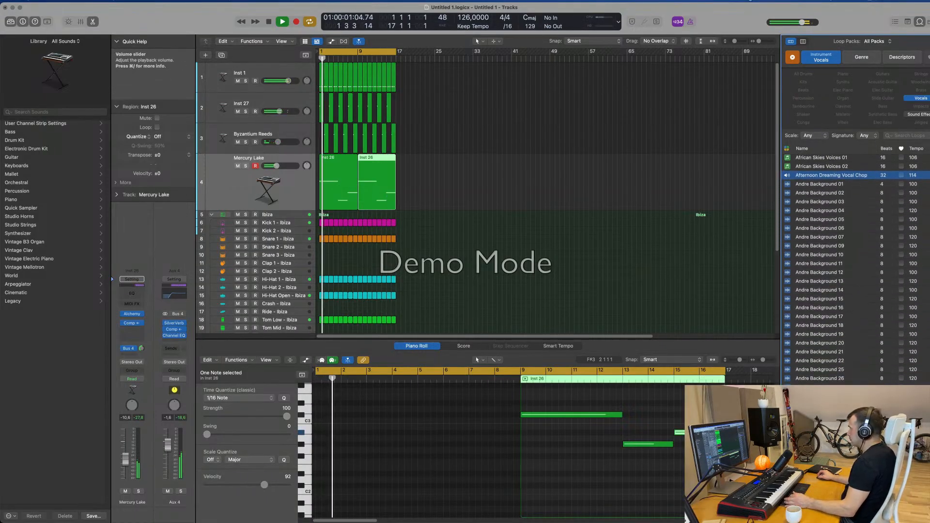
{"action": "scroll", "coordinate": [839, 325], "scroll_direction": "down", "scroll_amount": 4}
{"action": "scroll", "coordinate": [839, 325], "scroll_direction": "down", "scroll_amount": 10}
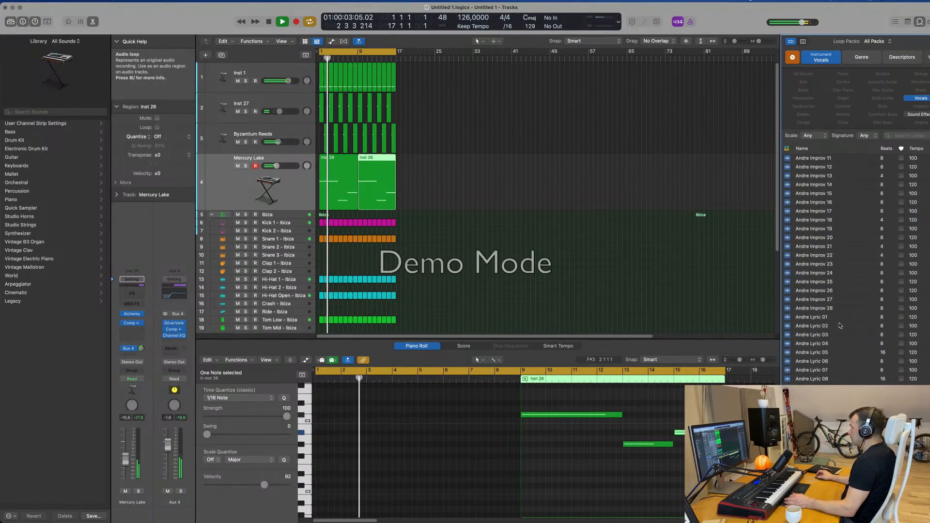
{"action": "scroll", "coordinate": [842, 326], "scroll_direction": "down", "scroll_amount": 5}
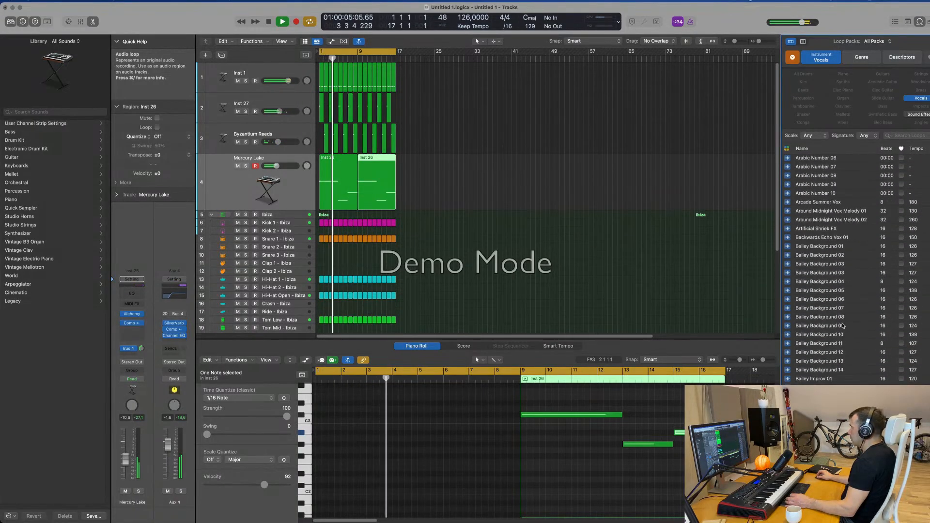
{"action": "left_click", "coordinate": [836, 210]}
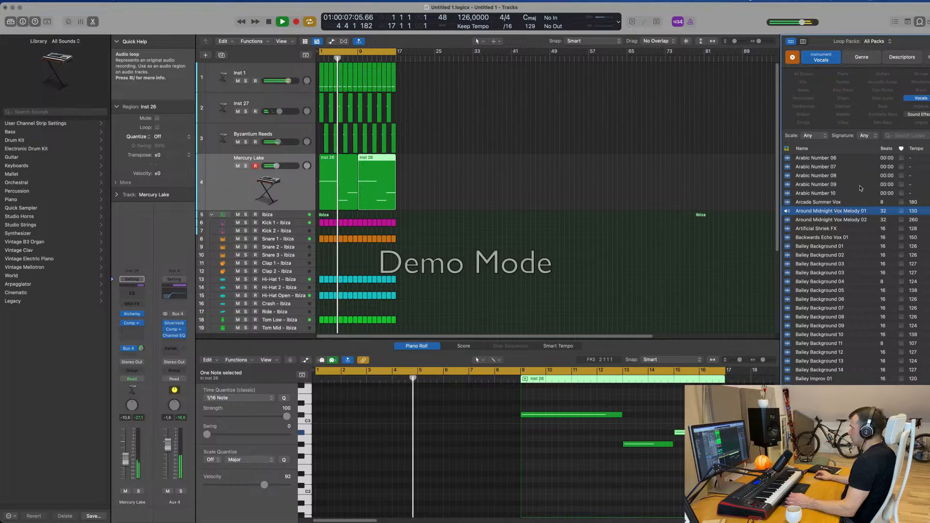
{"action": "left_click", "coordinate": [844, 219]}
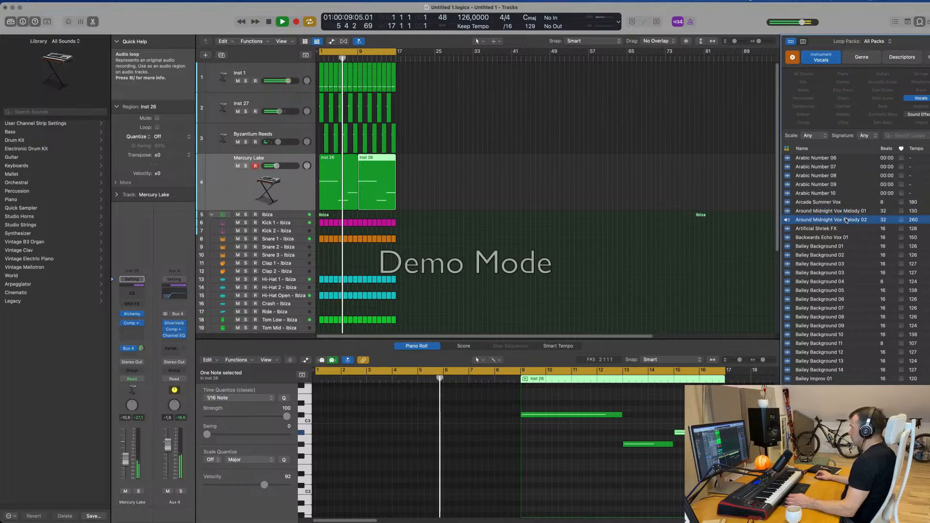
{"action": "left_click", "coordinate": [846, 229]}
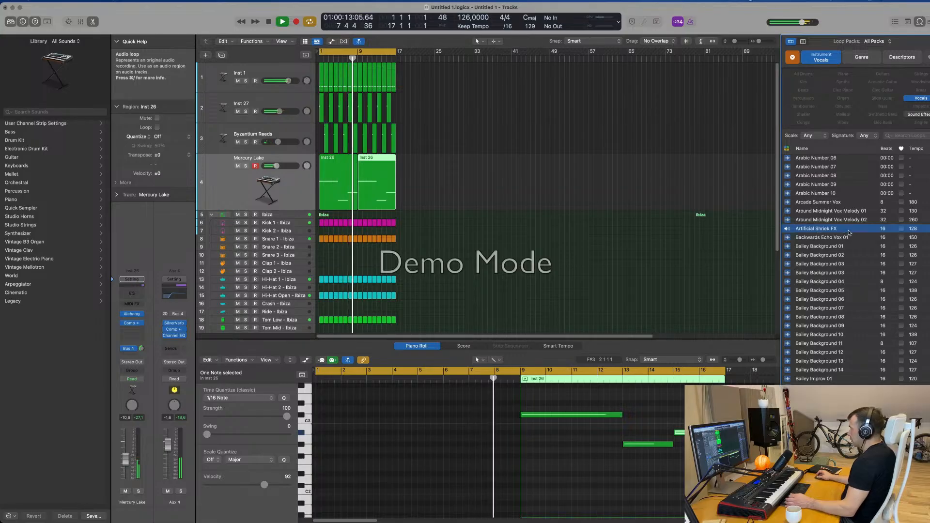
- Find the Big Dreams Vox loops and preview 01 and 02 against each other over the playing track
{"action": "scroll", "coordinate": [851, 233], "scroll_direction": "down", "scroll_amount": 10}
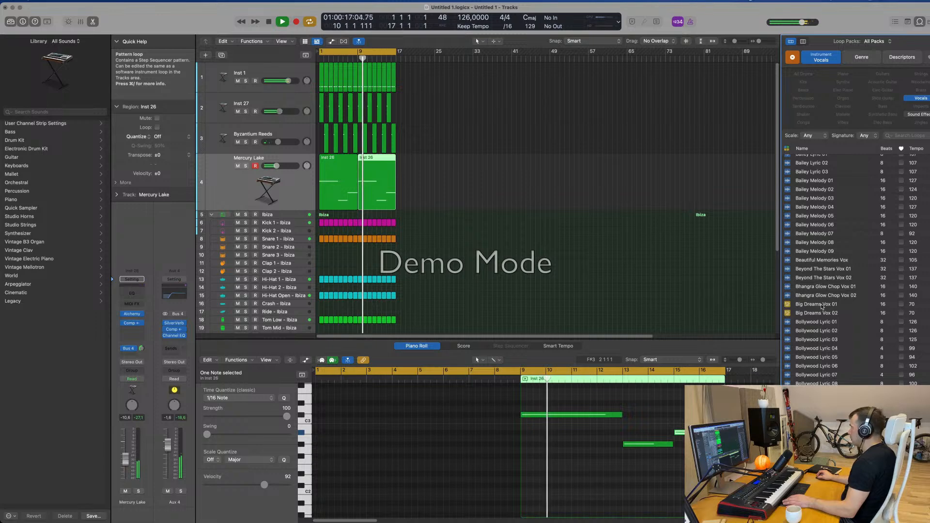
{"action": "left_click", "coordinate": [821, 305]}
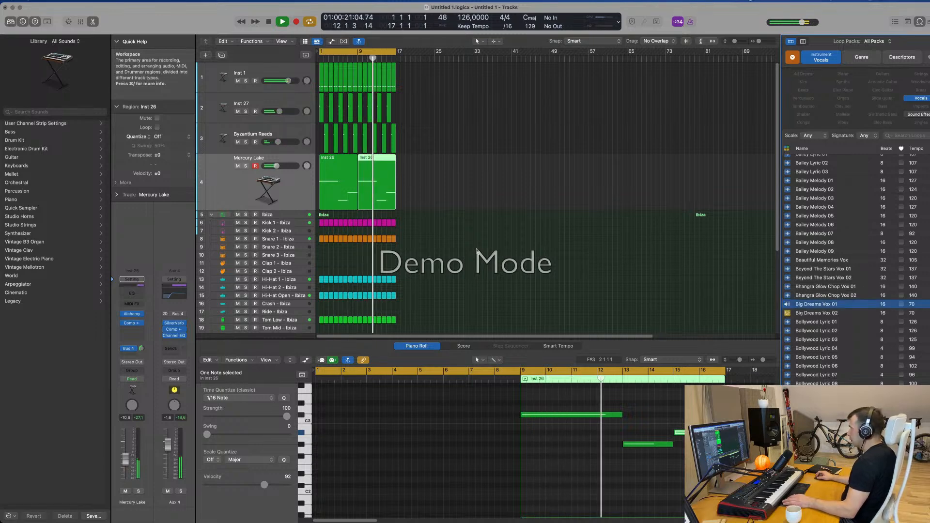
{"action": "scroll", "coordinate": [477, 250], "scroll_direction": "down", "scroll_amount": 2}
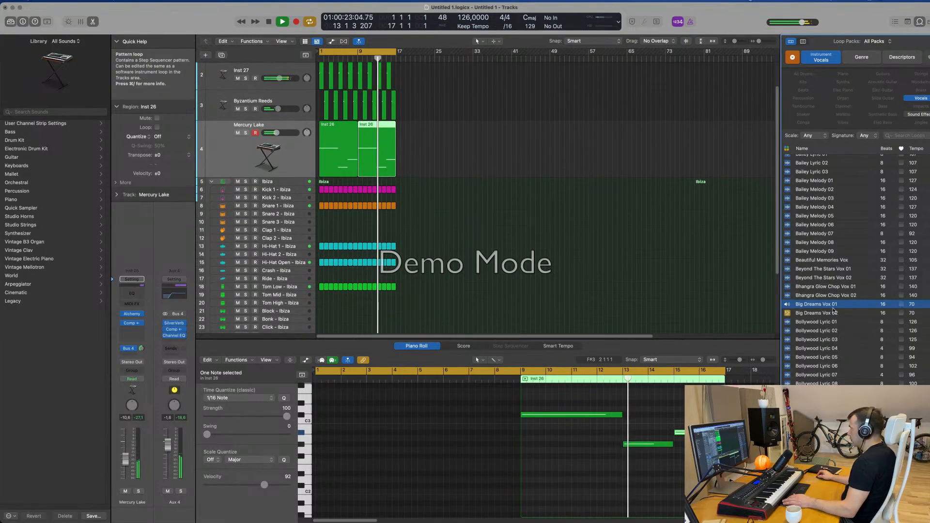
{"action": "left_click", "coordinate": [823, 313]}
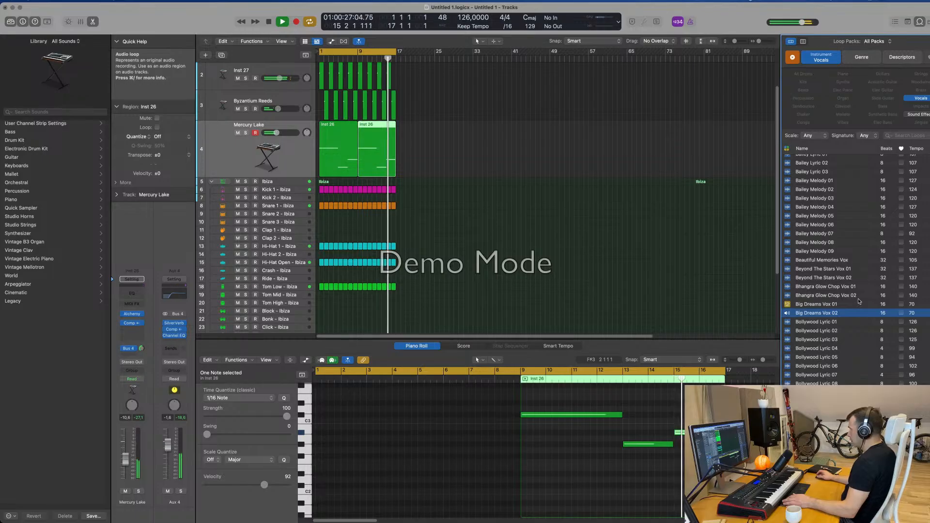
{"action": "left_click", "coordinate": [817, 305]}
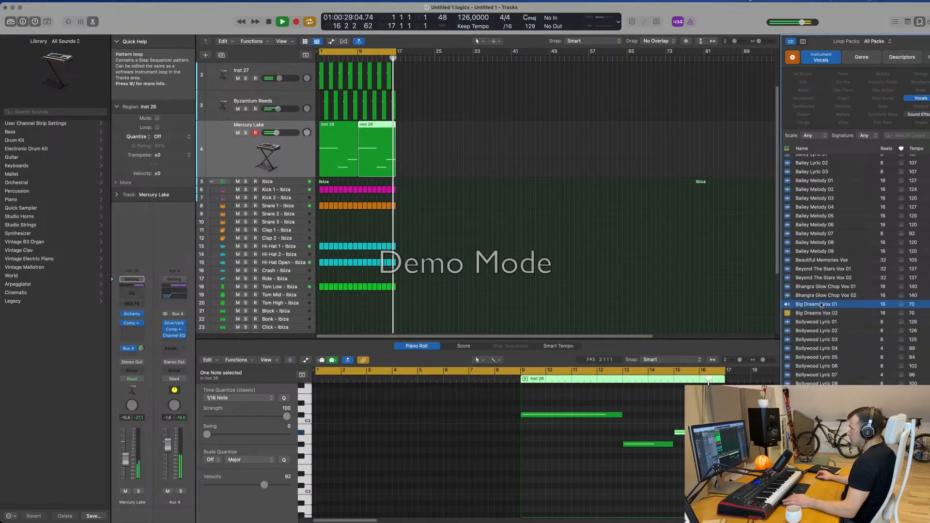
- Add the Big Dreams Vox 01 loop as a new track below the Ibiza drums, starting at bar 1, and play it back
{"action": "scroll", "coordinate": [592, 255], "scroll_direction": "down", "scroll_amount": 5}
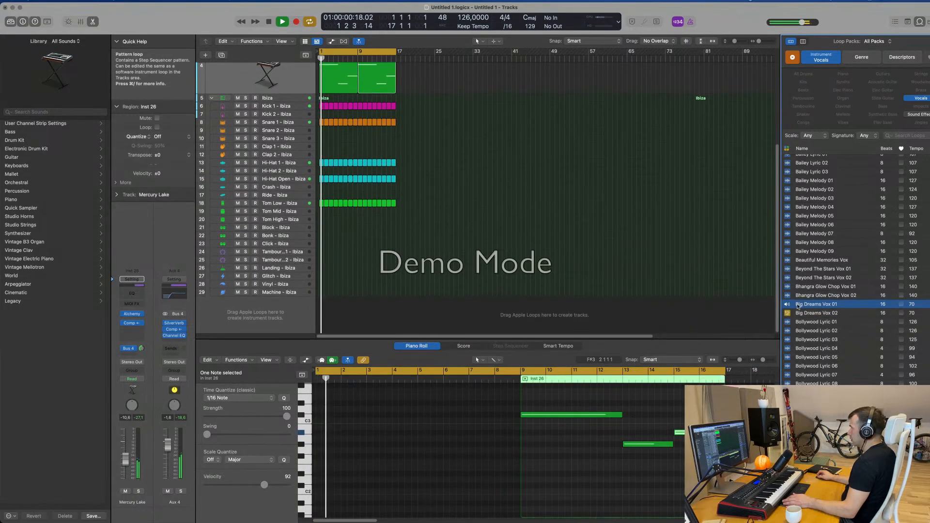
{"action": "left_click_drag", "start_coordinate": [798, 306], "coordinate": [388, 316]}
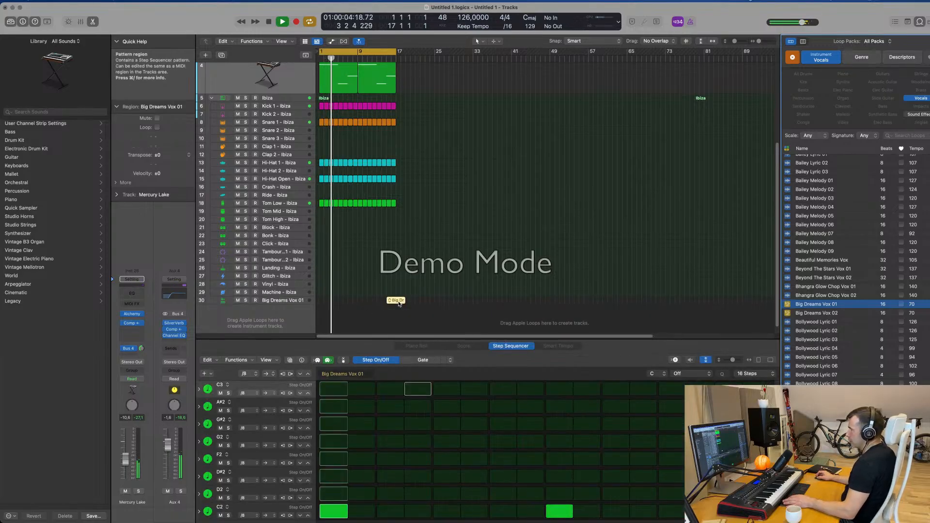
{"action": "left_click_drag", "start_coordinate": [396, 300], "coordinate": [317, 301]}
{"action": "left_click", "coordinate": [289, 302]}
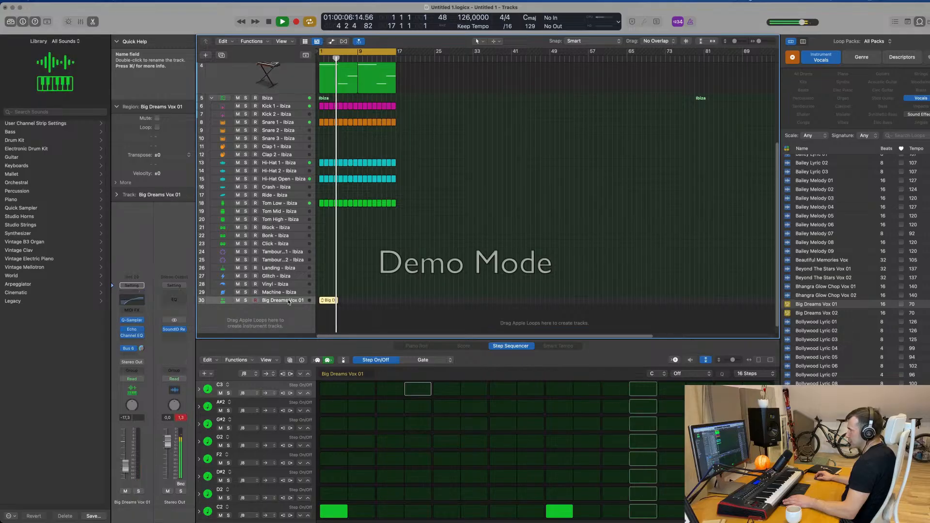
{"action": "key", "text": "space"}
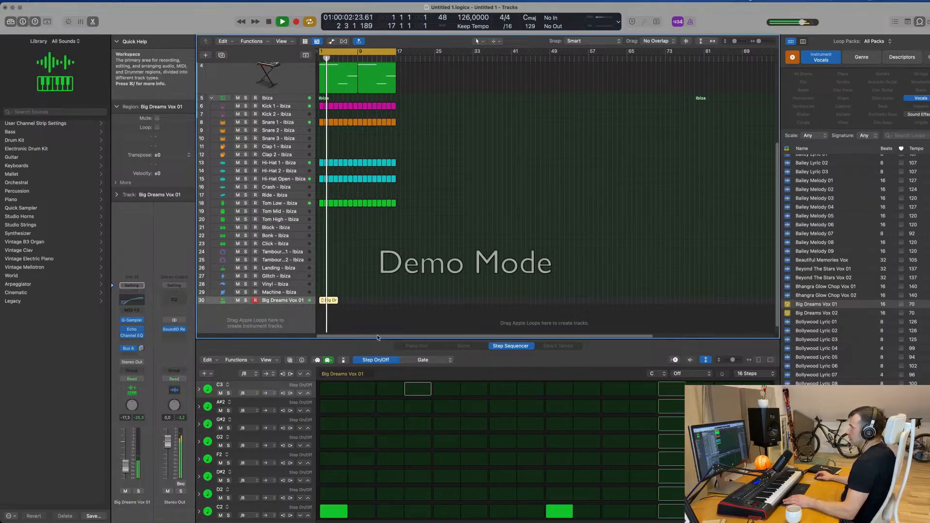
- Enlarge the Step Sequencer editor, check the Big Dreams Vox region's alternative loops and restart playback
{"action": "left_click_drag", "start_coordinate": [399, 335], "coordinate": [399, 283]}
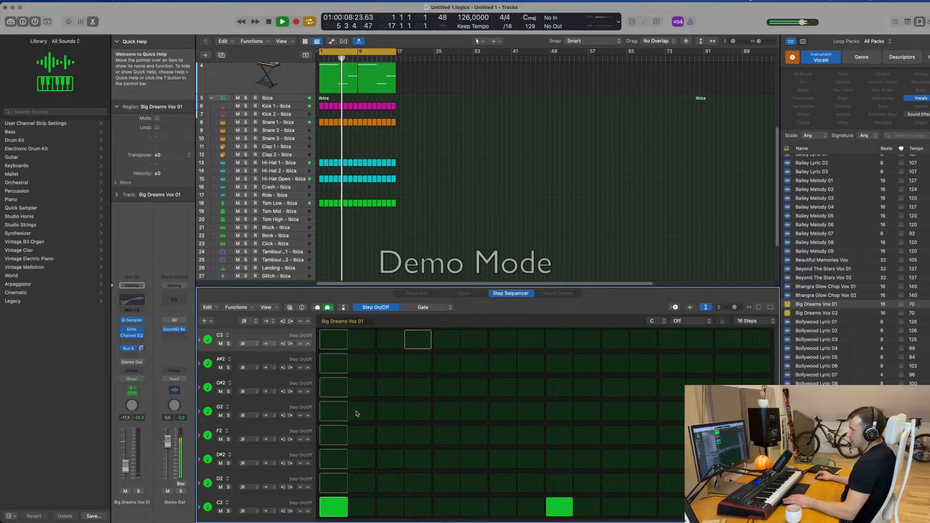
{"action": "scroll", "coordinate": [374, 228], "scroll_direction": "down", "scroll_amount": 5}
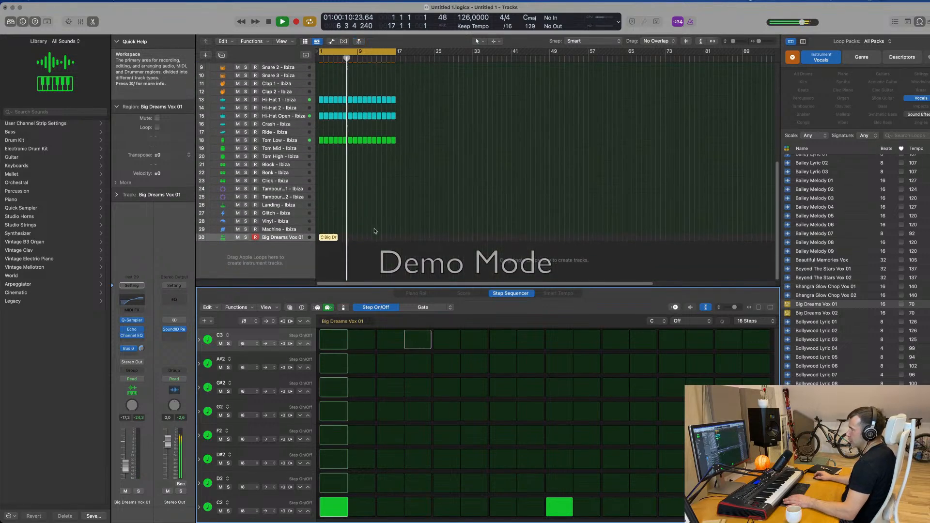
{"action": "left_click", "coordinate": [322, 241]}
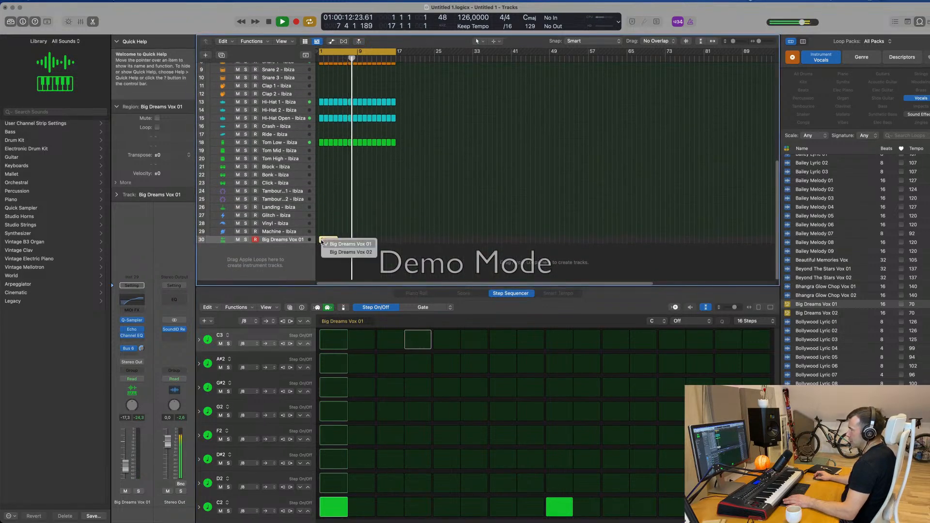
{"action": "key", "text": "space"}
{"action": "key", "text": "space"}
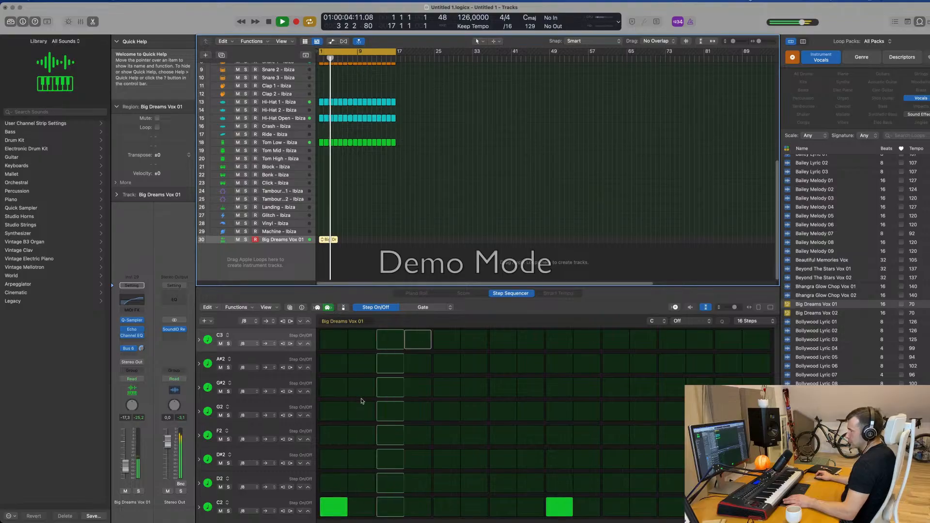
- Try the vocal pattern's first step on G#2, G2 and D#2 instead of C2, and restore the C2 step
{"action": "left_click", "coordinate": [335, 507]}
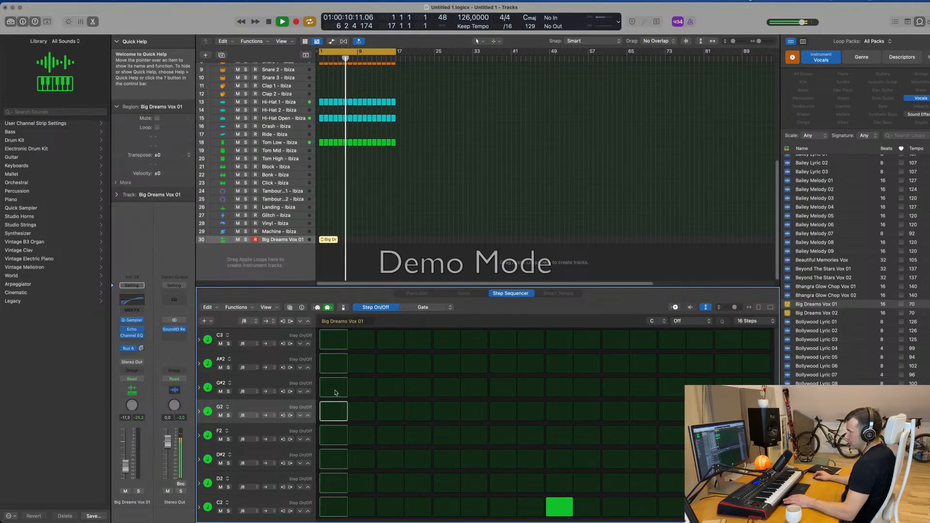
{"action": "left_click", "coordinate": [338, 387]}
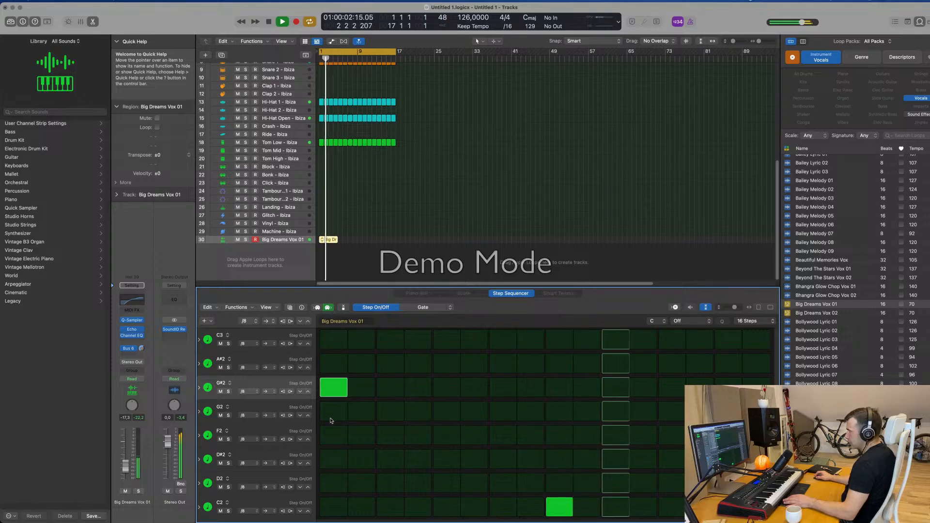
{"action": "left_click", "coordinate": [333, 414]}
{"action": "left_click", "coordinate": [334, 387]}
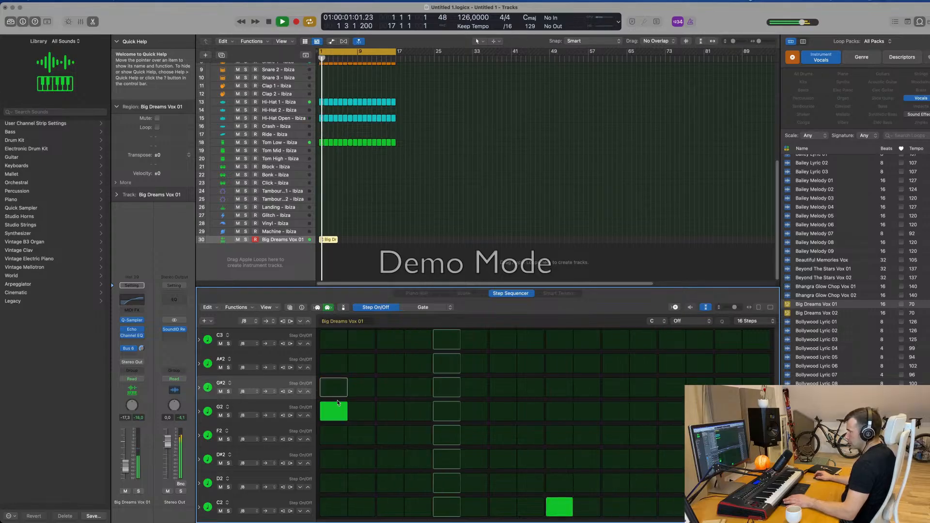
{"action": "left_click", "coordinate": [332, 414]}
{"action": "key", "text": "space"}
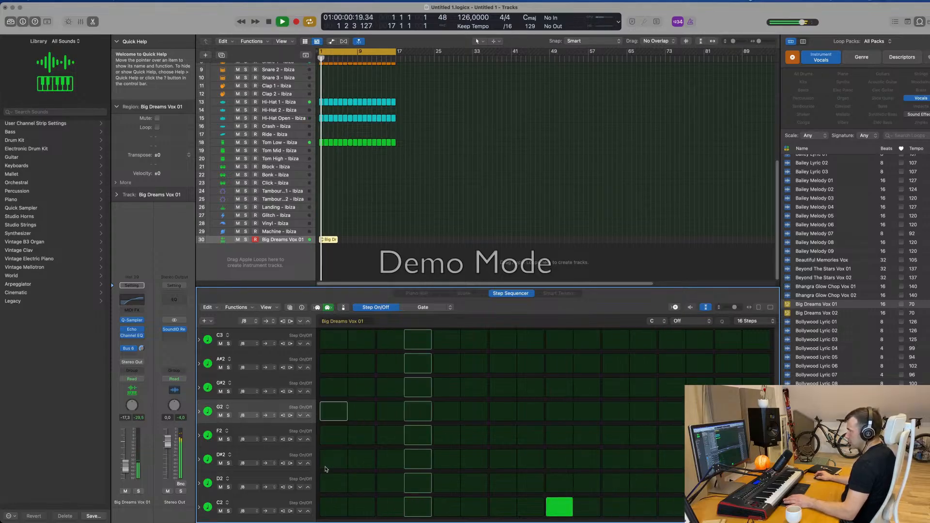
{"action": "left_click", "coordinate": [330, 465]}
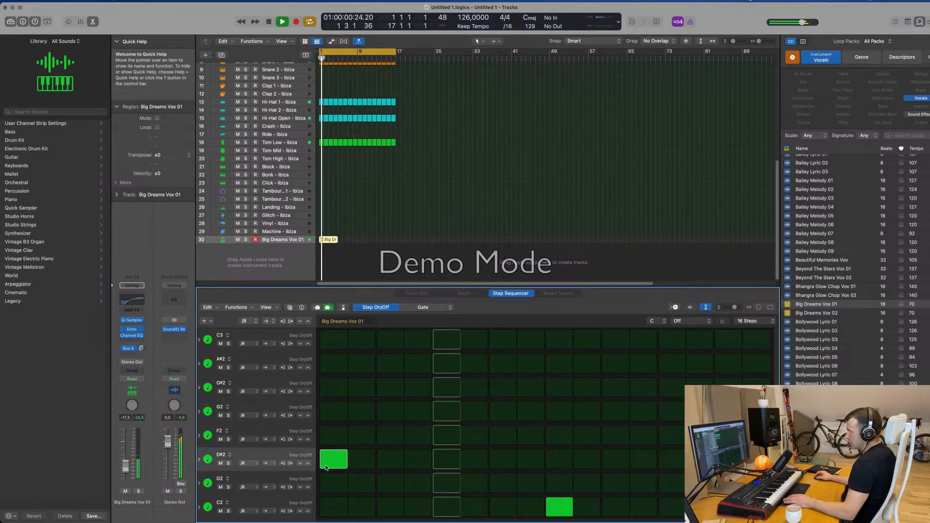
{"action": "key", "text": "space"}
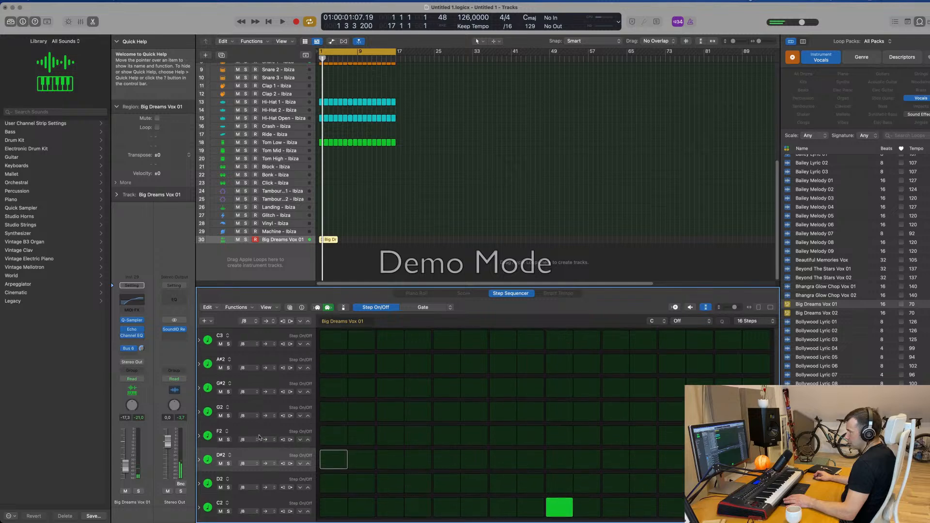
{"action": "left_click", "coordinate": [332, 509]}
{"action": "key", "text": "space"}
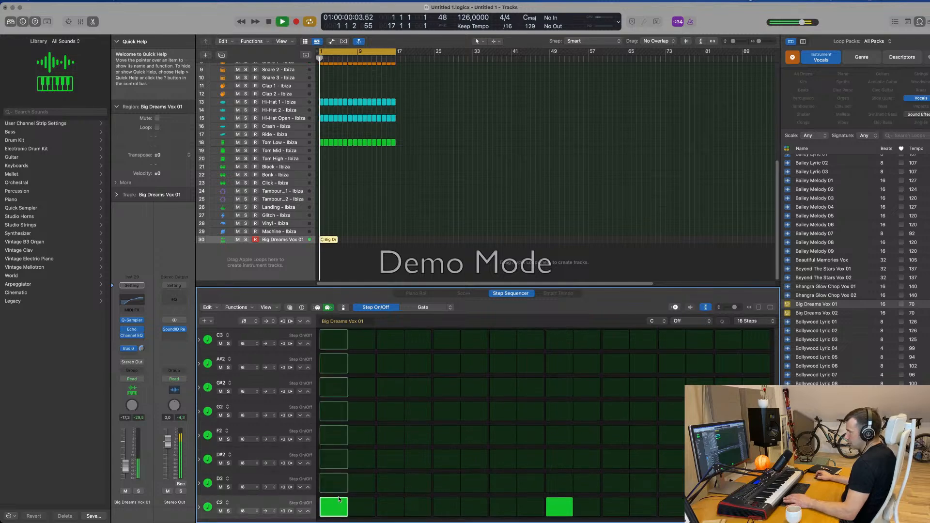
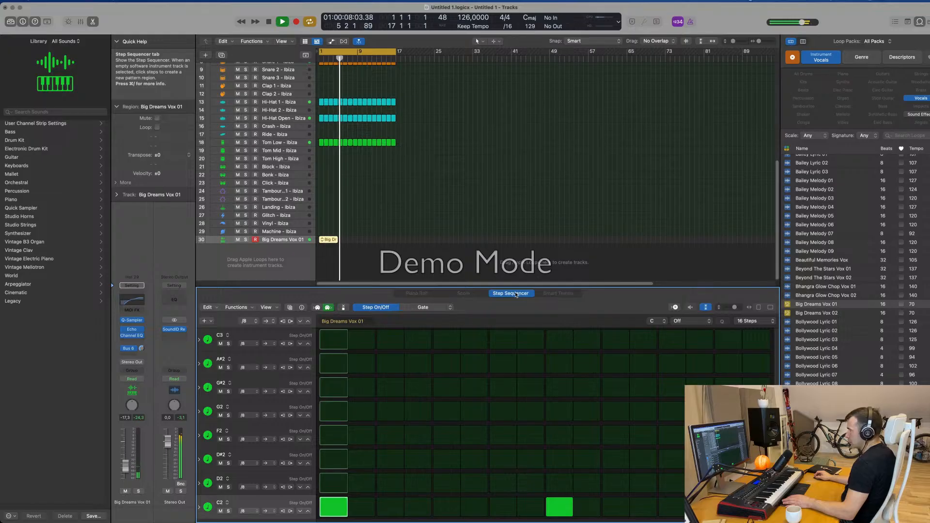
{"action": "left_click", "coordinate": [414, 235]}
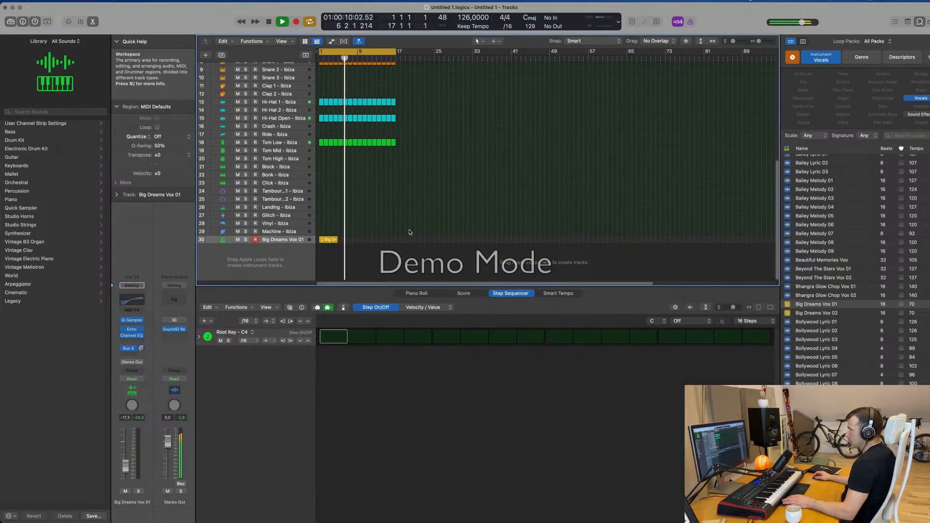
{"action": "left_click", "coordinate": [510, 292]}
{"action": "left_click", "coordinate": [545, 294]}
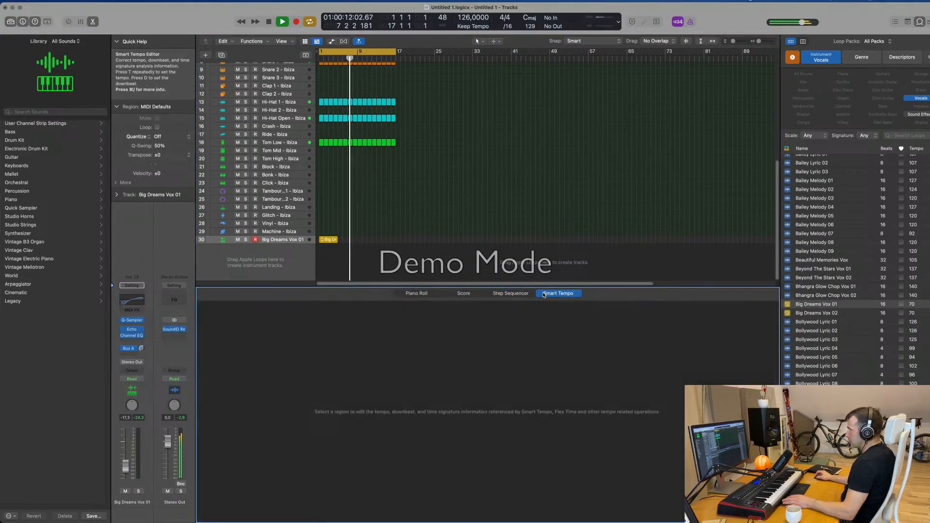
{"action": "left_click", "coordinate": [510, 294]}
- Repeat the Big Dreams Vox 01 region back to back through bar 16 and set its track volume to -22.0 dB
{"action": "key", "text": "space"}
{"action": "left_click", "coordinate": [336, 241]}
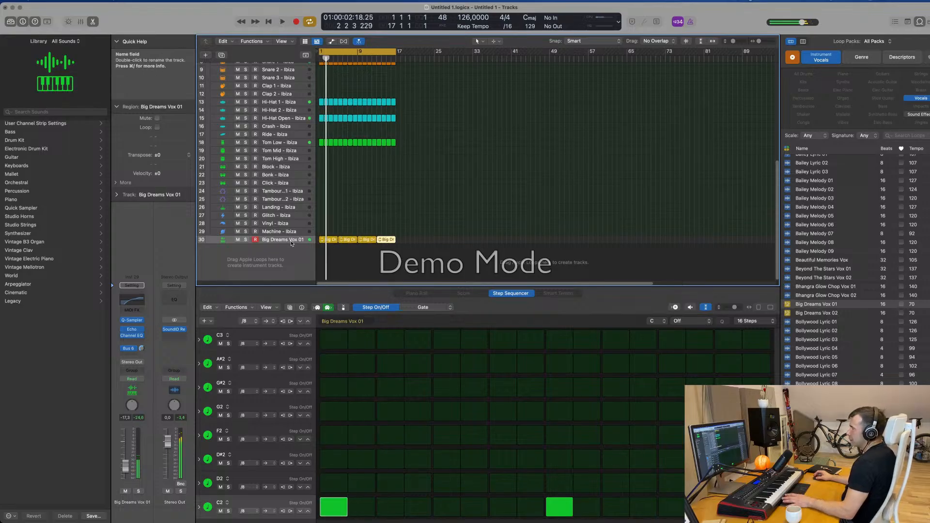
{"action": "key", "text": "space"}
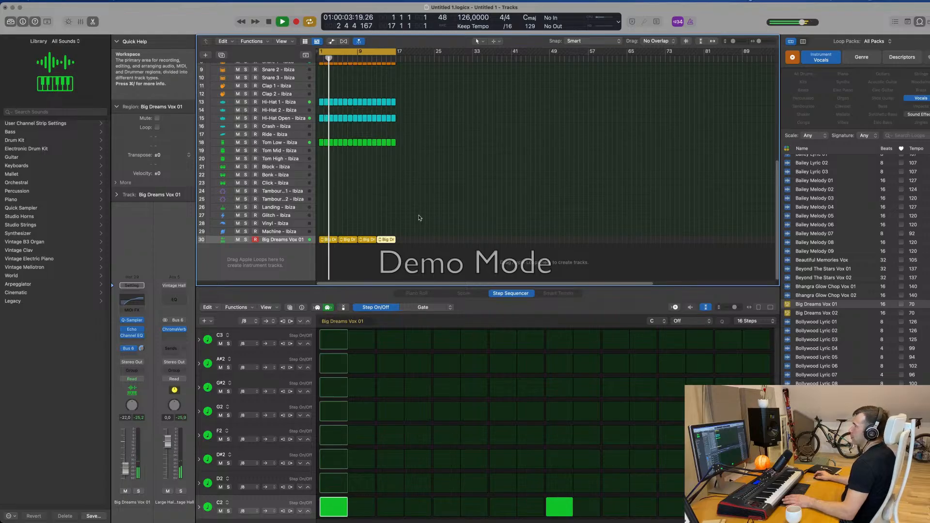
- Browse the vocal loops alphabetically and audition Brahms Lyric 01, Byron Improv 10 and Cali Swag Choir against the track
{"action": "scroll", "coordinate": [419, 218], "scroll_direction": "up", "scroll_amount": 10}
{"action": "scroll", "coordinate": [837, 294], "scroll_direction": "down", "scroll_amount": 4}
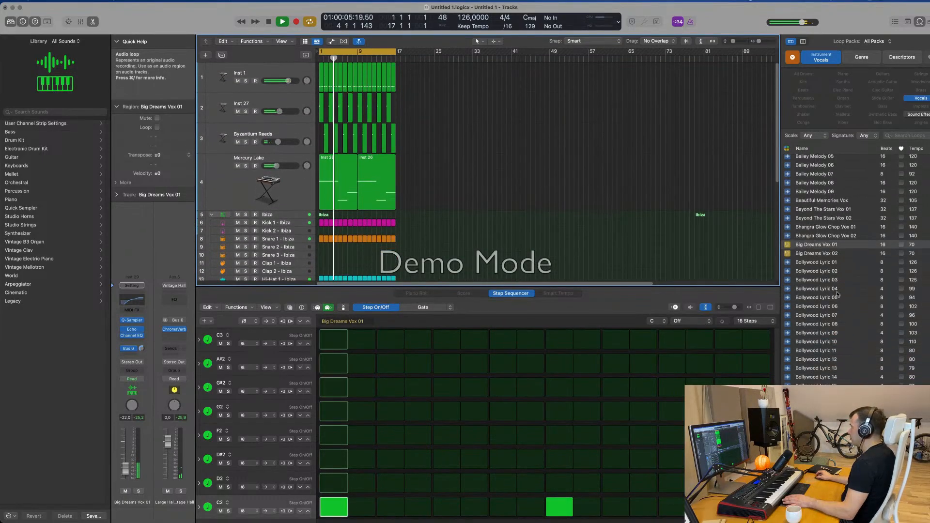
{"action": "scroll", "coordinate": [837, 293], "scroll_direction": "down", "scroll_amount": 15}
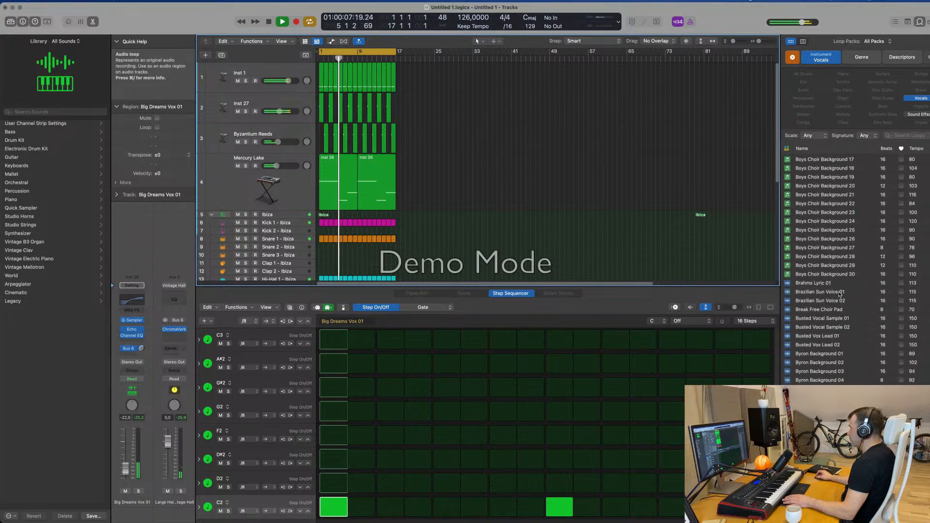
{"action": "scroll", "coordinate": [855, 285], "scroll_direction": "down", "scroll_amount": 10}
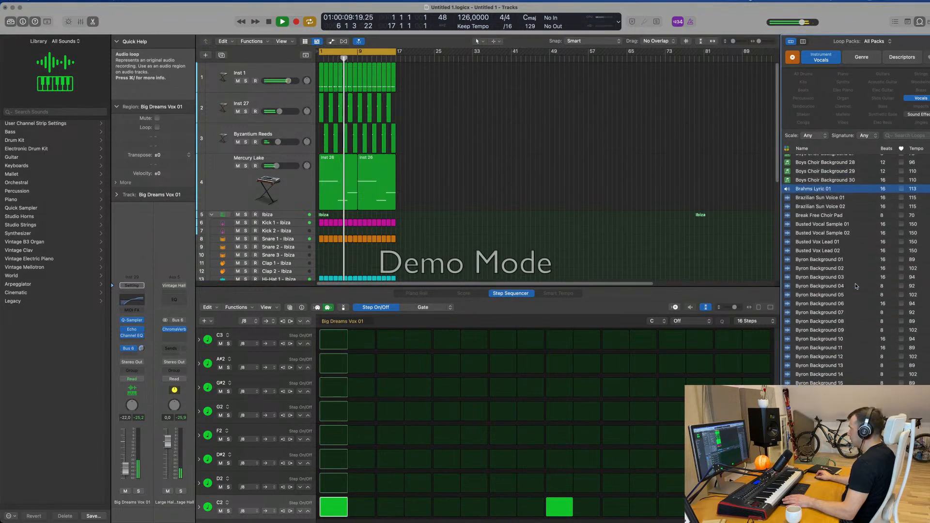
{"action": "left_click", "coordinate": [805, 300]}
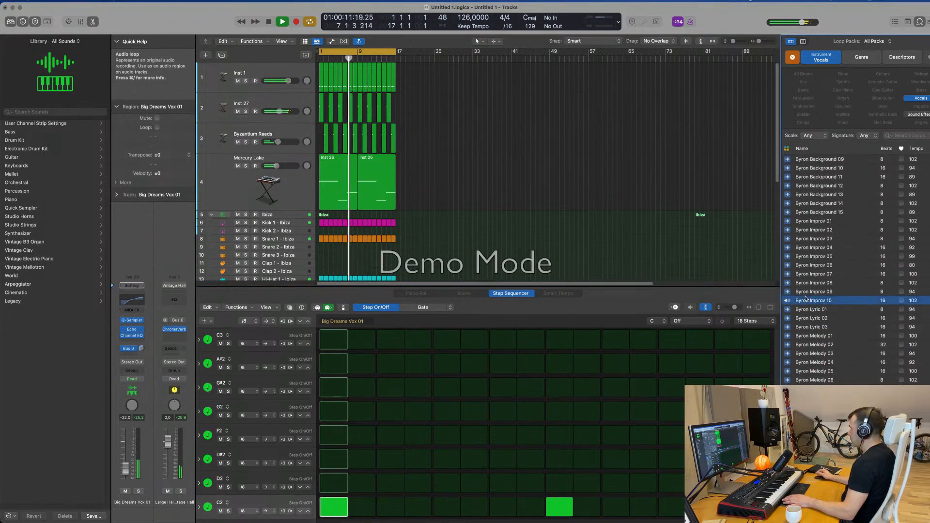
{"action": "scroll", "coordinate": [842, 314], "scroll_direction": "down", "scroll_amount": 5}
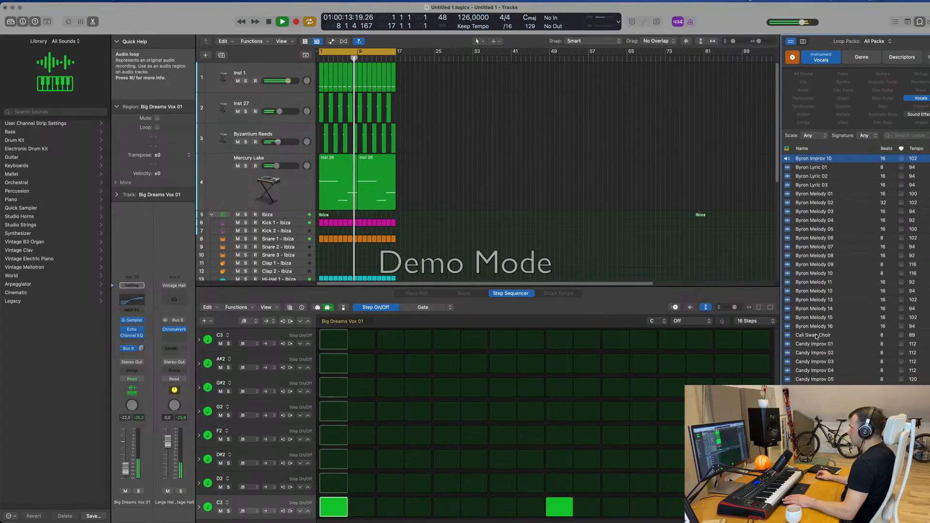
{"action": "left_click", "coordinate": [816, 335]}
{"action": "scroll", "coordinate": [858, 317], "scroll_direction": "down", "scroll_amount": 8}
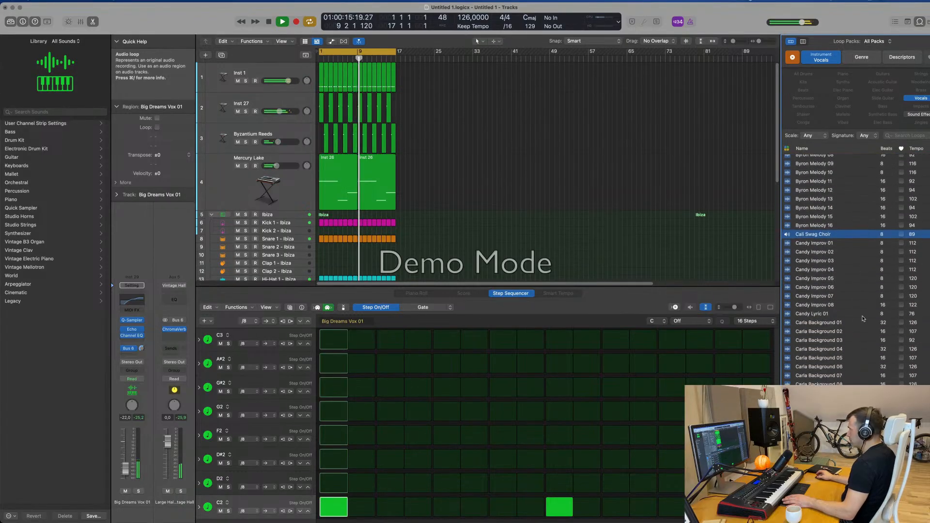
{"action": "left_click", "coordinate": [818, 301]}
{"action": "scroll", "coordinate": [859, 311], "scroll_direction": "down", "scroll_amount": 15}
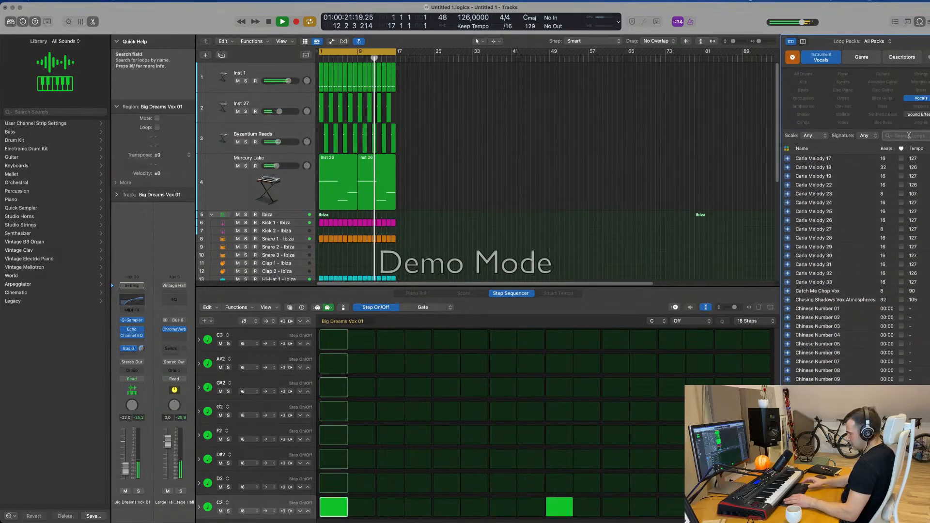
- Search the vocal loops for "space" and for "alien", clearing the search after each
{"action": "type", "text": "space"}
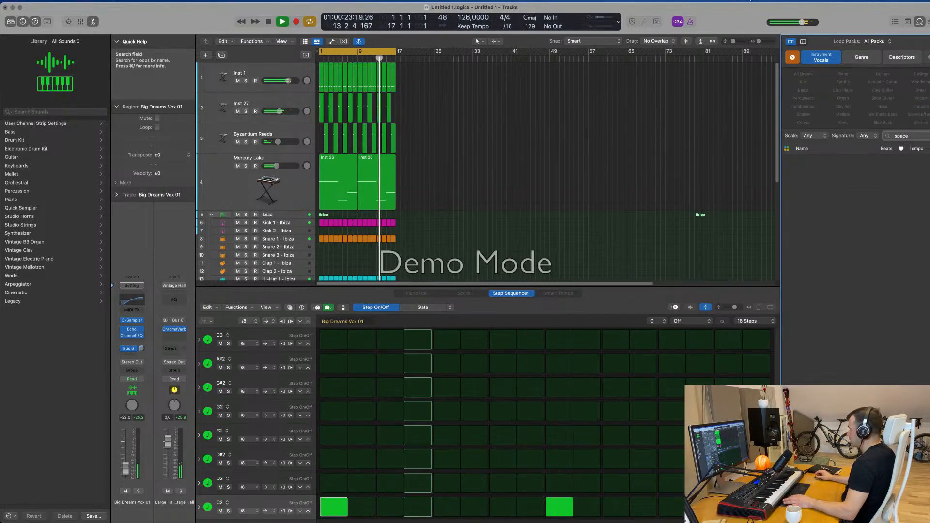
{"action": "left_click", "coordinate": [925, 136]}
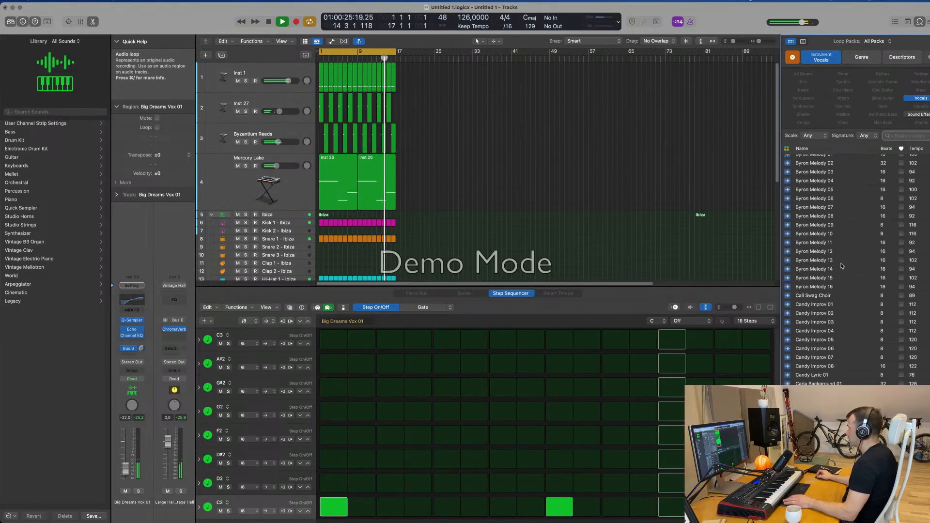
{"action": "scroll", "coordinate": [843, 263], "scroll_direction": "down", "scroll_amount": 10}
{"action": "type", "text": "alie"}
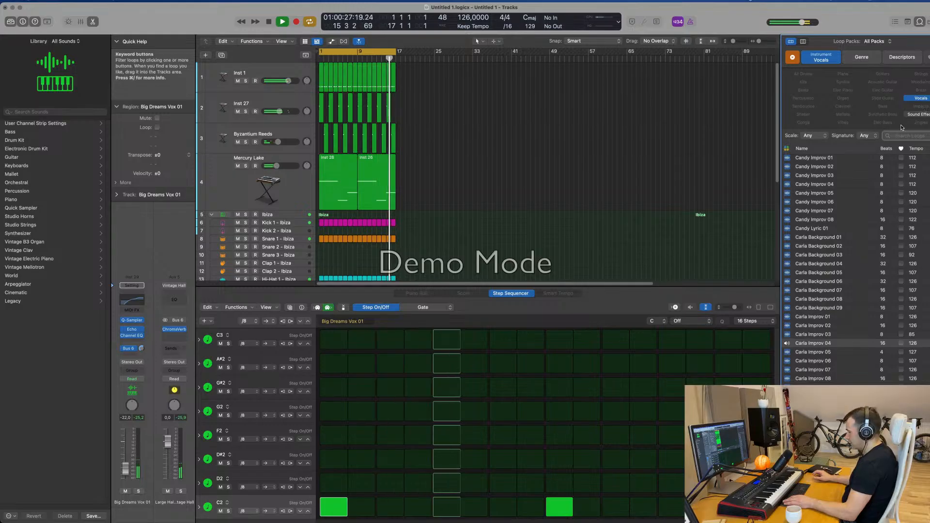
{"action": "type", "text": "n"}
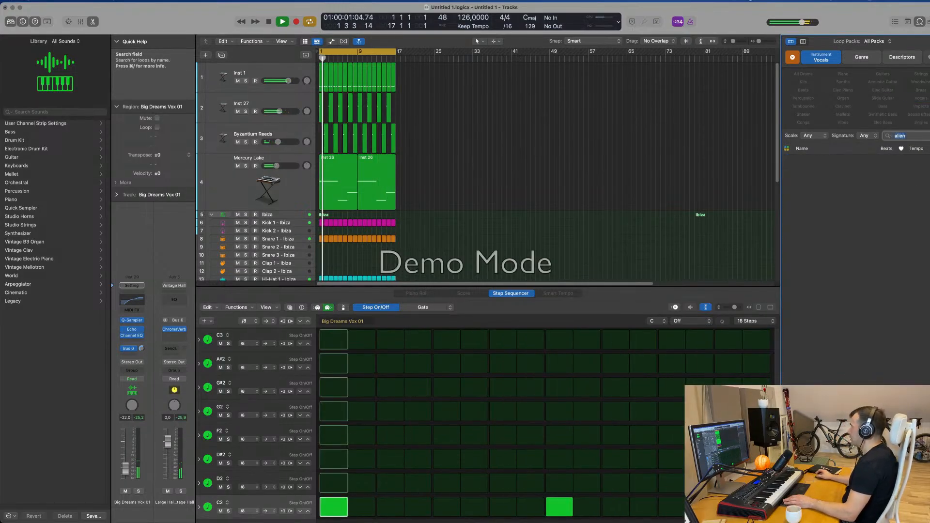
{"action": "key", "text": "BackSpace"}
- Audition Chasing Shadows Vox Atmospheres and City of Angeles Choir and browse the vocal loops on to the Darcy Melody entries
{"action": "scroll", "coordinate": [879, 330], "scroll_direction": "down", "scroll_amount": 10}
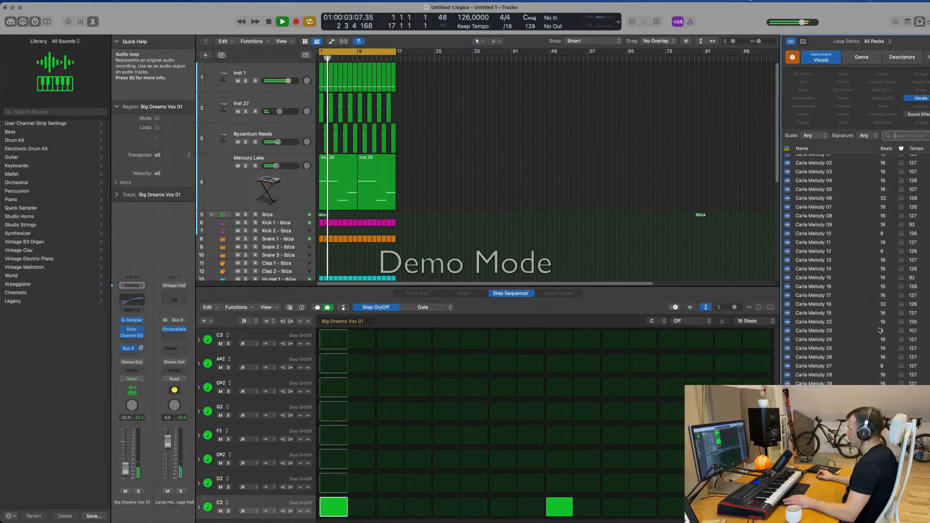
{"action": "scroll", "coordinate": [880, 331], "scroll_direction": "down", "scroll_amount": 5}
{"action": "left_click", "coordinate": [845, 196]}
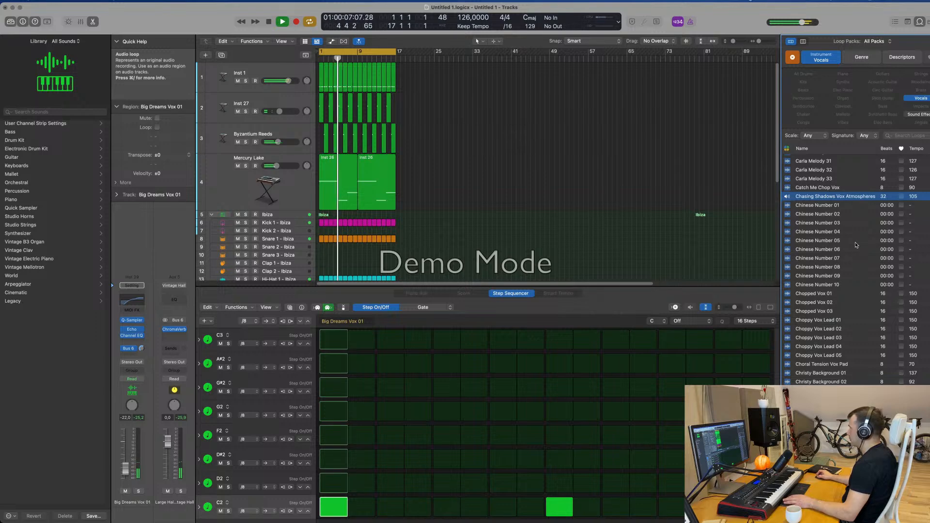
{"action": "scroll", "coordinate": [843, 233], "scroll_direction": "down", "scroll_amount": 5}
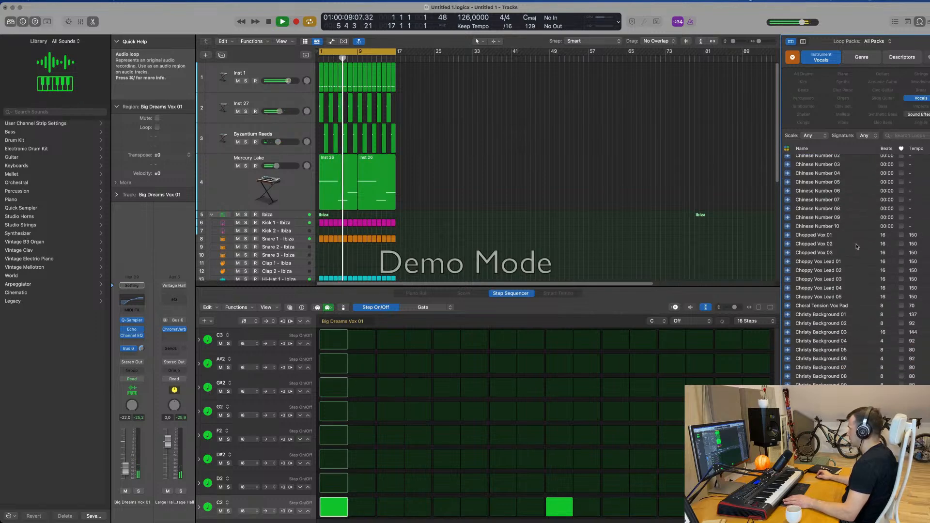
{"action": "scroll", "coordinate": [857, 246], "scroll_direction": "down", "scroll_amount": 5}
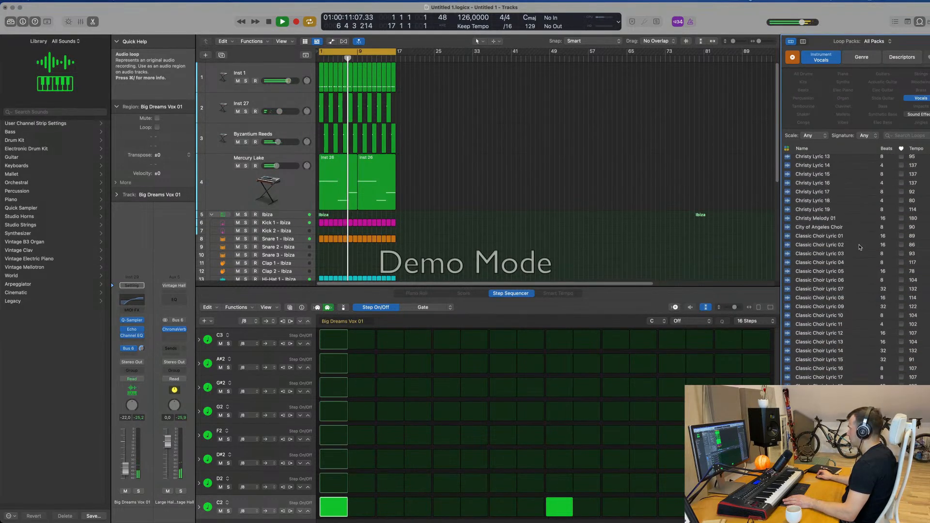
{"action": "left_click", "coordinate": [829, 227]}
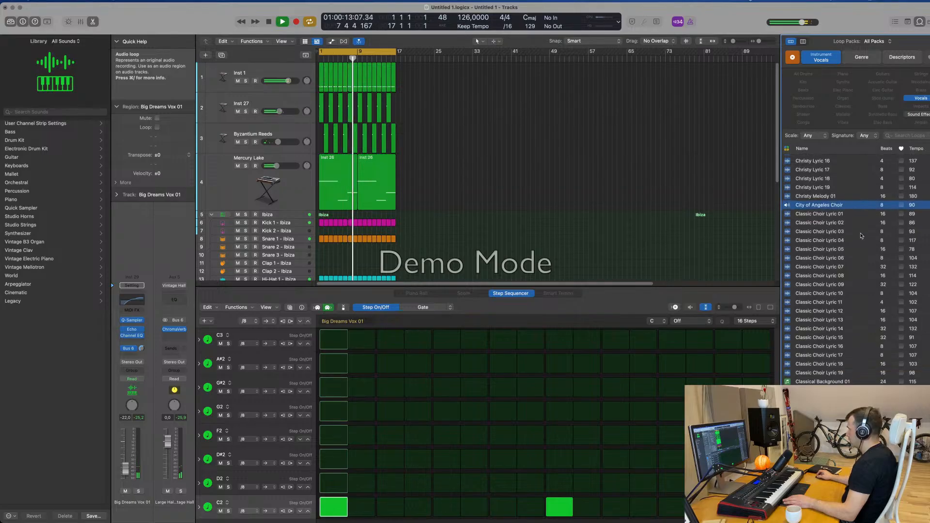
{"action": "scroll", "coordinate": [862, 235], "scroll_direction": "down", "scroll_amount": 2}
{"action": "scroll", "coordinate": [869, 239], "scroll_direction": "down", "scroll_amount": 10}
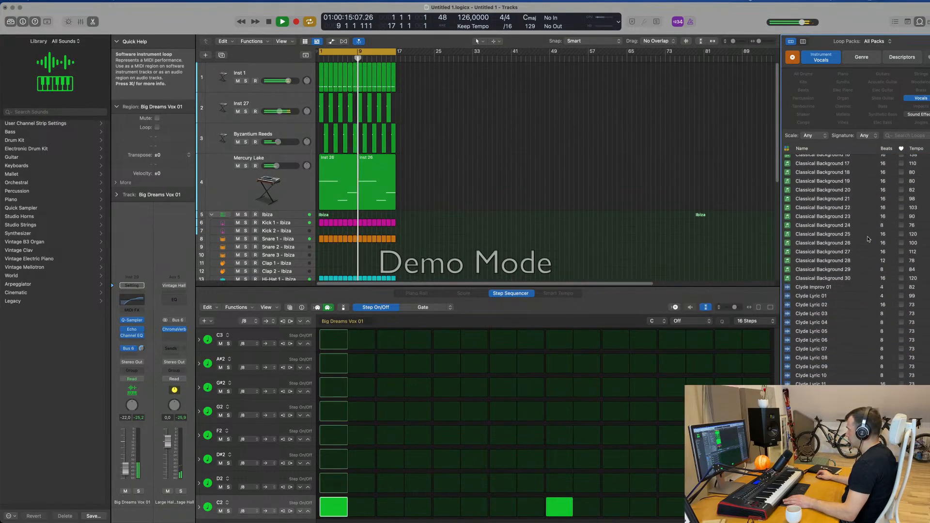
{"action": "scroll", "coordinate": [868, 239], "scroll_direction": "down", "scroll_amount": 15}
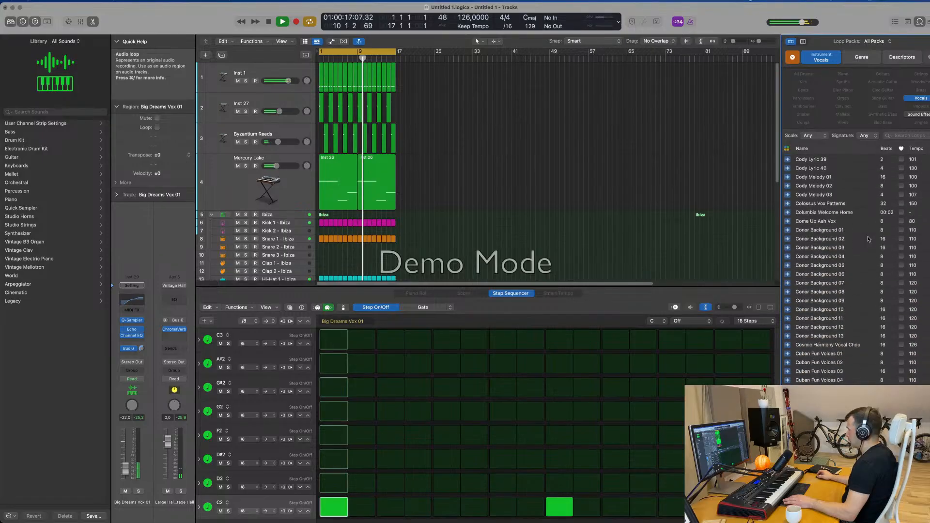
{"action": "scroll", "coordinate": [869, 239], "scroll_direction": "down", "scroll_amount": 10}
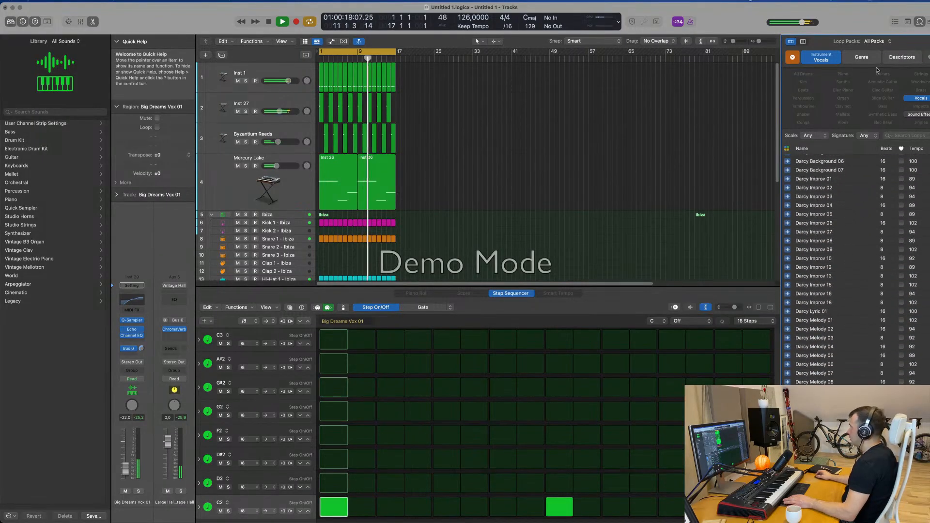
- Clear the Vocals filter, close the Loop Browser and deselect the vocal region in the arrangement
{"action": "left_click", "coordinate": [792, 58]}
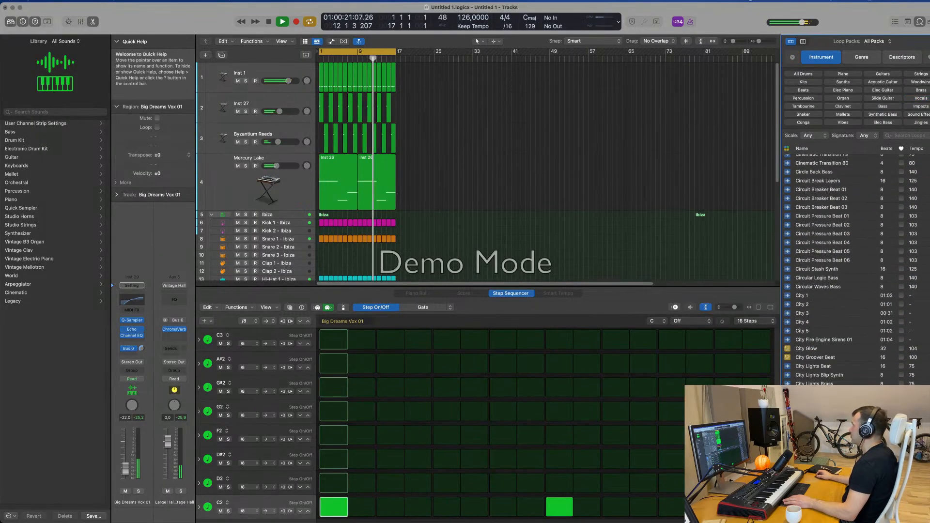
{"action": "left_click", "coordinate": [919, 22]}
{"action": "left_click", "coordinate": [650, 135]}
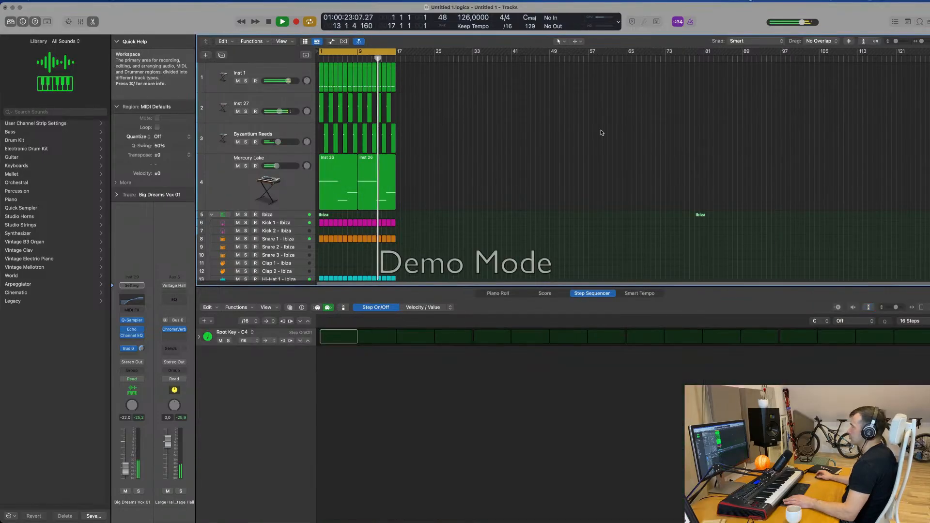
{"action": "scroll", "coordinate": [470, 170], "scroll_direction": "down", "scroll_amount": 6}
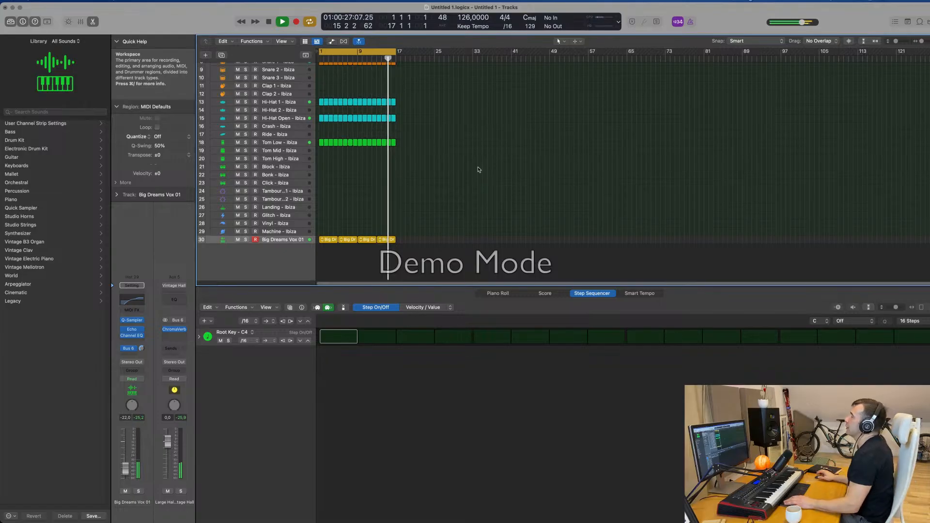
{"action": "scroll", "coordinate": [341, 159], "scroll_direction": "up", "scroll_amount": 6}
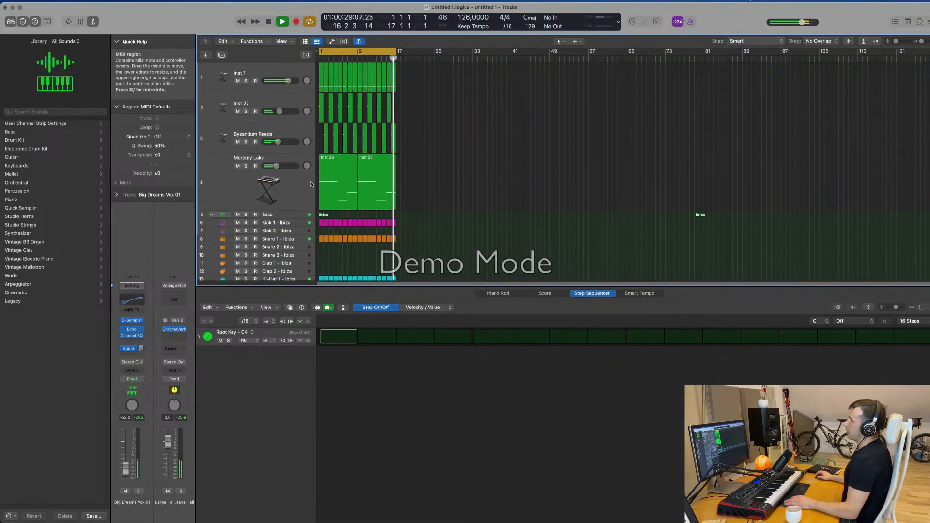
- Create a new instrument track with Inst 27's settings below it and move Inst 27's bar 1 region onto it
{"action": "left_click", "coordinate": [300, 184]}
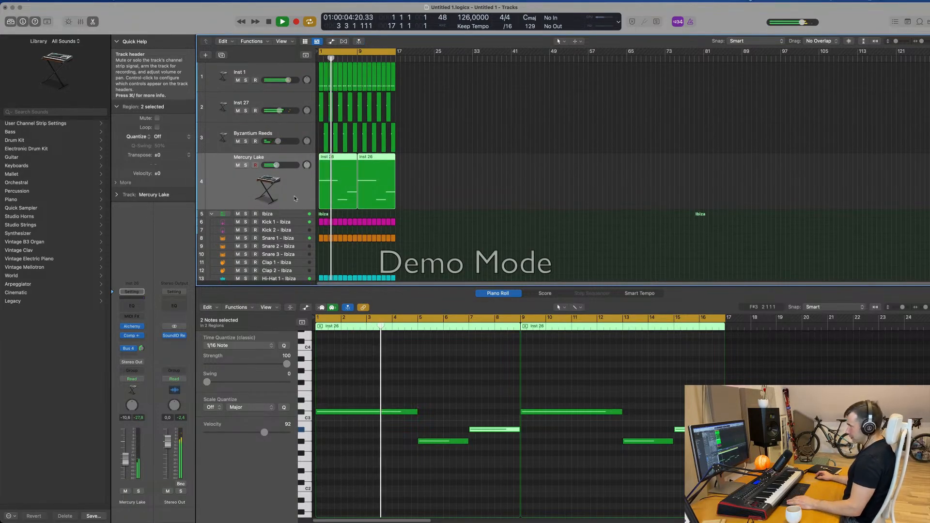
{"action": "left_click", "coordinate": [297, 99]}
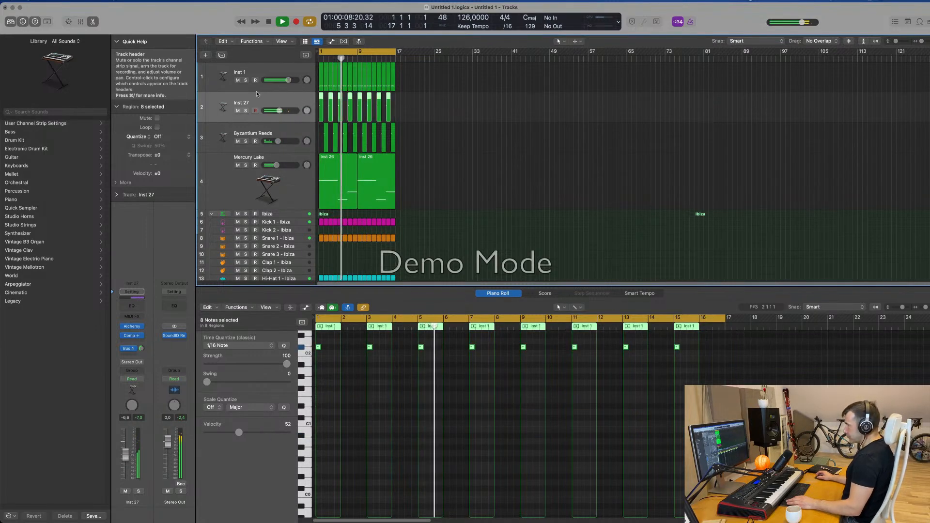
{"action": "key", "text": "alt+super+s"}
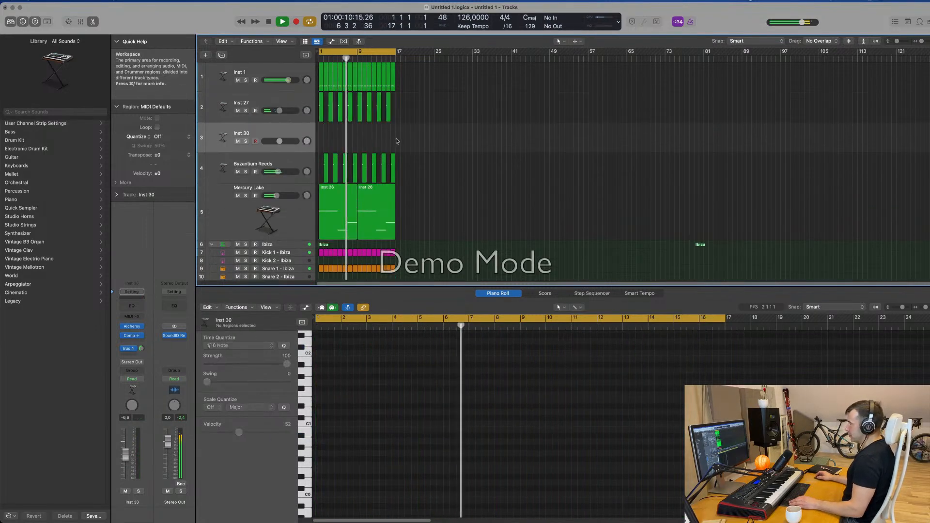
{"action": "left_click", "coordinate": [323, 106]}
{"action": "left_click_drag", "start_coordinate": [323, 107], "coordinate": [322, 138]}
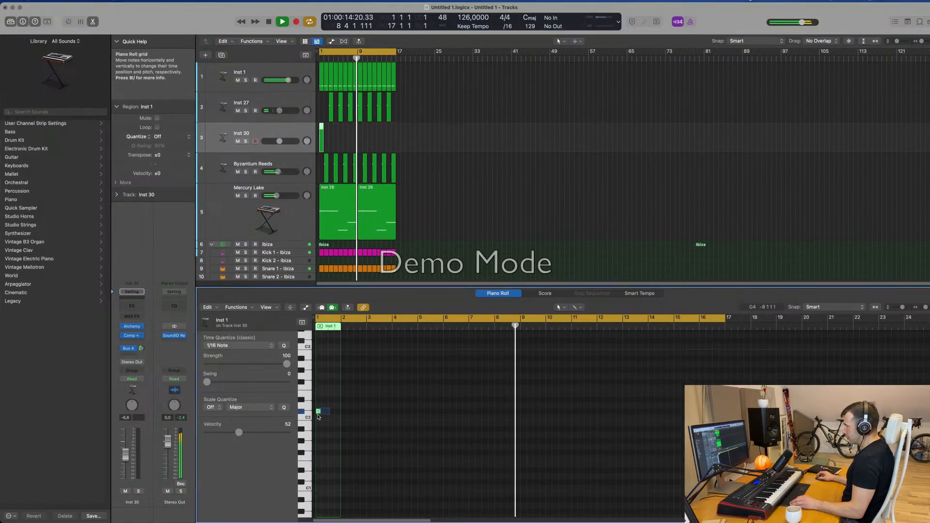
- Stack three notes into a chord at the start of the Inst 30 region and lengthen the region to two bars
{"action": "mouse_move", "coordinate": [319, 412]}
{"action": "left_mouse_down"}
{"action": "mouse_move", "coordinate": [318, 400]}
{"action": "mouse_move", "coordinate": [318, 429]}
{"action": "left_mouse_up"}
{"action": "left_click_drag", "start_coordinate": [352, 474], "coordinate": [339, 491]}
{"action": "key", "text": "BackSpace"}
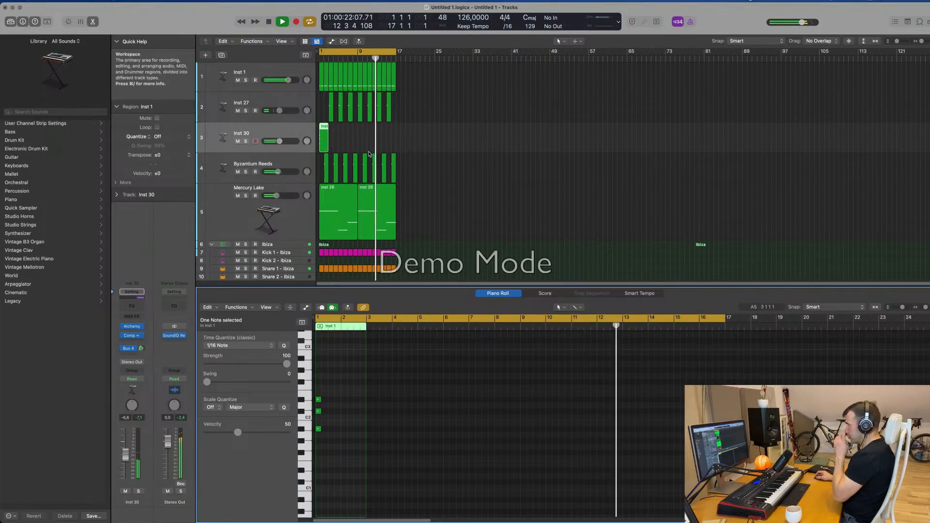
- Copy Inst 27's bar 3 region to its bar 1 and select the Inst 30 track with its chord region
{"action": "left_click", "coordinate": [332, 95]}
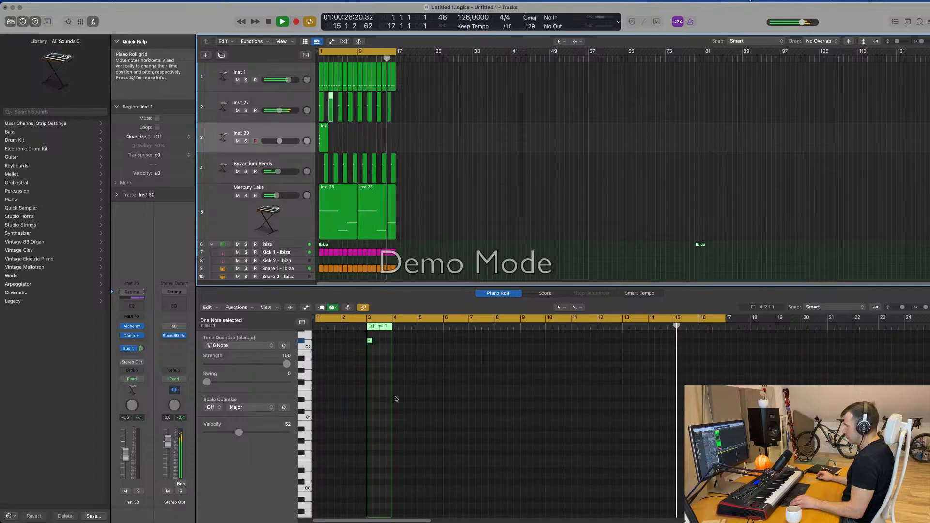
{"action": "scroll", "coordinate": [371, 368], "scroll_direction": "up", "scroll_amount": 2}
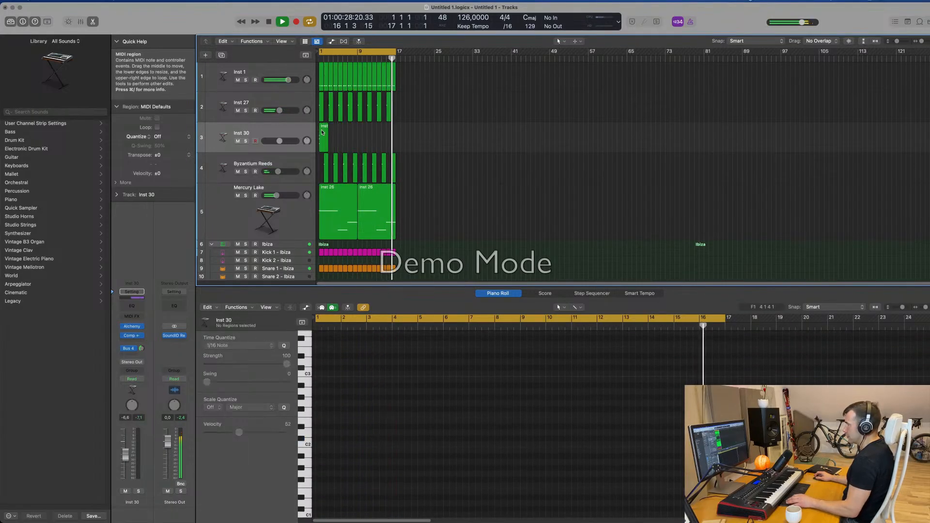
{"action": "left_click", "coordinate": [301, 131]}
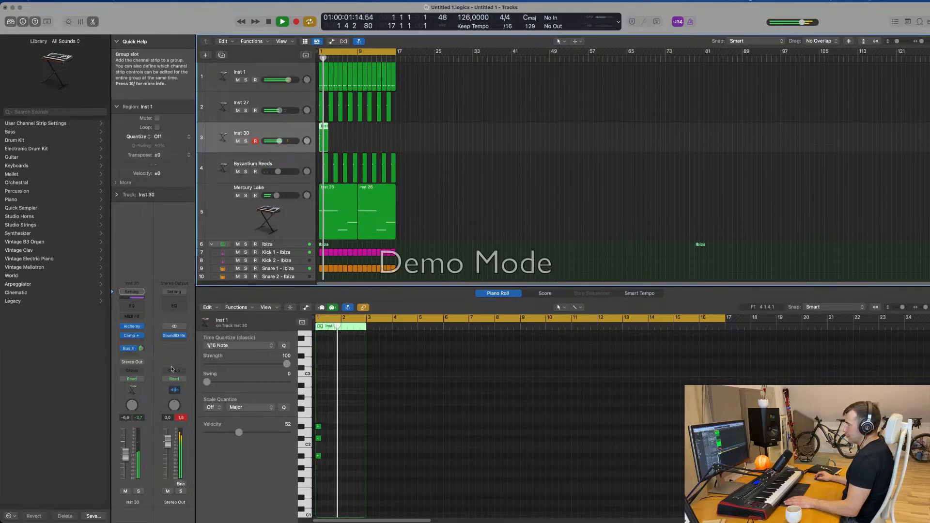
- Open the Inst 30 track's Alchemy synth, filter the presets to Keys and load the Afterthought (1) preset
{"action": "left_click", "coordinate": [134, 328]}
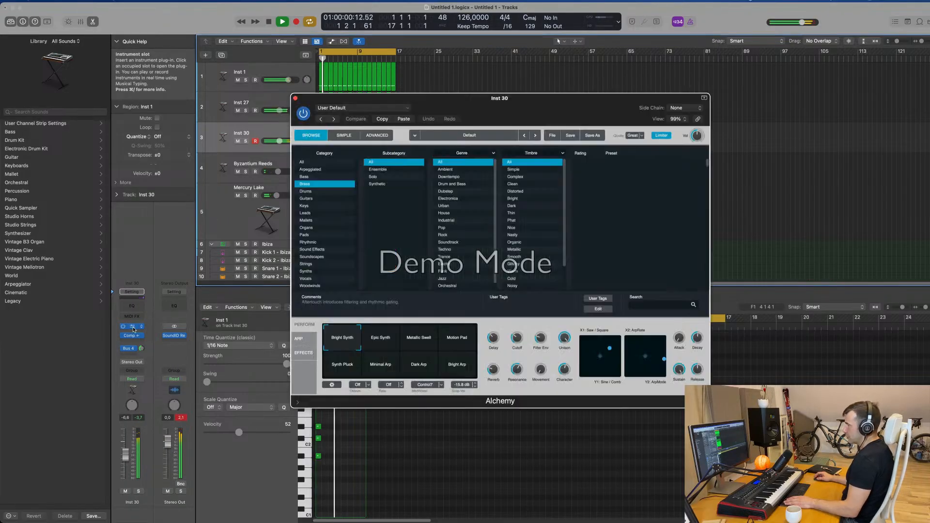
{"action": "left_click_drag", "start_coordinate": [507, 111], "coordinate": [591, 118]}
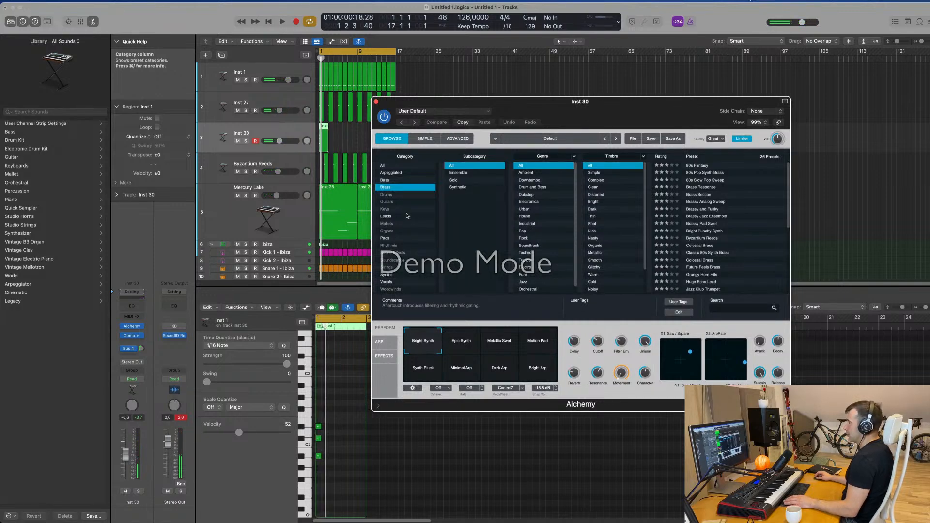
{"action": "left_click", "coordinate": [386, 224]}
{"action": "left_click", "coordinate": [385, 209]}
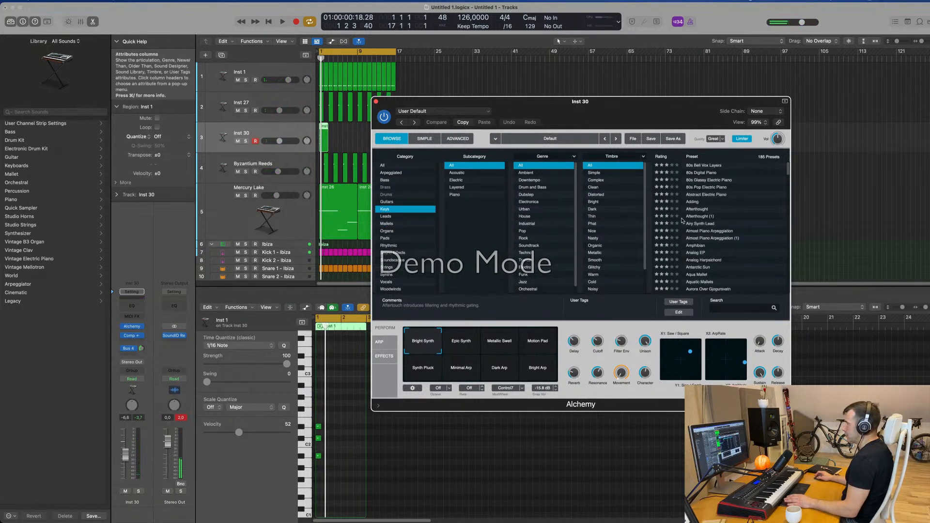
{"action": "left_click_drag", "start_coordinate": [641, 107], "coordinate": [714, 108]}
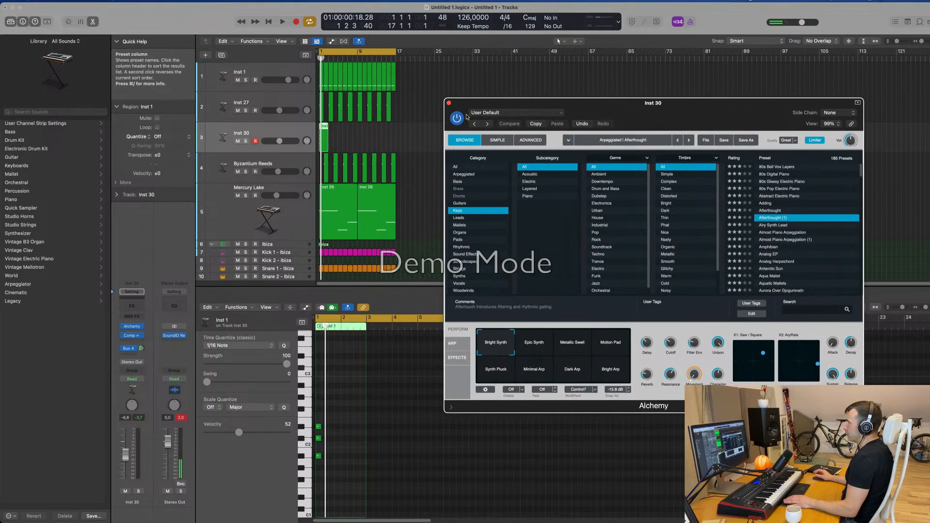
- Move the chord region on the third track from bar 1 to bar 2 and play the arrangement from the start
{"action": "key", "text": "space"}
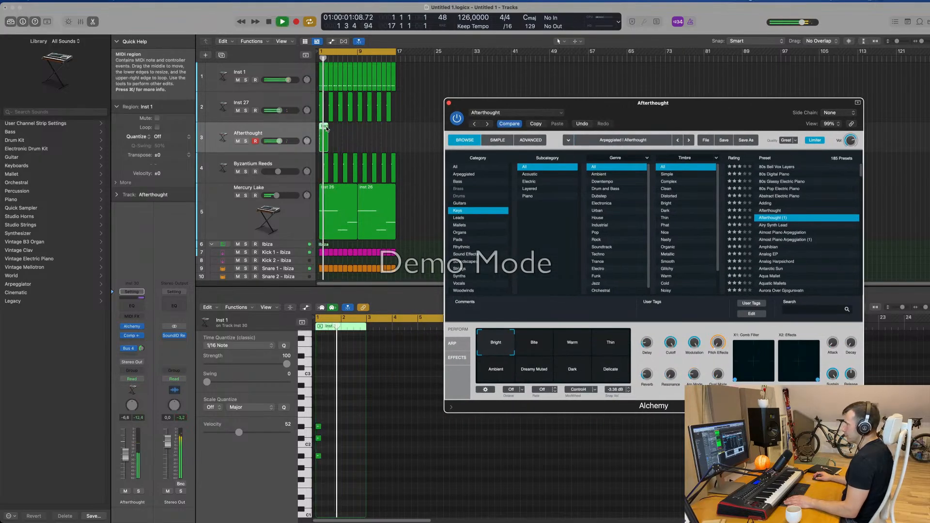
{"action": "left_click_drag", "start_coordinate": [326, 128], "coordinate": [331, 128]}
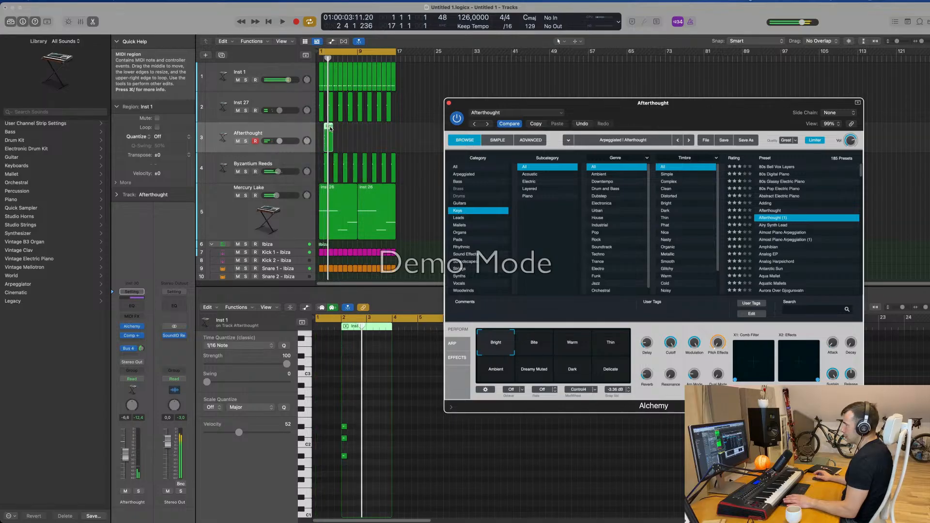
{"action": "key", "text": "Return"}
{"action": "scroll", "coordinate": [354, 137], "scroll_direction": "up", "scroll_amount": 5}
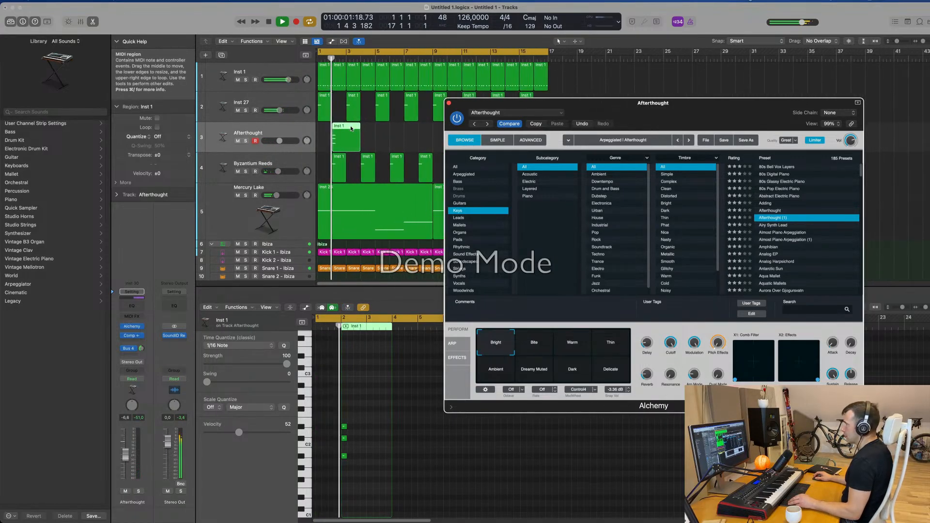
{"action": "left_click_drag", "start_coordinate": [577, 108], "coordinate": [644, 108]}
{"action": "key", "text": "space"}
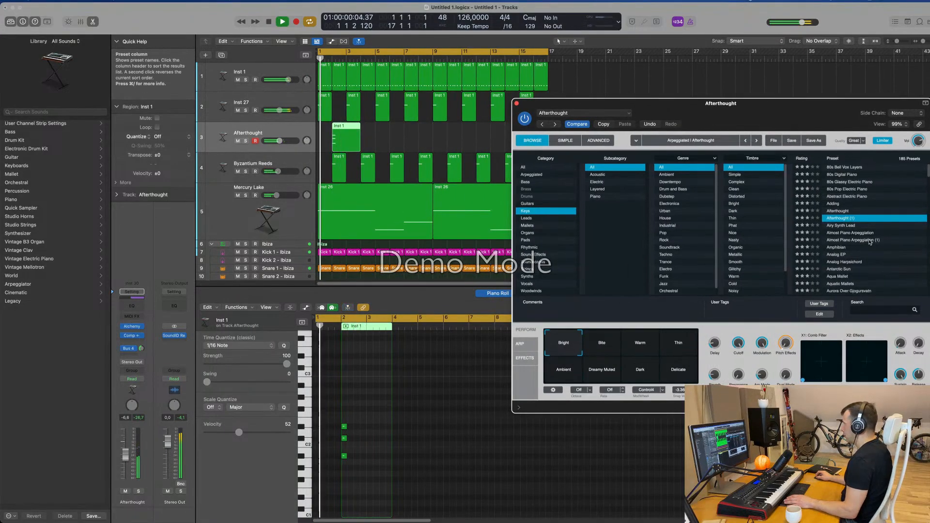
- Load Alchemy's Almost Piano Arpeggiation (1) preset and move the chord region to bar 3 during playback
{"action": "left_click", "coordinate": [852, 240]}
{"action": "left_click_drag", "start_coordinate": [712, 112], "coordinate": [791, 114]}
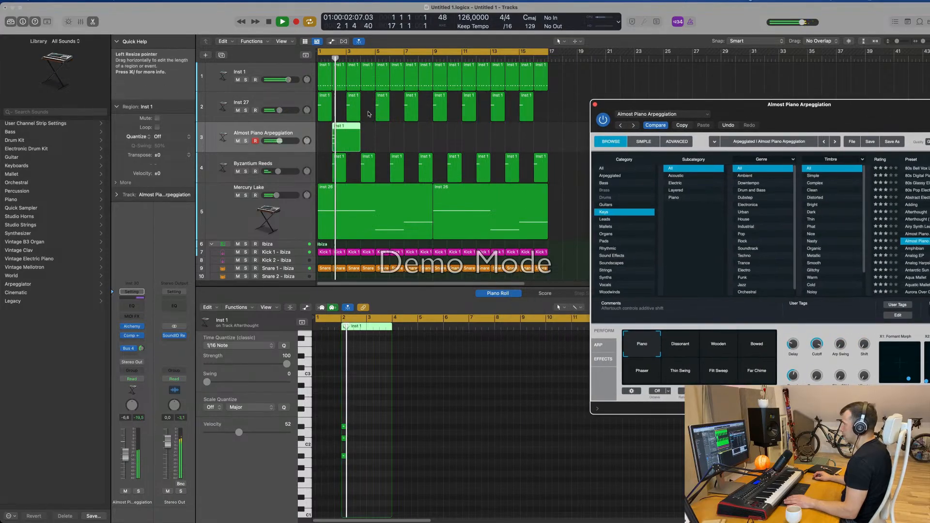
{"action": "mouse_move", "coordinate": [351, 128]}
{"action": "left_mouse_down"}
{"action": "mouse_move", "coordinate": [366, 128]}
{"action": "mouse_move", "coordinate": [355, 128]}
{"action": "left_mouse_up"}
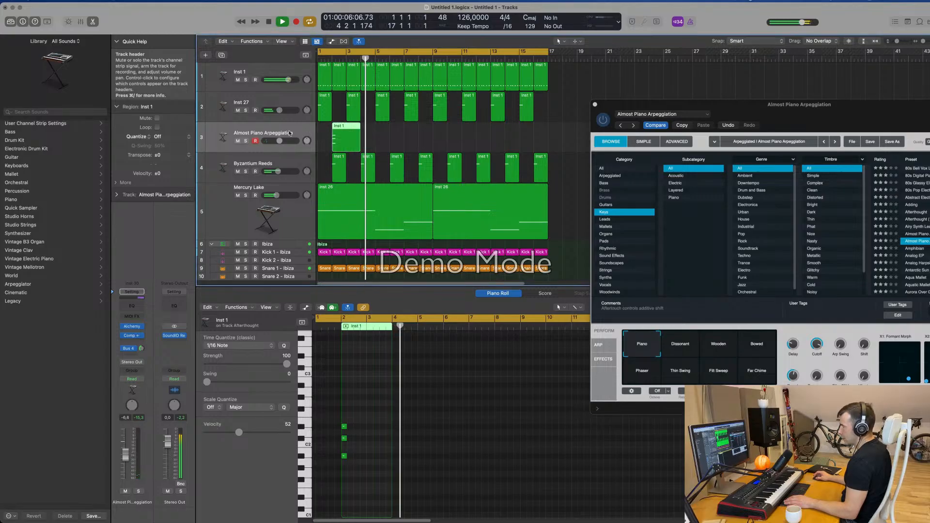
{"action": "key", "text": "Return"}
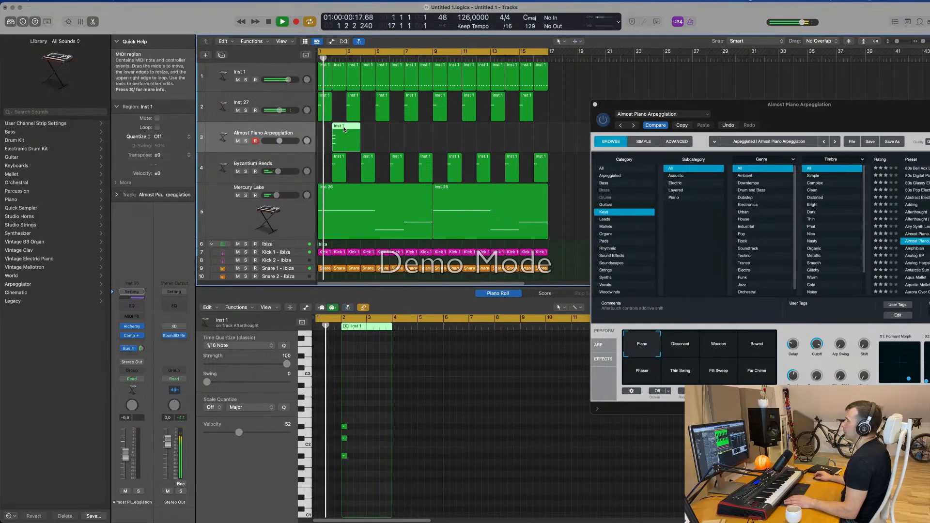
{"action": "left_click_drag", "start_coordinate": [351, 129], "coordinate": [358, 130]}
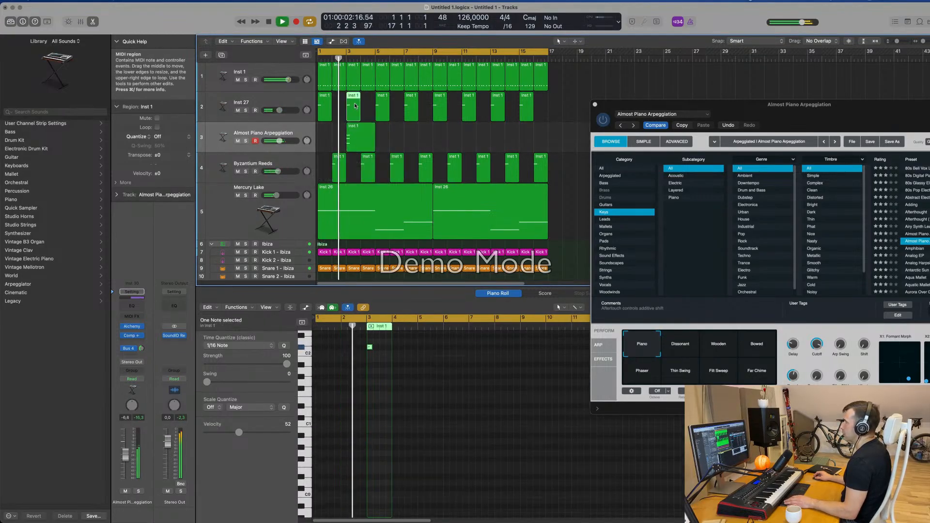
- Load the Bass Keys preset in Alchemy and listen to the chord with it
{"action": "left_click_drag", "start_coordinate": [784, 108], "coordinate": [545, 109]}
{"action": "scroll", "coordinate": [687, 252], "scroll_direction": "down", "scroll_amount": 3}
{"action": "left_click", "coordinate": [686, 255]}
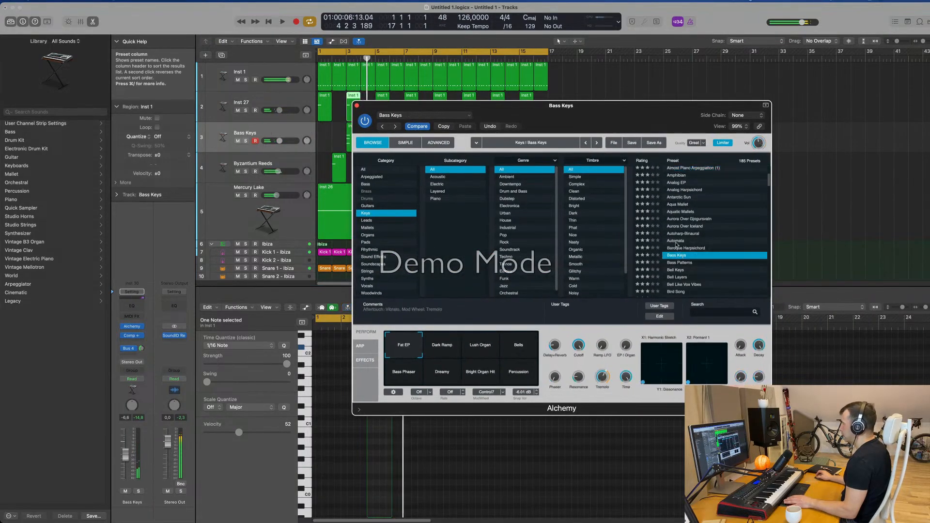
{"action": "mouse_move", "coordinate": [616, 114]}
{"action": "left_mouse_down"}
{"action": "mouse_move", "coordinate": [678, 105]}
{"action": "mouse_move", "coordinate": [634, 109]}
{"action": "left_mouse_up"}
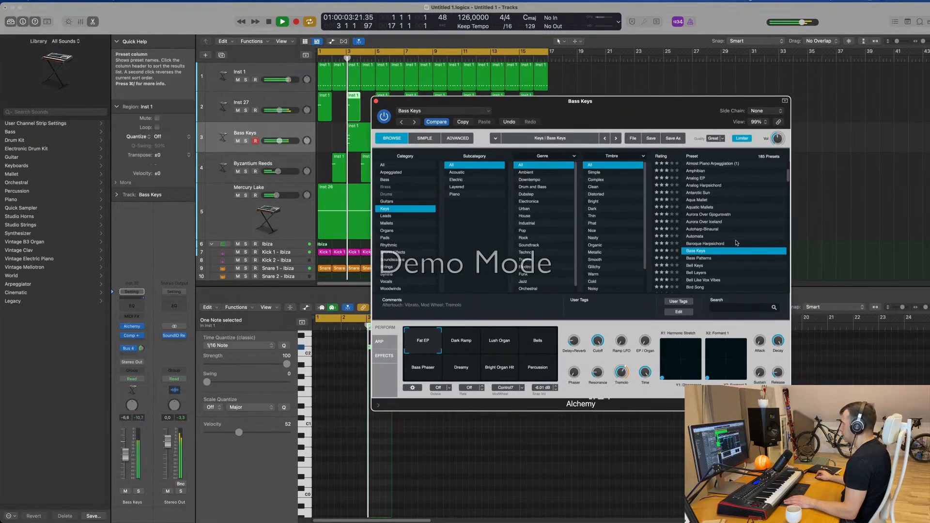
- Load the Chill Keys preset in Alchemy and play the arrangement from the start
{"action": "scroll", "coordinate": [736, 242], "scroll_direction": "down", "scroll_amount": 2}
{"action": "scroll", "coordinate": [711, 281], "scroll_direction": "down", "scroll_amount": 4}
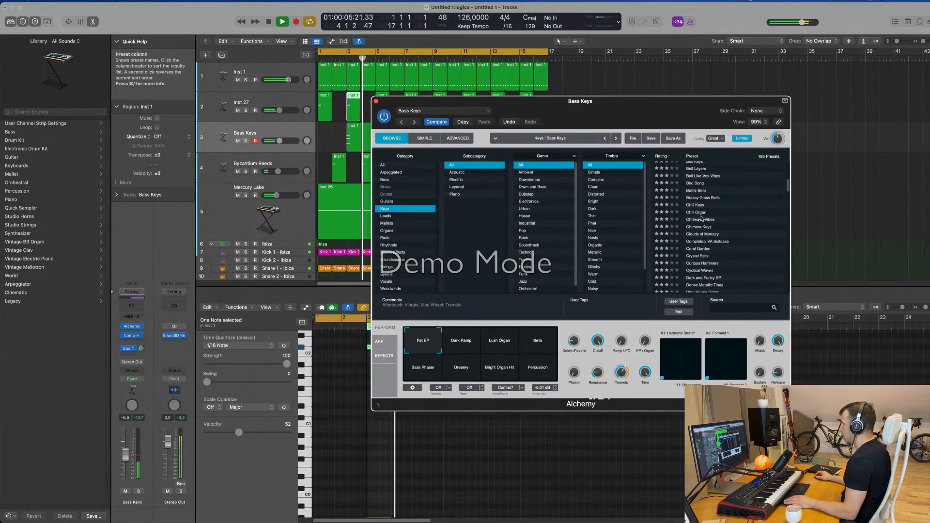
{"action": "left_click", "coordinate": [698, 205]}
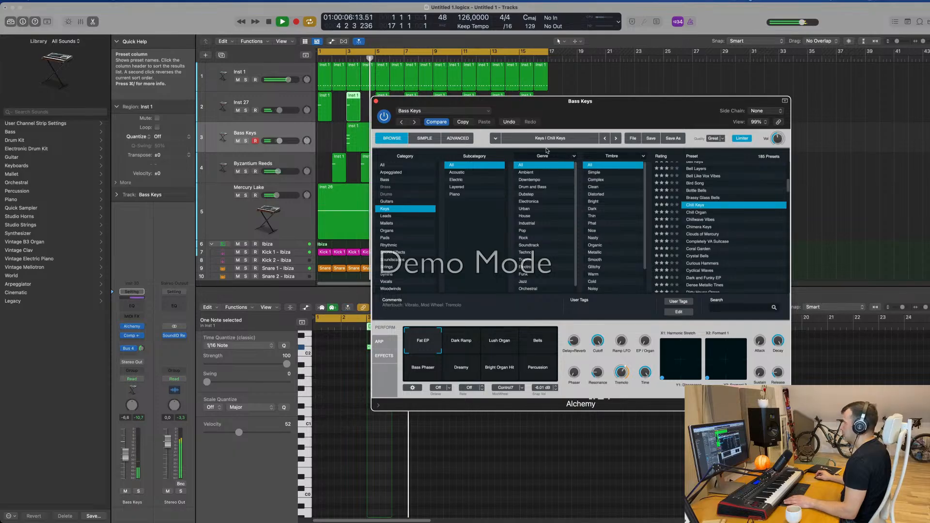
{"action": "left_click", "coordinate": [347, 59]}
{"action": "left_click_drag", "start_coordinate": [609, 111], "coordinate": [636, 119]}
{"action": "key", "text": "Return"}
{"action": "left_click_drag", "start_coordinate": [696, 138], "coordinate": [717, 120]}
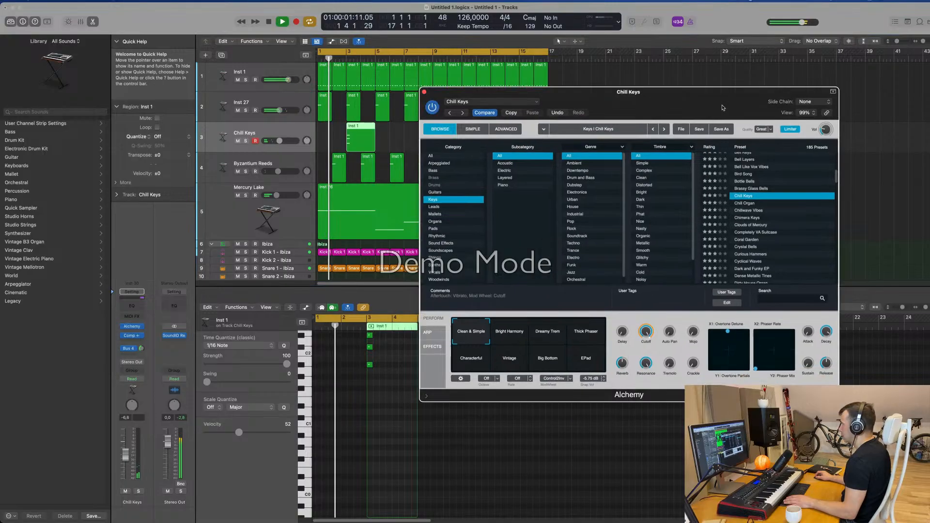
- Lower the Chill Keys track volume to -11.4 dB and replay the arrangement from the start
{"action": "left_click_drag", "start_coordinate": [124, 460], "coordinate": [125, 468]}
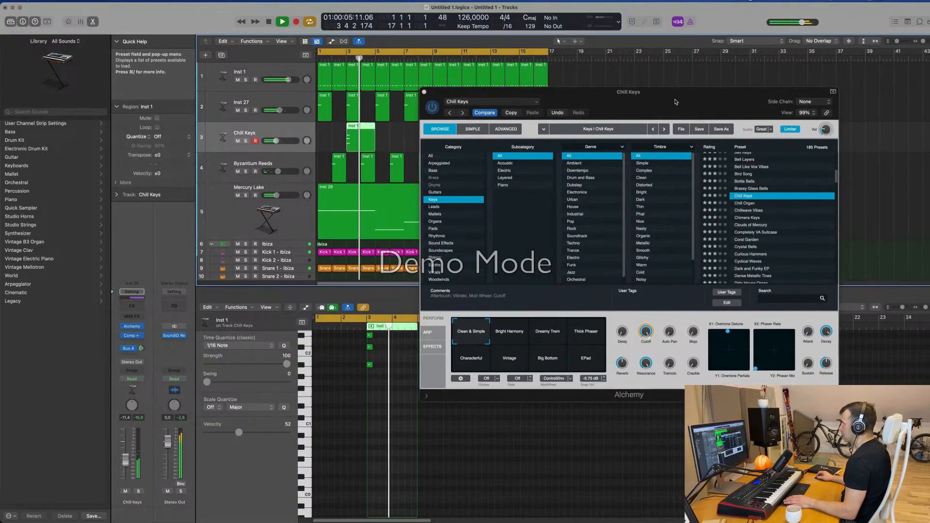
{"action": "left_click_drag", "start_coordinate": [676, 100], "coordinate": [733, 100]}
{"action": "key", "text": "Return"}
{"action": "left_click", "coordinate": [292, 132]}
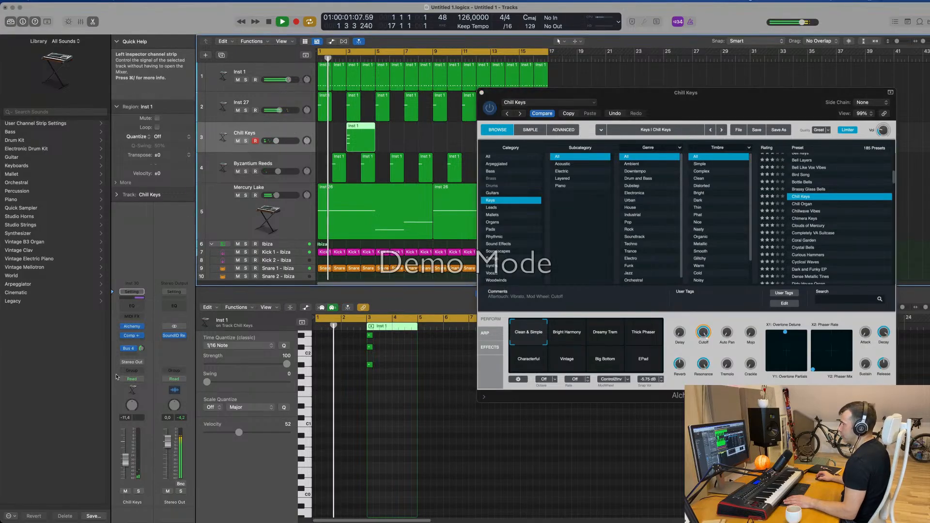
- Add a Channel EQ to Chill Keys with a low cut at 198 Hz, and raise the track volume slightly
{"action": "left_click", "coordinate": [132, 307]}
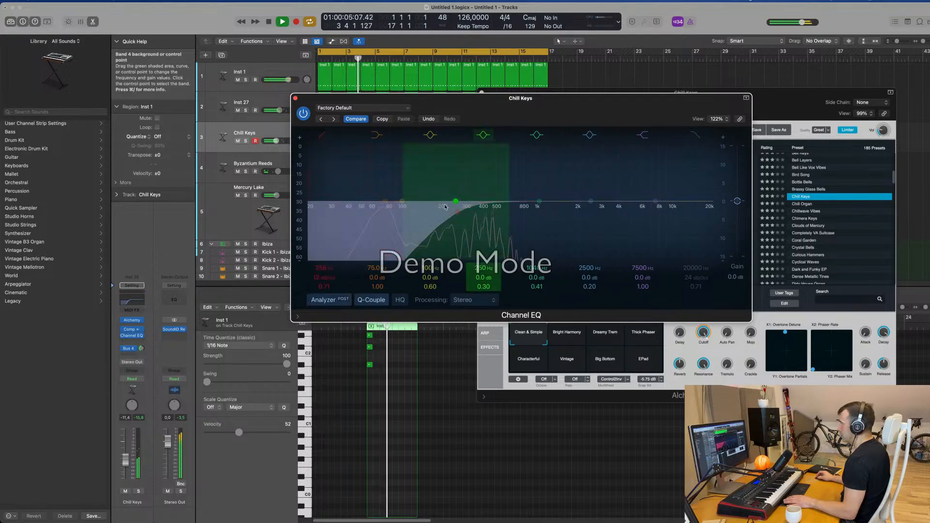
{"action": "mouse_move", "coordinate": [381, 203]}
{"action": "left_mouse_down"}
{"action": "mouse_move", "coordinate": [451, 209]}
{"action": "mouse_move", "coordinate": [432, 210]}
{"action": "left_mouse_up"}
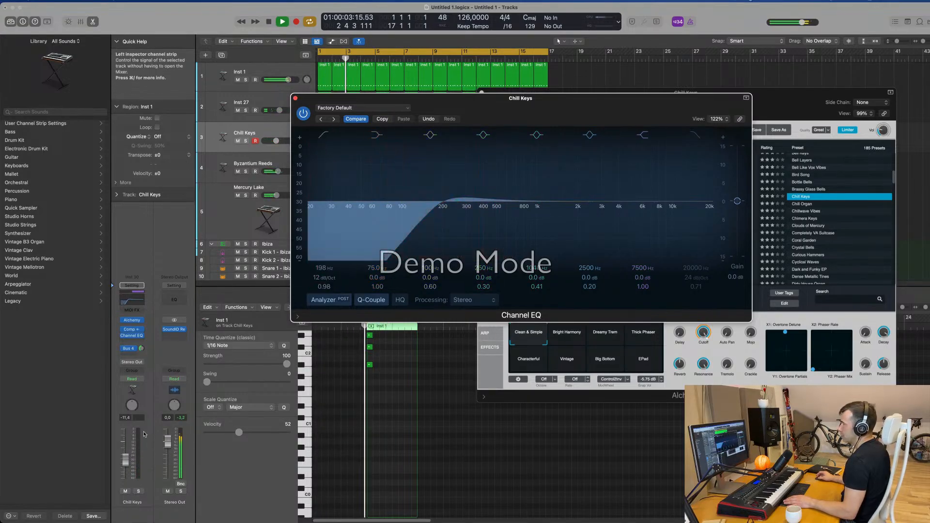
{"action": "left_click_drag", "start_coordinate": [127, 458], "coordinate": [128, 457]}
{"action": "left_click_drag", "start_coordinate": [292, 96], "coordinate": [475, 139]}
{"action": "left_click", "coordinate": [477, 140]}
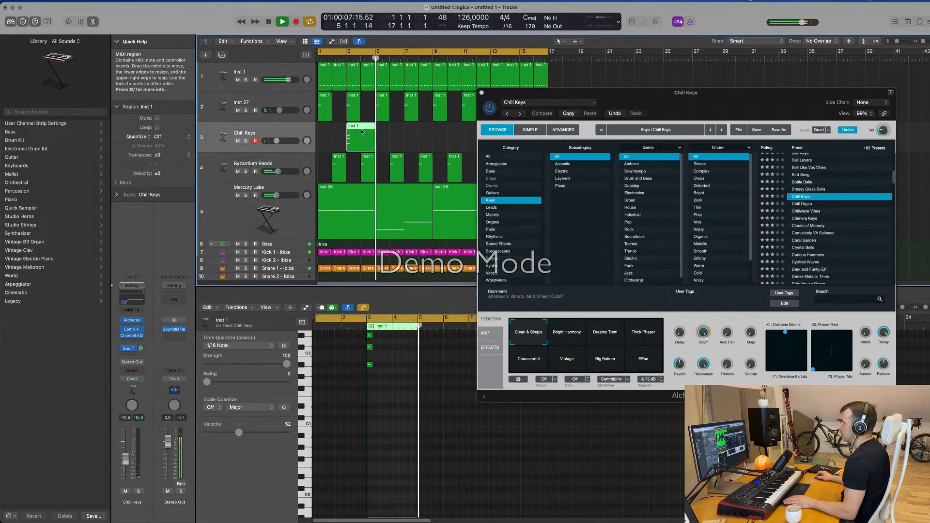
- Place the Chill Keys chord region at bar 1 and a copy starting midway through bar 2, and select the copy
{"action": "left_click_drag", "start_coordinate": [361, 129], "coordinate": [334, 134]}
{"action": "key", "text": "Return"}
{"action": "left_click", "coordinate": [395, 136]}
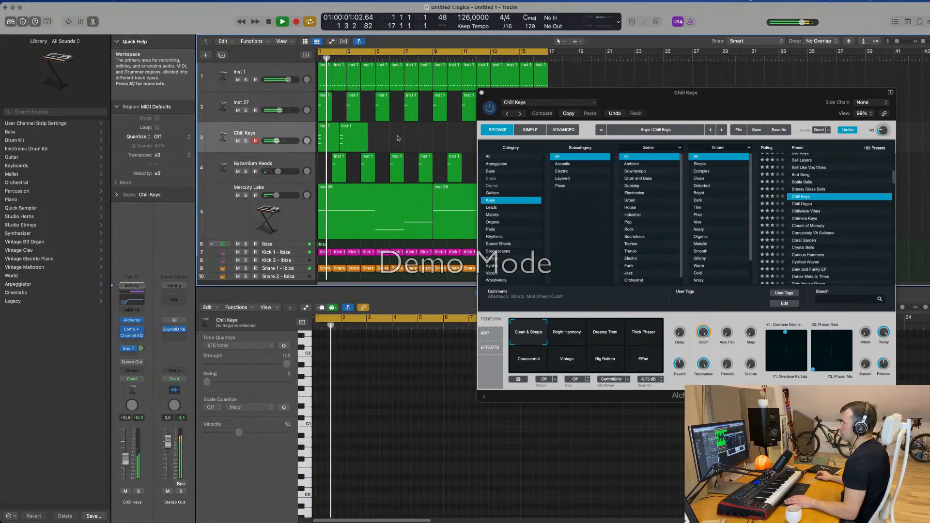
{"action": "key", "text": "super+Right"}
{"action": "key", "text": "super+Right"}
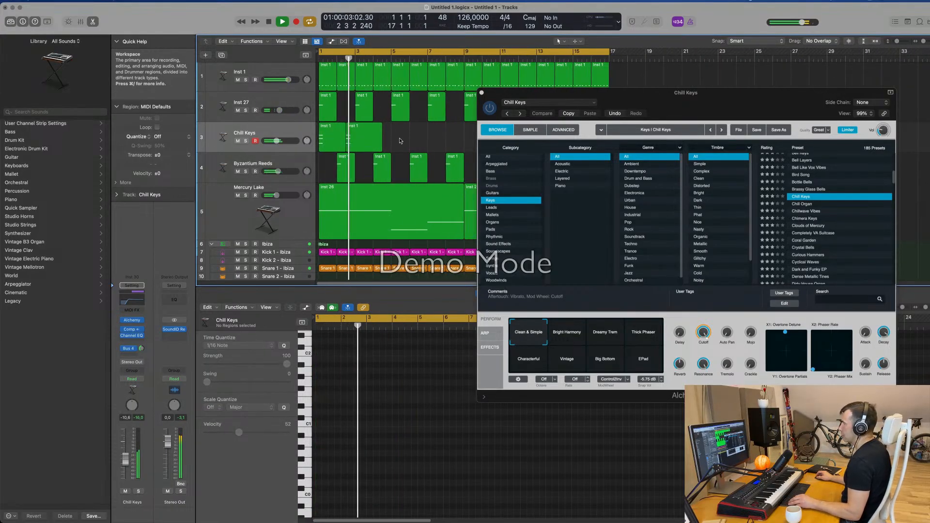
{"action": "key", "text": "super+Left"}
{"action": "left_click", "coordinate": [356, 137]}
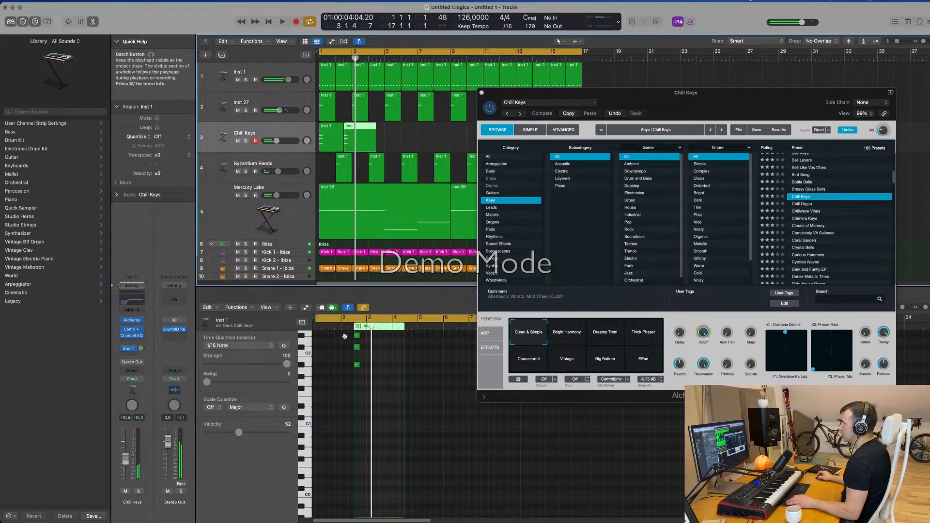
- Copy the three-note chord within the second Chill Keys region to just after the start of bar 3
{"action": "scroll", "coordinate": [367, 374], "scroll_direction": "up", "scroll_amount": 3}
{"action": "left_click_drag", "start_coordinate": [359, 380], "coordinate": [381, 345]}
{"action": "key", "text": "space"}
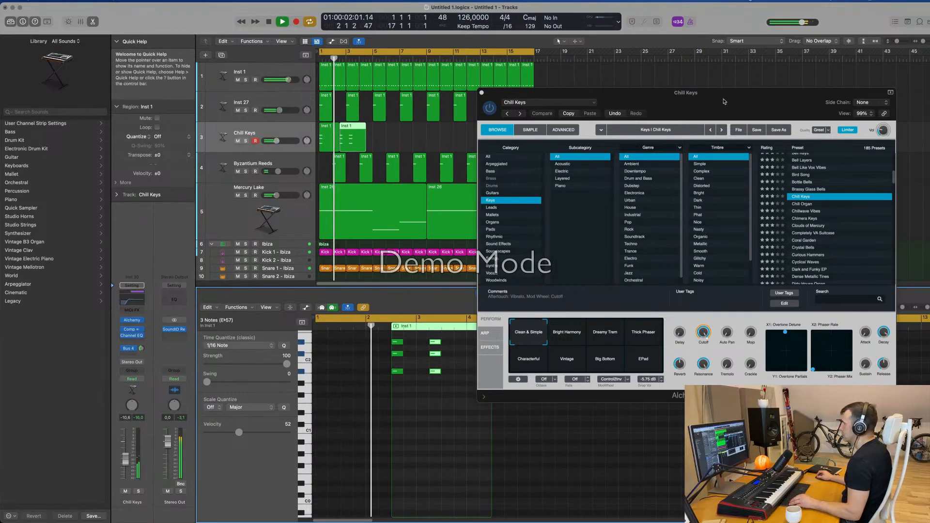
{"action": "left_click_drag", "start_coordinate": [709, 92], "coordinate": [752, 102]}
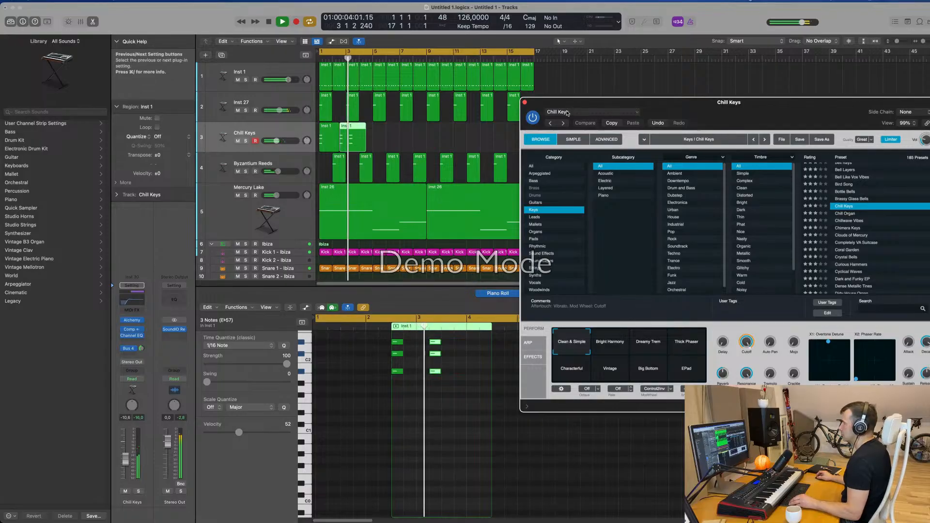
- Shift the copied chord earlier so that it starts at bar 3, and play the arrangement
{"action": "left_click_drag", "start_coordinate": [435, 344], "coordinate": [411, 345]}
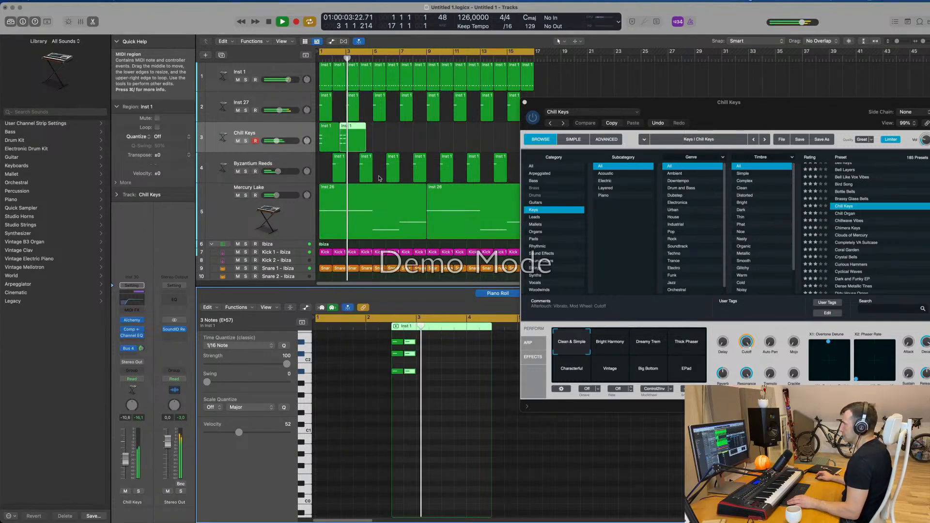
{"action": "left_click_drag", "start_coordinate": [409, 343], "coordinate": [423, 343]}
{"action": "left_click_drag", "start_coordinate": [745, 107], "coordinate": [708, 122]}
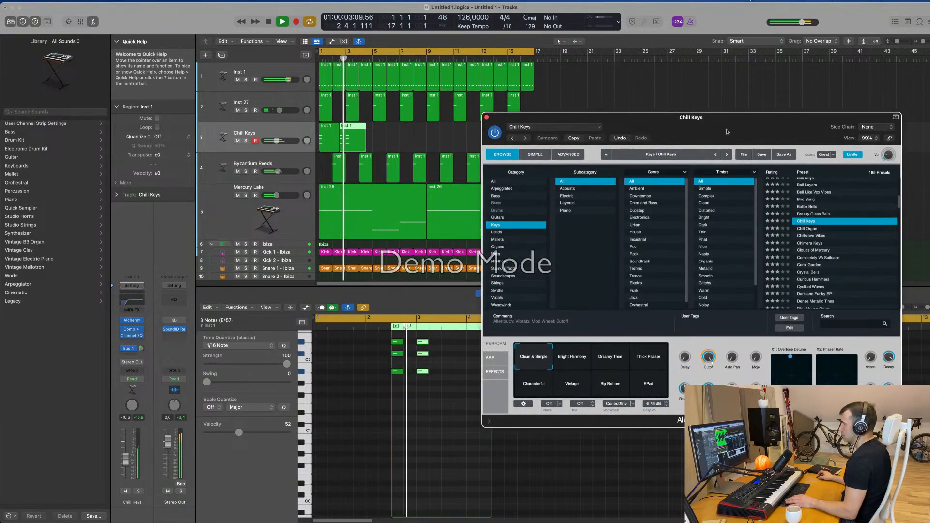
{"action": "left_click_drag", "start_coordinate": [727, 132], "coordinate": [799, 129]}
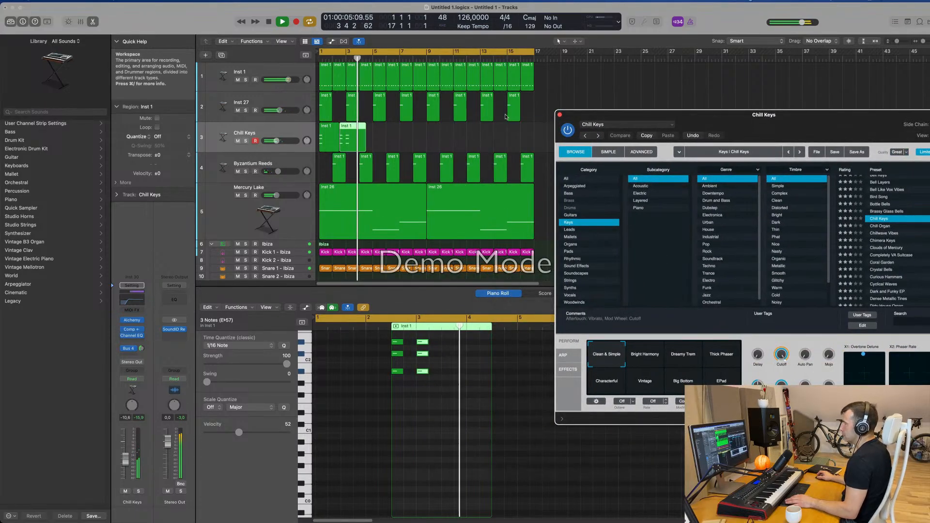
{"action": "key", "text": "space"}
{"action": "key", "text": "space"}
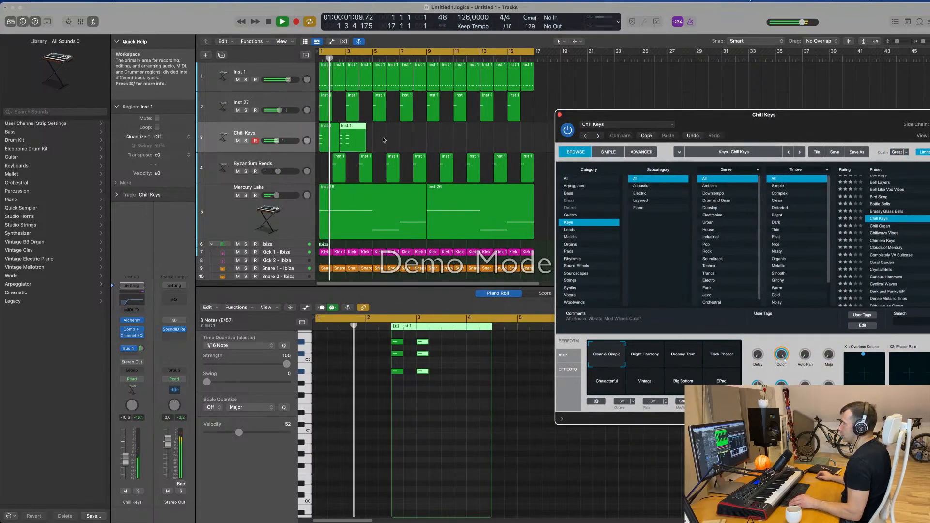
- Repeat the pair of Chill Keys chord regions every four bars up to the end of the 16-bar section
{"action": "mouse_move", "coordinate": [383, 140]}
{"action": "left_mouse_down"}
{"action": "mouse_move", "coordinate": [328, 130]}
{"action": "mouse_move", "coordinate": [377, 128]}
{"action": "left_mouse_up"}
{"action": "left_click_drag", "start_coordinate": [619, 116], "coordinate": [518, 258]}
{"action": "key", "text": "space"}
{"action": "mouse_move", "coordinate": [455, 139]}
{"action": "left_mouse_down"}
{"action": "mouse_move", "coordinate": [307, 141]}
{"action": "mouse_move", "coordinate": [442, 130]}
{"action": "left_mouse_up"}
{"action": "left_click", "coordinate": [313, 130]}
{"action": "key", "text": "space"}
{"action": "left_click_drag", "start_coordinate": [634, 263], "coordinate": [574, 98]}
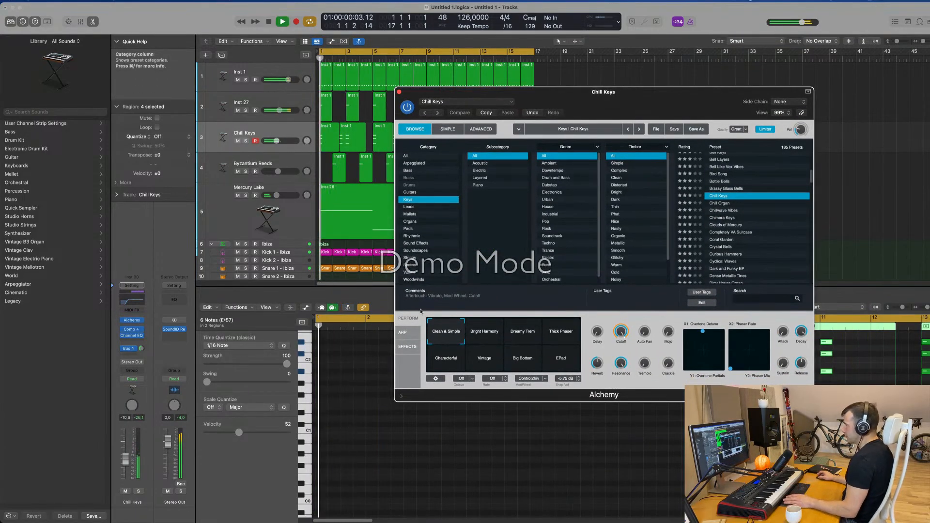
- Audition Chill Keys' other performance snapshots, raise the track volume to -6.4 dB and return to the Clean & Simple snapshot
{"action": "left_click", "coordinate": [494, 334]}
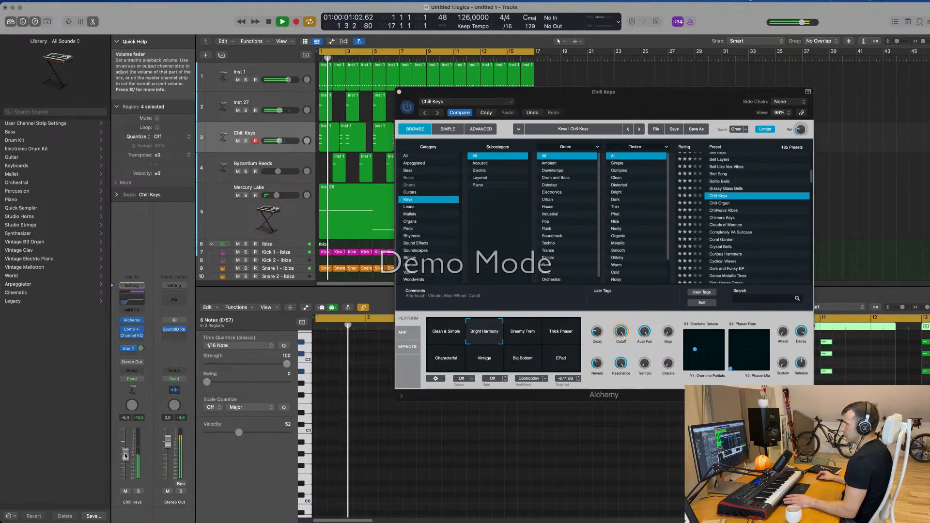
{"action": "left_click", "coordinate": [527, 337]}
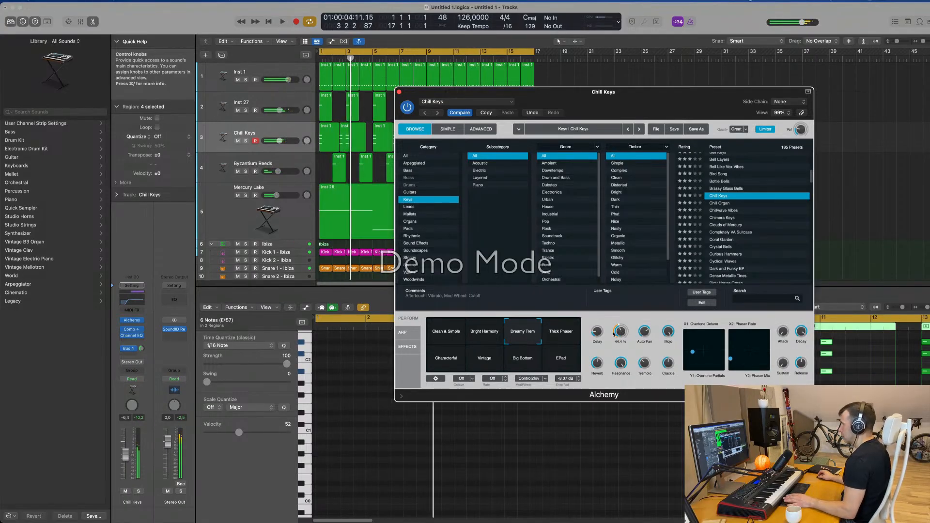
{"action": "key", "text": "space"}
{"action": "left_click", "coordinate": [560, 336]}
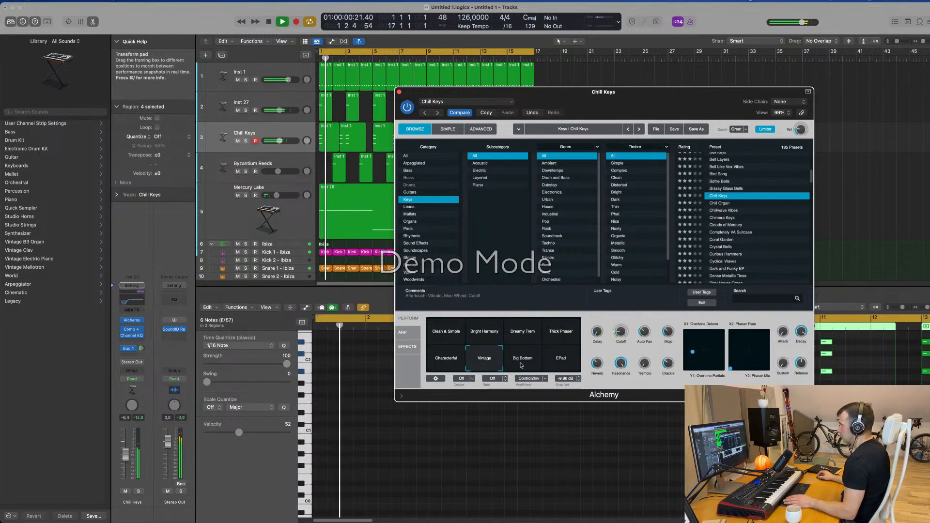
{"action": "left_click", "coordinate": [559, 361]}
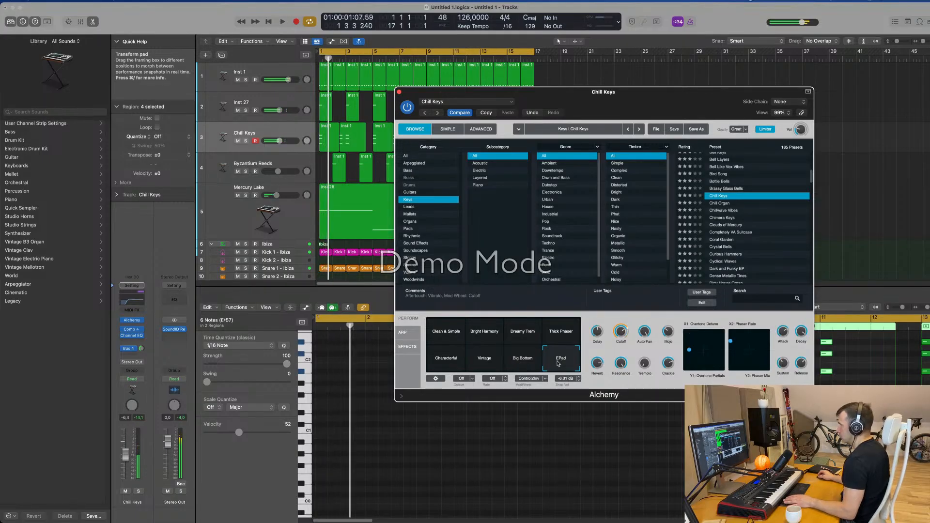
{"action": "key", "text": "space"}
{"action": "left_click", "coordinate": [446, 333]}
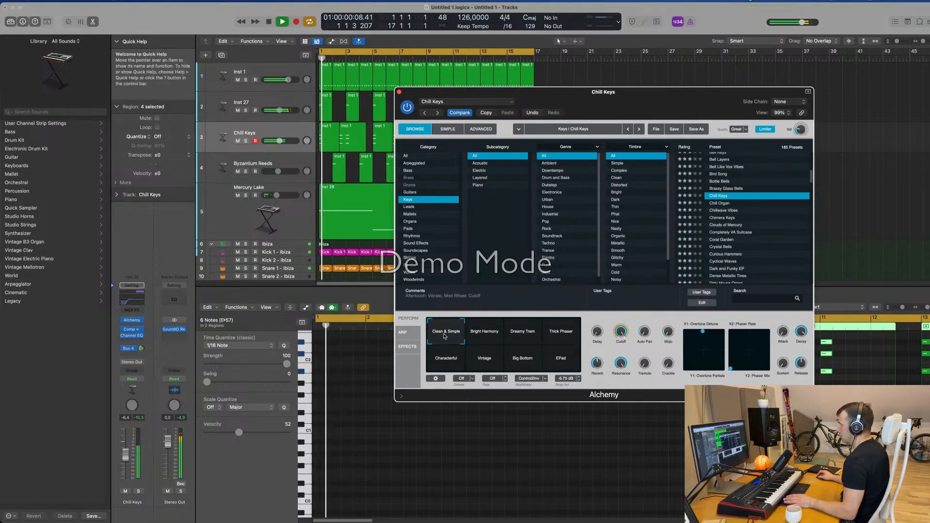
- Select all eight Chill Keys regions and transpose all their notes up an octave
{"action": "mouse_move", "coordinate": [651, 101]}
{"action": "left_mouse_down"}
{"action": "mouse_move", "coordinate": [466, 125]}
{"action": "mouse_move", "coordinate": [928, 124]}
{"action": "left_mouse_up"}
{"action": "left_click_drag", "start_coordinate": [560, 133], "coordinate": [318, 147]}
{"action": "left_click", "coordinate": [453, 466]}
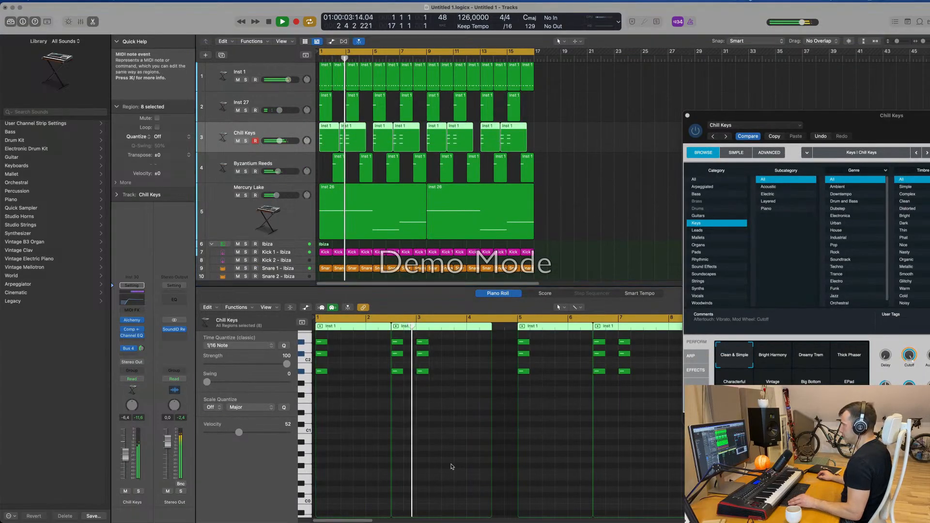
{"action": "key", "text": "super+a"}
{"action": "key", "text": "alt+shift+Up"}
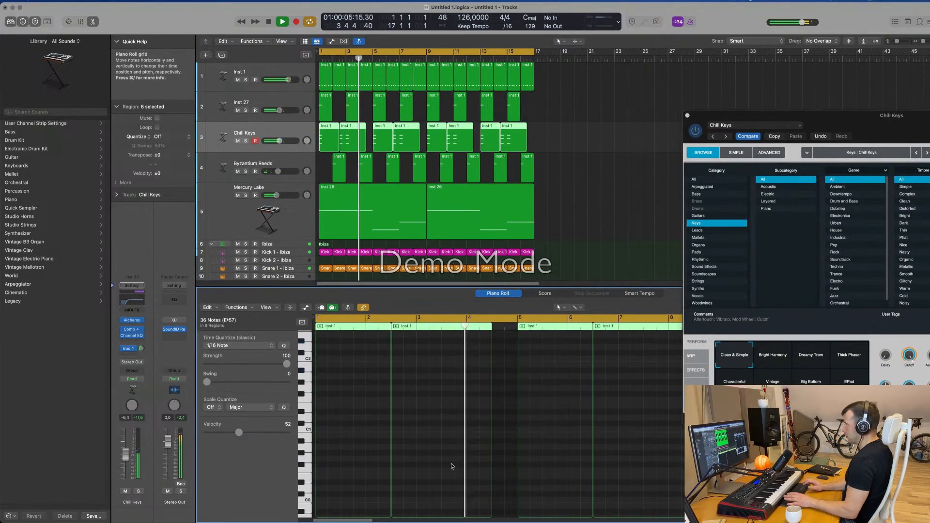
- Play the arrangement and set the Chill Keys track volume to -5.9 dB
{"action": "key", "text": "space"}
{"action": "key", "text": "space"}
{"action": "left_click_drag", "start_coordinate": [877, 121], "coordinate": [643, 153]}
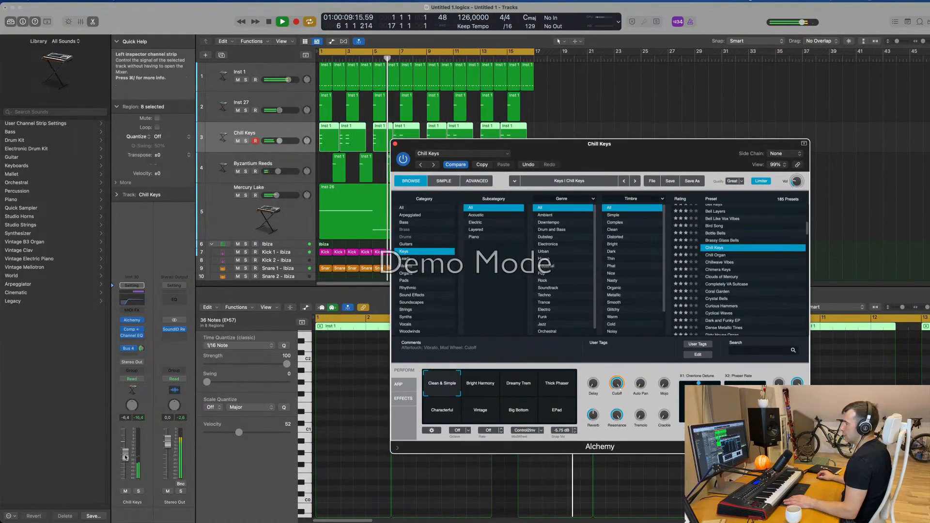
{"action": "left_click_drag", "start_coordinate": [124, 457], "coordinate": [123, 455]}
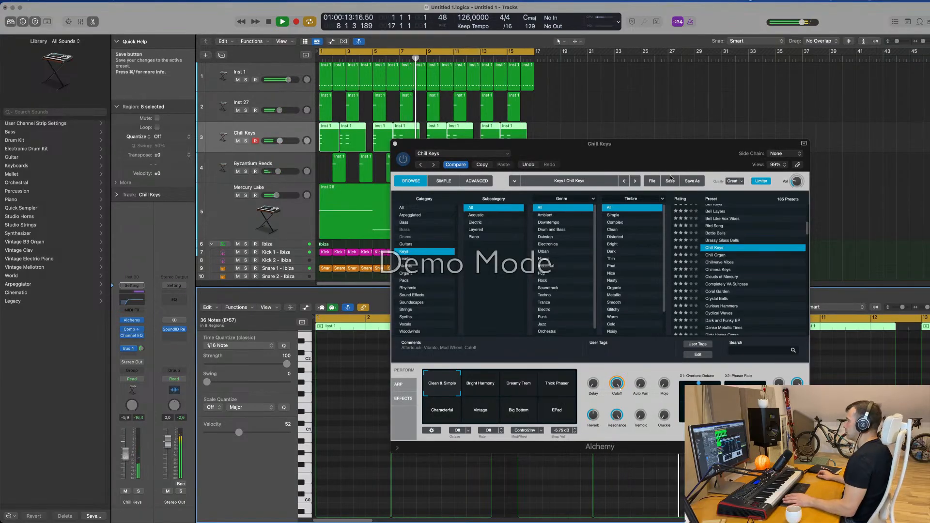
{"action": "left_click_drag", "start_coordinate": [664, 144], "coordinate": [713, 139]}
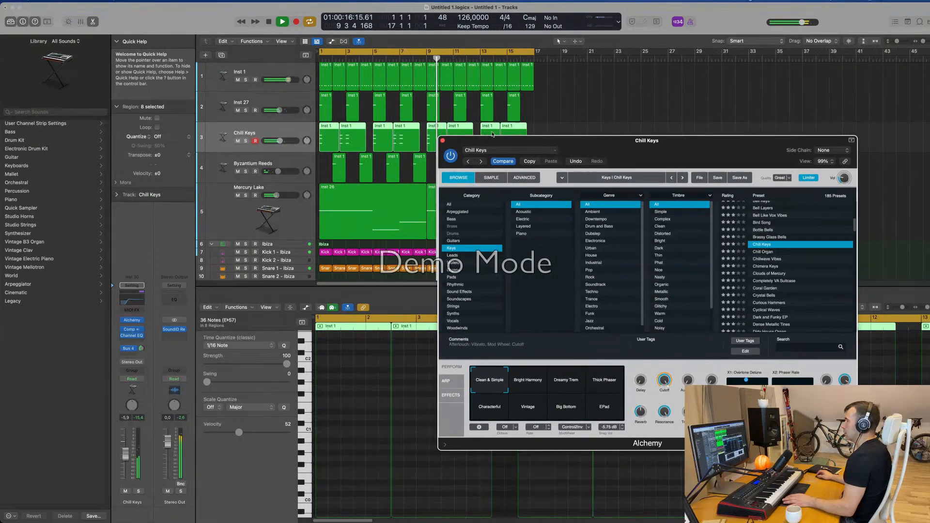
- Duplicate the Chill Keys track, copy its eight regions onto the duplicate, and mute the original track
{"action": "left_click", "coordinate": [283, 133]}
{"action": "key", "text": "Return"}
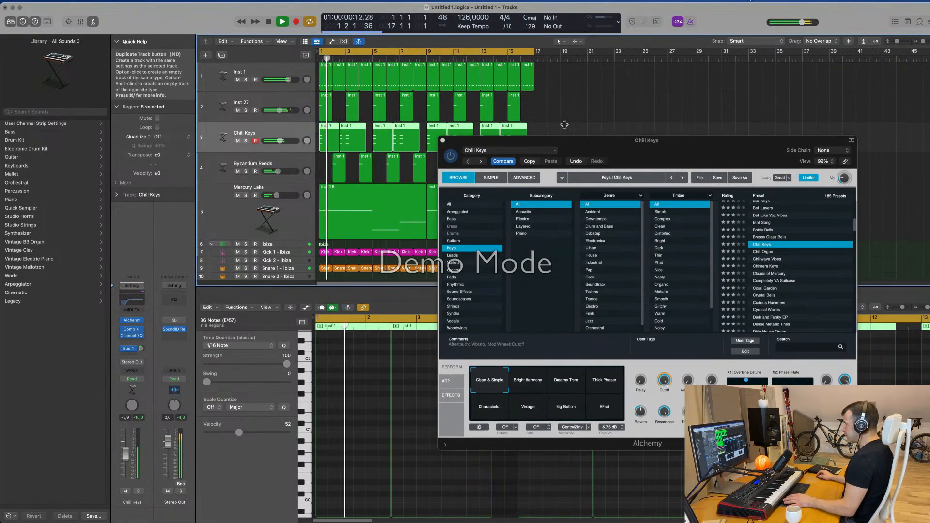
{"action": "key", "text": "super+d"}
{"action": "left_click_drag", "start_coordinate": [567, 140], "coordinate": [690, 160]}
{"action": "key", "text": "space"}
{"action": "left_click_drag", "start_coordinate": [535, 135], "coordinate": [327, 172]}
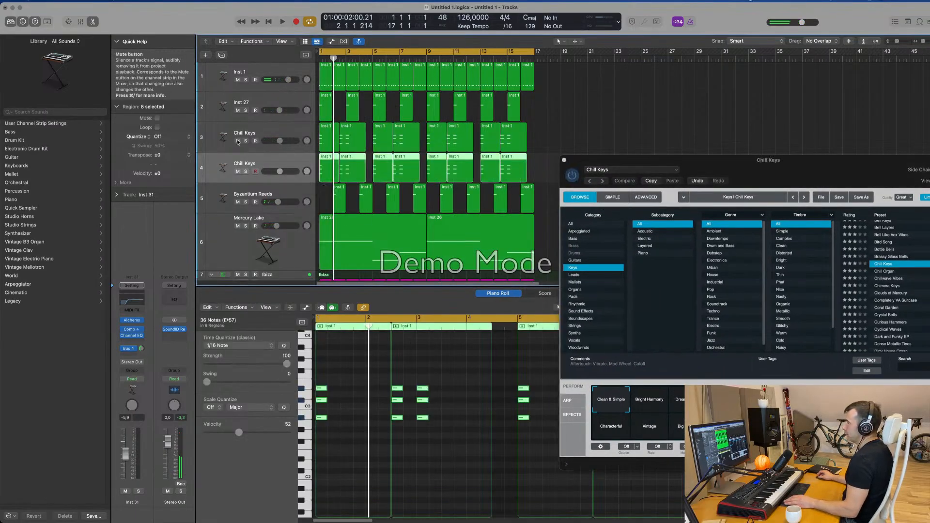
{"action": "left_click", "coordinate": [237, 141]}
{"action": "key", "text": "space"}
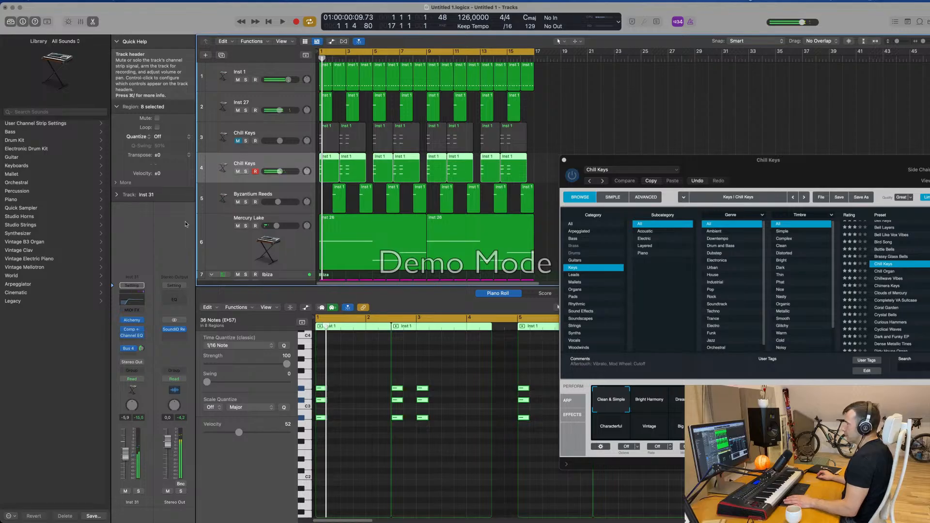
- Load Alchemy's Chill Organ preset on the duplicated track, raise its volume to 3.3 dB, and audition its Reverb and Darker snapshots
{"action": "left_click", "coordinate": [133, 321]}
{"action": "left_click_drag", "start_coordinate": [525, 102], "coordinate": [607, 155]}
{"action": "left_click", "coordinate": [599, 189]}
{"action": "key", "text": "space"}
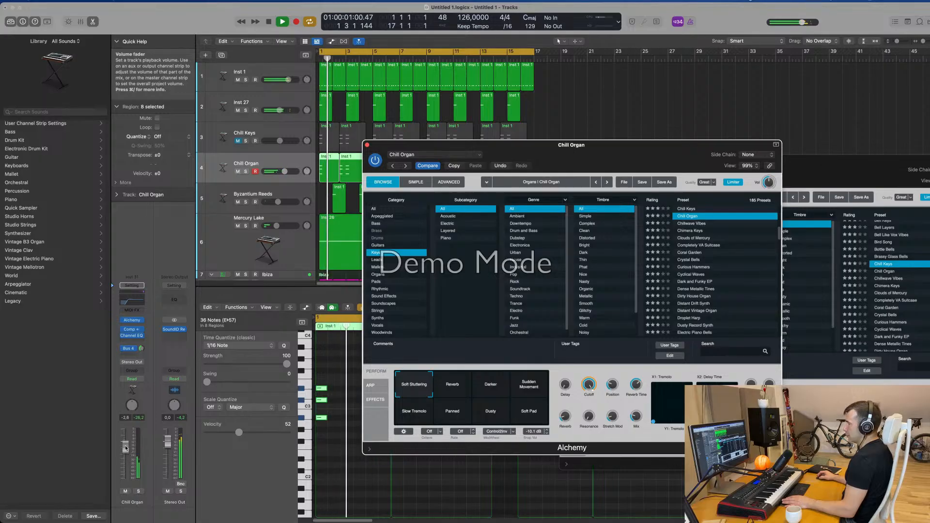
{"action": "left_click", "coordinate": [444, 389]}
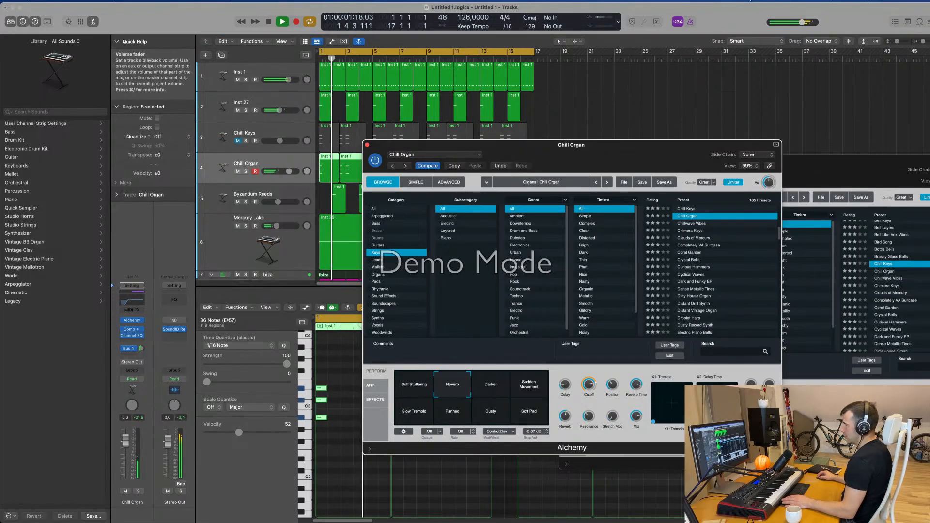
{"action": "left_click", "coordinate": [125, 442]}
{"action": "key", "text": "space"}
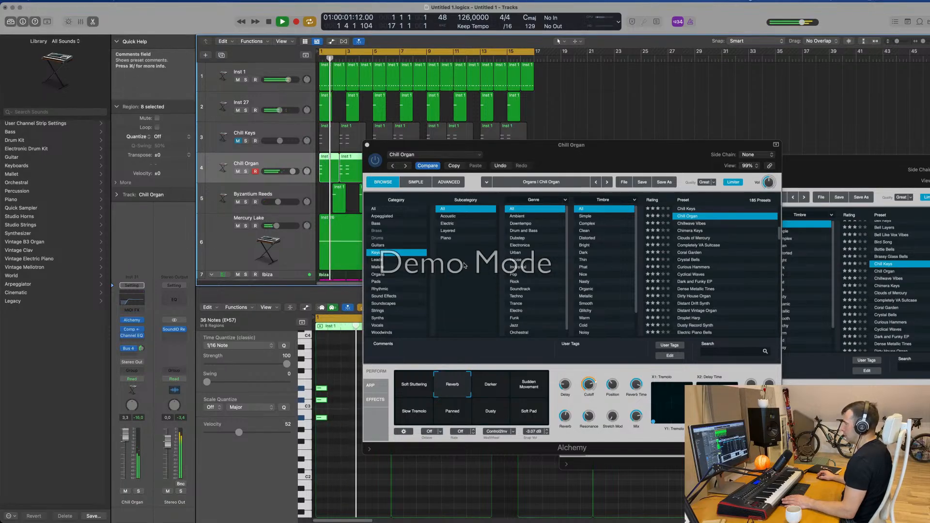
{"action": "left_click_drag", "start_coordinate": [573, 158], "coordinate": [609, 129]}
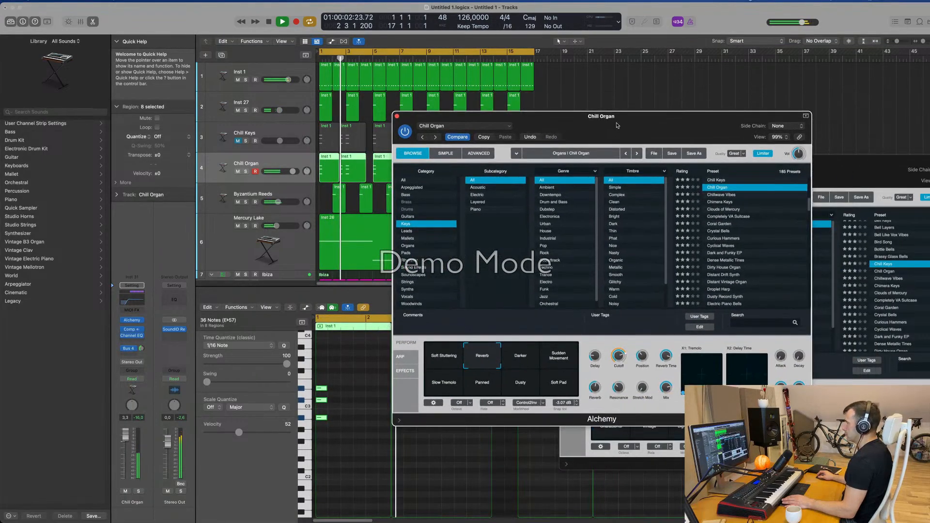
{"action": "left_click", "coordinate": [529, 357]}
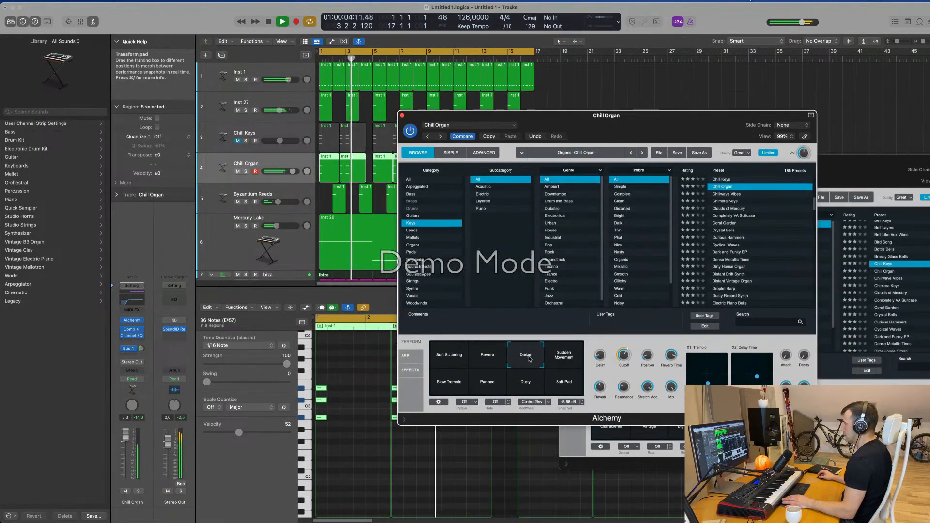
- Audition the Crystal Bells, Cyclical Waves and Dark and Funky EP presets on the duplicated track with its volume lowered to -9.0 dB
{"action": "left_click", "coordinate": [722, 230]}
{"action": "key", "text": "space"}
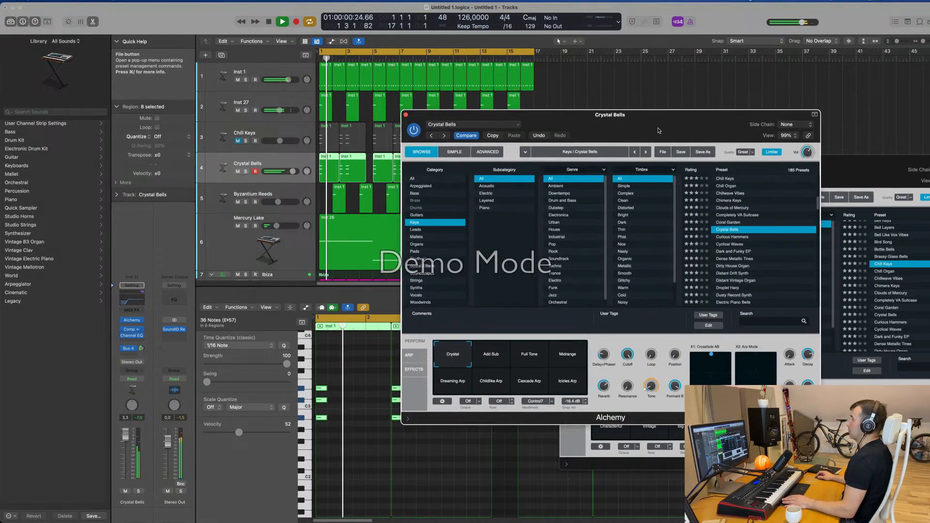
{"action": "left_click_drag", "start_coordinate": [126, 448], "coordinate": [126, 456]}
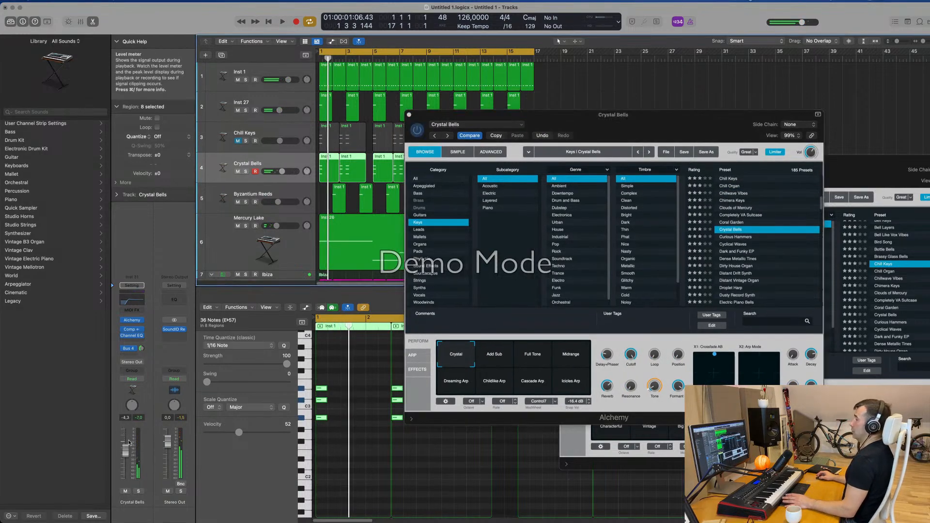
{"action": "key", "text": "space"}
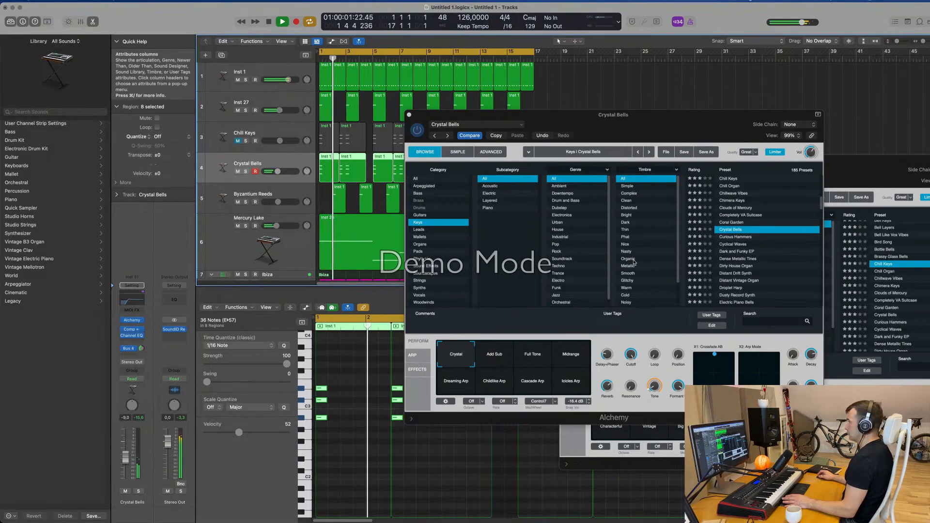
{"action": "left_click_drag", "start_coordinate": [644, 121], "coordinate": [601, 107]}
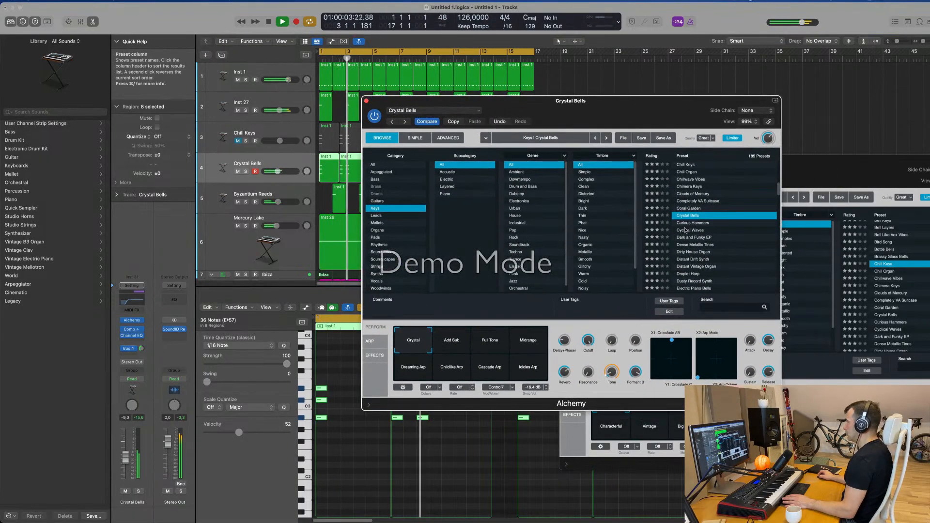
{"action": "left_click", "coordinate": [688, 230]}
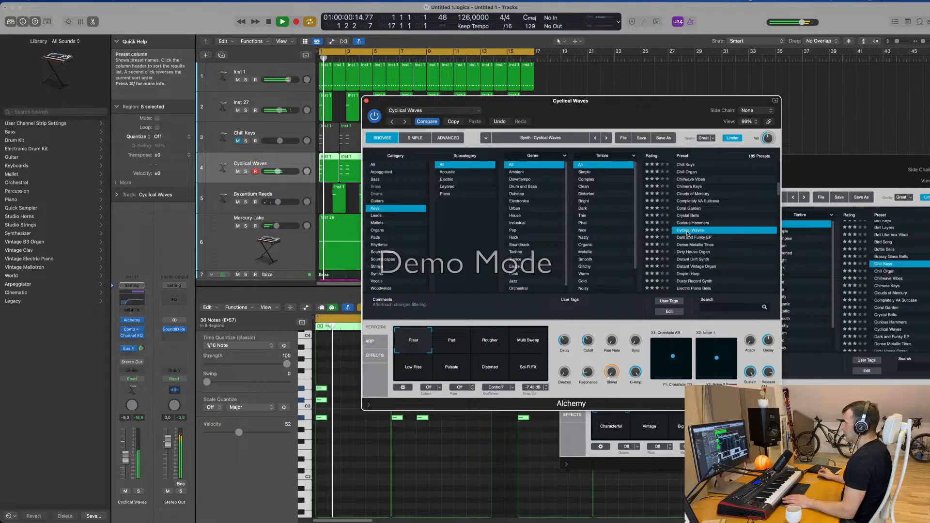
{"action": "left_click", "coordinate": [698, 238]}
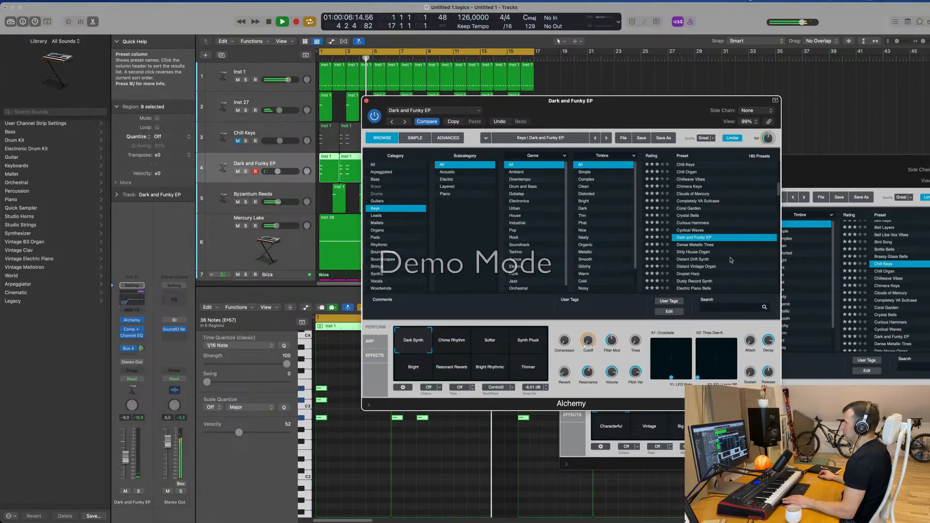
- Load the Distant Vintage Organ preset on the duplicated track and set the track volume to -11.2 dB
{"action": "left_click", "coordinate": [686, 267]}
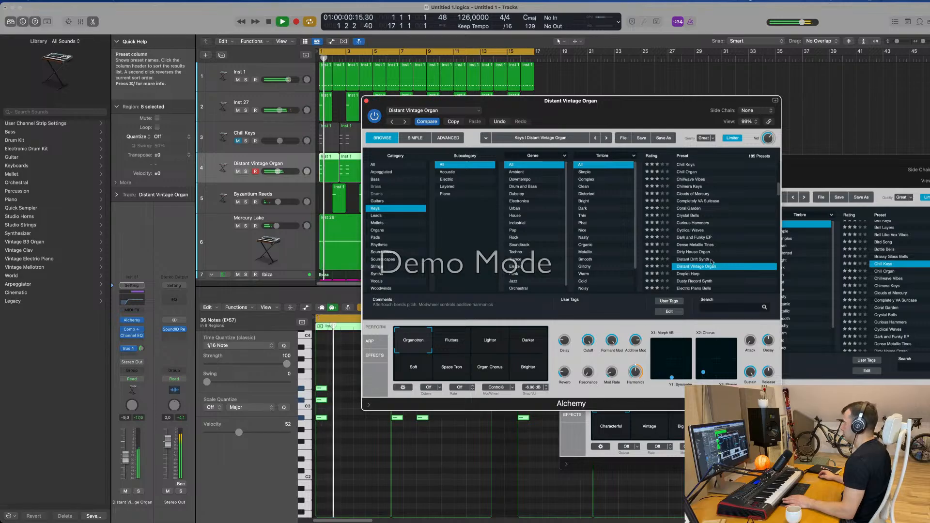
{"action": "scroll", "coordinate": [720, 250], "scroll_direction": "down", "scroll_amount": 5}
{"action": "scroll", "coordinate": [721, 250], "scroll_direction": "up", "scroll_amount": 1}
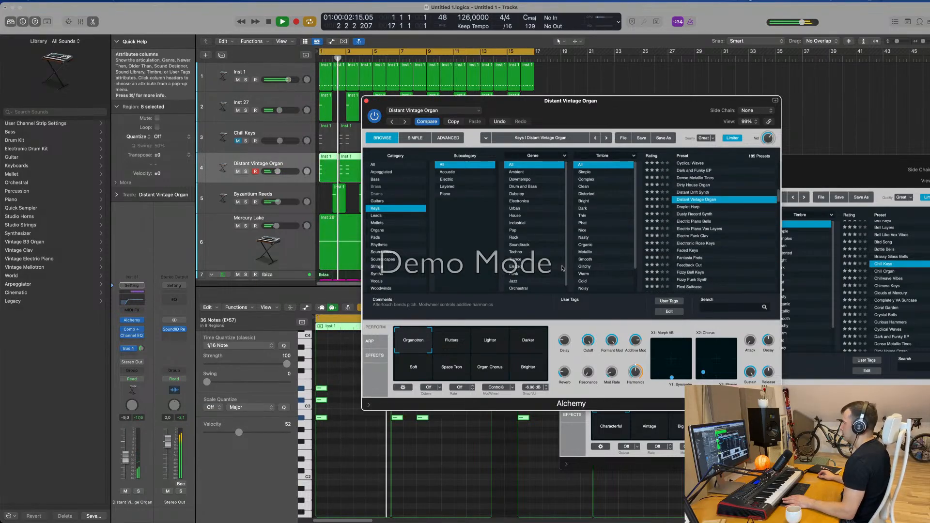
{"action": "left_click_drag", "start_coordinate": [585, 104], "coordinate": [667, 109]}
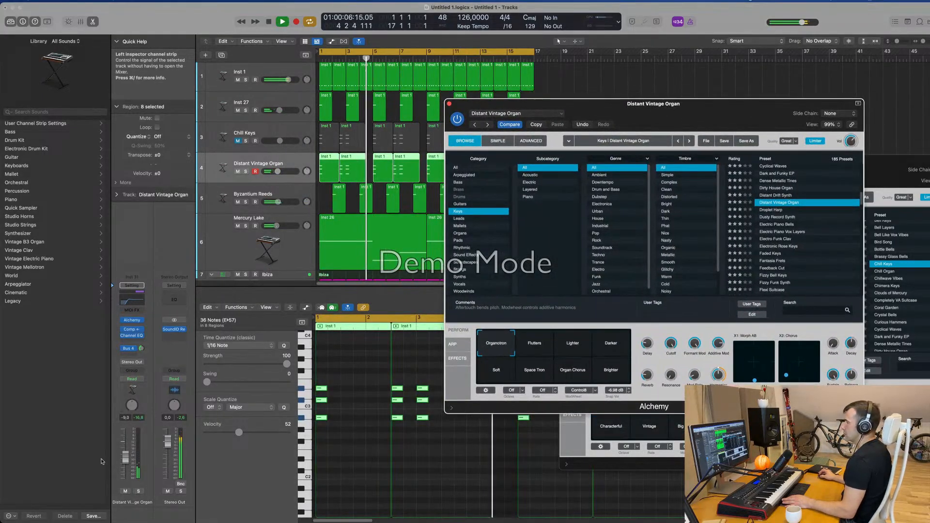
{"action": "left_click", "coordinate": [124, 462]}
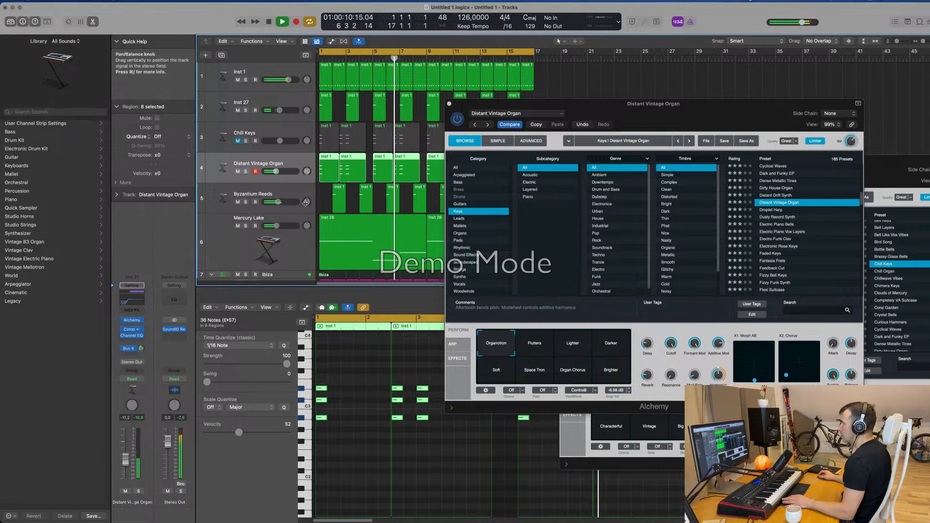
- Mute the Mercury Lake and Inst 27 tracks while the arrangement plays
{"action": "left_click", "coordinate": [237, 226]}
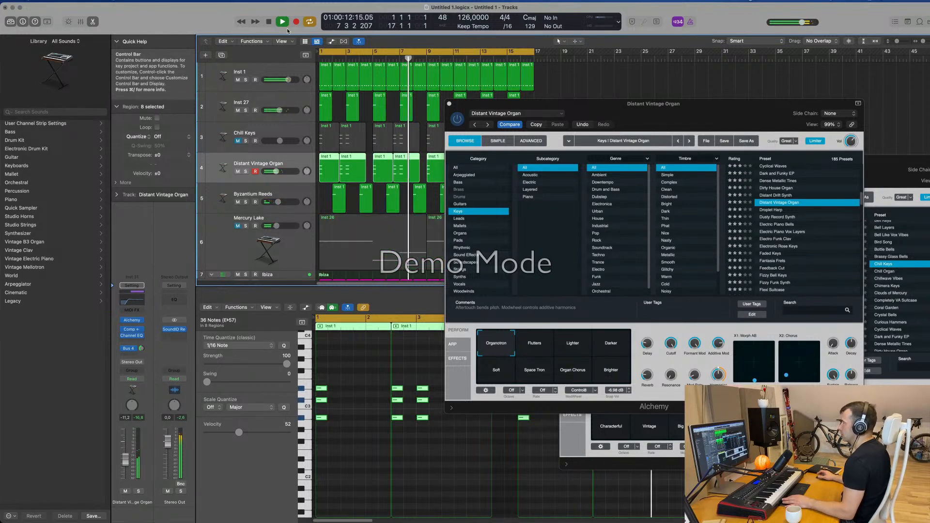
{"action": "scroll", "coordinate": [307, 141], "scroll_direction": "up", "scroll_amount": 1}
{"action": "scroll", "coordinate": [306, 141], "scroll_direction": "down", "scroll_amount": 1}
{"action": "left_click", "coordinate": [237, 113]}
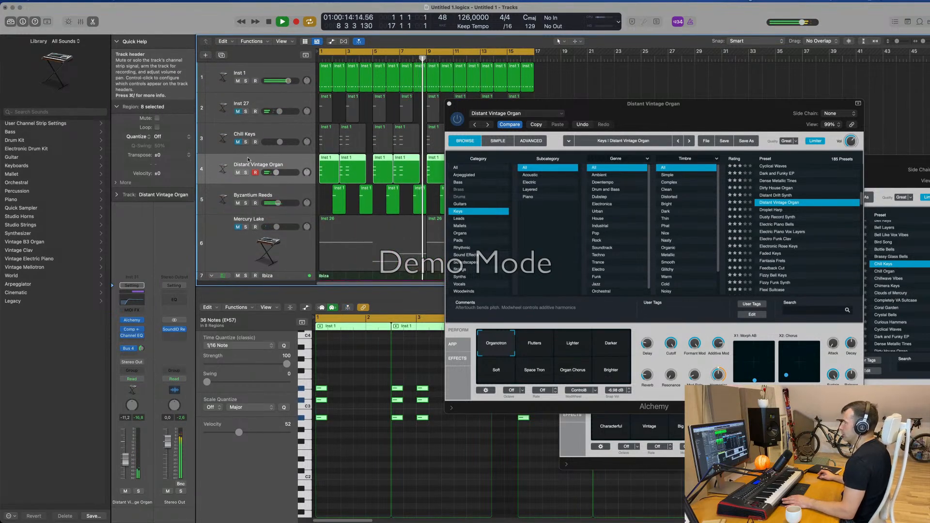
{"action": "left_click_drag", "start_coordinate": [668, 71], "coordinate": [505, 98]}
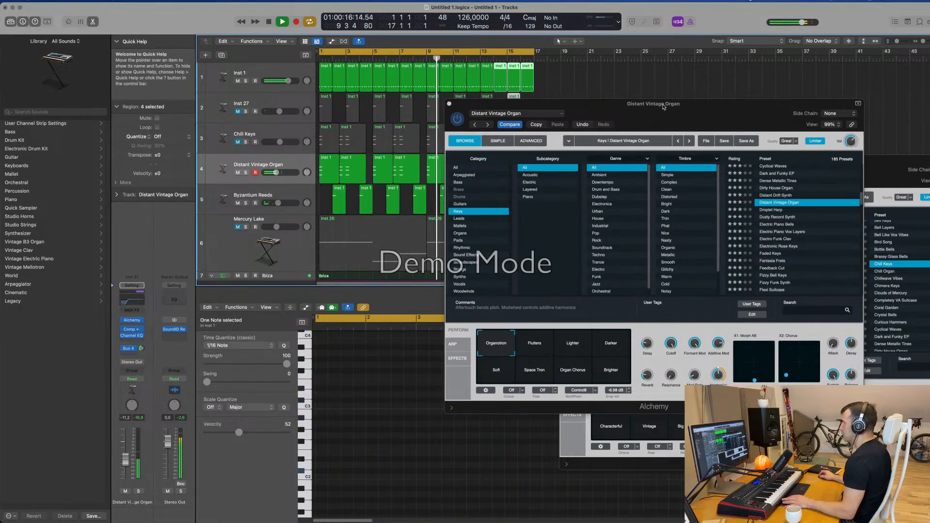
- Audition Distant Vintage Organ's Lighter, Darker and Soft snapshots, return to Organotron, and set its Delay to 46.8 %
{"action": "left_click_drag", "start_coordinate": [663, 105], "coordinate": [598, 85]}
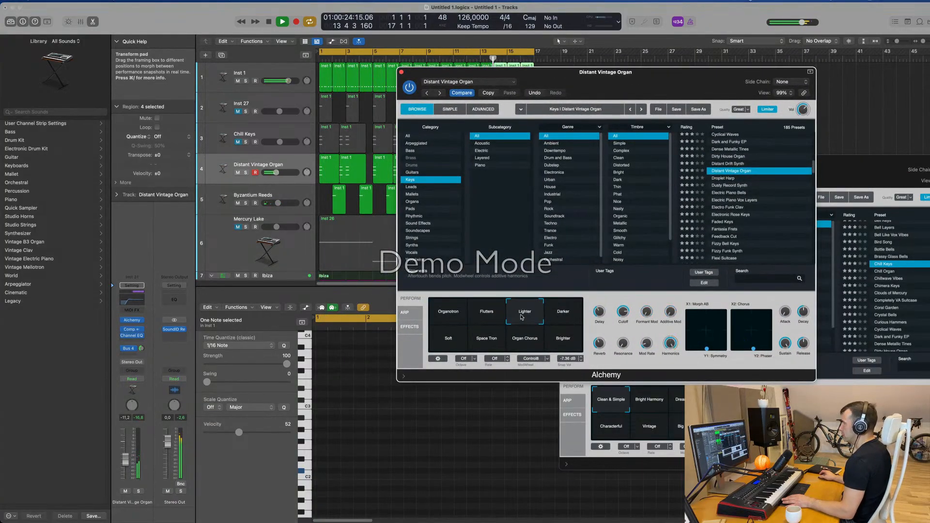
{"action": "left_click", "coordinate": [559, 318]}
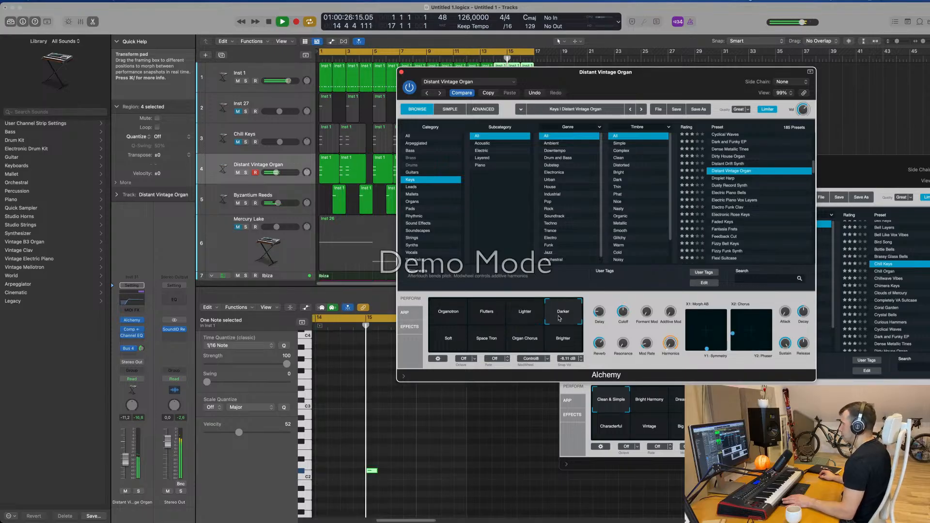
{"action": "left_click", "coordinate": [448, 341]}
{"action": "key", "text": "space"}
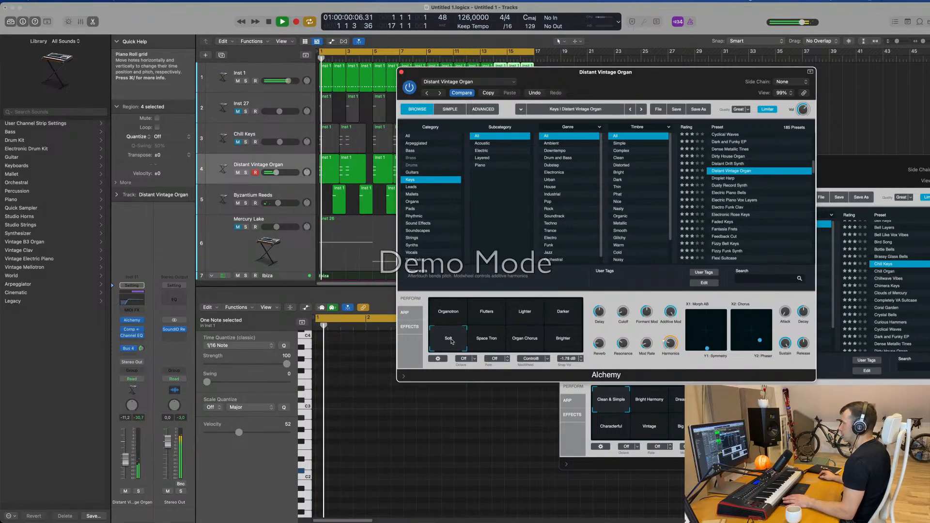
{"action": "left_click", "coordinate": [460, 322]}
{"action": "key", "text": "space"}
{"action": "key", "text": "space"}
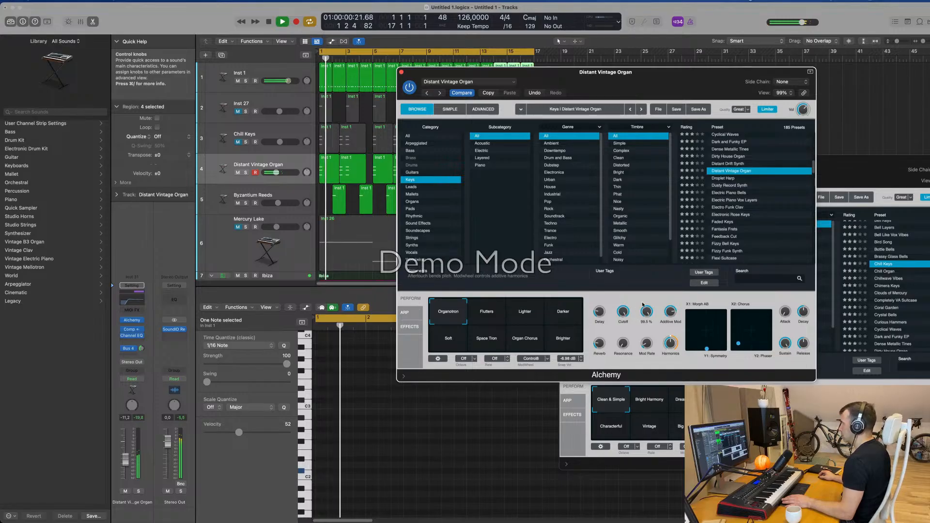
{"action": "mouse_move", "coordinate": [599, 313]}
{"action": "left_mouse_down"}
{"action": "mouse_move", "coordinate": [602, 294]}
{"action": "mouse_move", "coordinate": [602, 329]}
{"action": "left_mouse_up"}
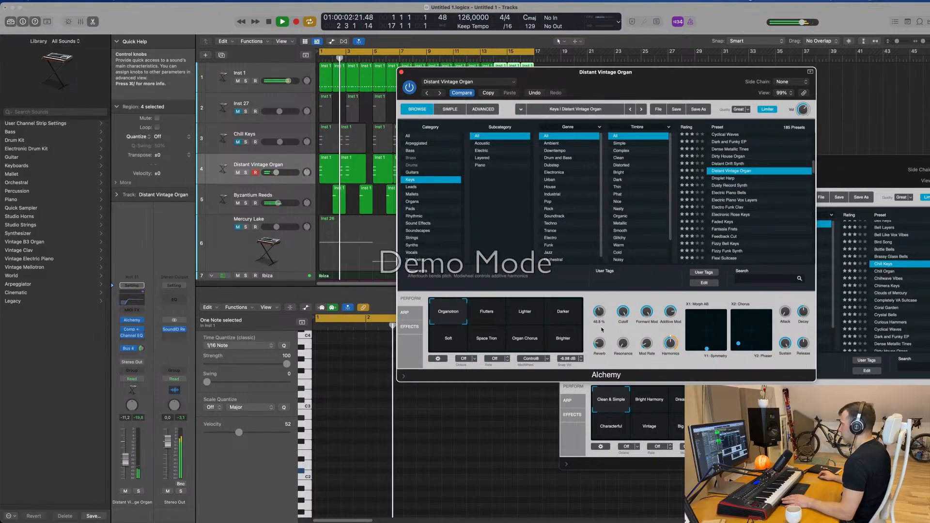
- Unmute Chill Keys to hear it together with Distant Vintage Organ, and mute the Distant Vintage Organ track
{"action": "left_click_drag", "start_coordinate": [688, 74], "coordinate": [859, 145]}
{"action": "key", "text": "space"}
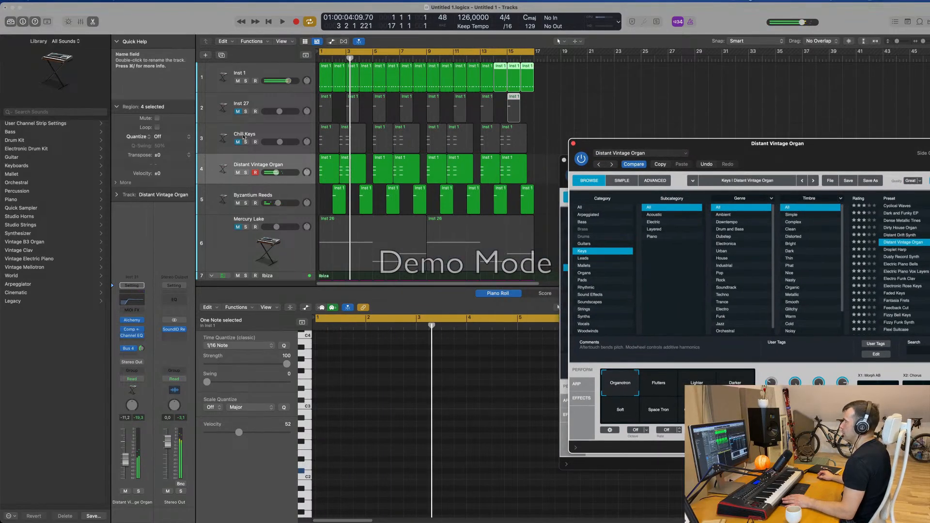
{"action": "left_click", "coordinate": [238, 142]}
{"action": "key", "text": "space"}
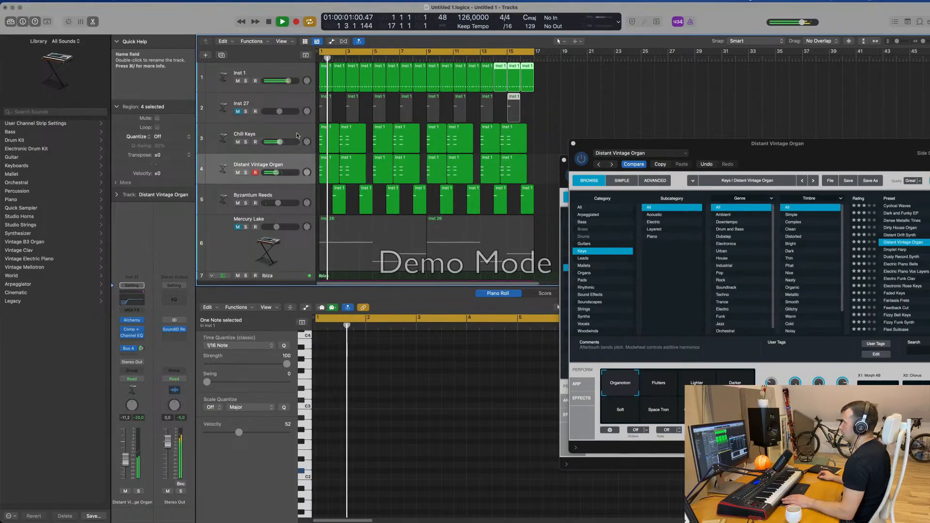
{"action": "left_click", "coordinate": [241, 148]}
{"action": "left_click", "coordinate": [238, 173]}
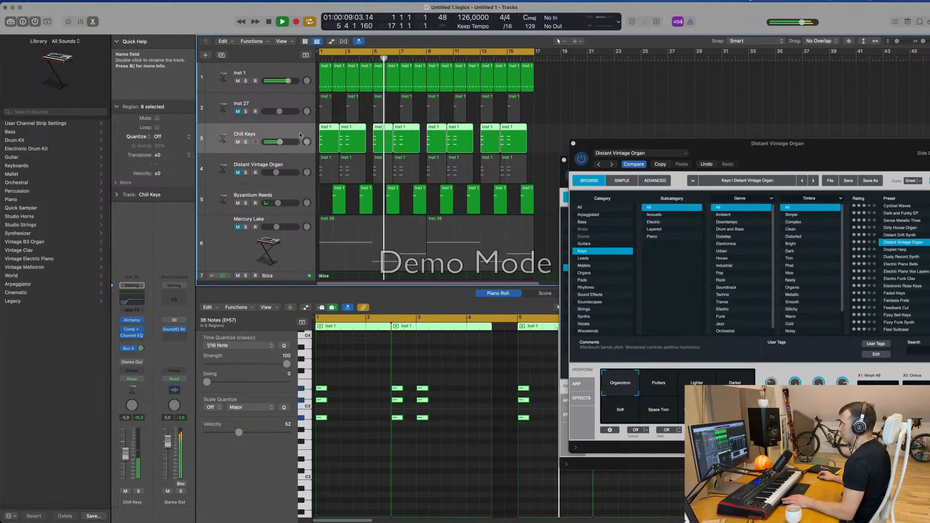
- Lower the Chill Keys track volume to about -6.8 dB and close both Alchemy plug-in windows
{"action": "left_click_drag", "start_coordinate": [124, 454], "coordinate": [124, 456]}
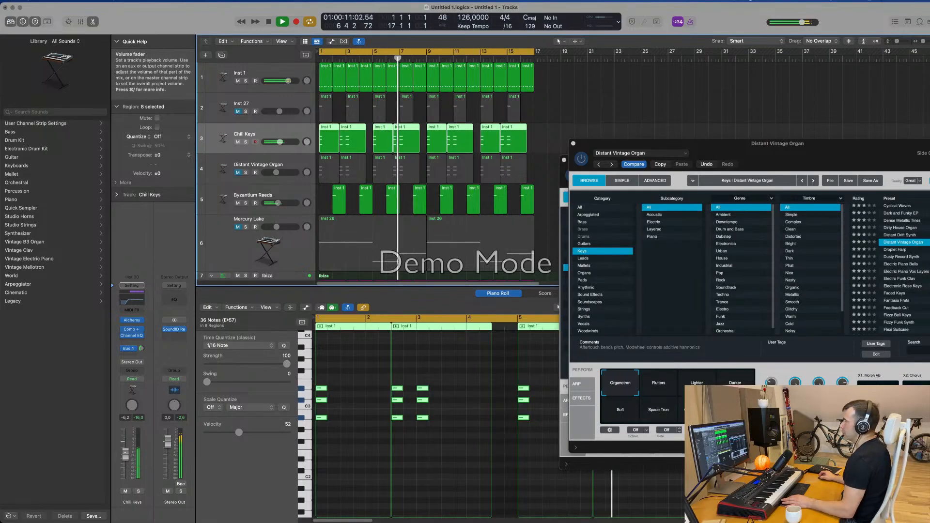
{"action": "left_click", "coordinate": [573, 143]}
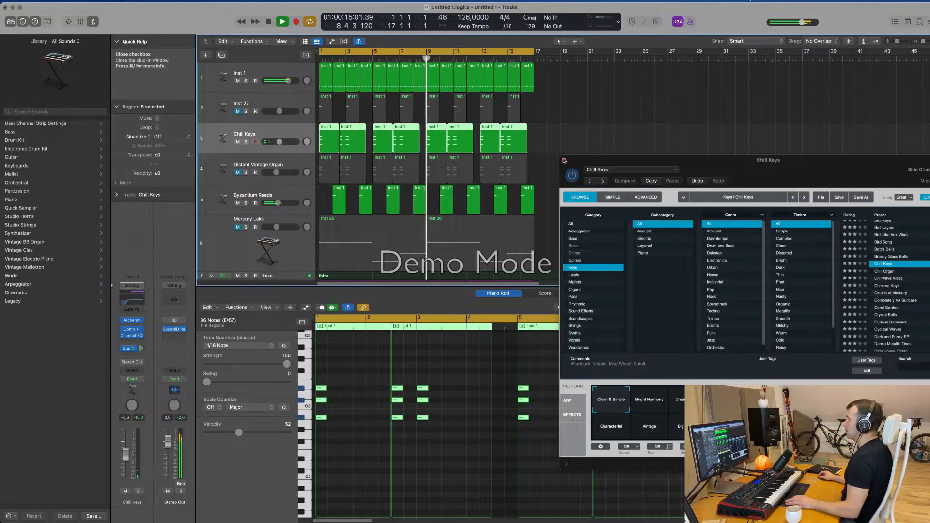
{"action": "left_click", "coordinate": [563, 159]}
{"action": "scroll", "coordinate": [556, 160], "scroll_direction": "down", "scroll_amount": 4}
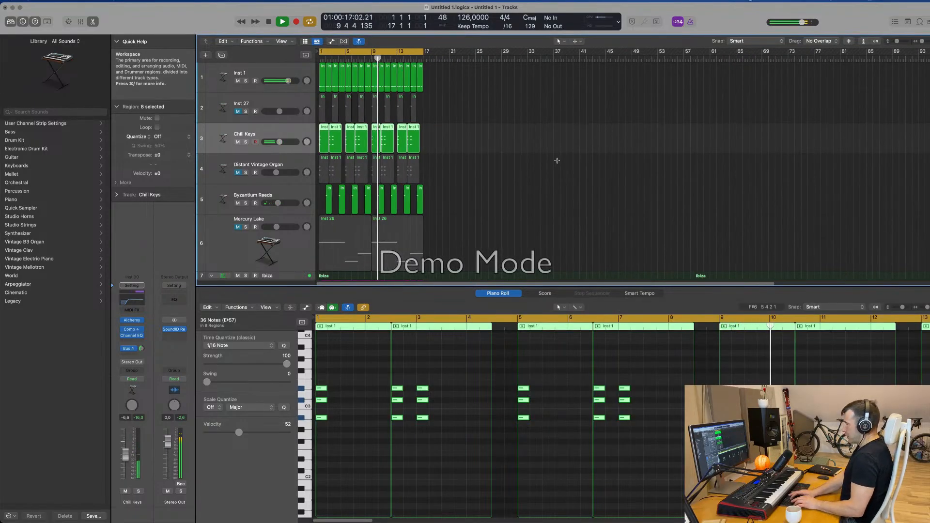
- Repeat the 16-bar arrangement on all tracks until it reaches bar 65, and extend the cycle area over bars 1 to 65
{"action": "key", "text": "super+r"}
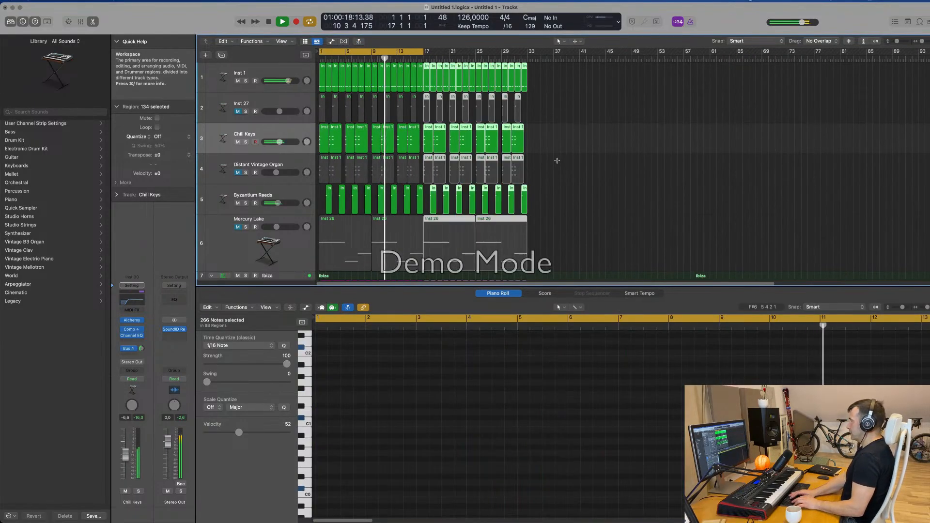
{"action": "key", "text": "super+r"}
{"action": "key", "text": "super+r"}
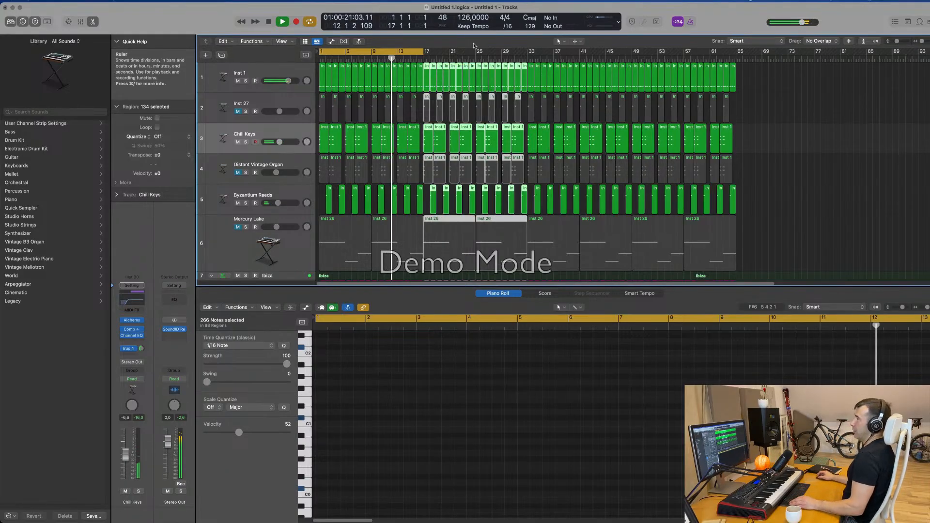
{"action": "left_click_drag", "start_coordinate": [427, 53], "coordinate": [704, 58]}
- Show the secondary ruler above the arrangement and deselect all regions
{"action": "left_click", "coordinate": [282, 41]}
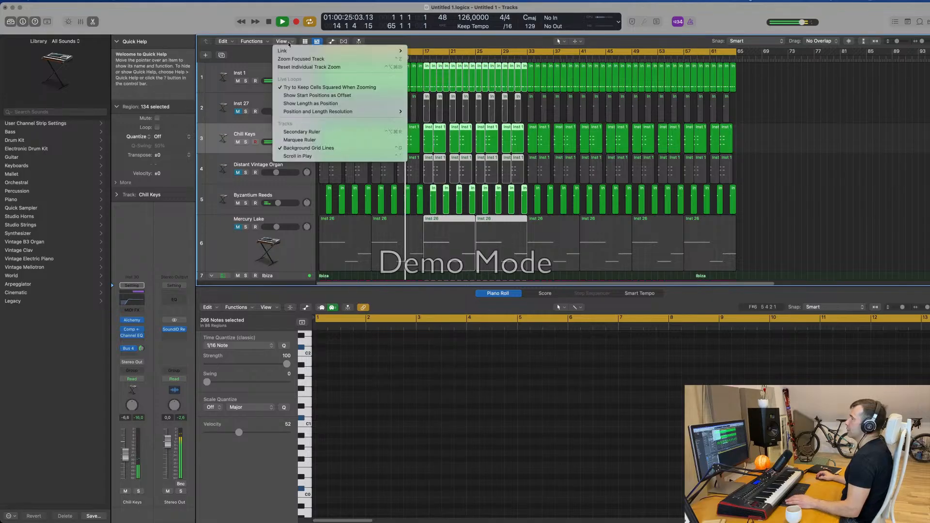
{"action": "left_click", "coordinate": [314, 132]}
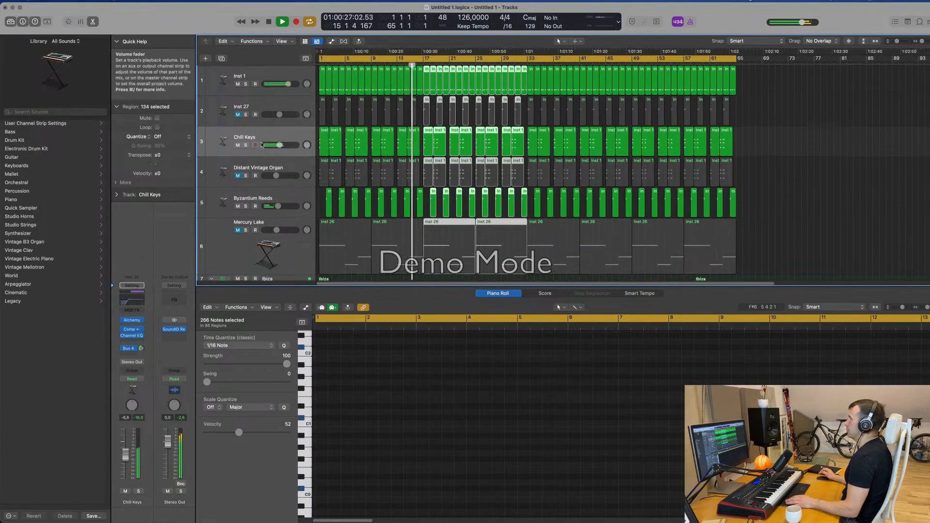
{"action": "scroll", "coordinate": [732, 121], "scroll_direction": "down", "scroll_amount": 2}
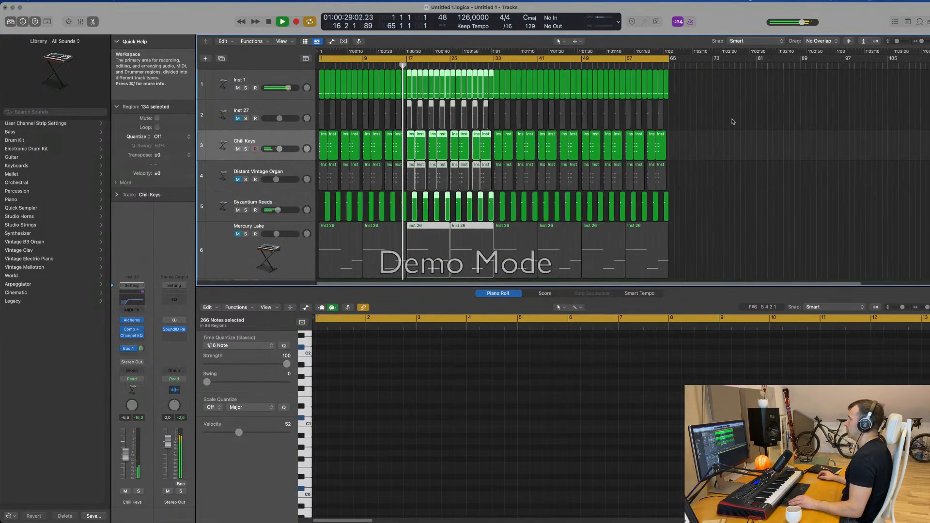
{"action": "left_click", "coordinate": [709, 98]}
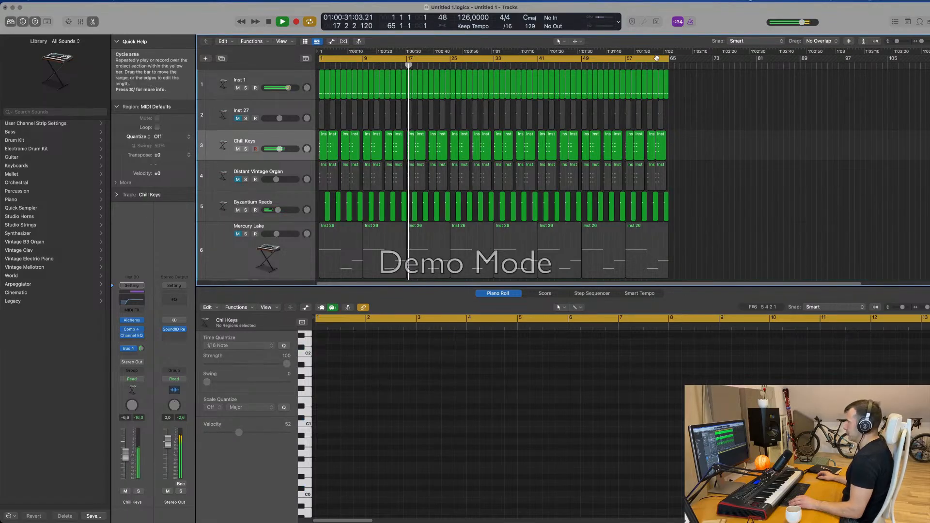
- Set the cycle area to bars 49 to 65, repeat that section until the arrangement reaches bar 97, and deselect the regions
{"action": "left_click_drag", "start_coordinate": [590, 60], "coordinate": [668, 61]}
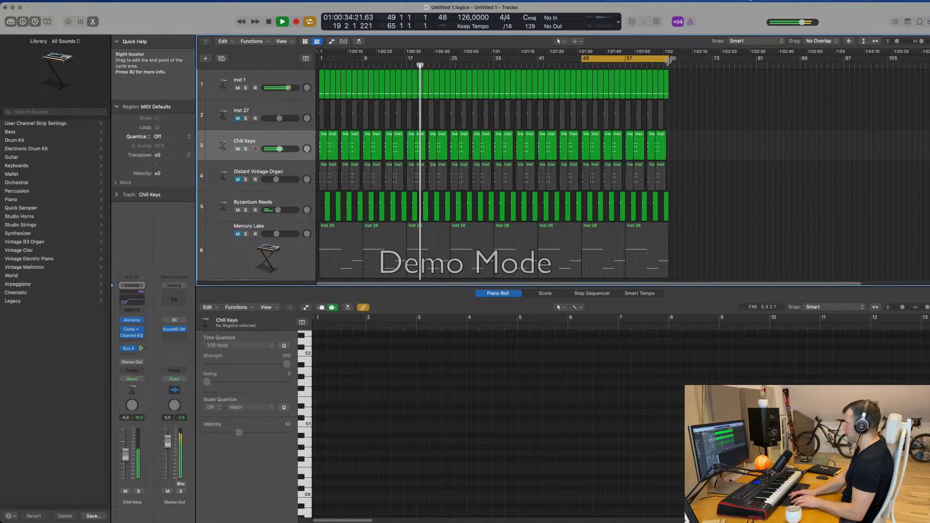
{"action": "key", "text": "cmd+r"}
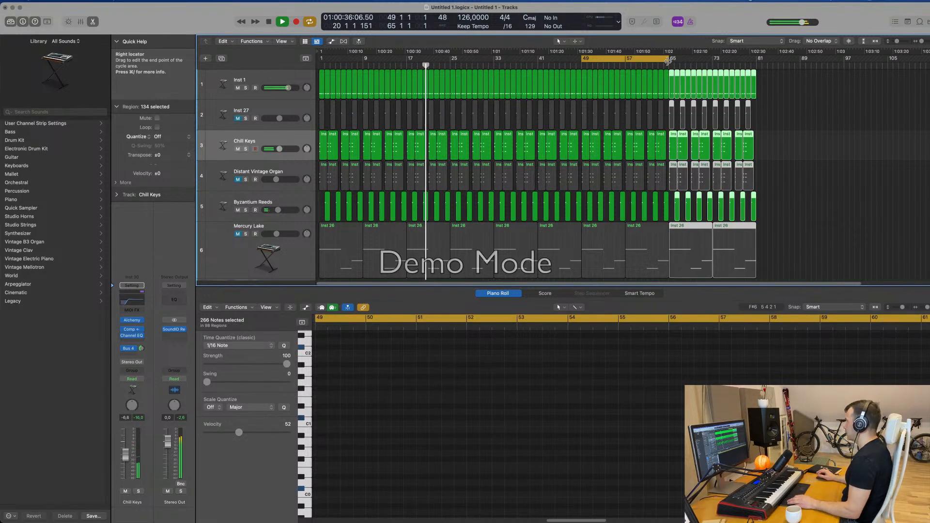
{"action": "key", "text": "super+r"}
{"action": "left_click", "coordinate": [886, 100]}
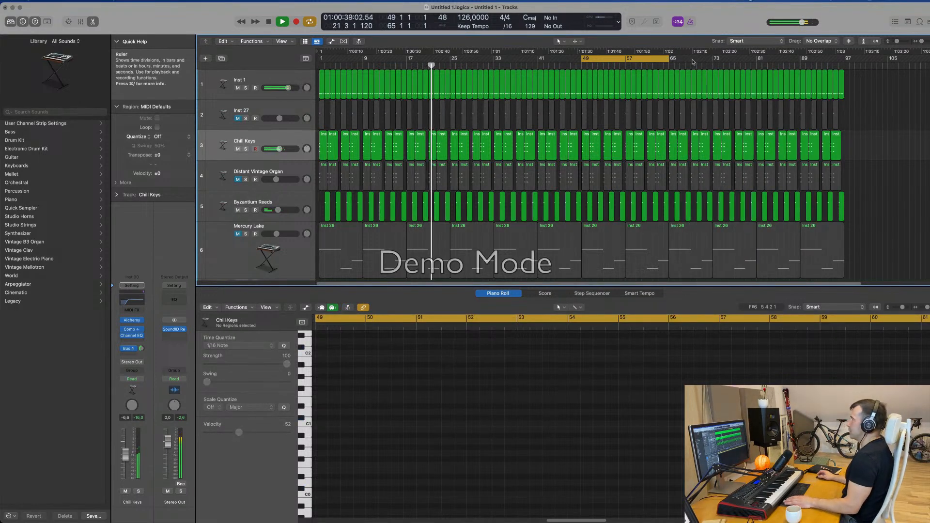
- Extend the cycle area back to bar 1 so it covers bars 1 to 65, and restart playback from the beginning
{"action": "key", "text": "space"}
{"action": "key", "text": "space"}
{"action": "left_click_drag", "start_coordinate": [582, 59], "coordinate": [331, 76]}
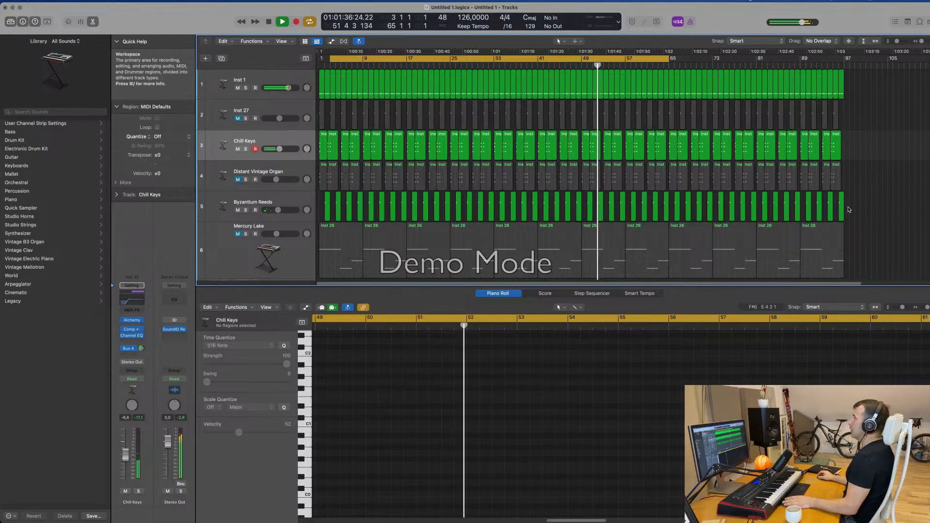
{"action": "key", "text": "Return"}
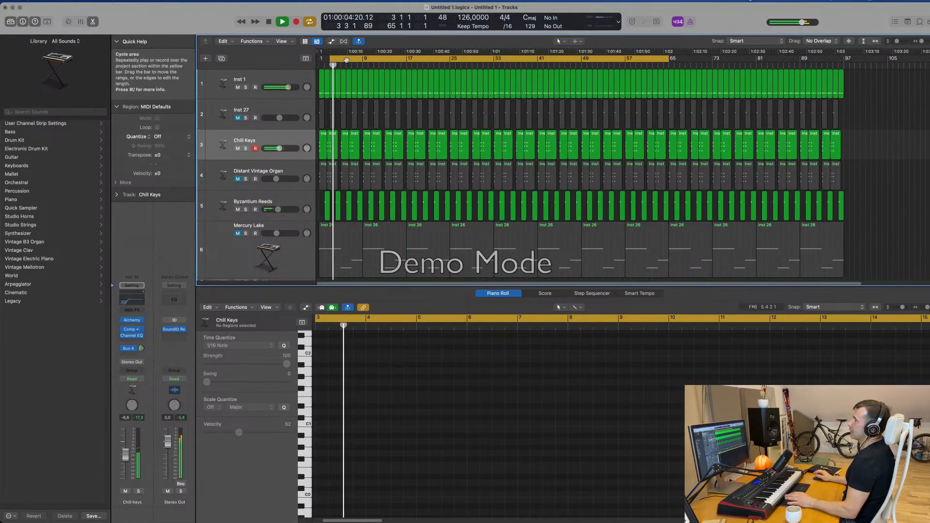
{"action": "left_click_drag", "start_coordinate": [331, 59], "coordinate": [319, 59]}
{"action": "key", "text": "Return"}
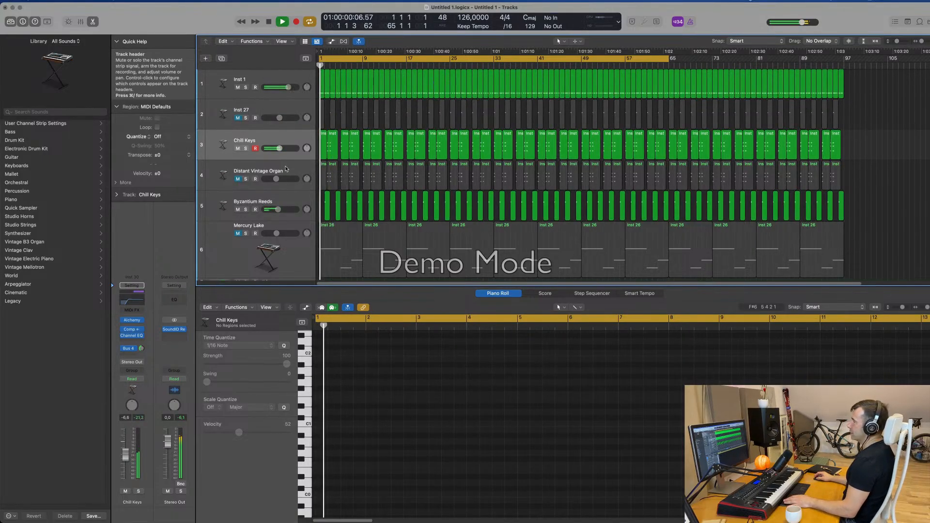
- Duplicate the Mercury Lake track with its settings as an empty track directly below it
{"action": "scroll", "coordinate": [286, 168], "scroll_direction": "down", "scroll_amount": 3}
{"action": "left_click", "coordinate": [290, 198]}
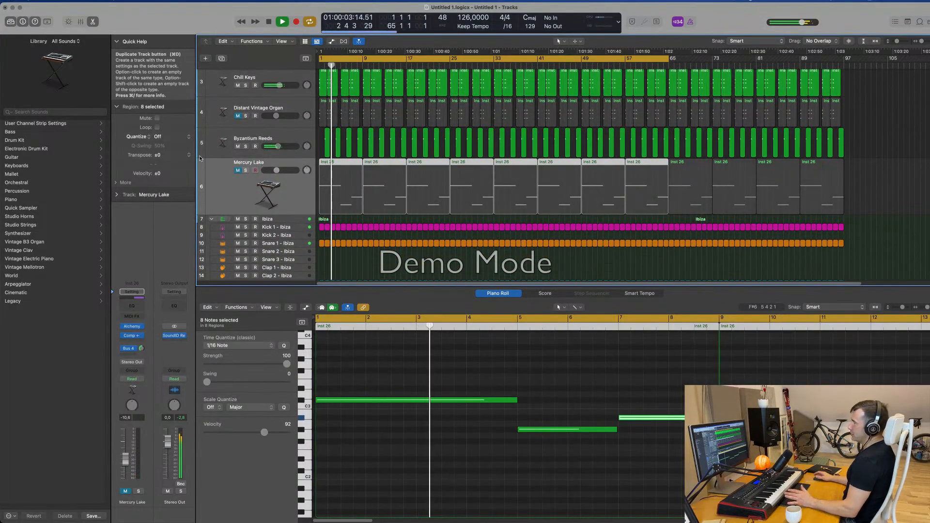
{"action": "key", "text": "super+d"}
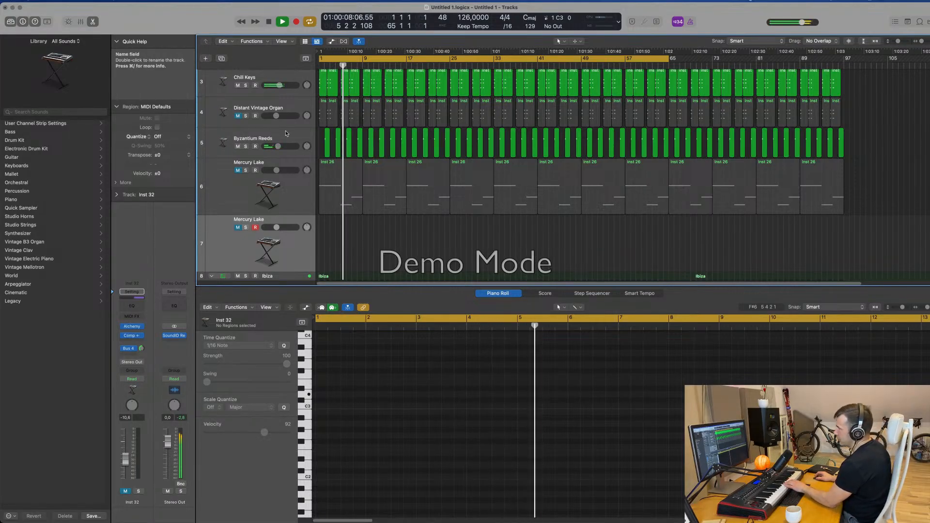
- Unmute the duplicated Mercury Lake track and raise its volume to about -5.3 dB
{"action": "scroll", "coordinate": [405, 213], "scroll_direction": "up", "scroll_amount": 3}
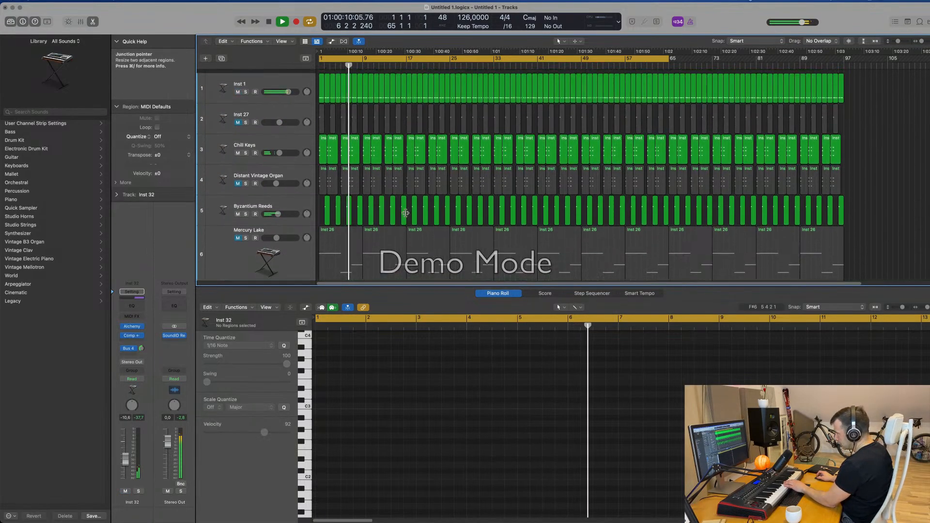
{"action": "scroll", "coordinate": [405, 213], "scroll_direction": "down", "scroll_amount": 1}
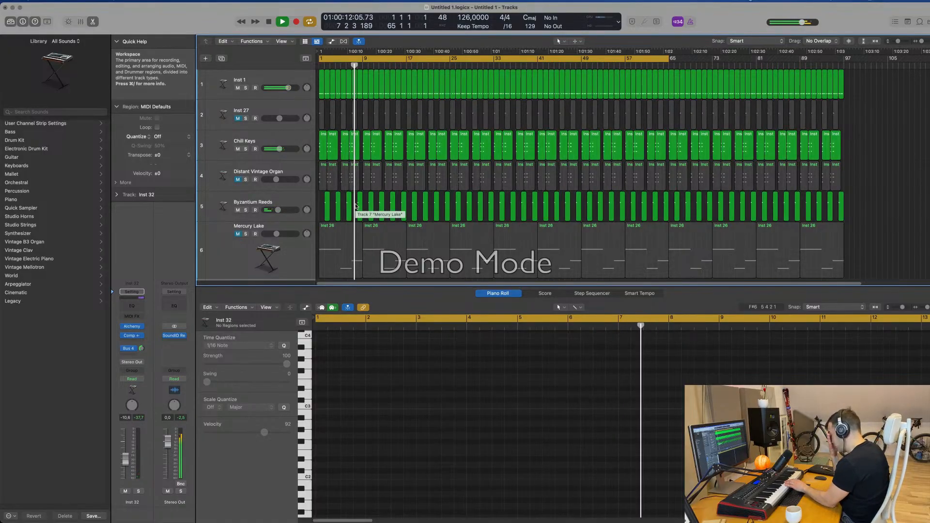
{"action": "scroll", "coordinate": [302, 152], "scroll_direction": "down", "scroll_amount": 8}
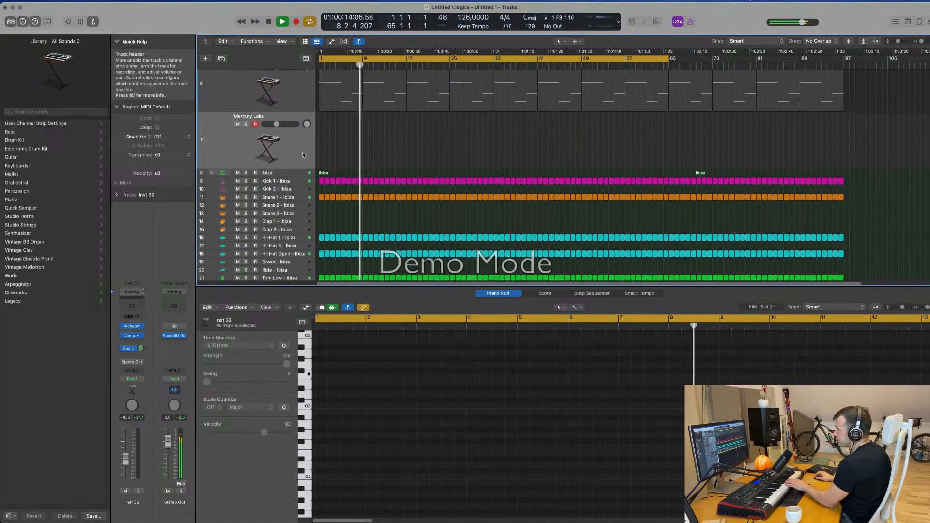
{"action": "left_click_drag", "start_coordinate": [125, 458], "coordinate": [125, 452]}
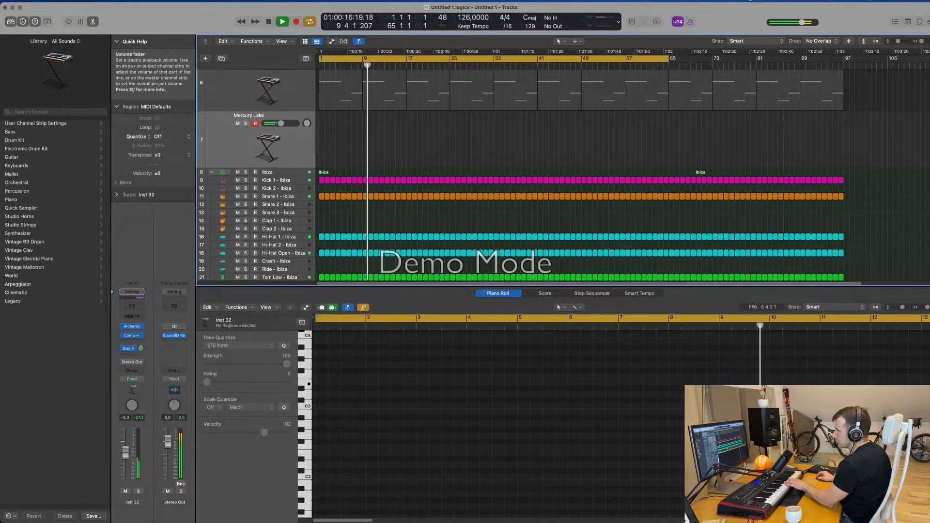
- Filter the duplicated track's Alchemy pads to Fast Attack and audition Howling Space Synth, Otherworldly Oceans and Spacey Dream Bell
{"action": "left_click", "coordinate": [132, 327]}
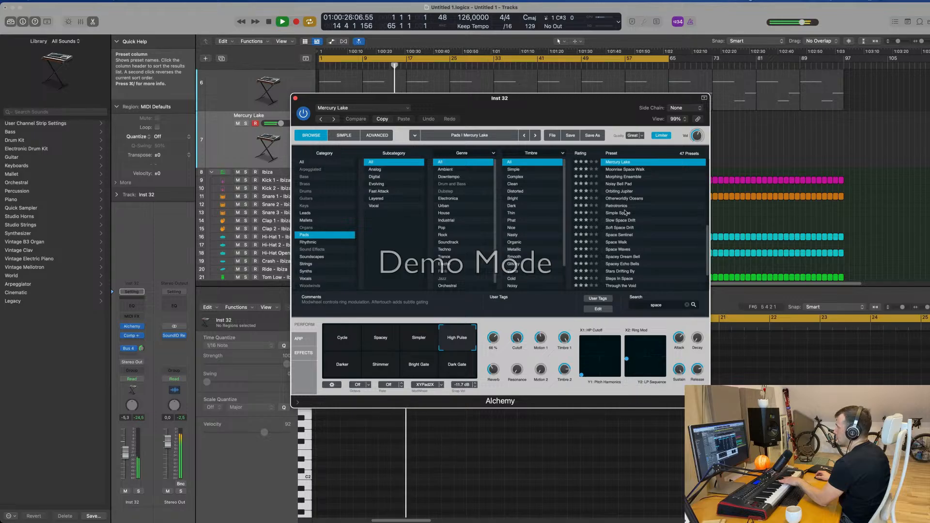
{"action": "left_click", "coordinate": [380, 191]}
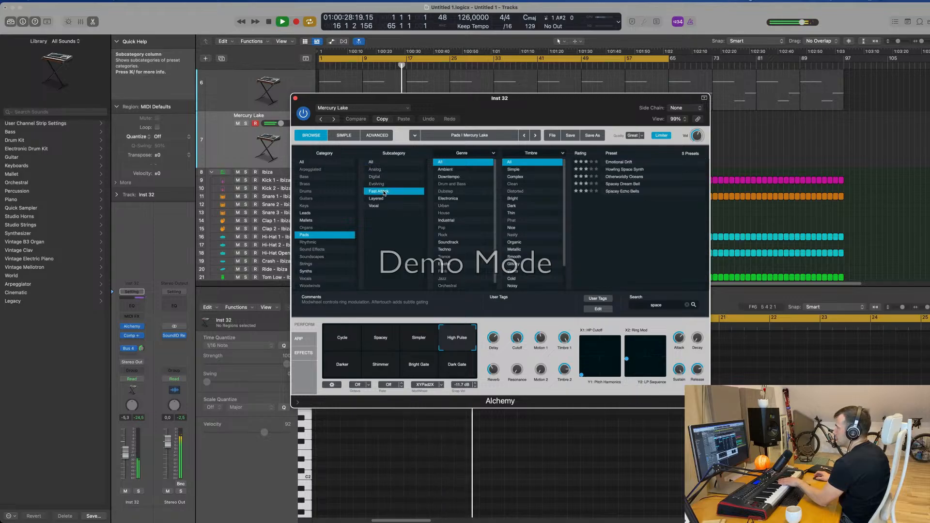
{"action": "left_click", "coordinate": [625, 169]}
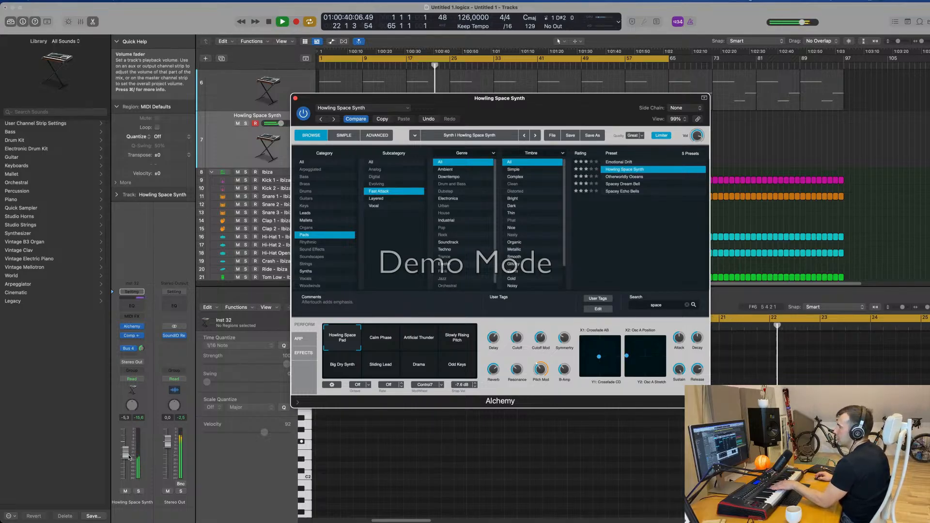
{"action": "left_click_drag", "start_coordinate": [284, 123], "coordinate": [286, 123]}
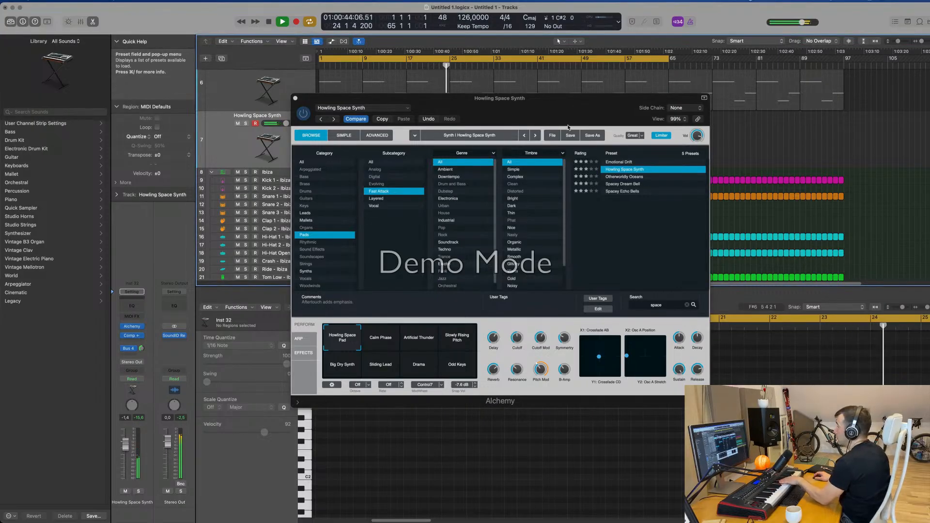
{"action": "left_click", "coordinate": [631, 177]}
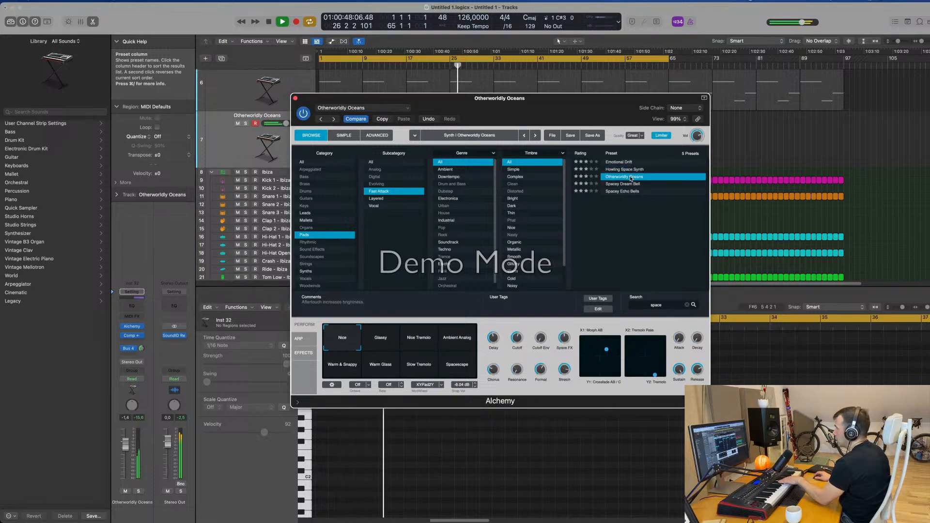
{"action": "left_click", "coordinate": [632, 185]}
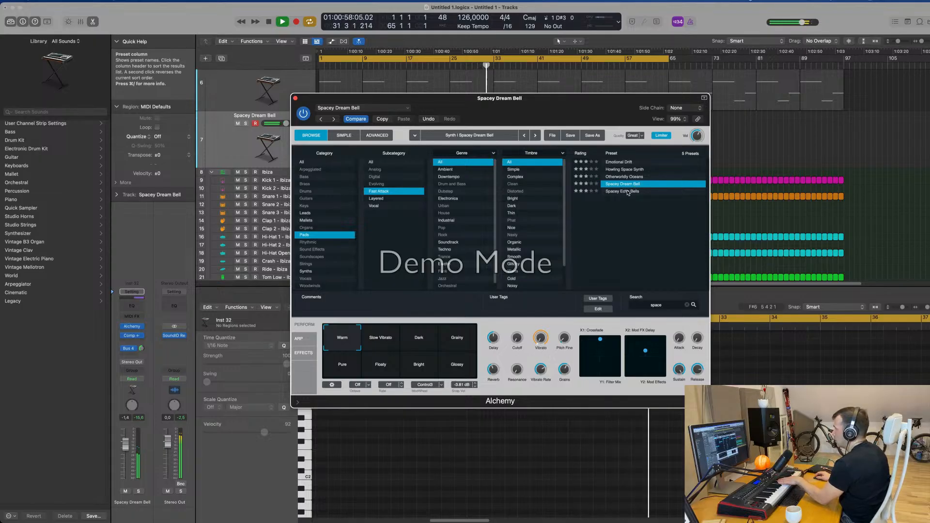
- Load the Spacey Echo Bells preset, set the track volume to about -4.3 dB, and close the Alchemy window
{"action": "left_click", "coordinate": [628, 191]}
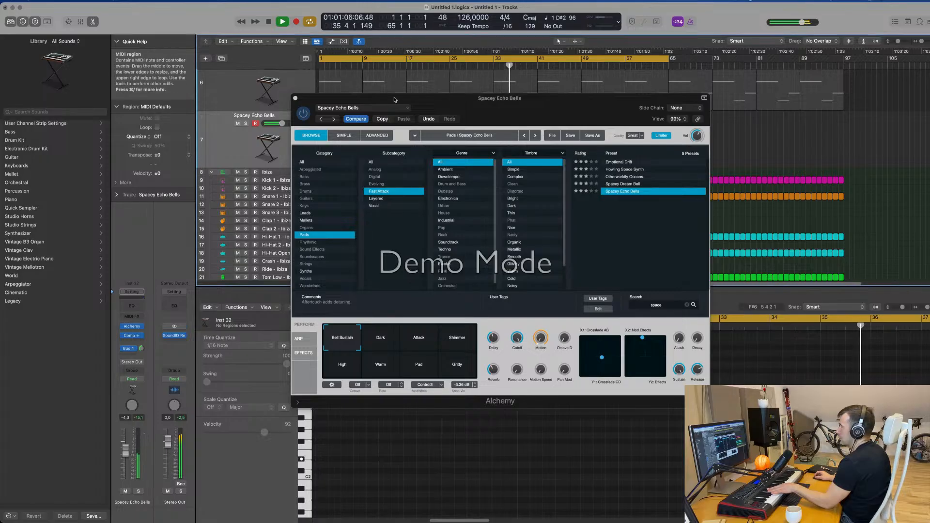
{"action": "left_click_drag", "start_coordinate": [471, 101], "coordinate": [547, 154]}
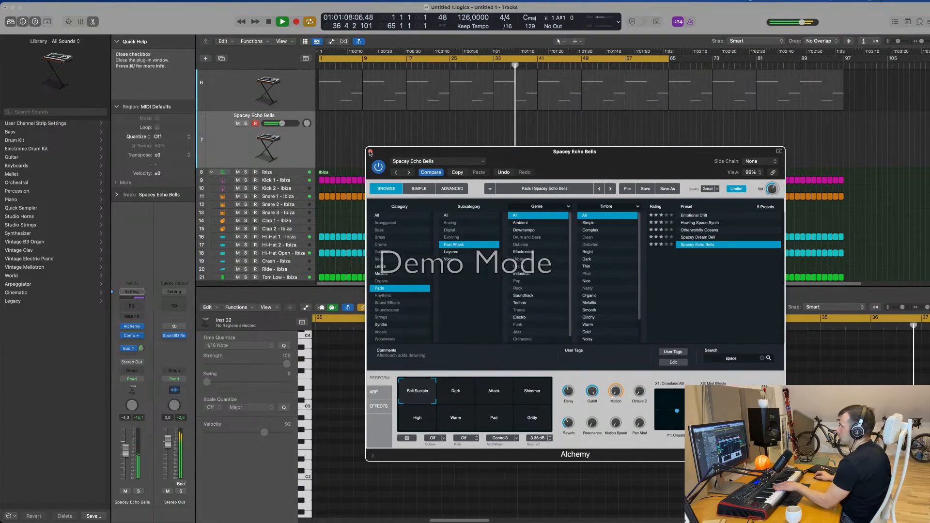
{"action": "left_click", "coordinate": [370, 151]}
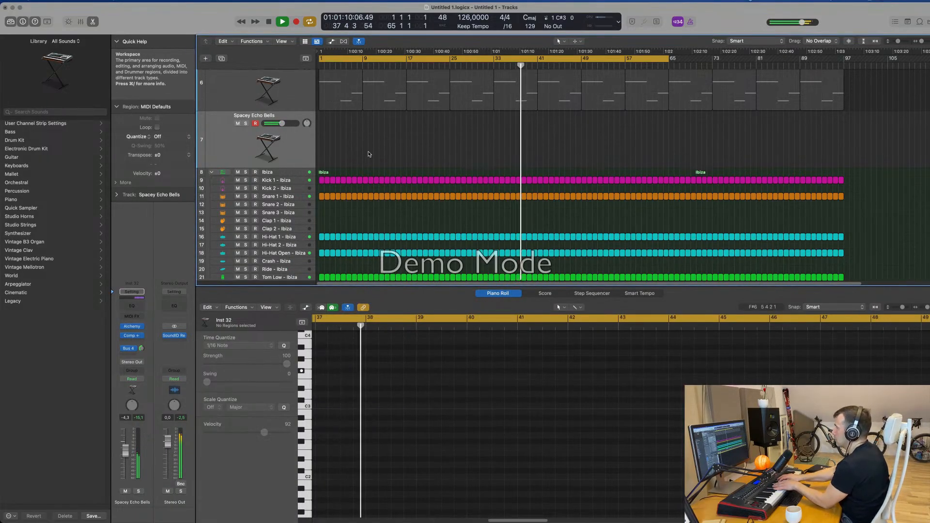
- Record a bell melody on the Spacey Echo Bells track around bars 52 to 63 and bars 2 to 9, and restart playback
{"action": "scroll", "coordinate": [368, 154], "scroll_direction": "up", "scroll_amount": 8}
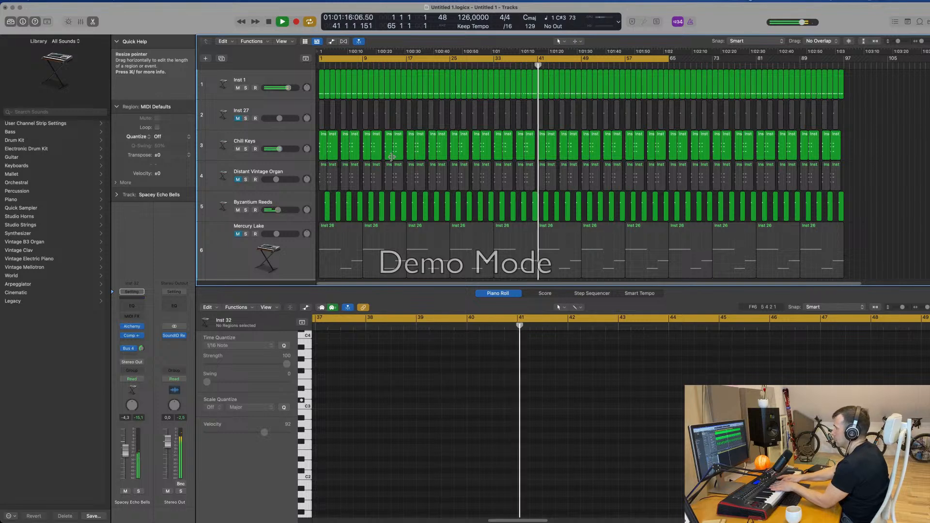
{"action": "scroll", "coordinate": [414, 157], "scroll_direction": "down", "scroll_amount": 4}
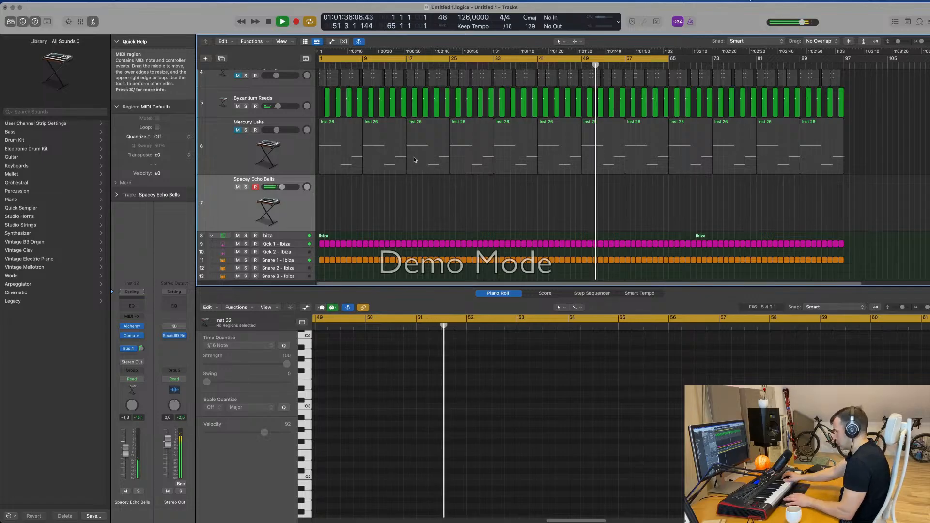
{"action": "key", "text": "r"}
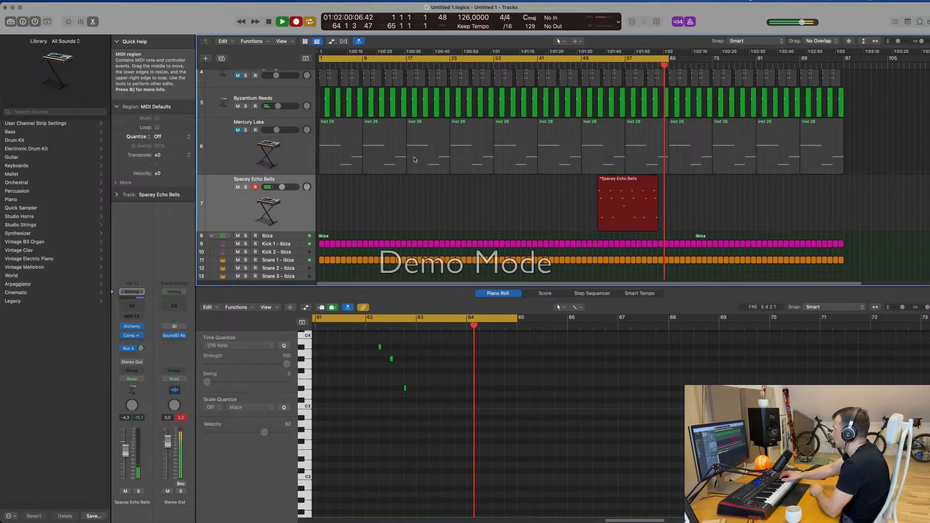
{"action": "key", "text": "space"}
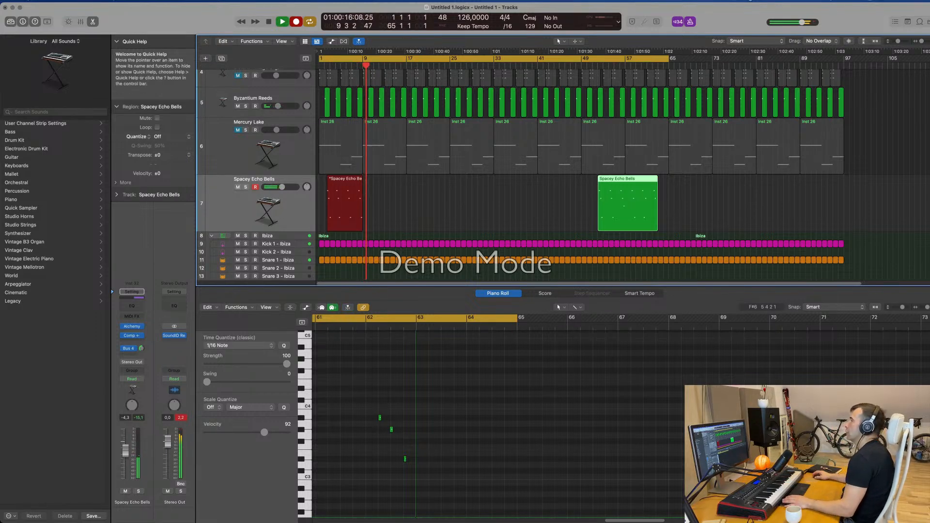
{"action": "key", "text": "space"}
{"action": "key", "text": "space"}
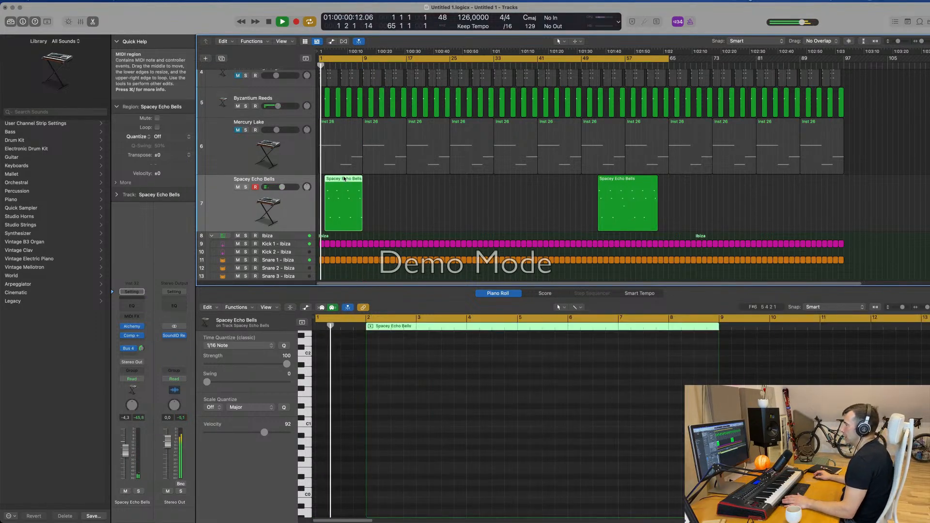
- Open the Spacey Echo Bells region at bars 2 to 9 in the Piano Roll and quantize all its notes to 1/16
{"action": "double_click", "coordinate": [343, 178]}
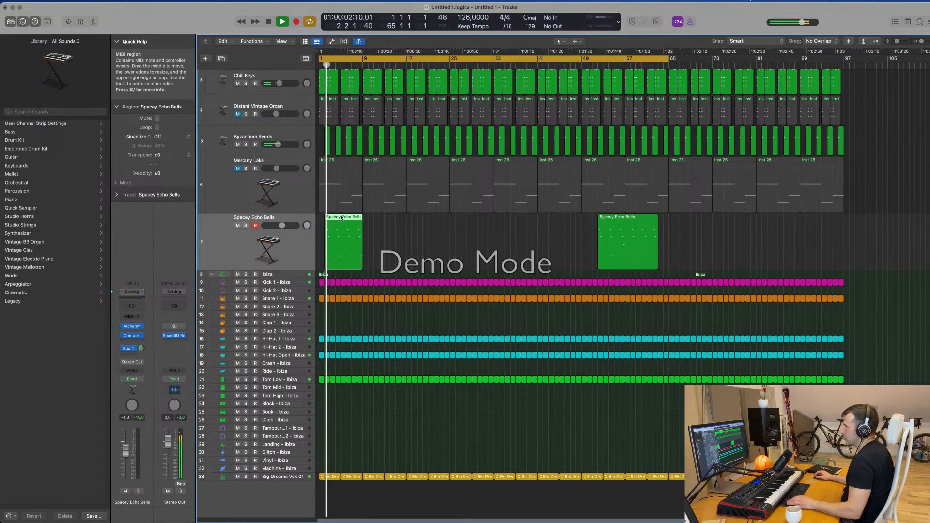
{"action": "key", "text": "e"}
{"action": "key", "text": "super+Right"}
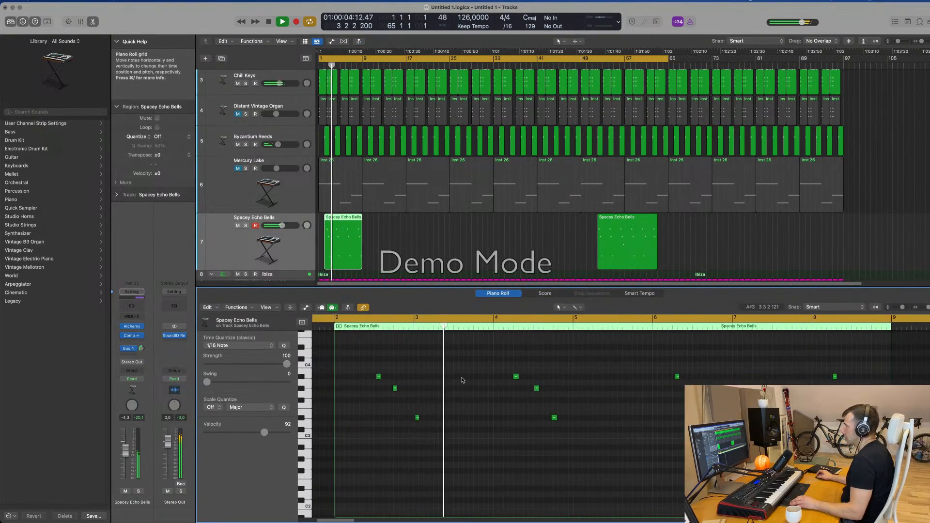
{"action": "key", "text": "super+a"}
{"action": "left_click", "coordinate": [485, 413]}
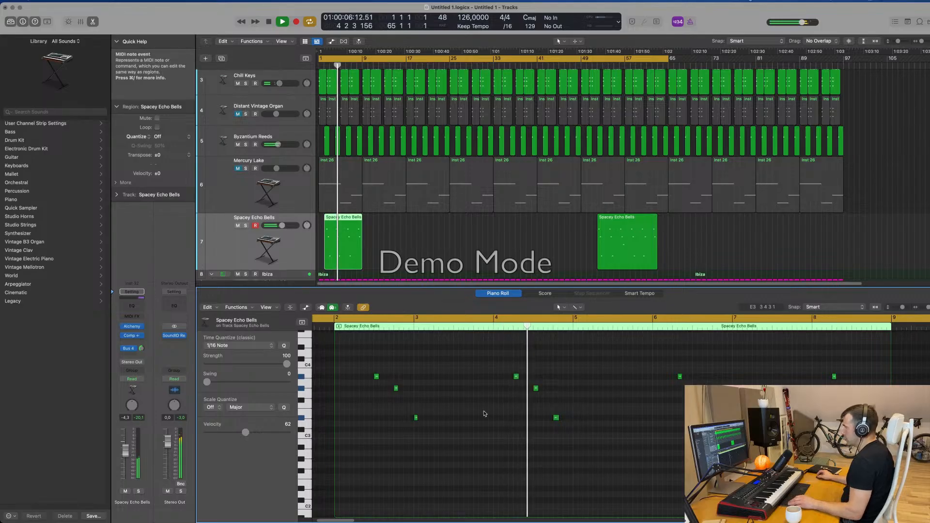
- Replace the three bell notes in bar 2 with a copy of the three-note phrase from bar 4, and restart playback
{"action": "key", "text": "super+Left"}
{"action": "scroll", "coordinate": [487, 413], "scroll_direction": "left", "scroll_amount": 2}
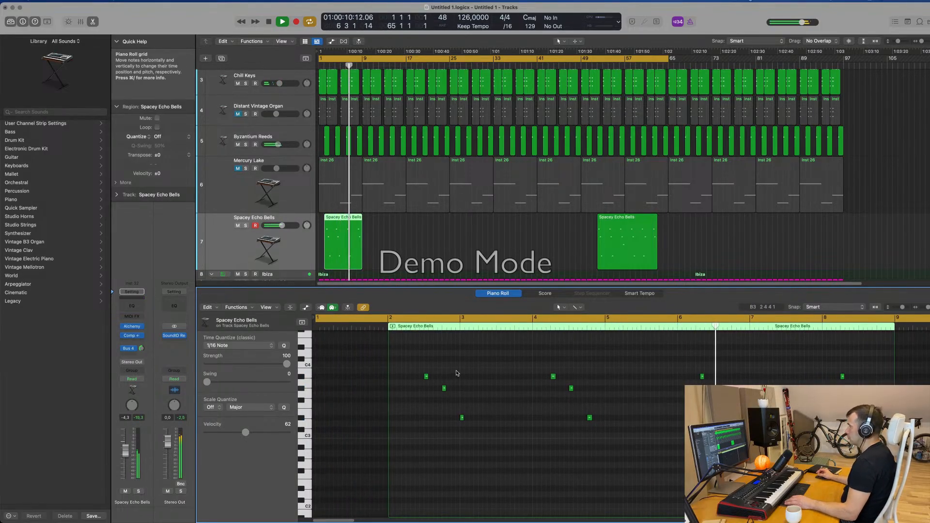
{"action": "left_click_drag", "start_coordinate": [417, 367], "coordinate": [471, 426]}
{"action": "key", "text": "Delete"}
{"action": "left_click_drag", "start_coordinate": [533, 373], "coordinate": [606, 433]}
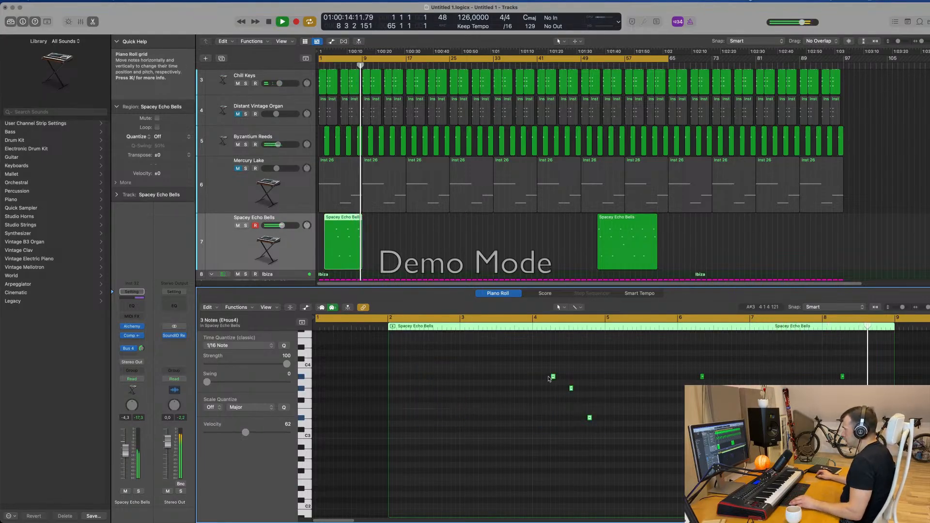
{"action": "left_click_drag", "start_coordinate": [553, 379], "coordinate": [503, 378]}
{"action": "left_click_drag", "start_coordinate": [458, 378], "coordinate": [408, 378]}
{"action": "key", "text": "space"}
{"action": "key", "text": "super+Left"}
{"action": "key", "text": "super+Left"}
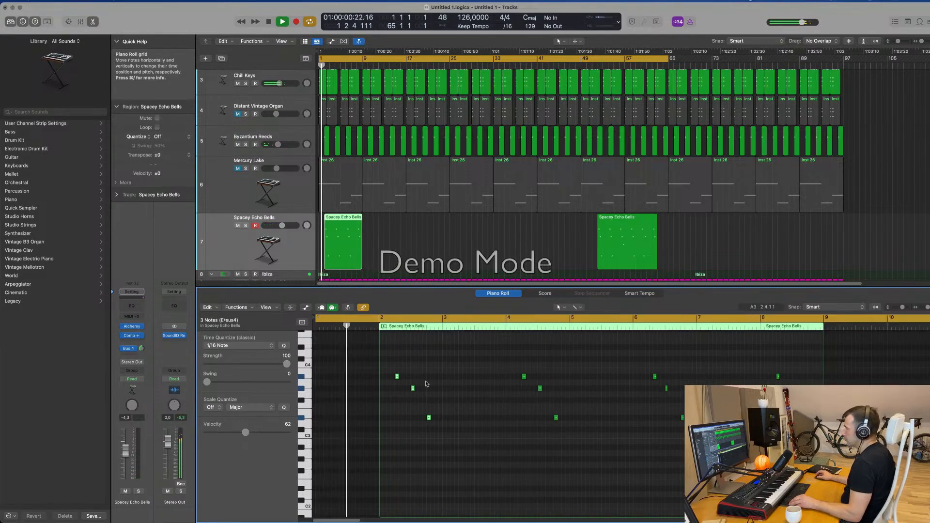
- Delete the six bell notes in bars 6 to 8 and copy the six notes of bars 2 to 4 there, starting in bar 6
{"action": "scroll", "coordinate": [426, 383], "scroll_direction": "up", "scroll_amount": 2}
{"action": "scroll", "coordinate": [429, 384], "scroll_direction": "down", "scroll_amount": 1}
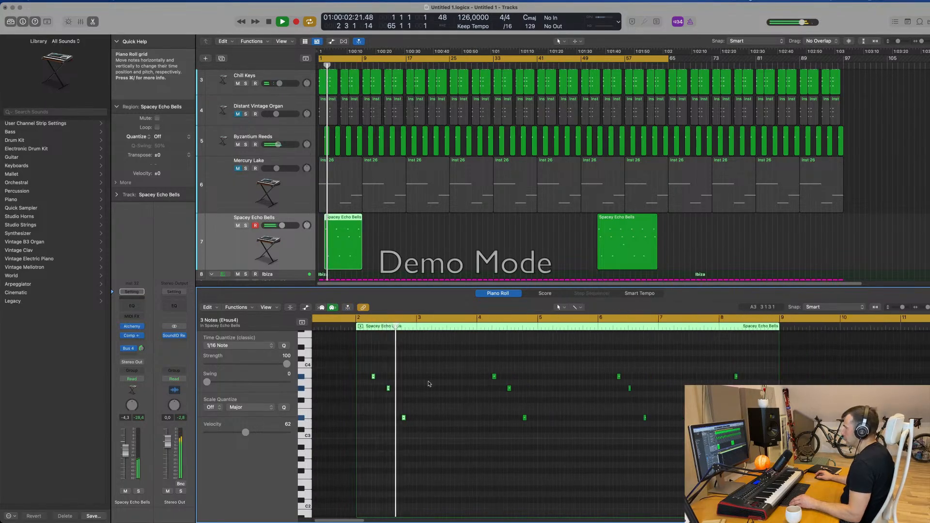
{"action": "scroll", "coordinate": [437, 384], "scroll_direction": "left", "scroll_amount": 1}
{"action": "scroll", "coordinate": [438, 384], "scroll_direction": "down", "scroll_amount": 2}
{"action": "scroll", "coordinate": [438, 384], "scroll_direction": "up", "scroll_amount": 1}
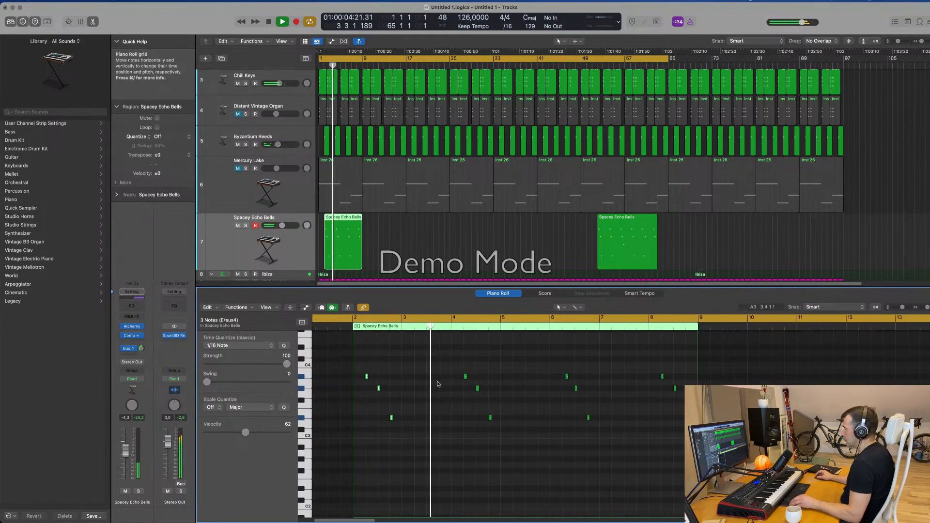
{"action": "left_click_drag", "start_coordinate": [556, 363], "coordinate": [684, 435]}
{"action": "key", "text": "BackSpace"}
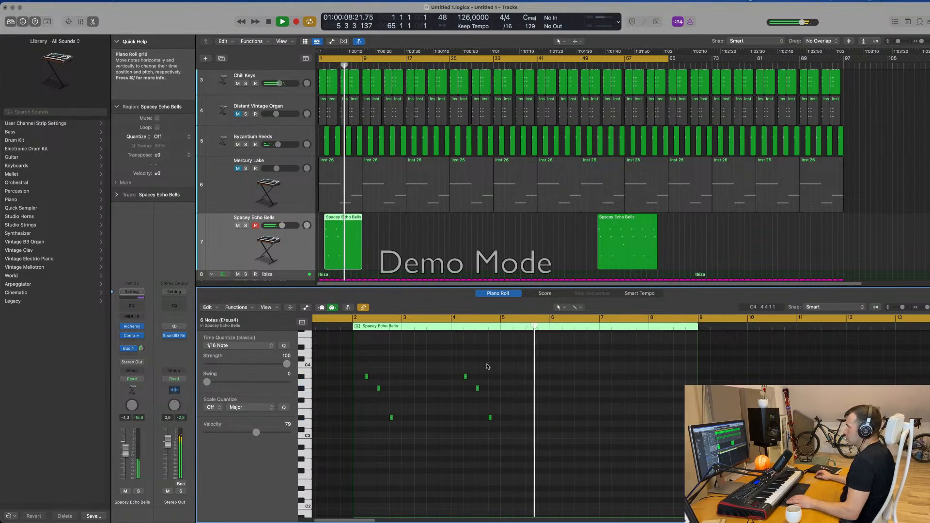
{"action": "left_click_drag", "start_coordinate": [496, 366], "coordinate": [357, 455]}
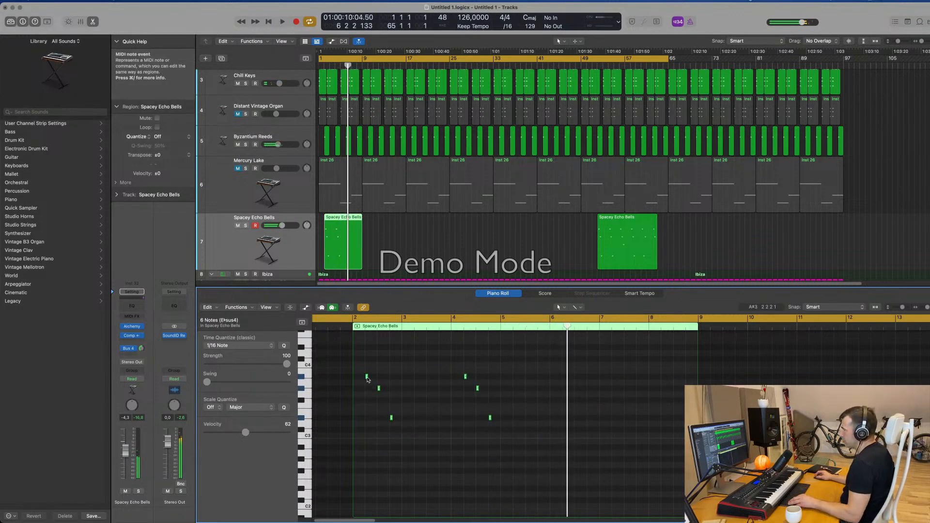
{"action": "left_click_drag", "start_coordinate": [367, 377], "coordinate": [564, 377]}
{"action": "key", "text": "space"}
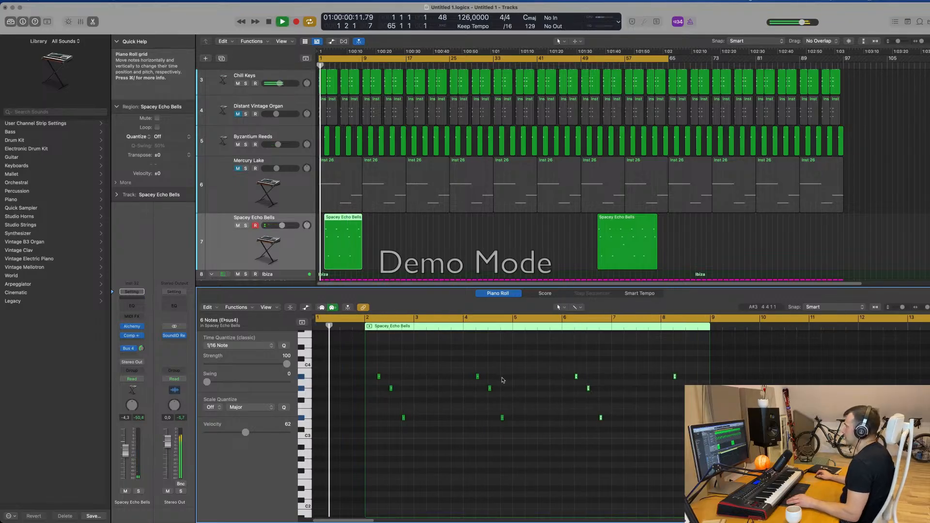
- Delete the Spacey Echo Bells region around bars 52 to 63 and extend the start of the remaining region back to bar 1
{"action": "left_click", "coordinate": [616, 236]}
{"action": "key", "text": "Delete"}
{"action": "left_click", "coordinate": [326, 257]}
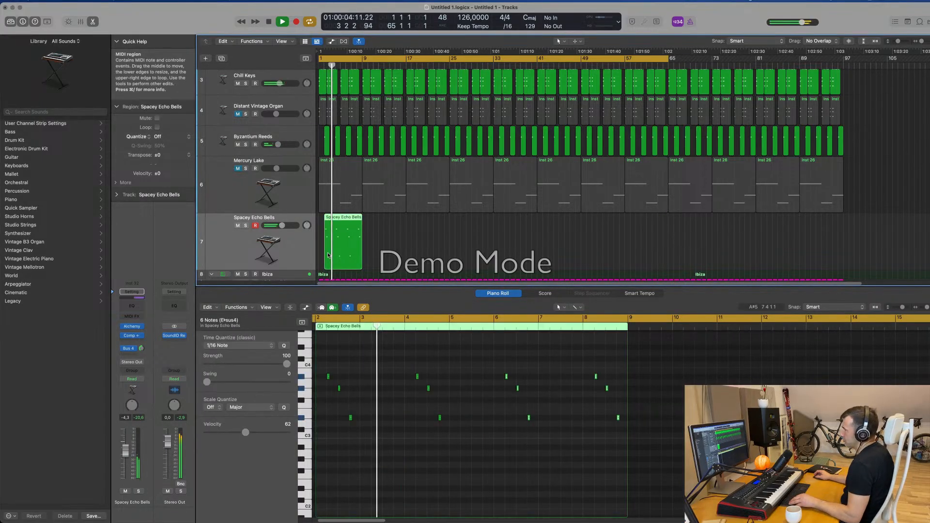
{"action": "left_click_drag", "start_coordinate": [326, 261], "coordinate": [317, 261]}
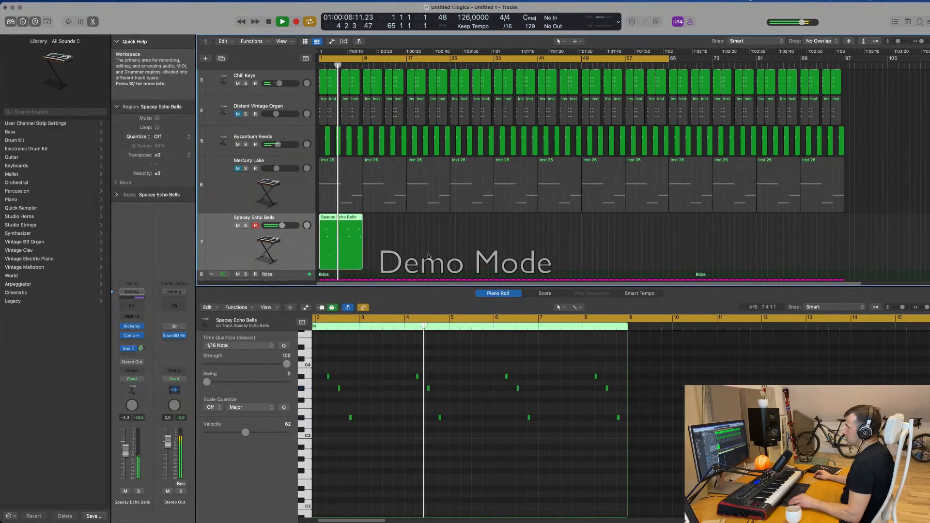
- Open the Alchemy window and repeat the eight-bar Spacey Echo Bells region three times, up to bar 33
{"action": "scroll", "coordinate": [420, 254], "scroll_direction": "up", "scroll_amount": 2}
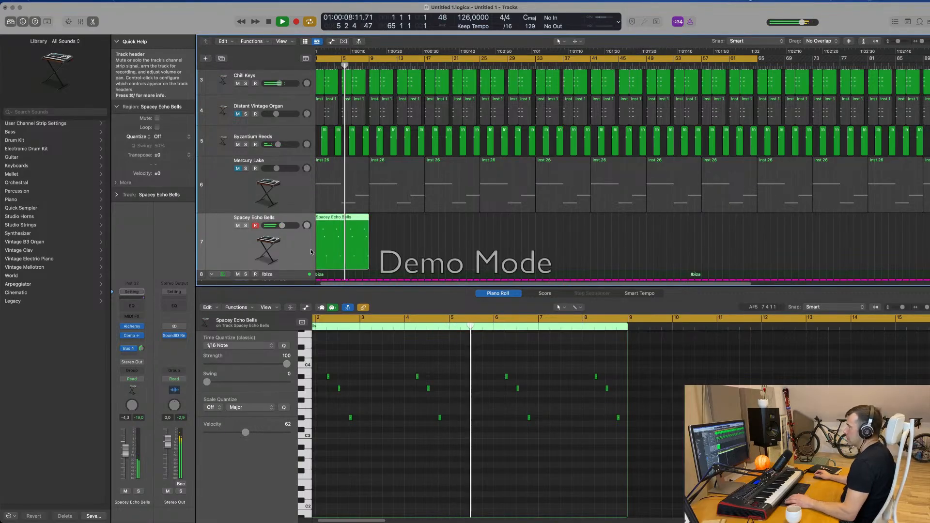
{"action": "scroll", "coordinate": [310, 249], "scroll_direction": "right", "scroll_amount": 1}
{"action": "scroll", "coordinate": [297, 243], "scroll_direction": "down", "scroll_amount": 1}
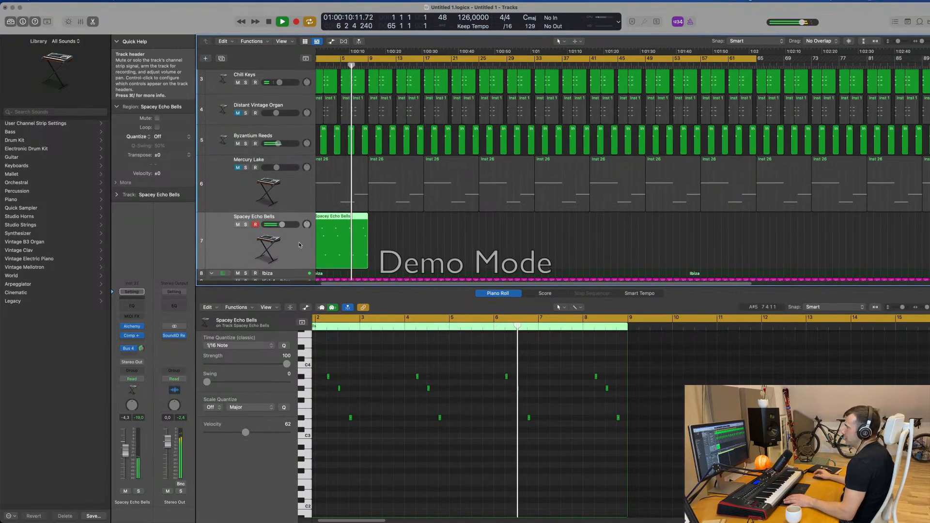
{"action": "left_click", "coordinate": [132, 326]}
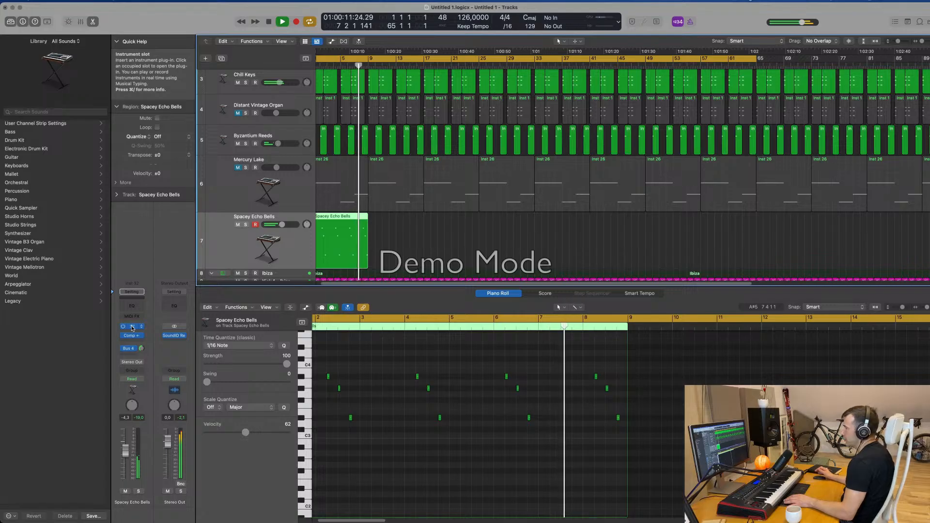
{"action": "left_click_drag", "start_coordinate": [622, 156], "coordinate": [718, 131]}
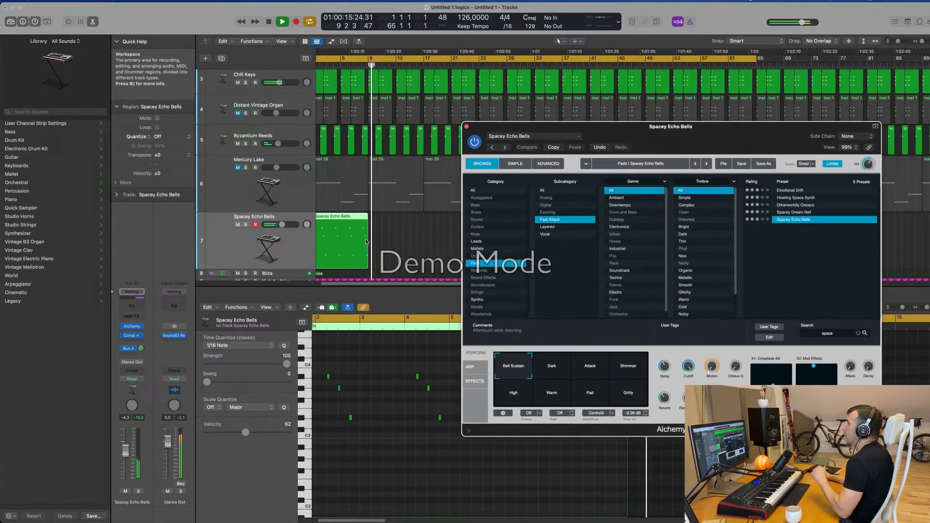
{"action": "left_click", "coordinate": [329, 248]}
{"action": "key", "text": "super+r"}
{"action": "key", "text": "super+r"}
{"action": "key", "text": "super+r"}
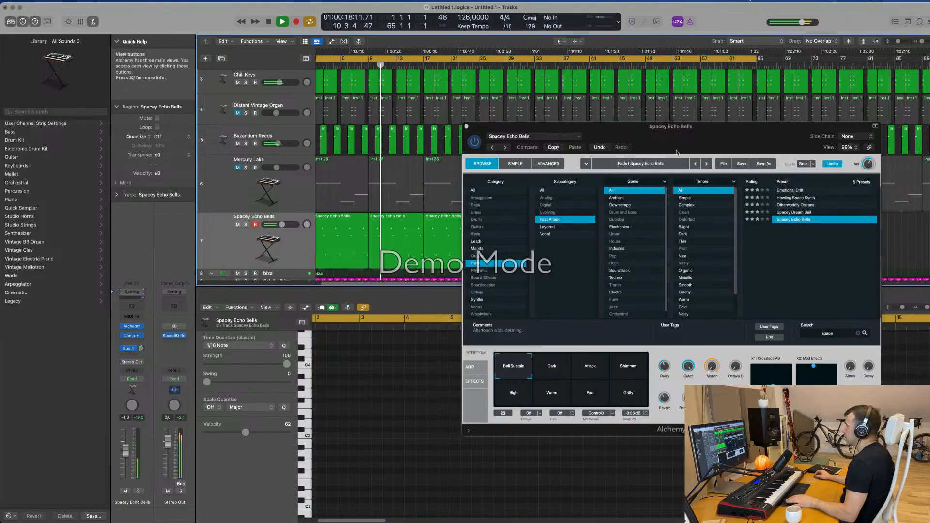
- Close the Alchemy window and repeat the four Spacey Echo Bells regions together twice, filling the track to bar 97
{"action": "left_click_drag", "start_coordinate": [719, 127], "coordinate": [573, 233]}
{"action": "left_click", "coordinate": [734, 2]}
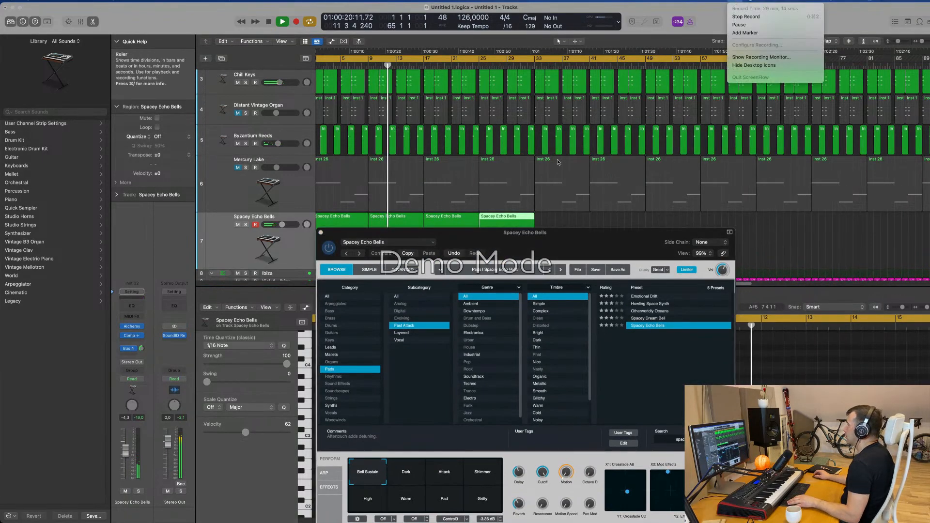
{"action": "left_click", "coordinate": [565, 237]}
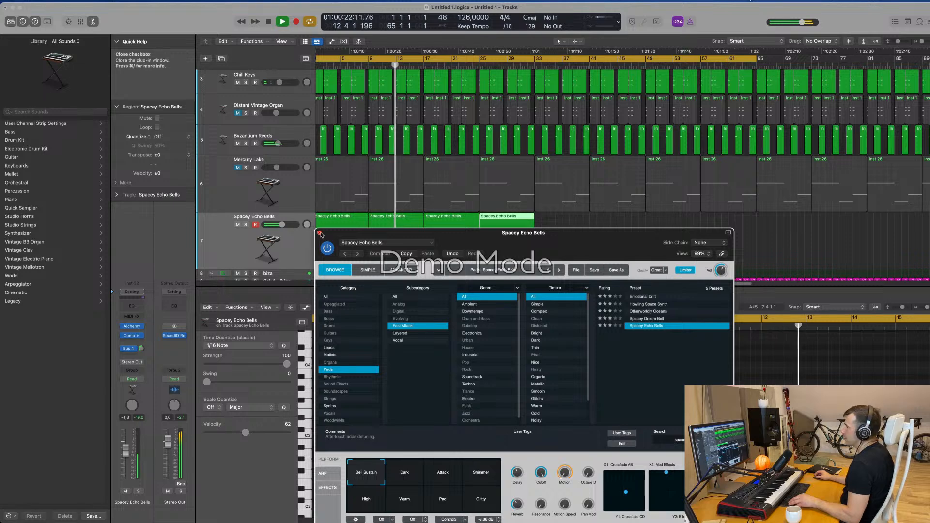
{"action": "left_click", "coordinate": [321, 232]}
{"action": "key", "text": "super+Left"}
{"action": "left_click_drag", "start_coordinate": [502, 237], "coordinate": [316, 248]}
{"action": "key", "text": "super+r"}
{"action": "key", "text": "super+r"}
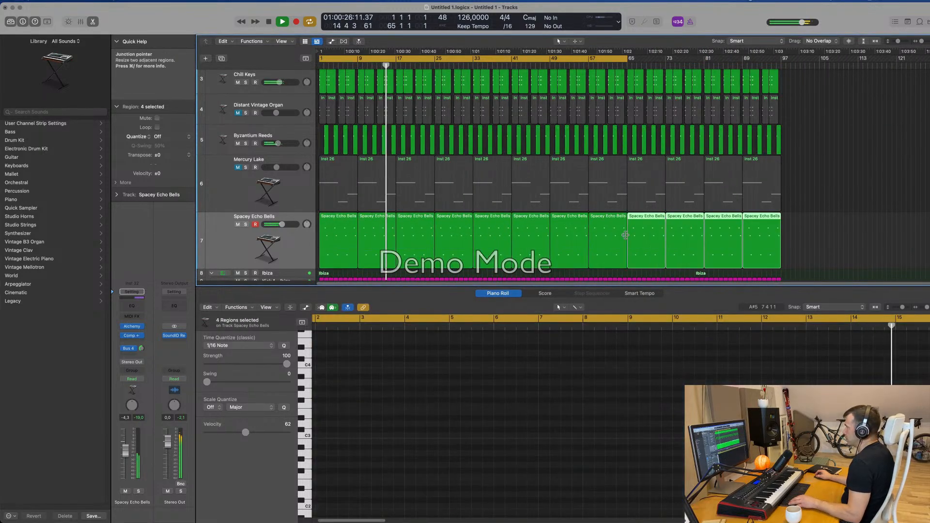
{"action": "left_click", "coordinate": [805, 228]}
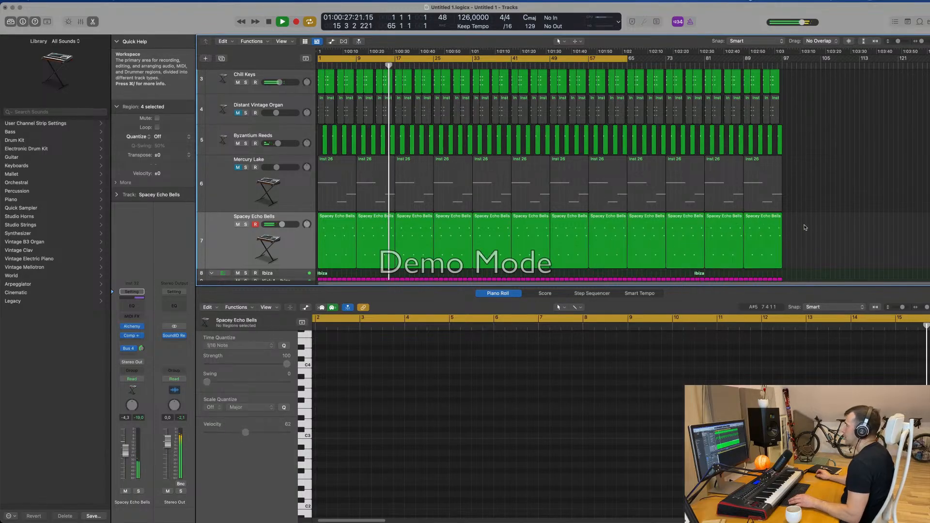
- Audition Alchemy's Dark, Attack, Shimmer, High, Warm, Pad and Gritty variations of Spacey Echo Bells, and return to Bell Sustain
{"action": "left_click", "coordinate": [289, 240]}
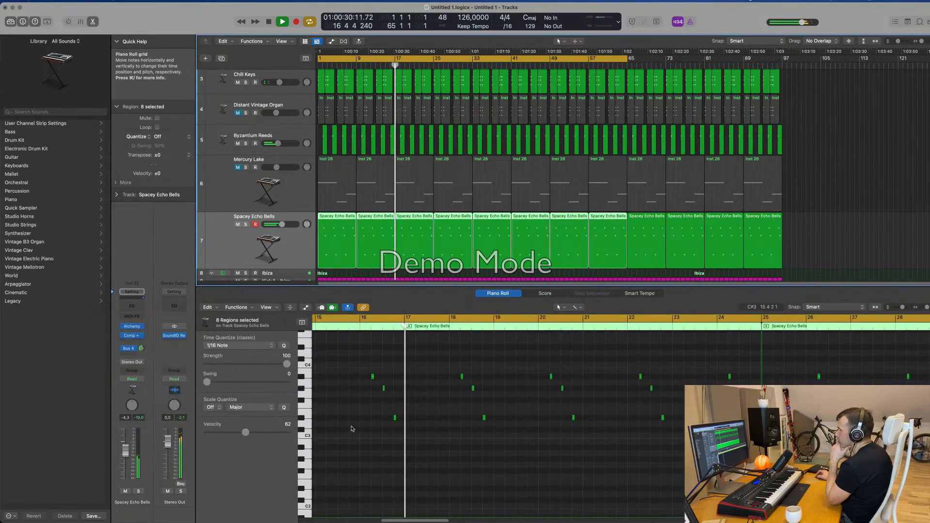
{"action": "left_click", "coordinate": [129, 327]}
{"action": "left_click_drag", "start_coordinate": [529, 236], "coordinate": [475, 103]}
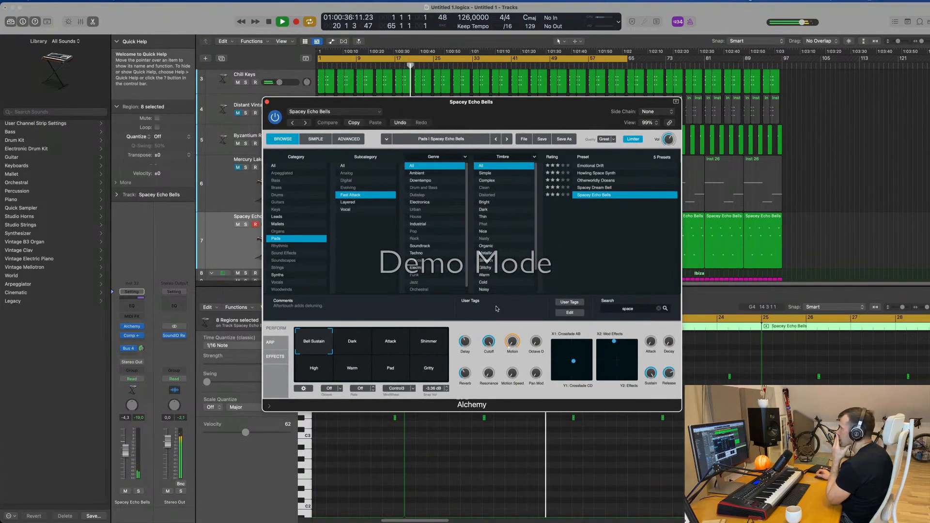
{"action": "left_click", "coordinate": [351, 347]}
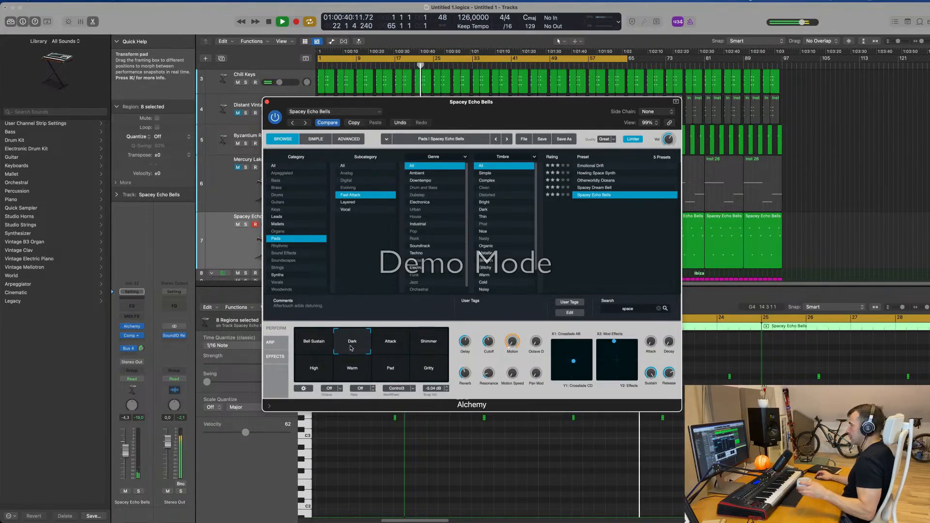
{"action": "left_click", "coordinate": [386, 344]}
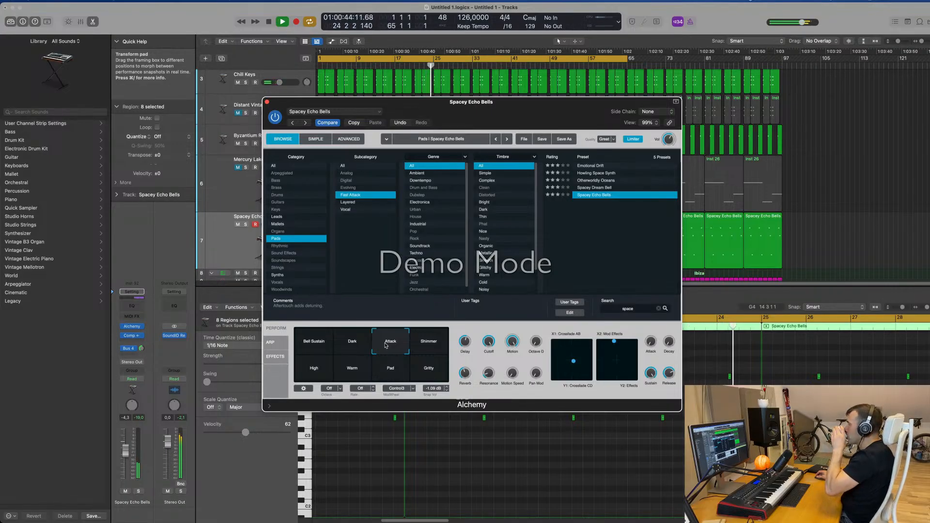
{"action": "left_click", "coordinate": [419, 342]}
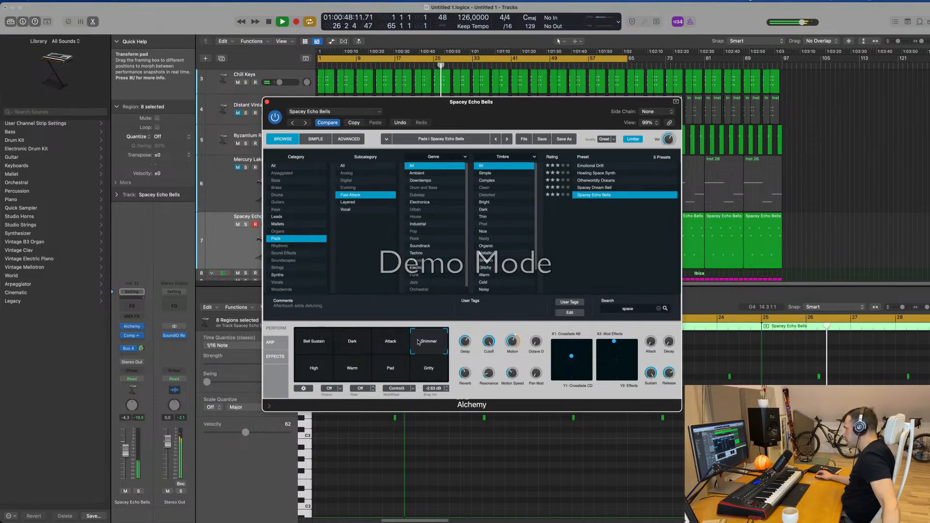
{"action": "left_click", "coordinate": [326, 371]}
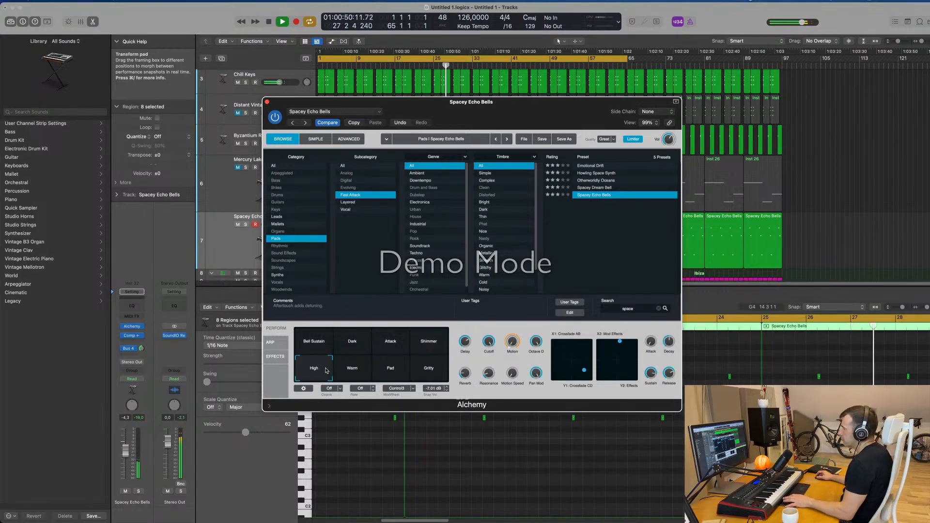
{"action": "left_click", "coordinate": [357, 370]}
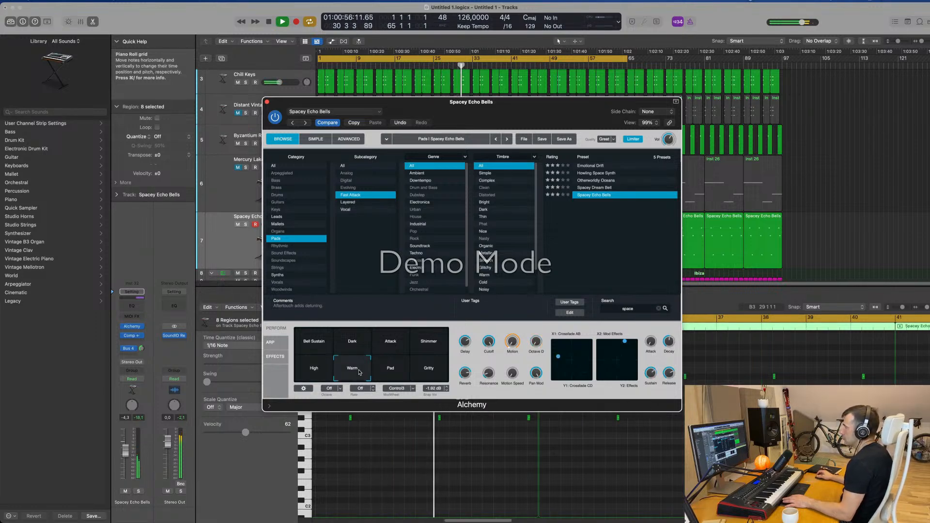
{"action": "left_click", "coordinate": [381, 371]}
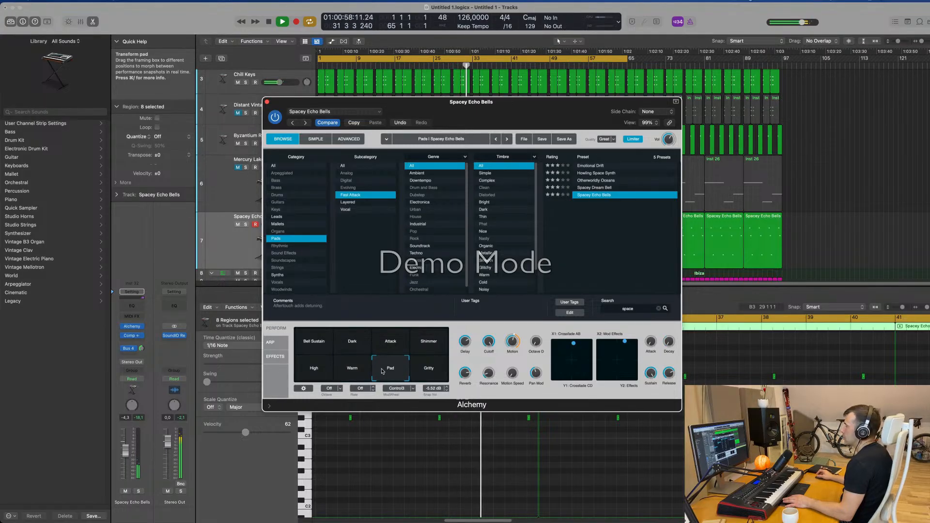
{"action": "left_click", "coordinate": [429, 372]}
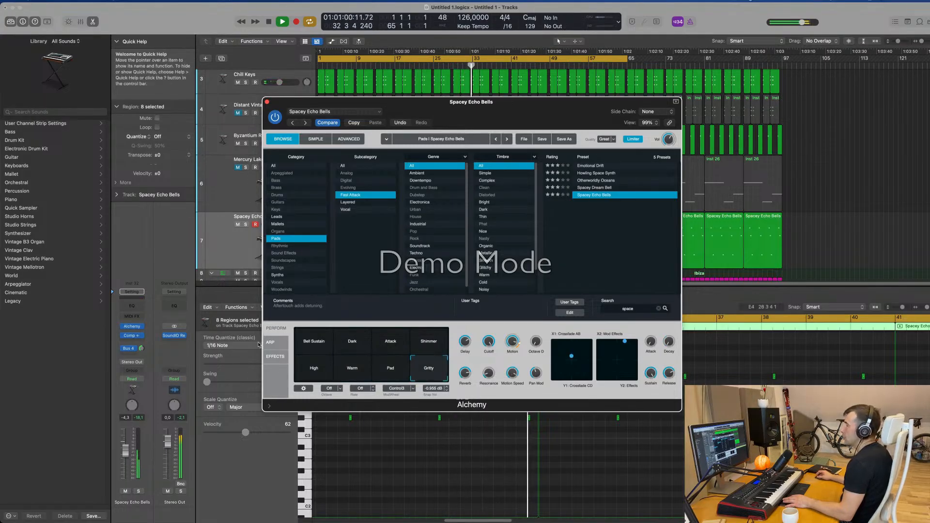
{"action": "left_click", "coordinate": [315, 346]}
- Replay the arrangement from bar 1 and check the Spacey Echo Bells track's Bus 4 send level
{"action": "key", "text": "space"}
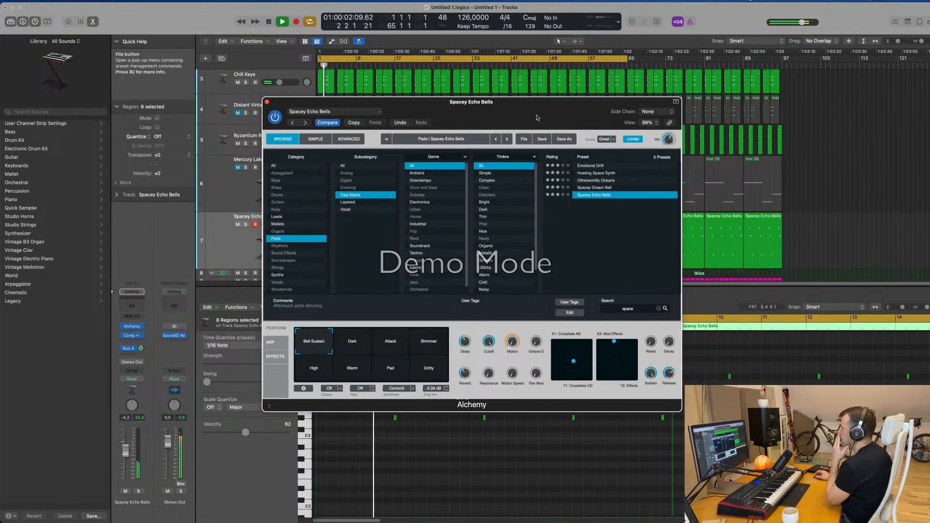
{"action": "left_click_drag", "start_coordinate": [543, 116], "coordinate": [615, 137]}
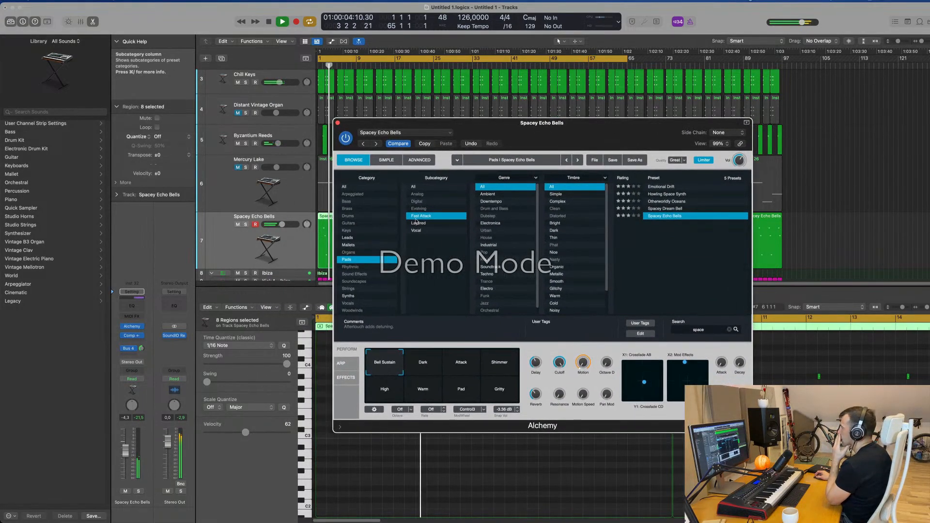
{"action": "left_click", "coordinate": [140, 349]}
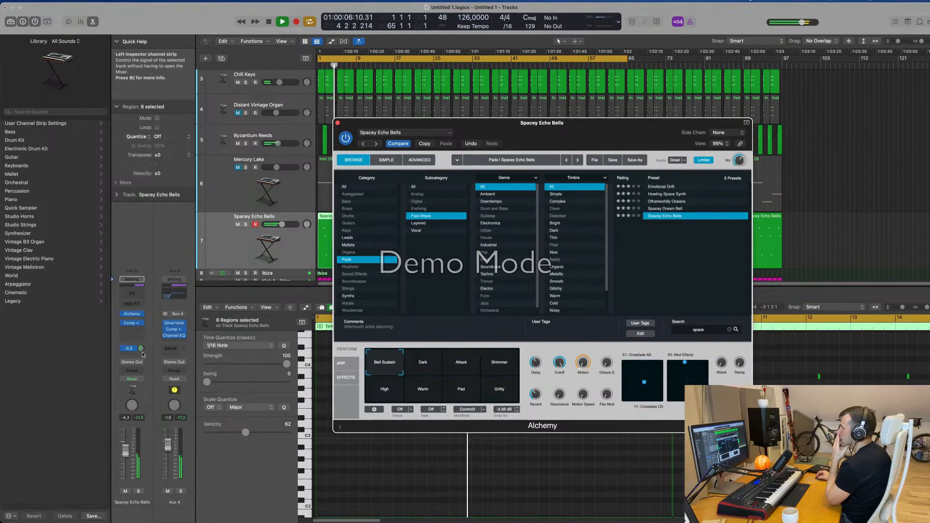
{"action": "left_click", "coordinate": [141, 348]}
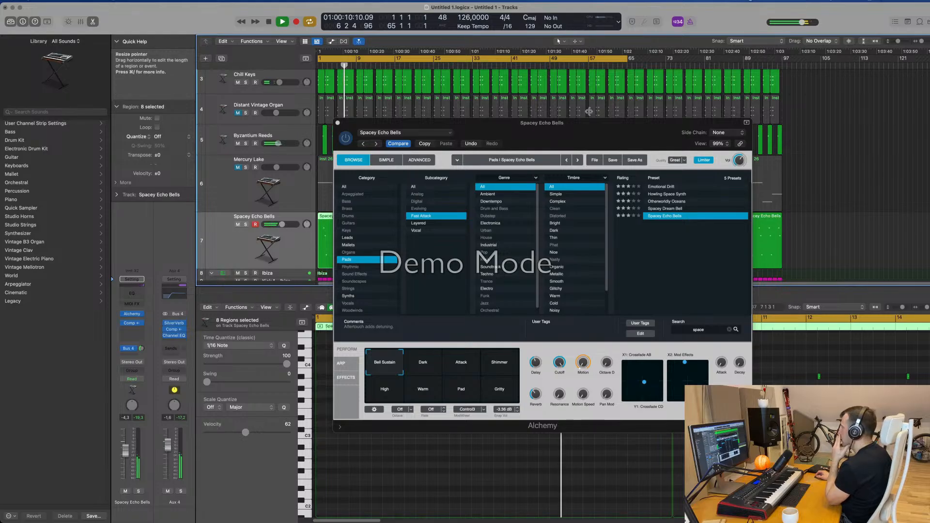
- Fine-tune the Cutoff and Motion controls of the Spacey Echo Bells sound in Alchemy during playback
{"action": "left_click_drag", "start_coordinate": [569, 131], "coordinate": [541, 127]}
{"action": "mouse_move", "coordinate": [506, 358]}
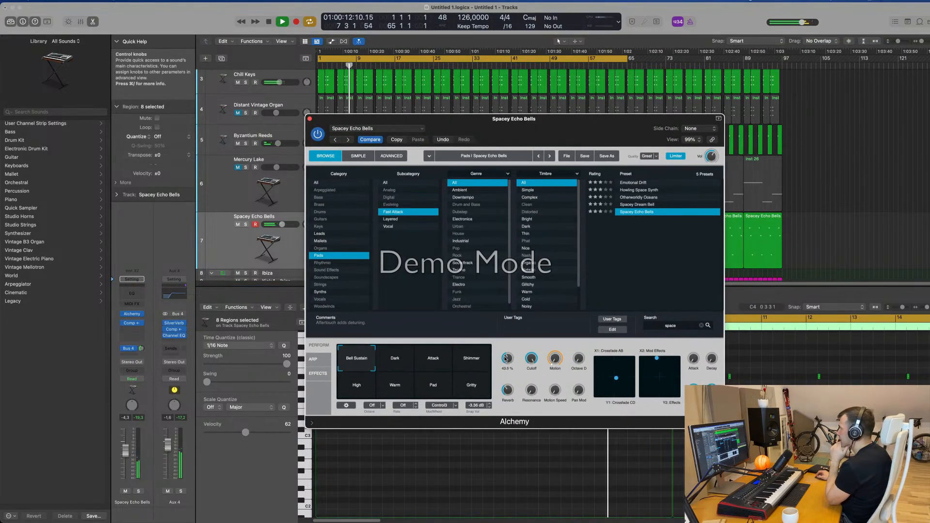
{"action": "left_click_drag", "start_coordinate": [530, 358], "coordinate": [532, 365]}
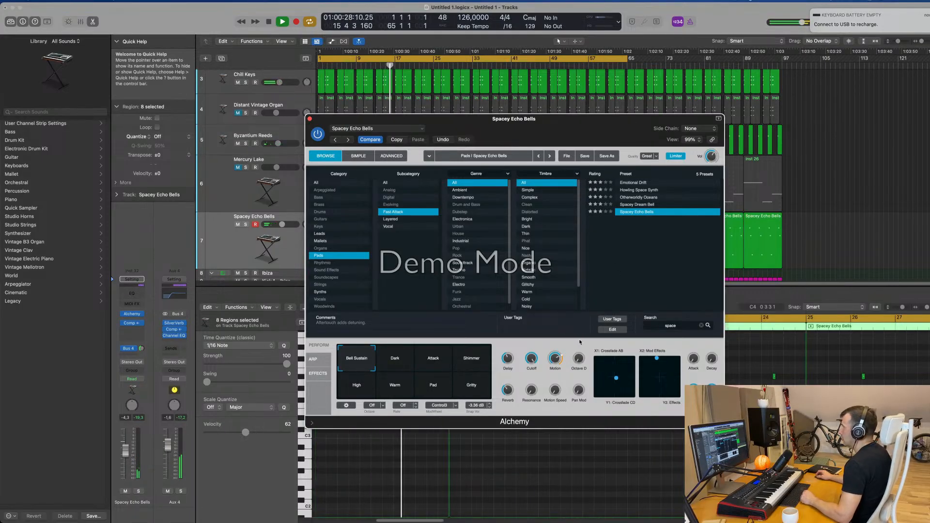
{"action": "mouse_move", "coordinate": [567, 359]}
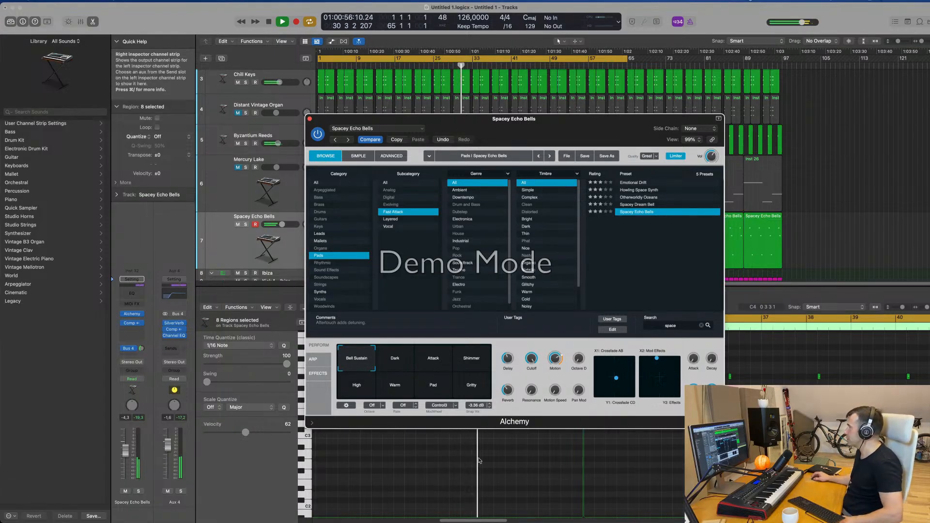
- Move the Alchemy window up clear of the piano roll notes and adjust the sound's Motion Speed and Pan Mod controls
{"action": "left_click_drag", "start_coordinate": [592, 121], "coordinate": [663, 72]}
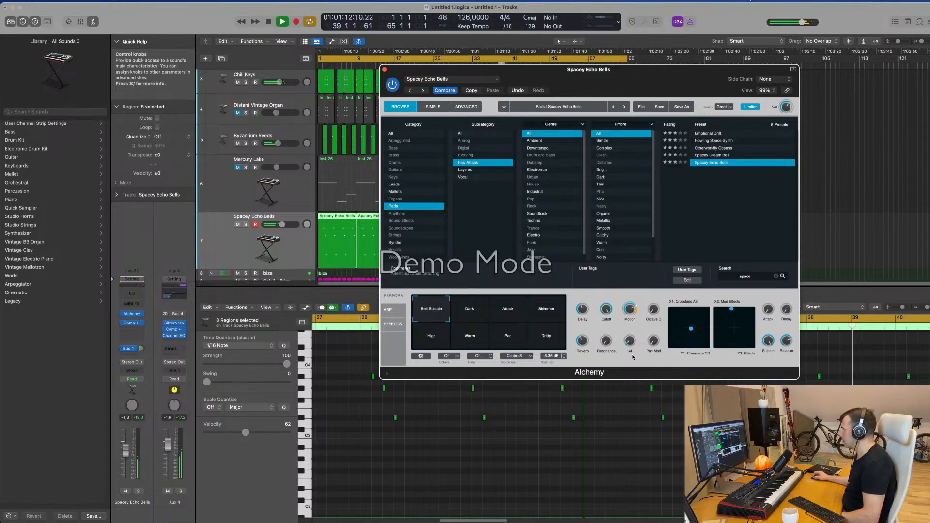
{"action": "left_click_drag", "start_coordinate": [636, 318], "coordinate": [633, 349]}
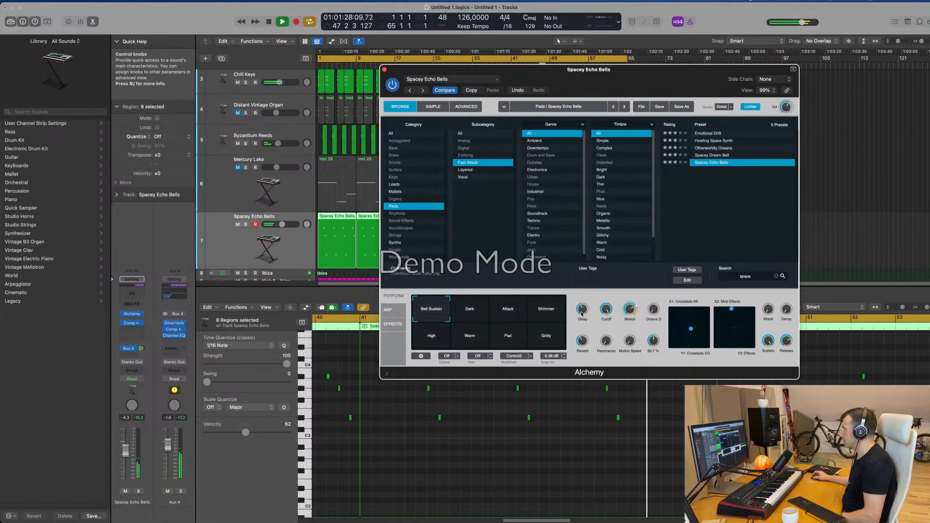
- Balance the Spacey Echo Bells track at about -2.6 dB, with Alchemy's Delay at 43.5% and Reverb at 49.1%
{"action": "left_click_drag", "start_coordinate": [126, 450], "coordinate": [126, 444]}
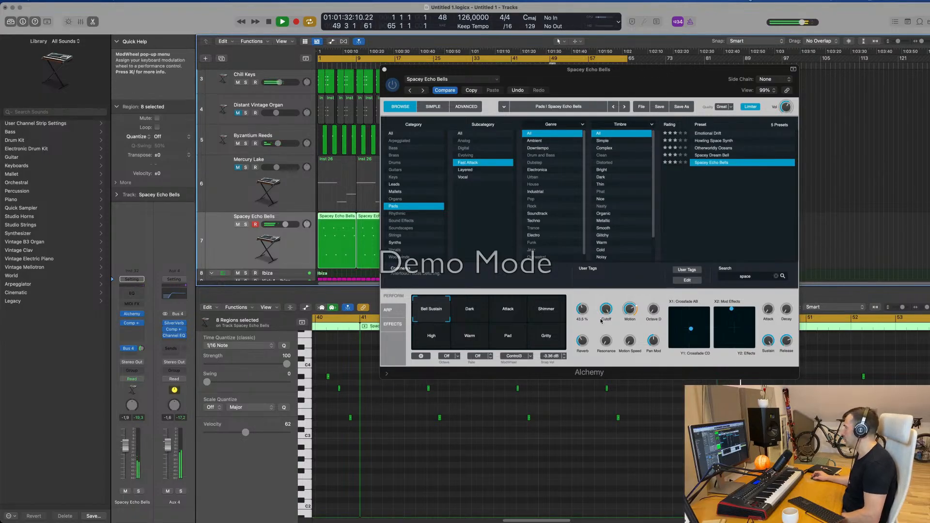
{"action": "left_click", "coordinate": [585, 330]}
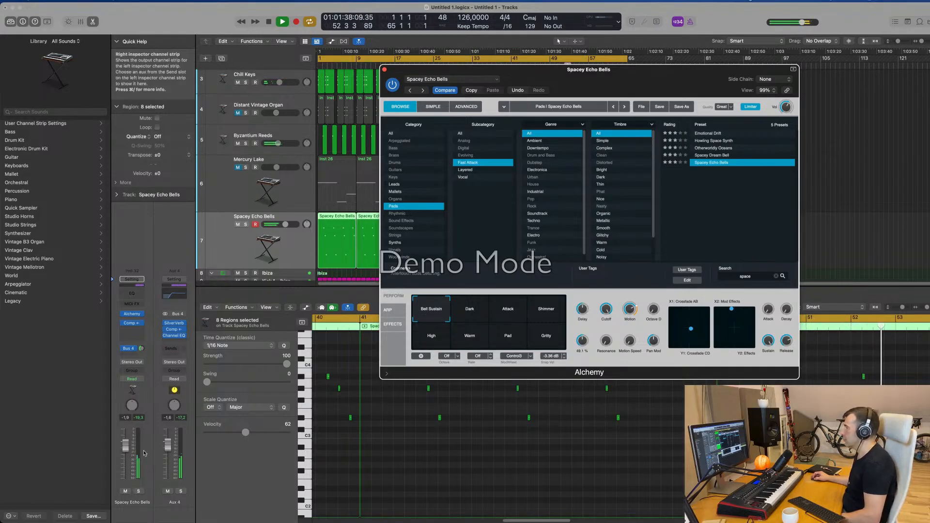
{"action": "left_click_drag", "start_coordinate": [129, 449], "coordinate": [129, 451]}
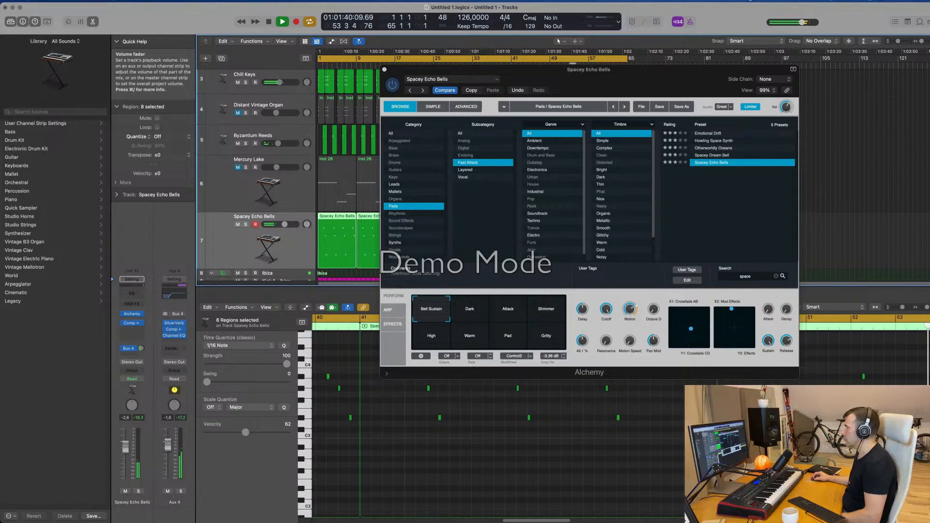
{"action": "left_click_drag", "start_coordinate": [681, 81], "coordinate": [666, 87]}
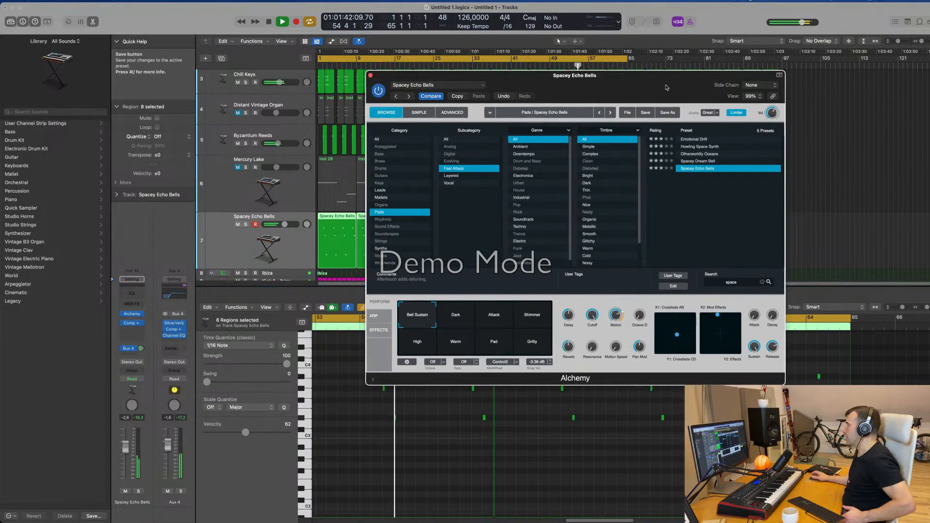